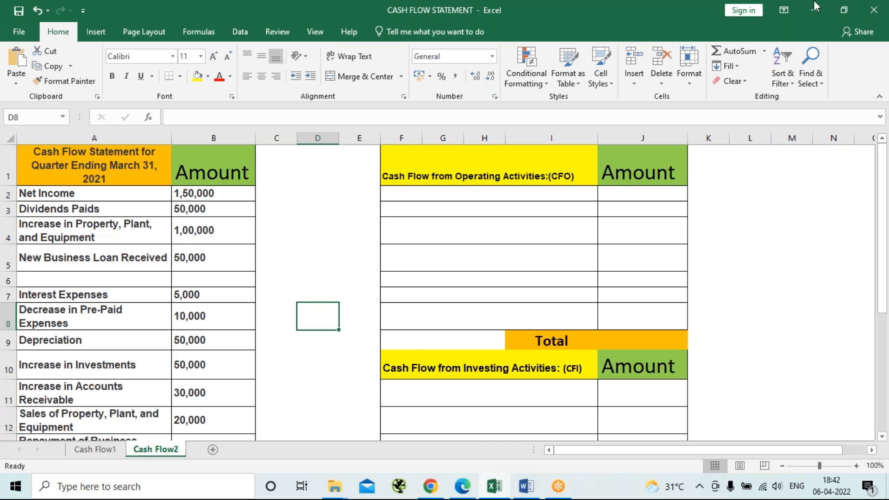
Close the CASH FLOW STATEMENT workbook.
mouse_move(506, 488)
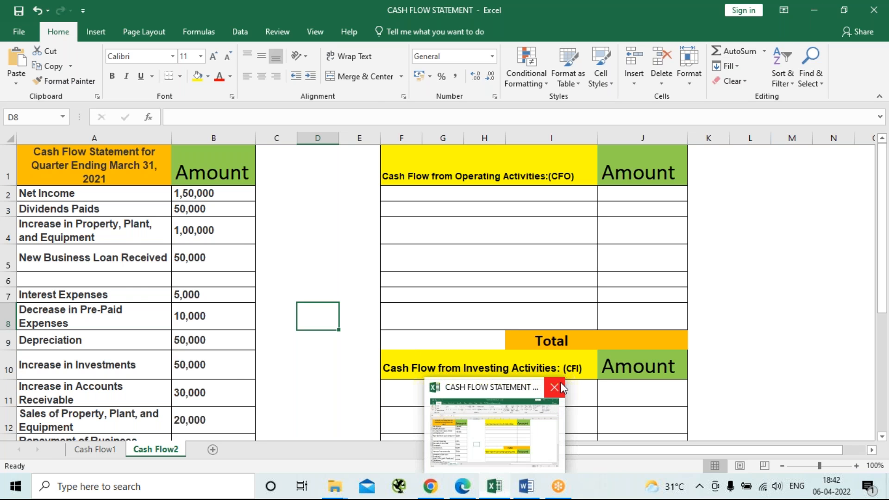
click(561, 383)
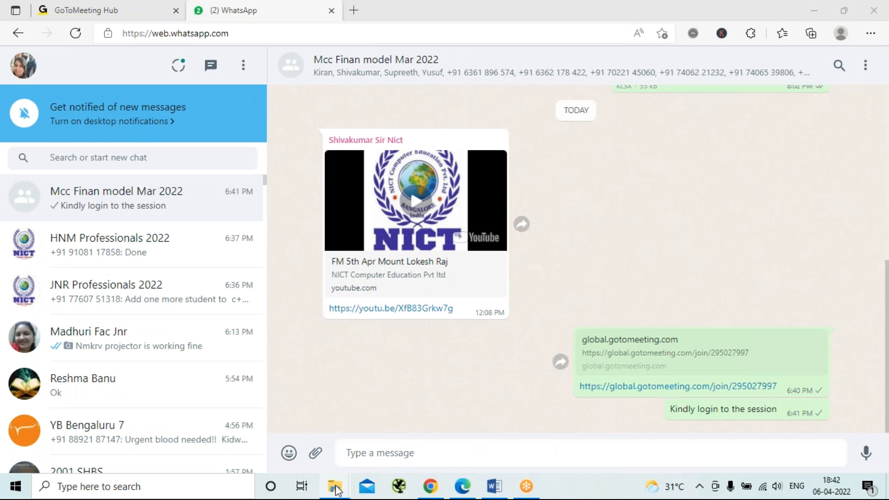
Open the BALANCE SHEET workbook from the MCC FM NOTES folder, maximized, and review the owner's equity tables on its Retained Profit sheet.
mouse_move(346, 484)
click(272, 435)
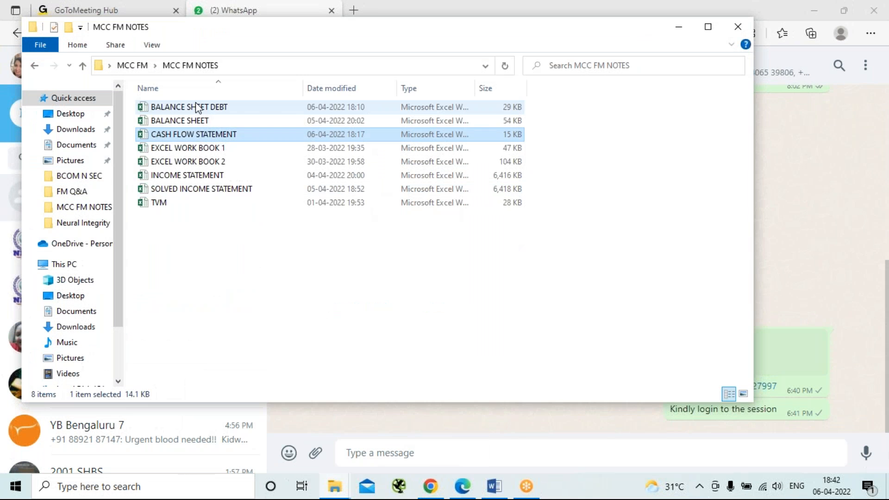
click(220, 125)
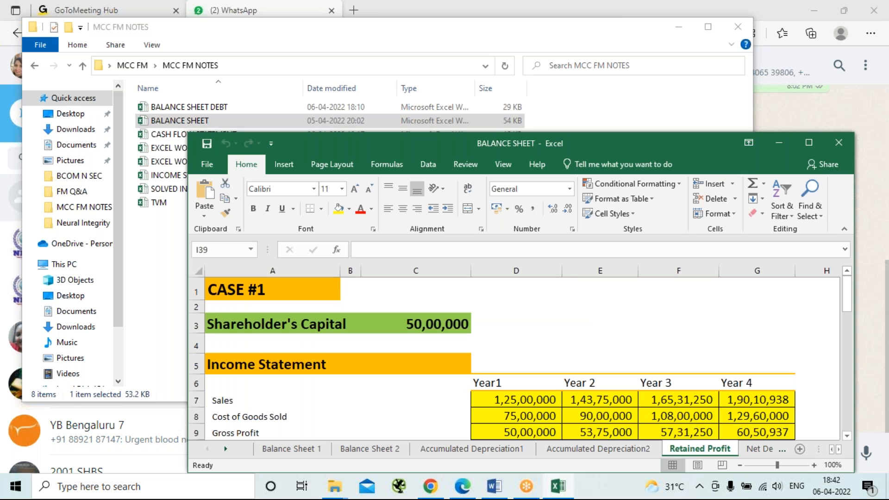
click(806, 145)
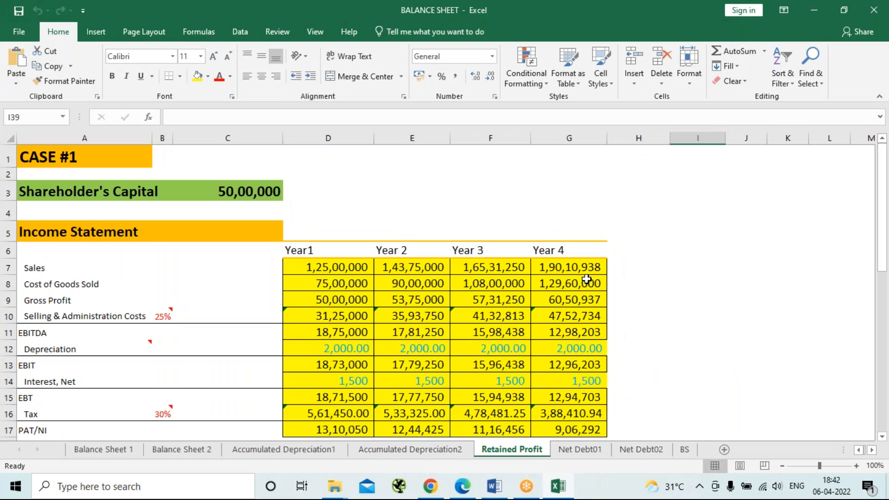
scroll(587, 279, down, 4)
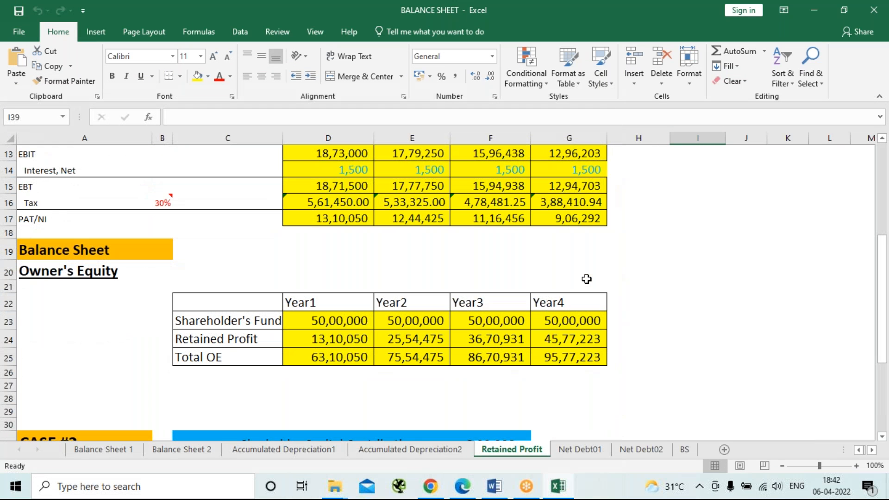
scroll(587, 279, down, 2)
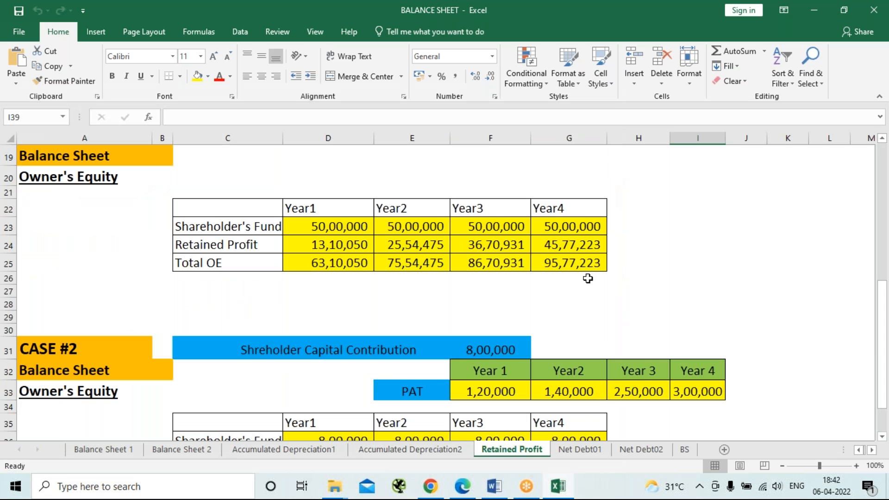
scroll(585, 283, down, 4)
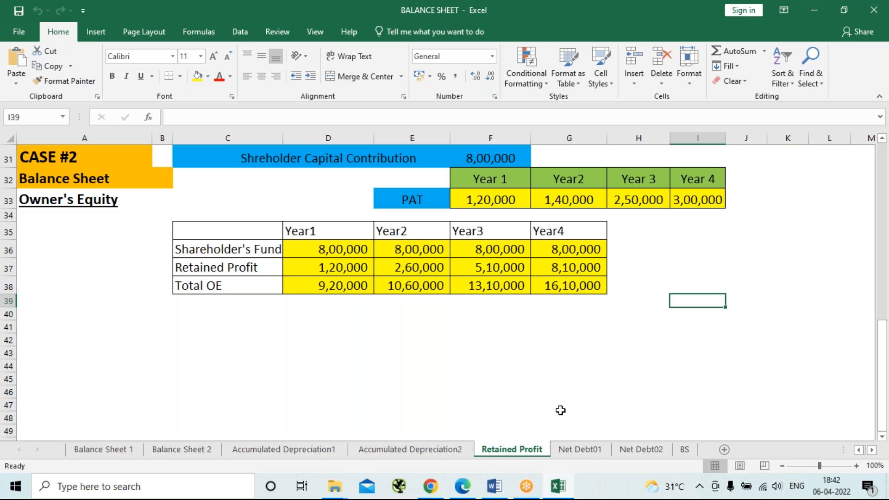
Open the BALANCE SHEET DEBT workbook from the MCC FM NOTES folder and go to its Liablility-Debt sheet.
click(344, 475)
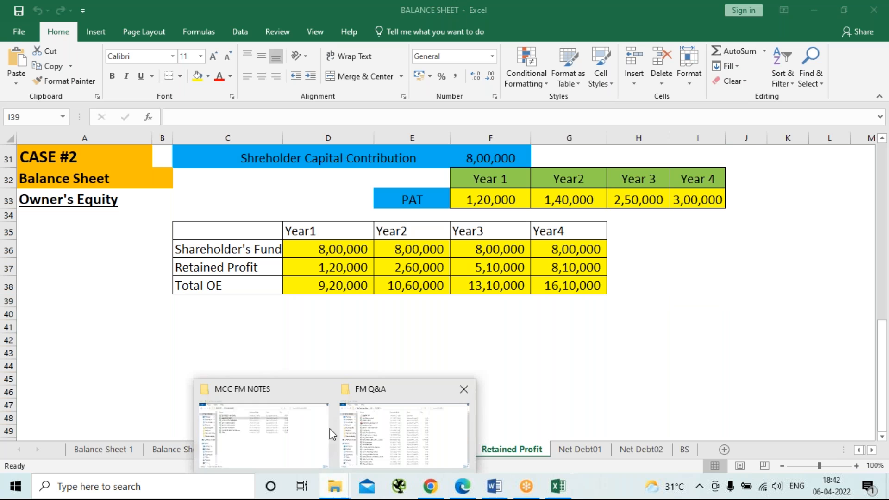
click(268, 425)
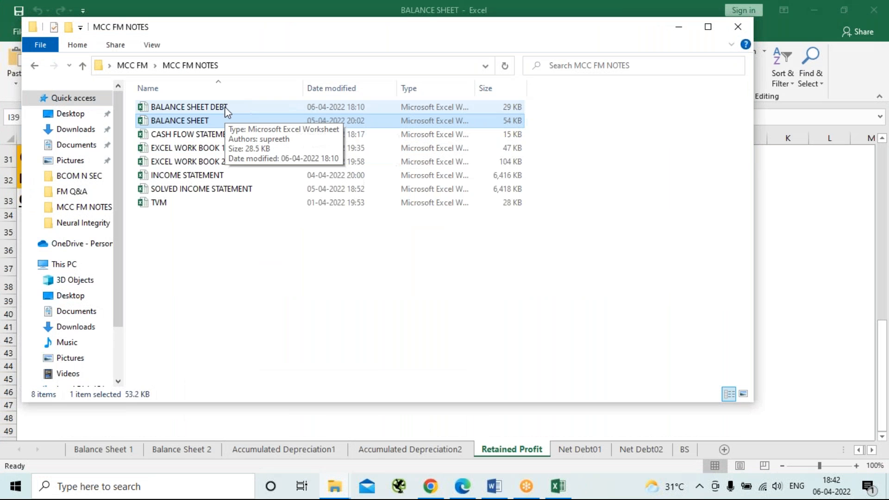
double_click(224, 106)
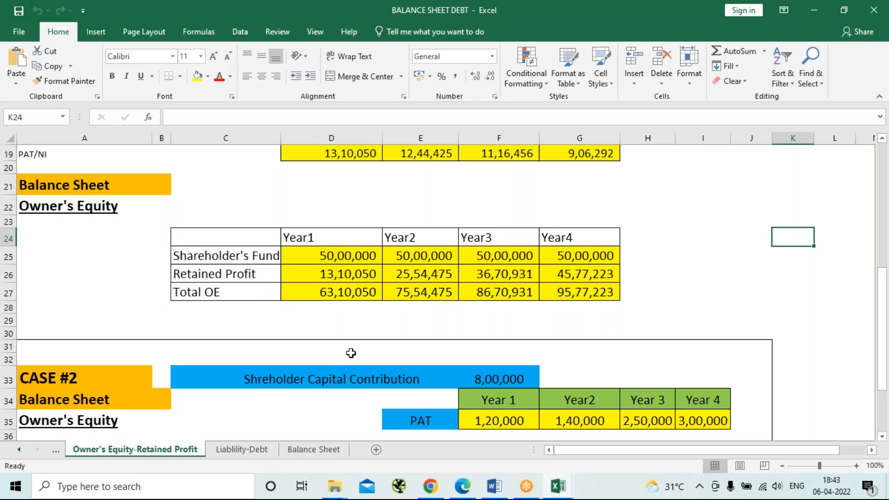
scroll(343, 343, down, 1)
scroll(342, 344, down, 3)
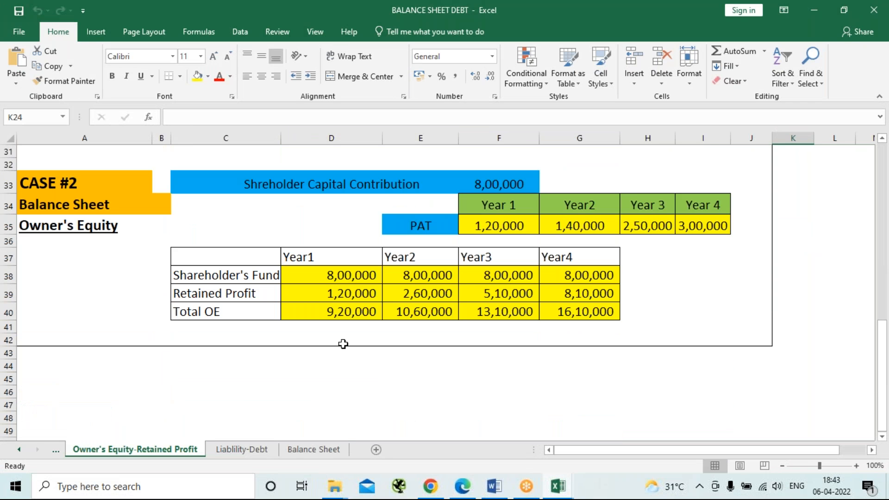
click(241, 451)
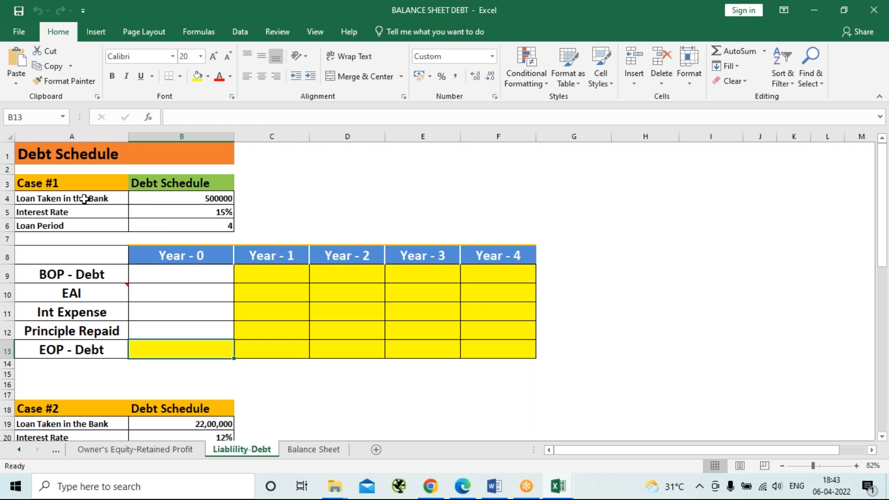
Copy the Case #1 loan details in A4:B6 and paste them at A1 of a new worksheet.
drag(84, 198, 221, 228)
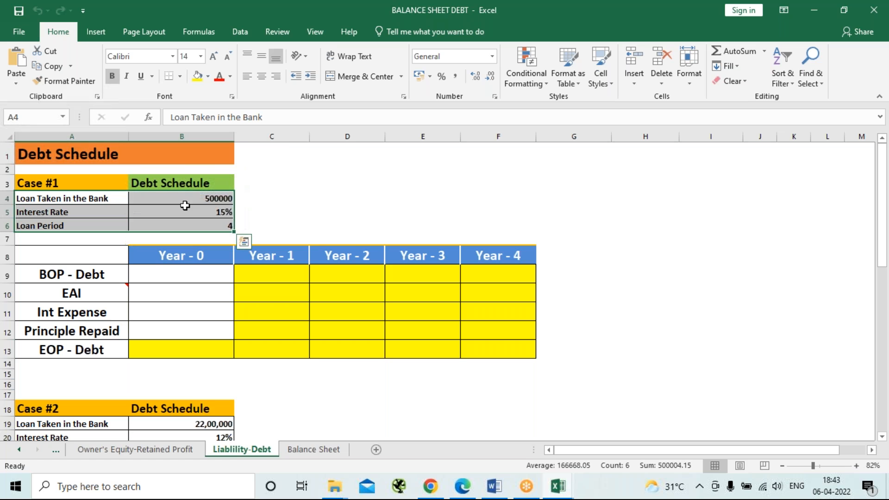
right_click(187, 203)
click(234, 204)
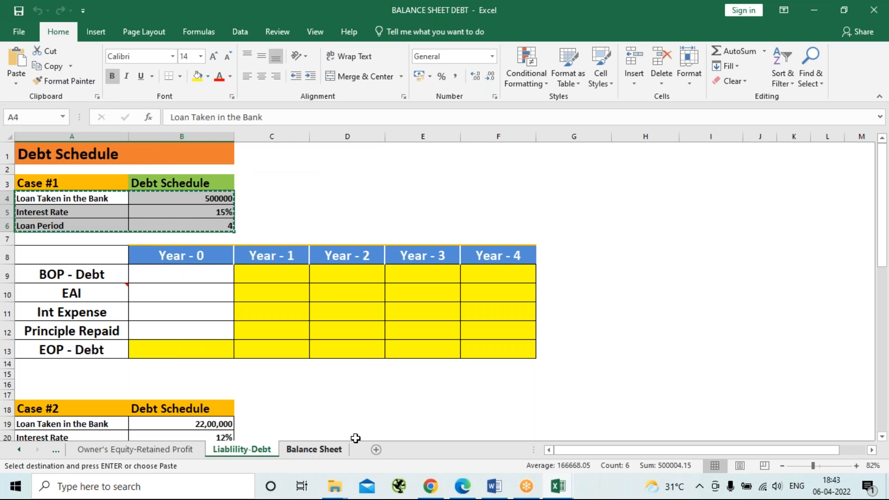
click(377, 449)
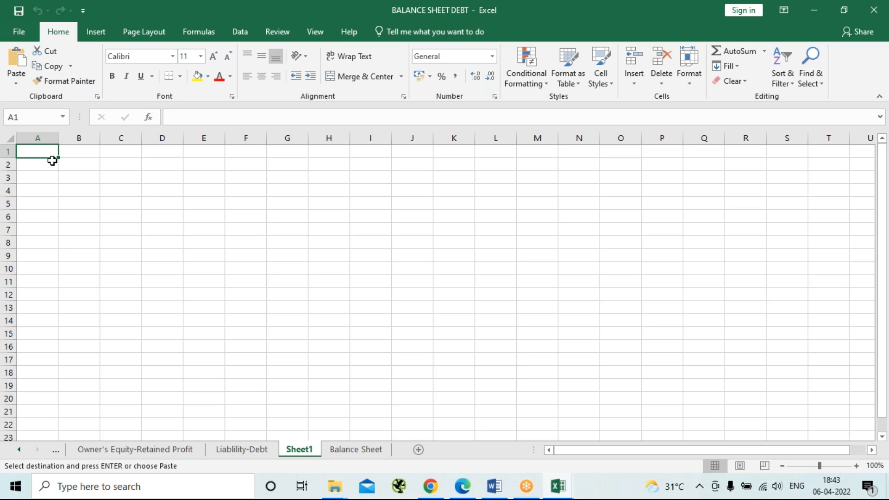
key(ctrl+v)
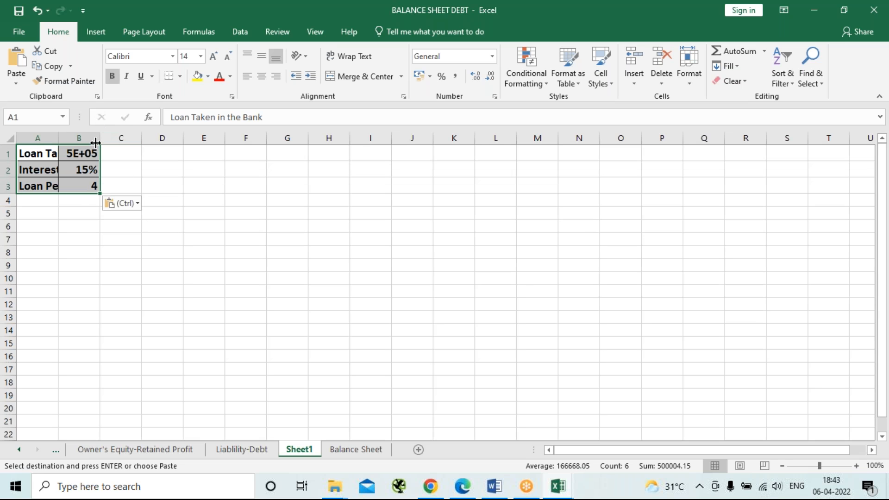
Autofit columns A and B so the pasted loan labels and amounts fit.
double_click(99, 138)
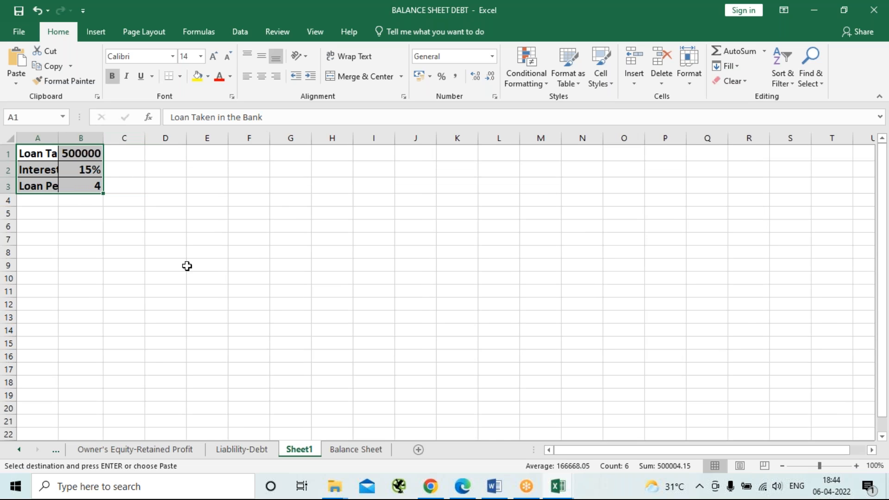
click(162, 215)
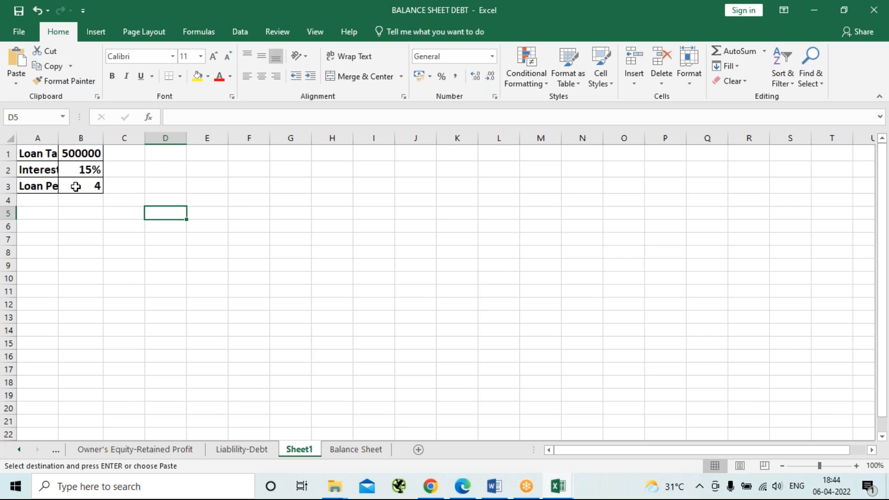
double_click(58, 138)
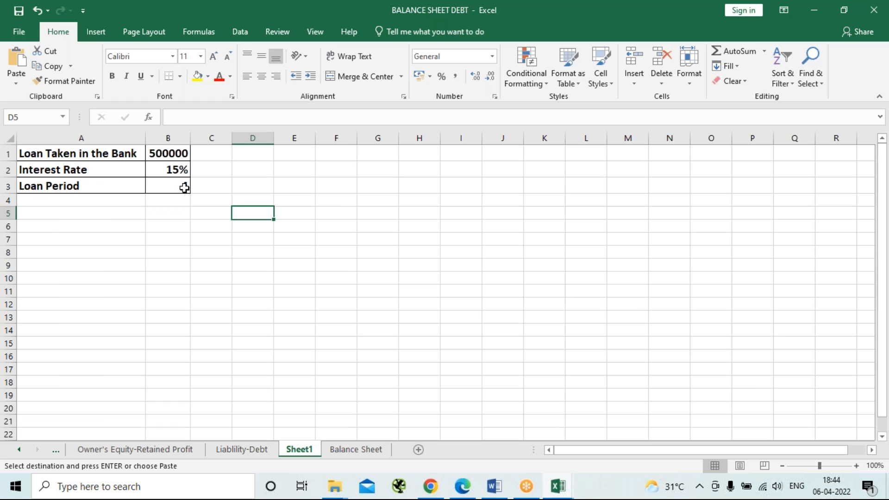
Set the Loan Period in B3 to 1yr.
click(184, 187)
text(4)
key(ctrl+Return)
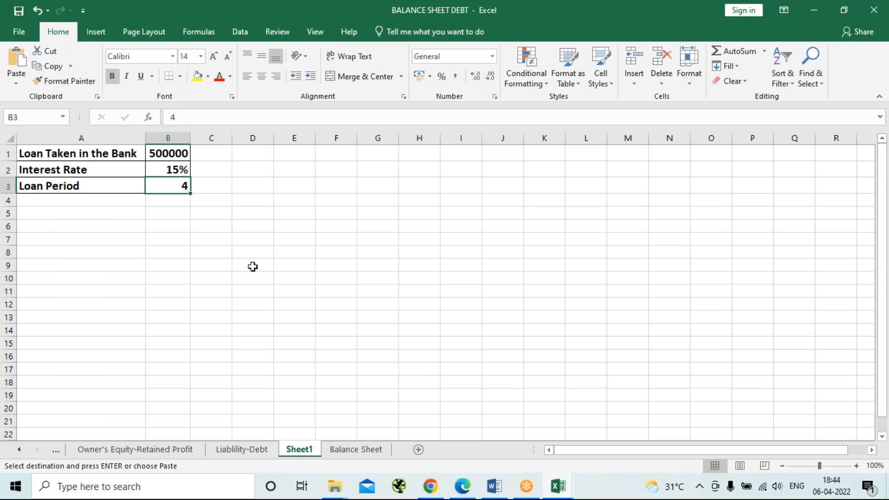
text(1)
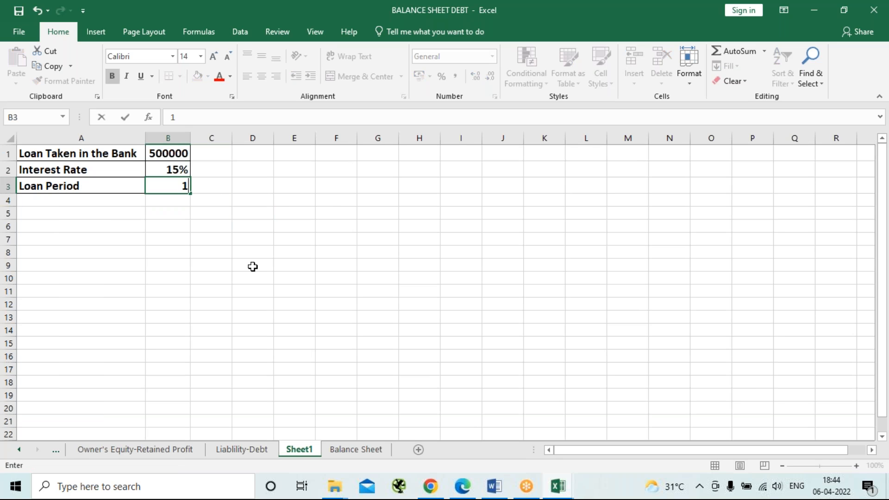
text(yr)
click(282, 276)
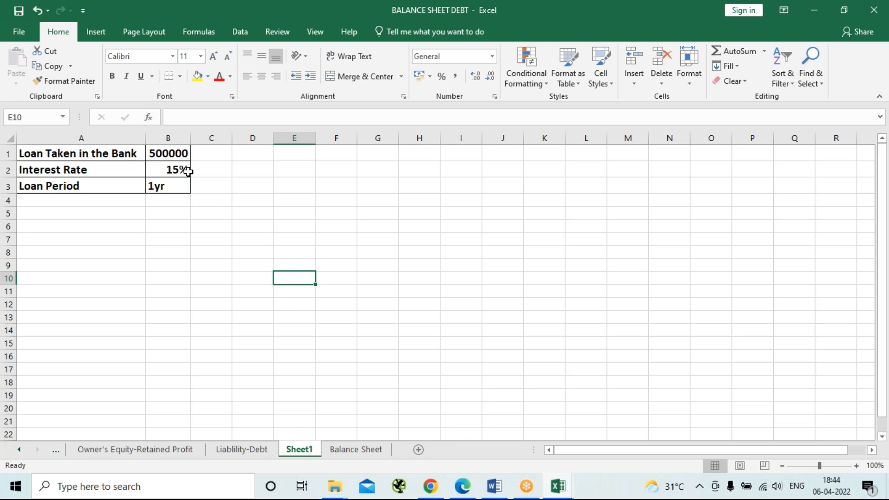
Set the Loan Taken in the Bank amount in B1 to 50000.
click(175, 154)
click(202, 117)
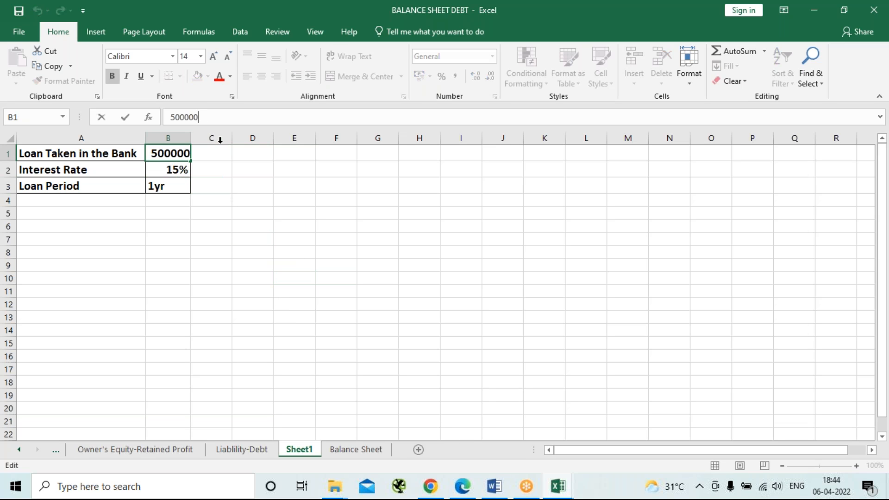
key(BackSpace)
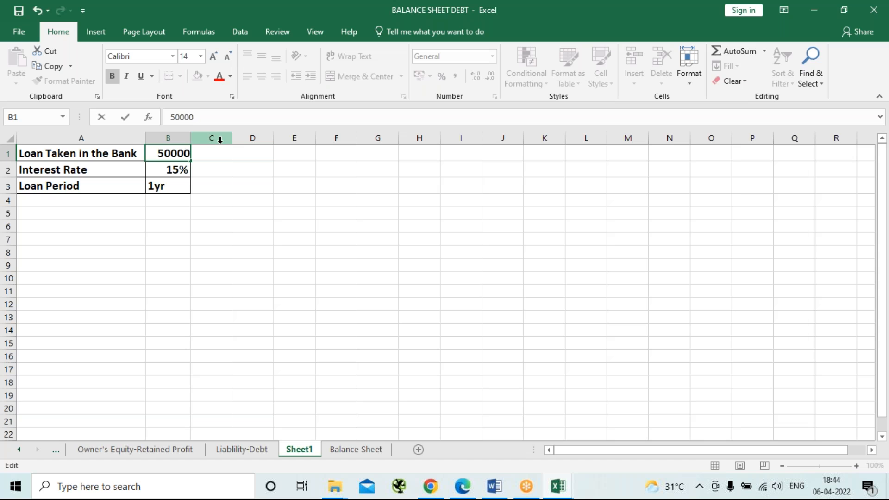
key(Return)
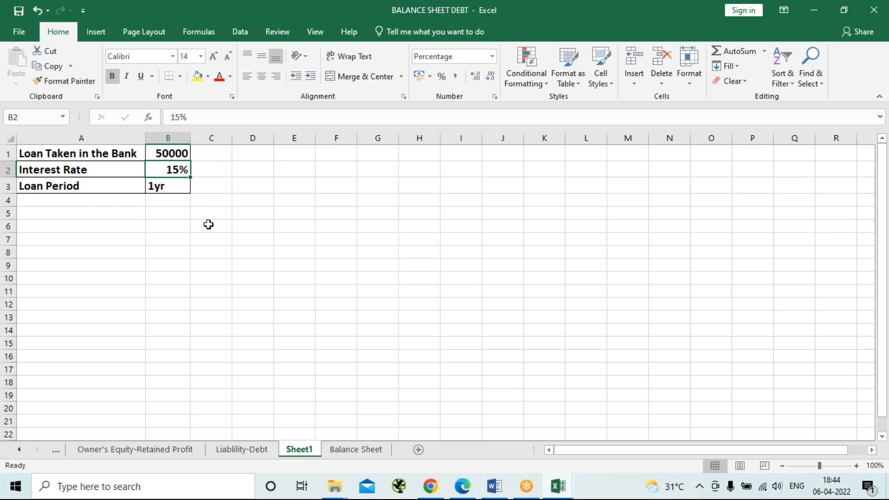
Enter the repayment table headers Month in B5 and Beginning amount in C5.
click(178, 217)
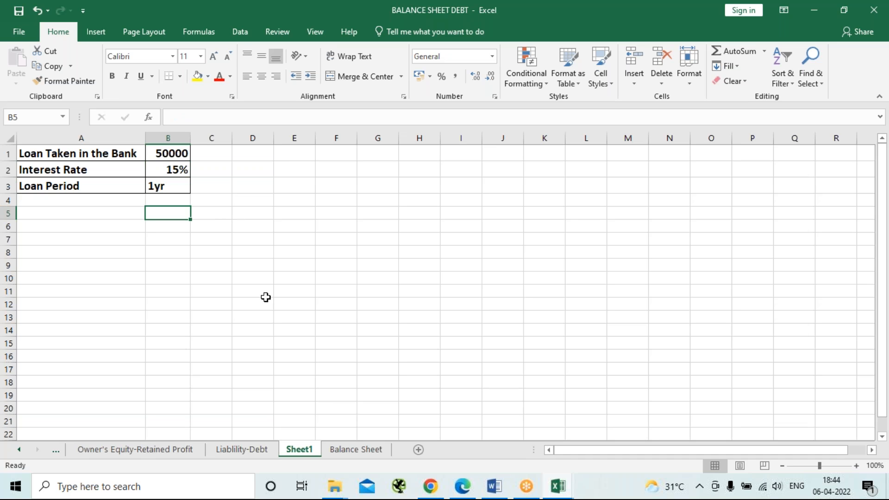
text(Per)
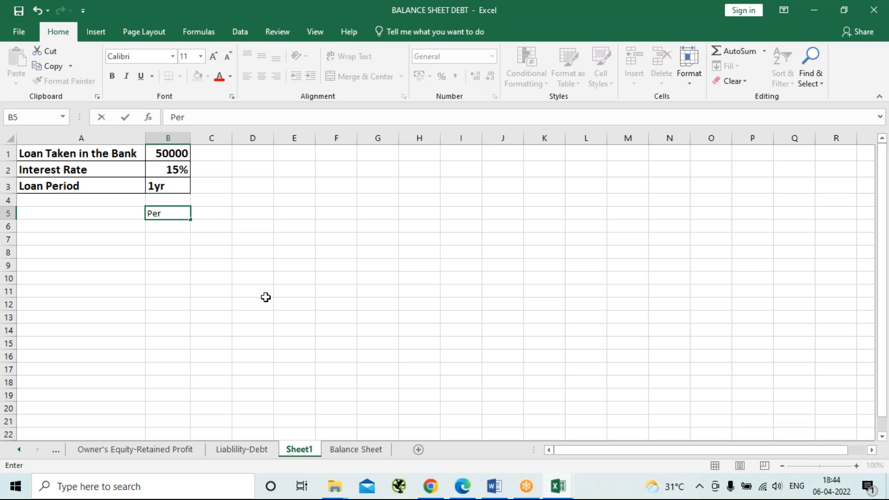
key(BackSpace)
key(BackSpace)
text(Month)
key(Tab)
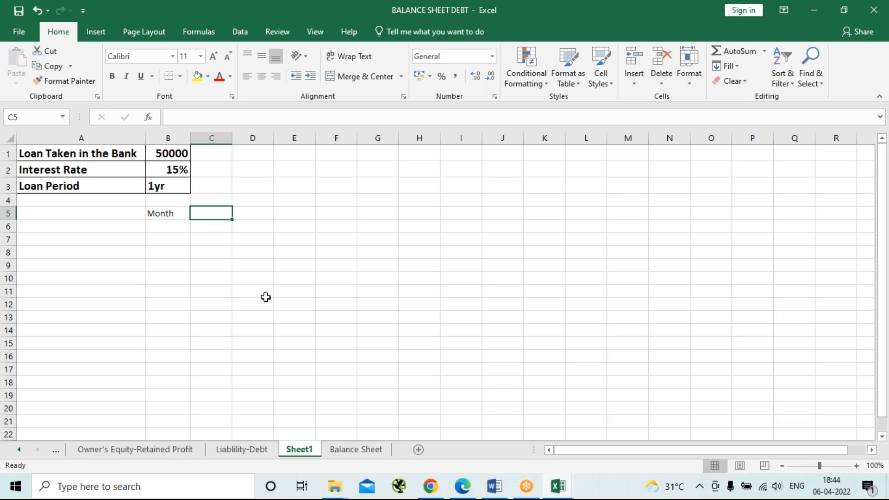
text(Beginning amount)
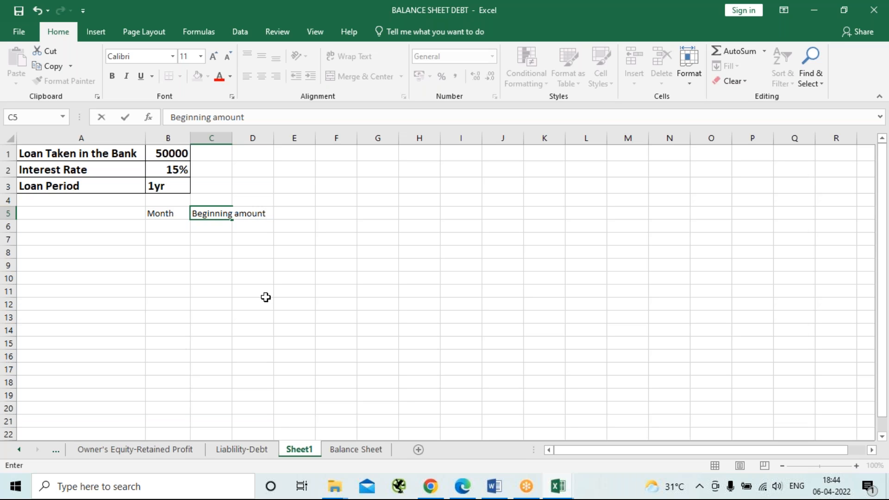
key(Tab)
Enter the table headers EMI in D5, Int in E5 and Principle in F5.
text(EM)
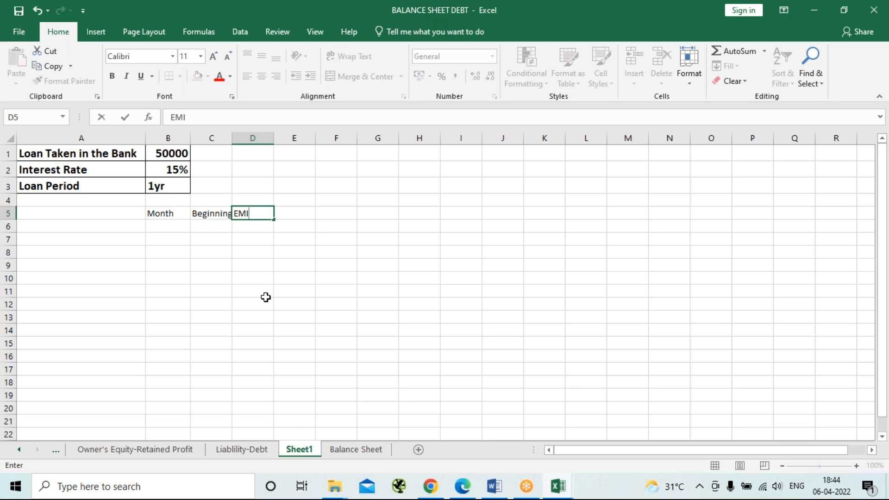
key(Tab)
text(In)
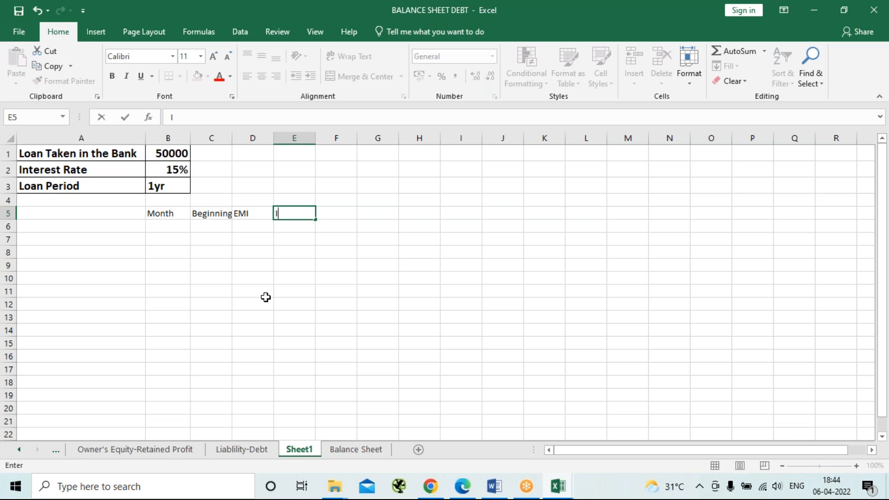
key(Tab)
text(Principle)
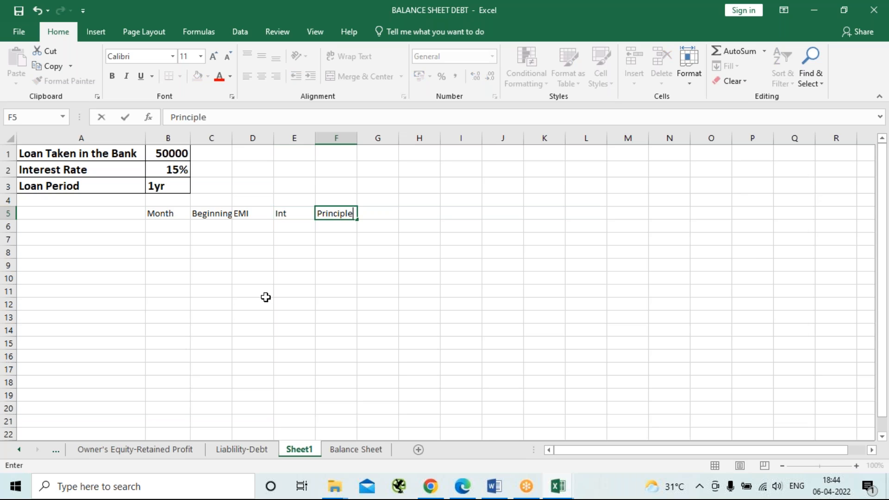
key(Tab)
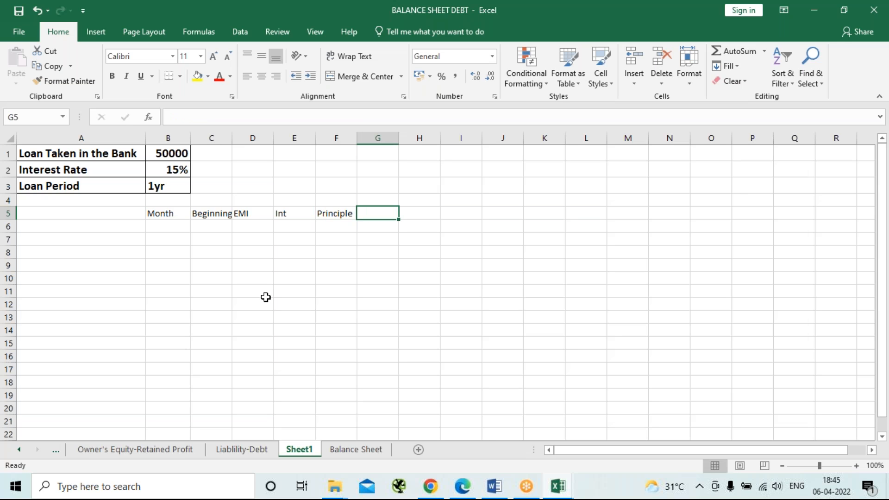
Enter the header Ending amount in G5 and autofit column G to it.
text(E)
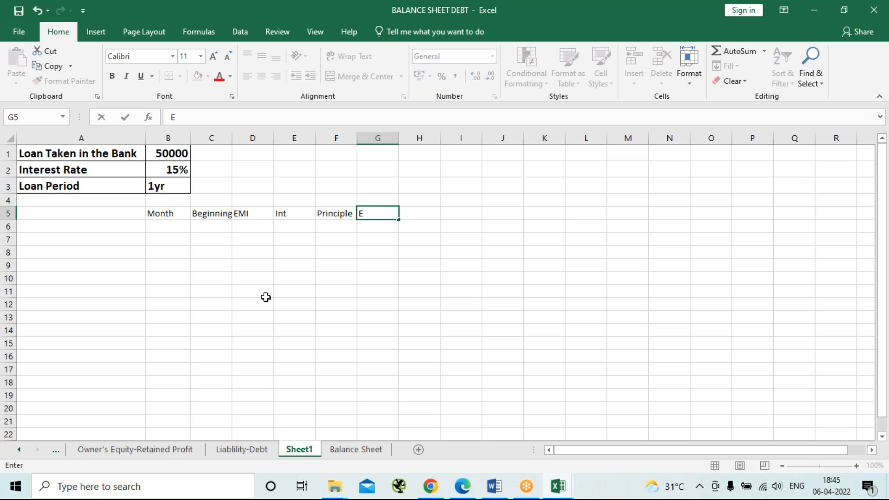
text(nding amount)
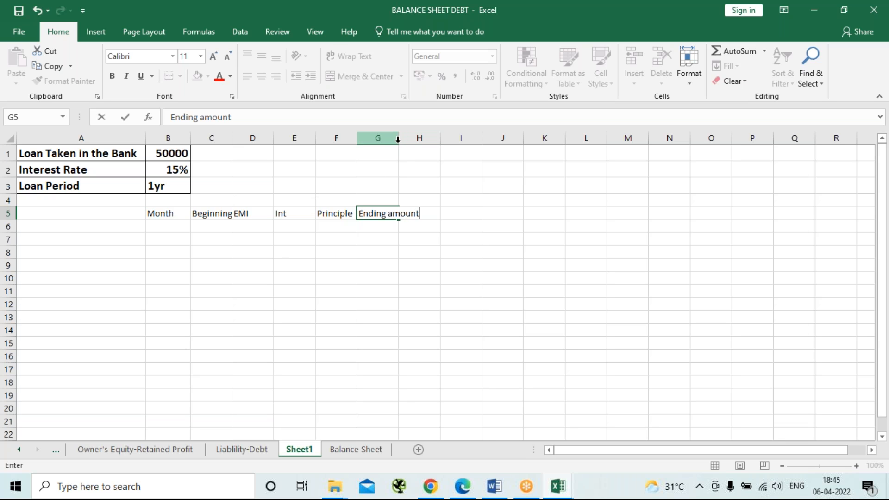
click(480, 212)
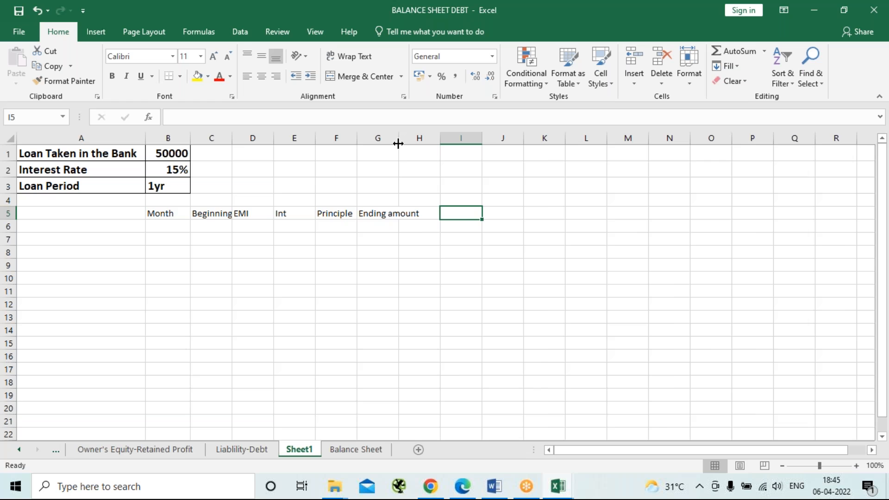
double_click(399, 138)
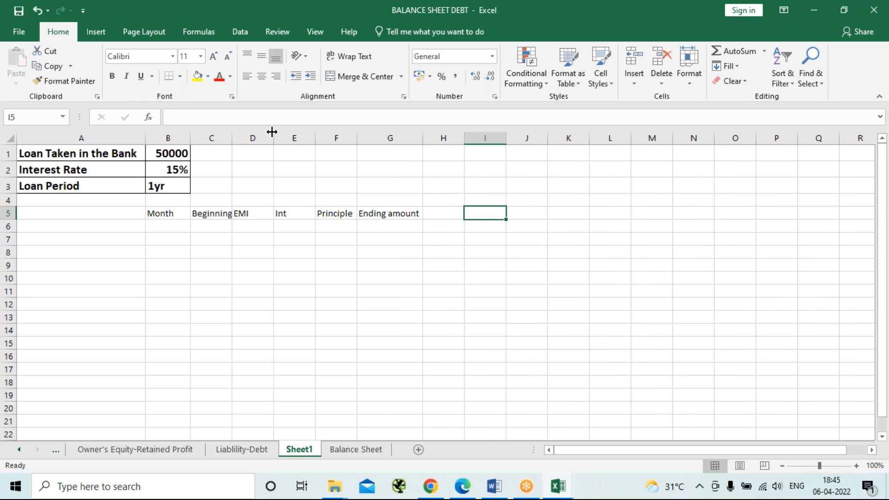
Fill the Month column with 1 to 12 in B6:B17, extending the series from the first two months.
click(172, 225)
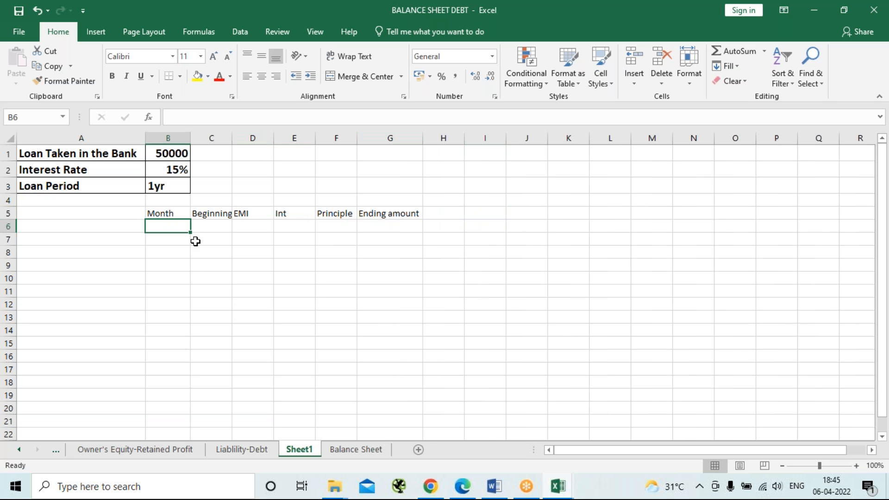
text(1)
key(Return)
text(2)
key(Return)
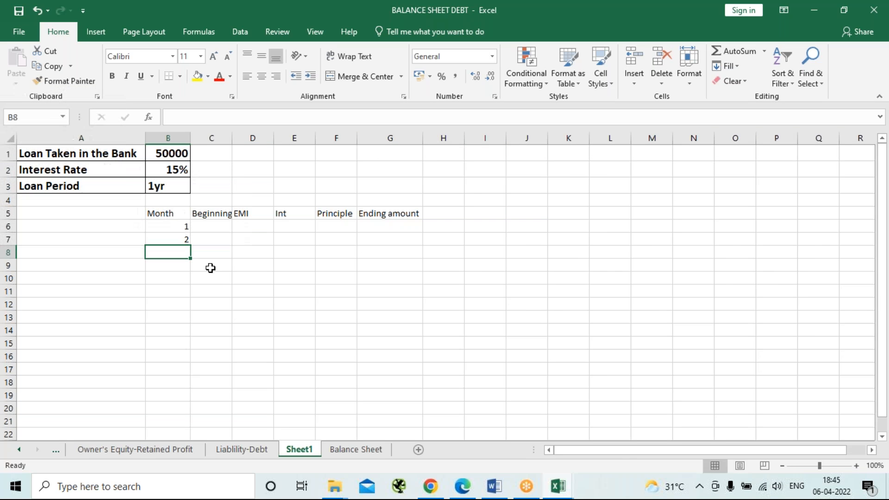
double_click(174, 225)
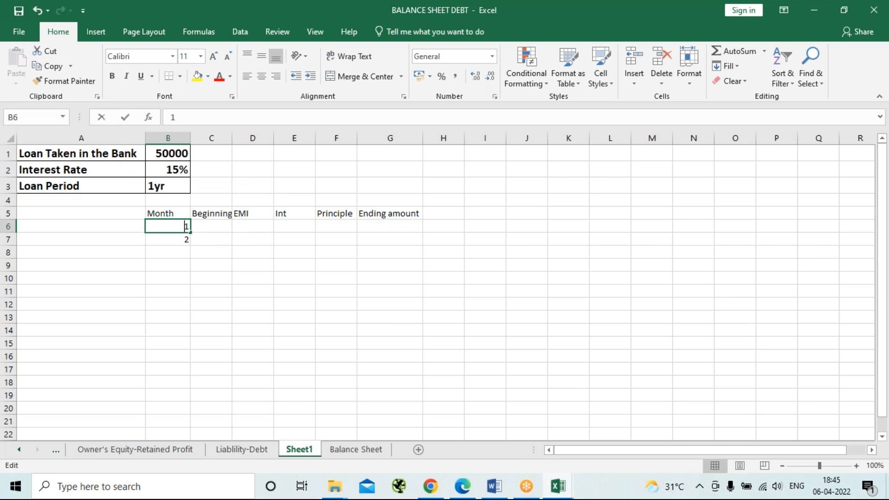
click(178, 253)
drag(173, 226, 192, 384)
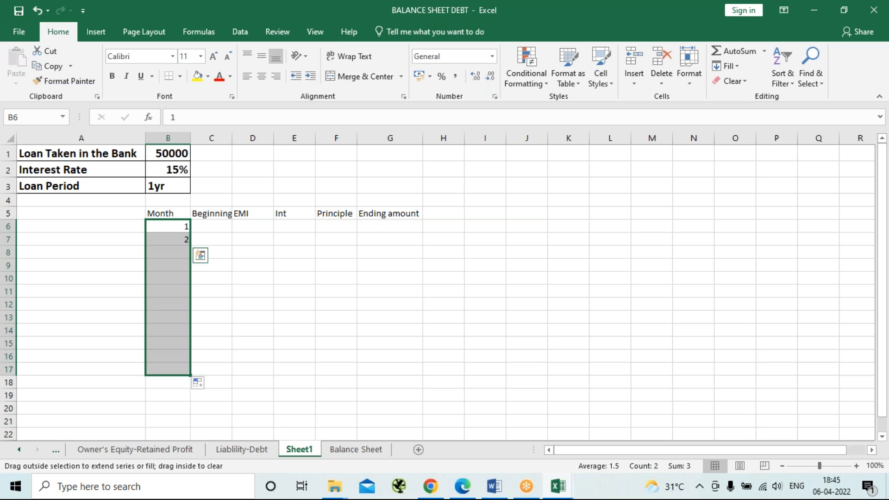
click(318, 328)
Apply All Borders to the table range B5:G17 and autofit column C to the Beginning amount header.
drag(171, 210, 402, 374)
click(180, 77)
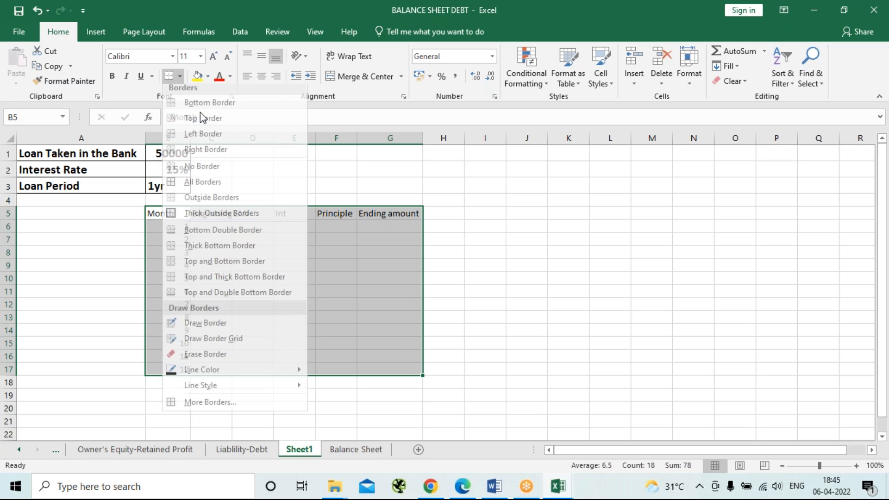
click(205, 187)
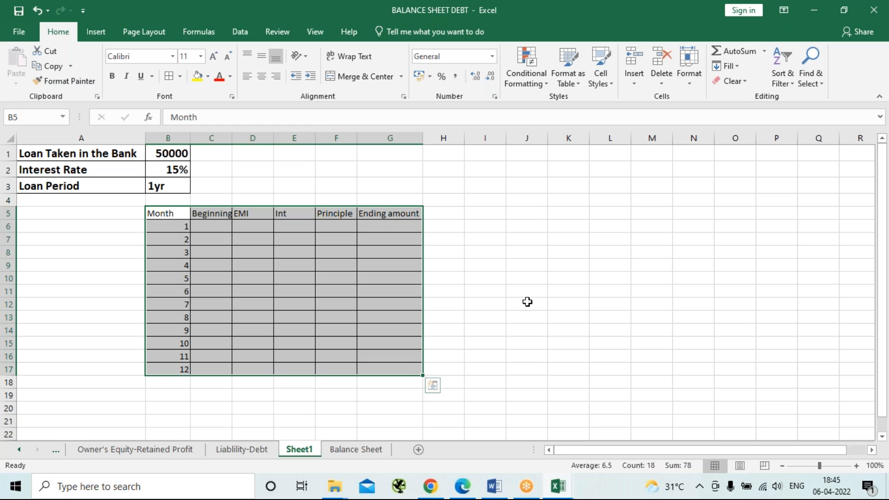
click(491, 238)
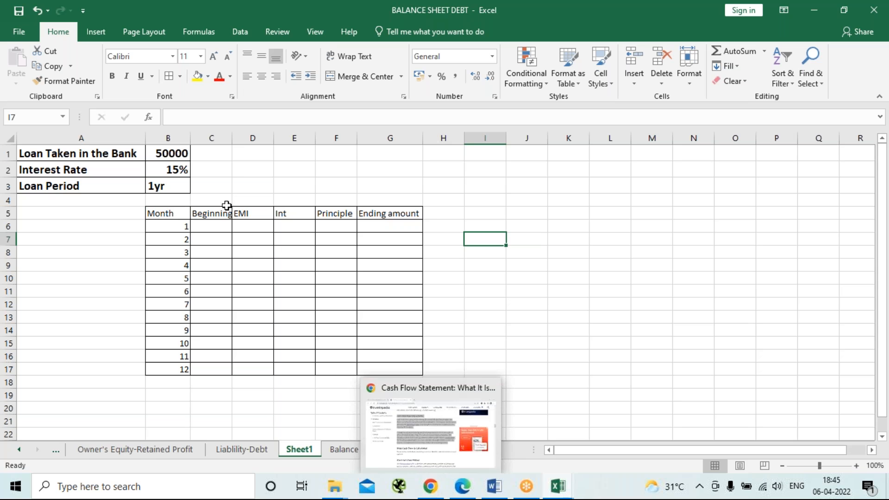
double_click(233, 138)
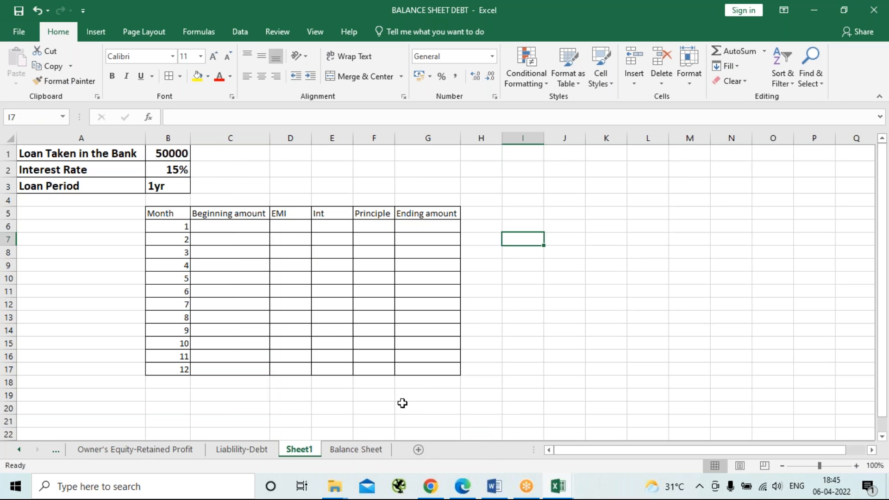
Centre the table B5:G17 vertically and horizontally and make its text bold.
mouse_move(168, 215)
mouse_down()
mouse_move(361, 252)
mouse_move(445, 365)
mouse_up()
click(262, 55)
click(261, 76)
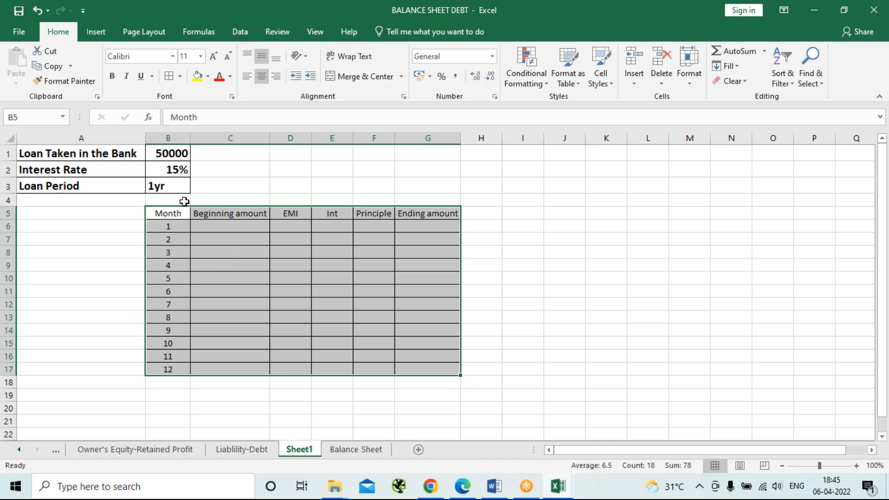
click(112, 76)
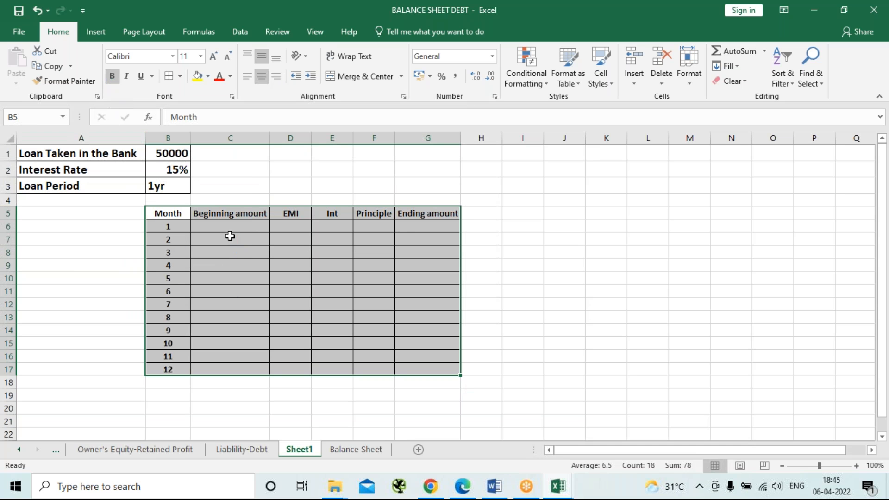
click(234, 226)
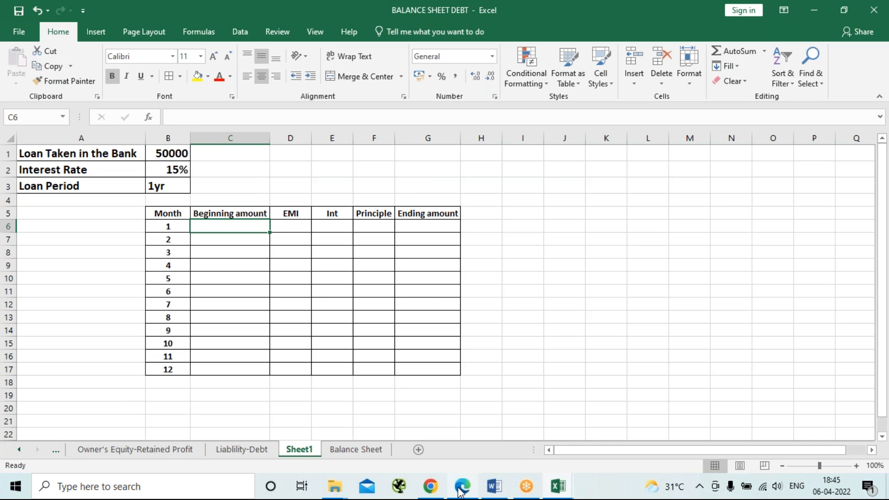
mouse_move(460, 492)
Add the label EMI in A4 below Loan Period.
click(70, 200)
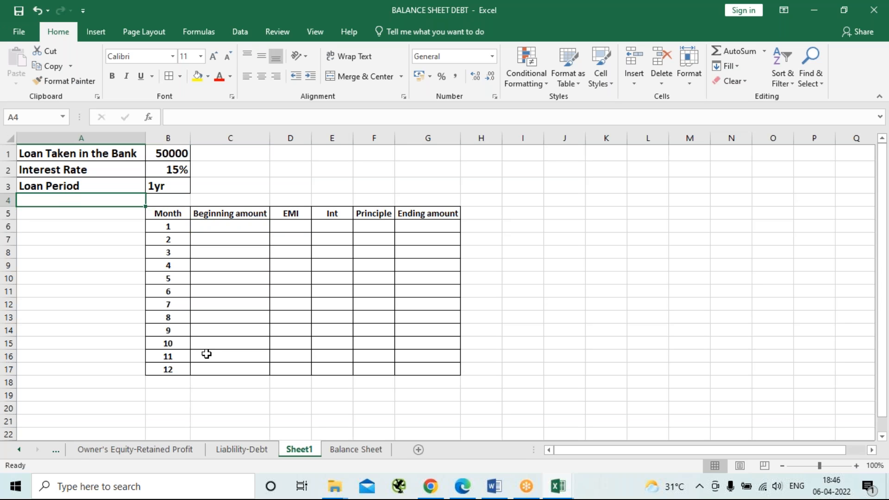
text(EMI)
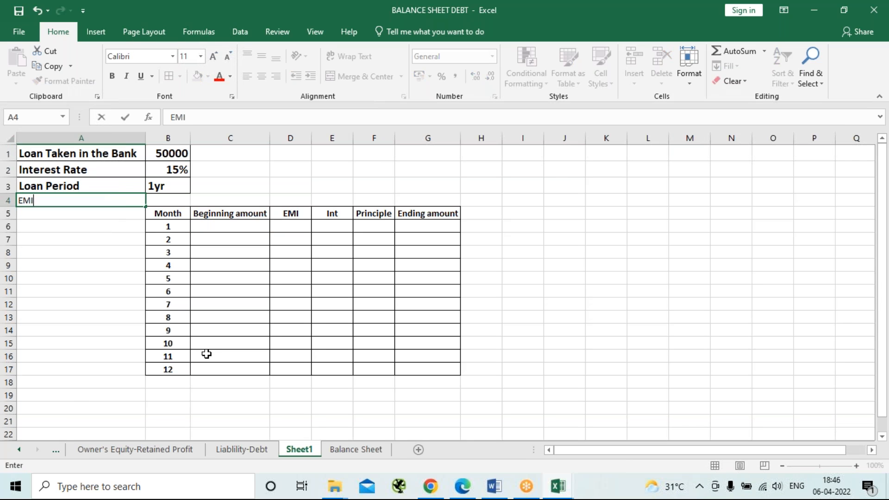
key(Tab)
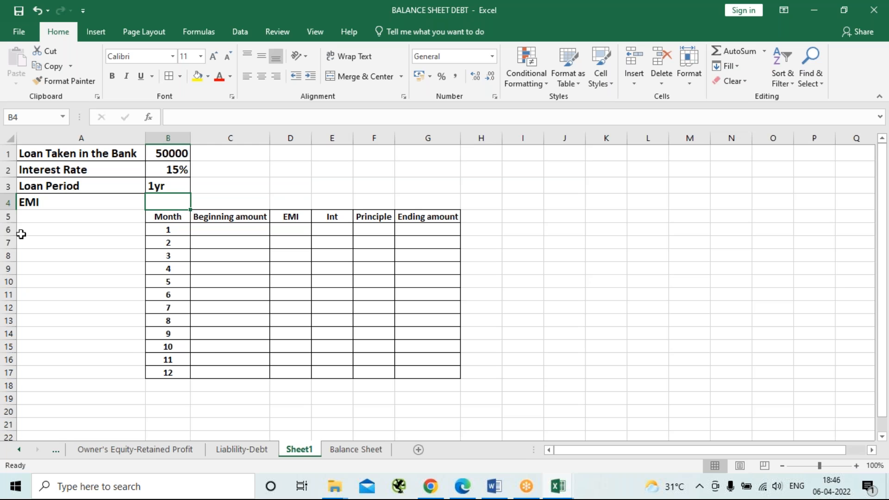
Insert a blank row above the table's header row to separate it from the loan details.
right_click(8, 216)
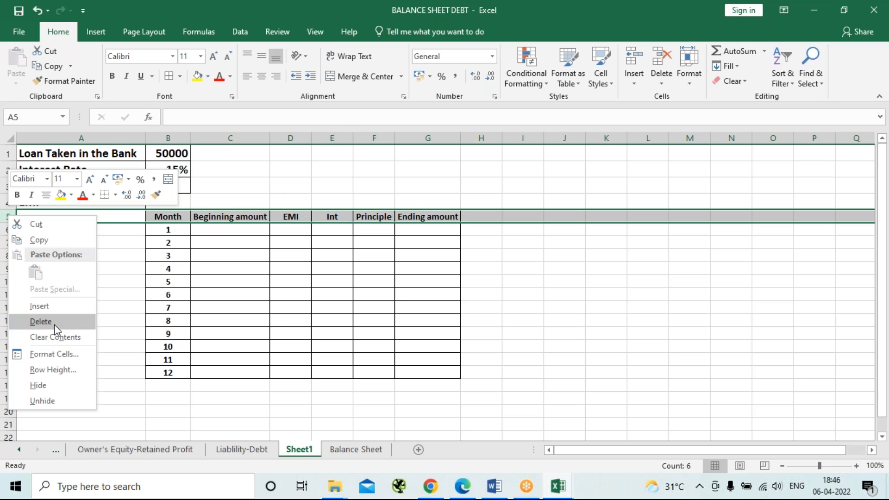
click(51, 306)
click(175, 200)
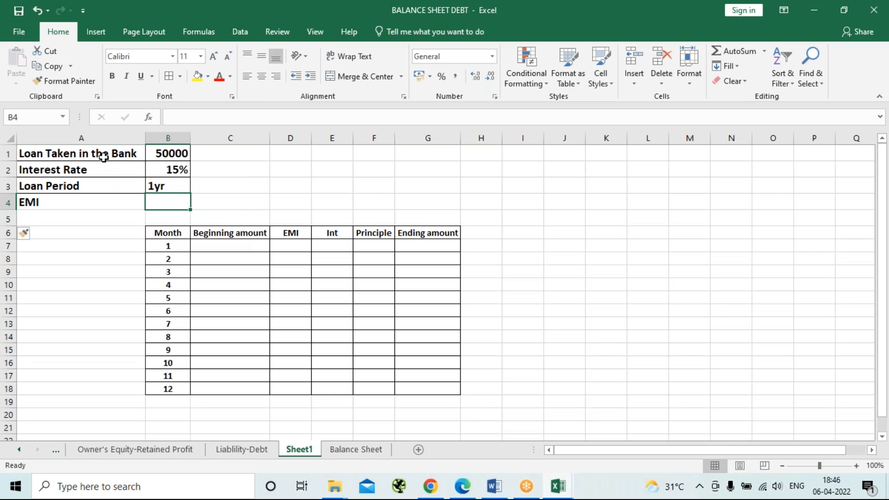
Centre the loan details in A1:B4 vertically and horizontally.
drag(99, 155, 176, 207)
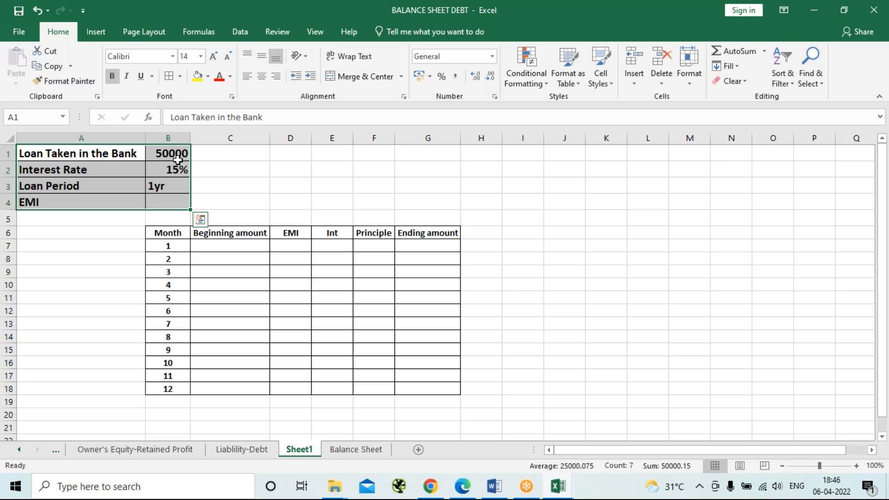
click(261, 56)
click(262, 76)
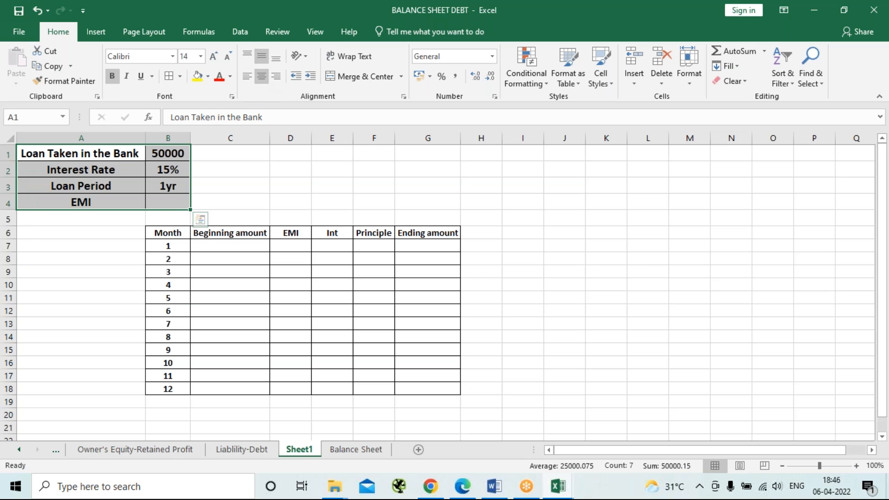
Calculate the EMI in B4 with the formula =PMT(15%,1,50000,0,0).
click(165, 204)
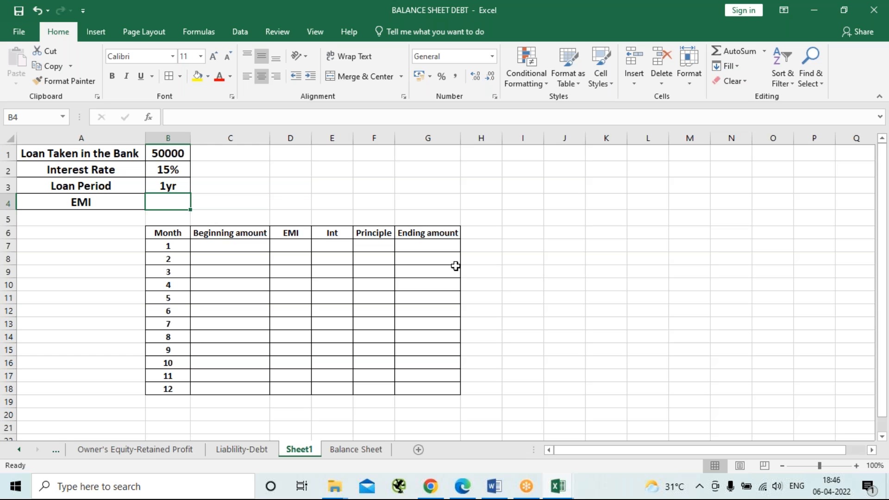
text(=)
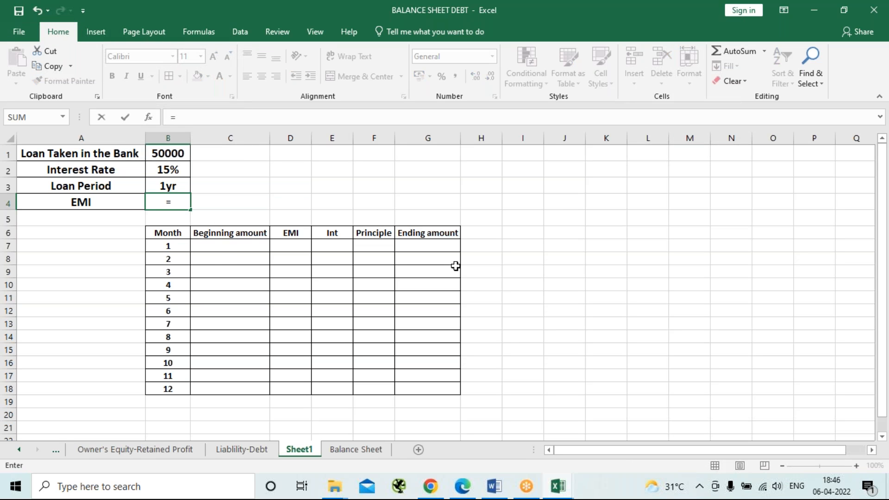
text(pmt)
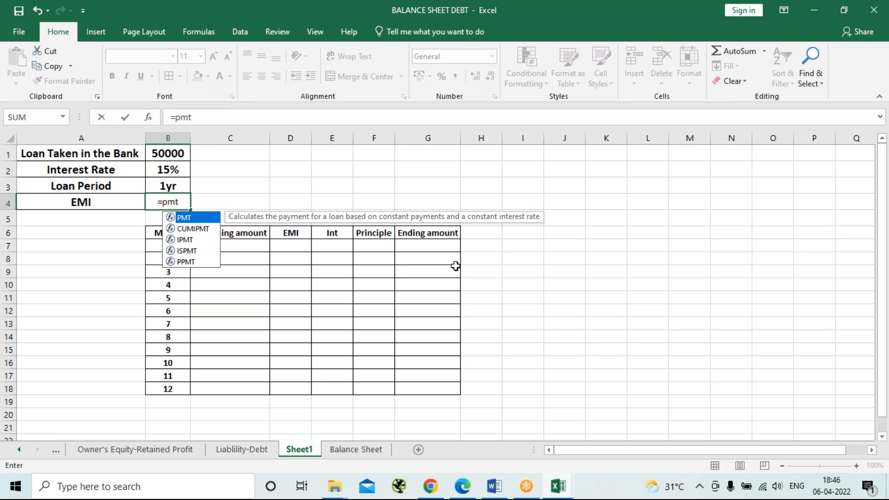
key(Tab)
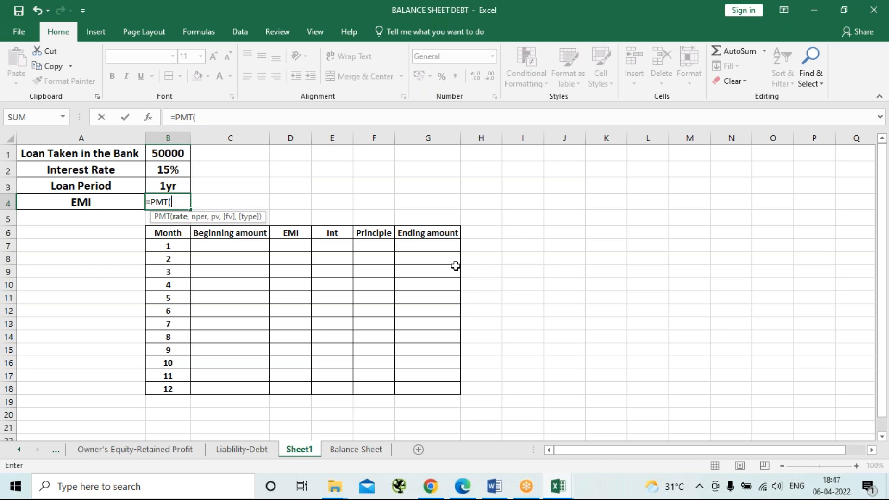
text(15%,)
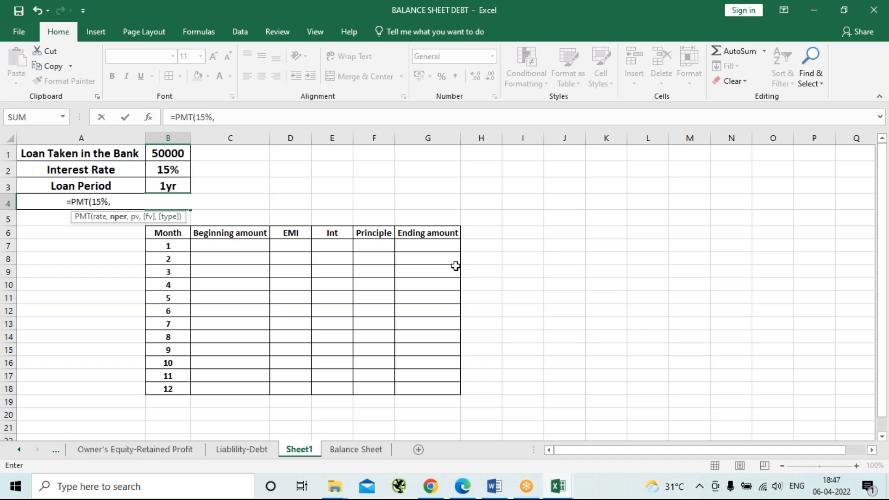
text(1,50000)
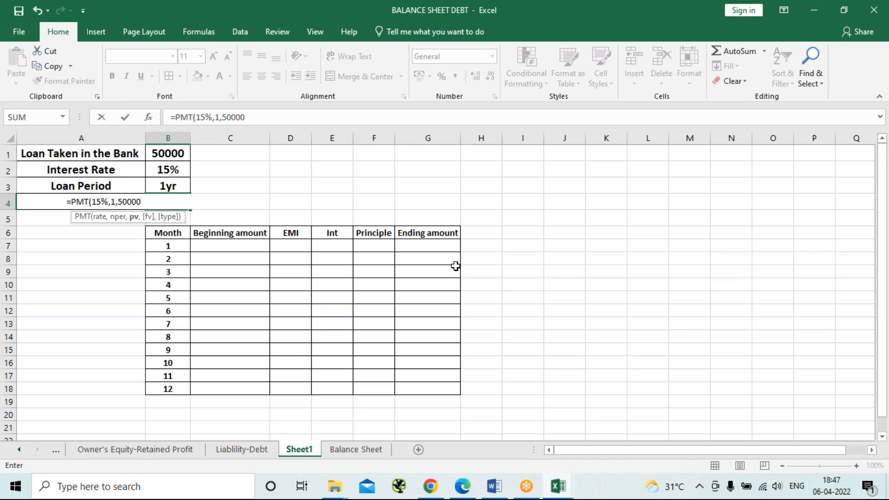
text(,0,0))
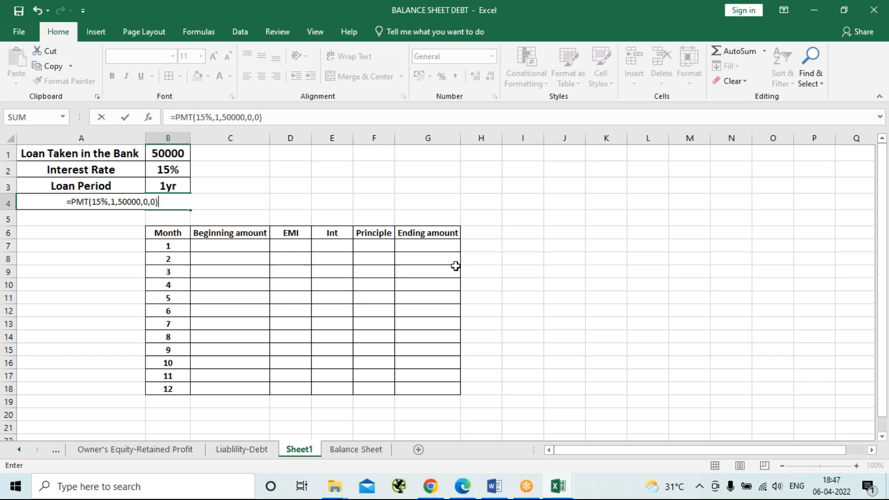
key(Return)
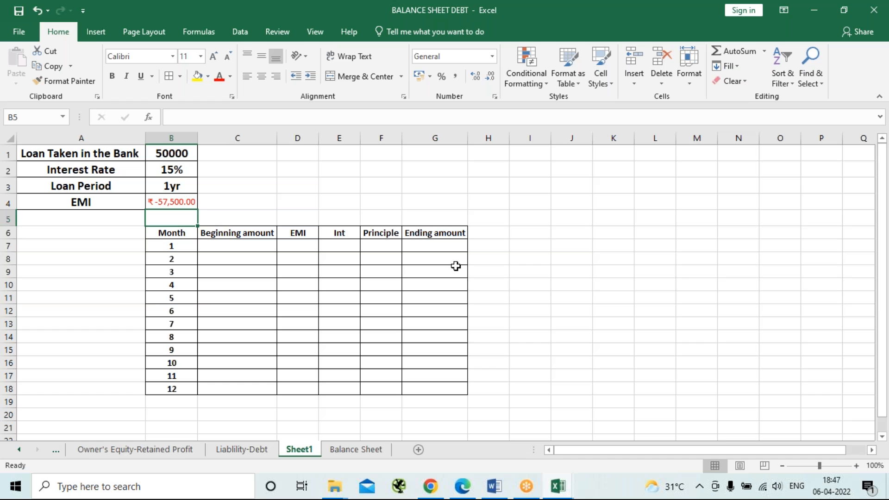
key(Up)
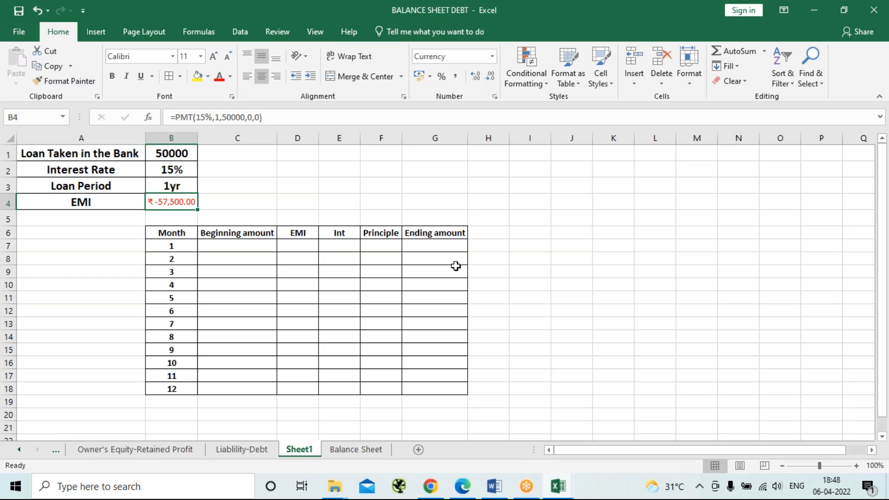
Make the EMI formula in B4 monthly by changing it to =PMT(15%/12,1*12,50000,0,0).
key(F2)
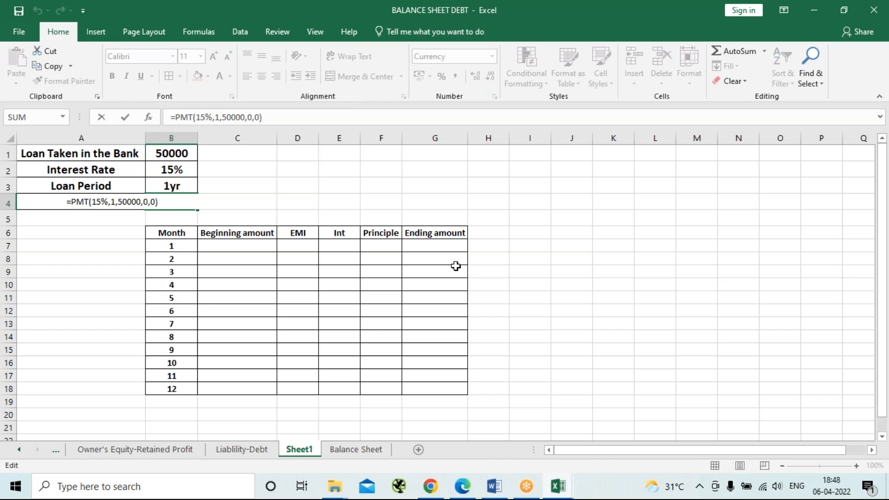
key(Left)
key(Left)
key(Left)
key(Left)
key(Left)
key(Left)
key(Left)
key(Left)
key(Left)
key(Left)
key(Left)
key(Left)
key(Left)
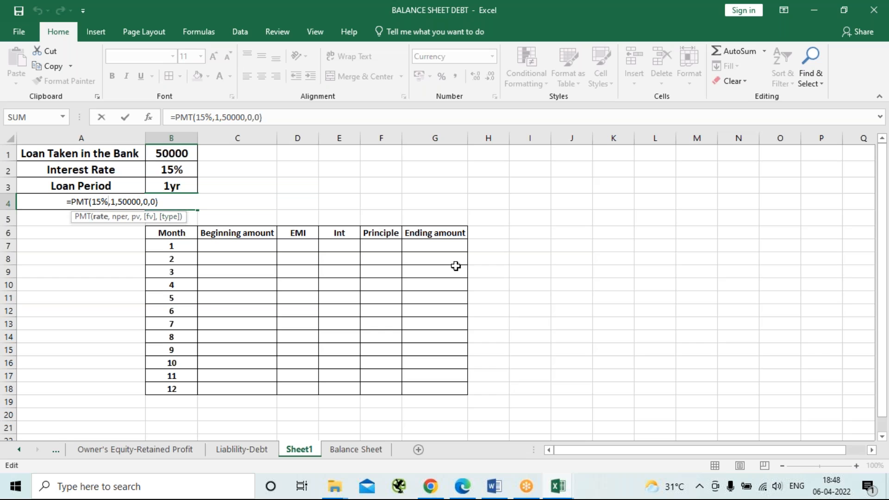
text(/)
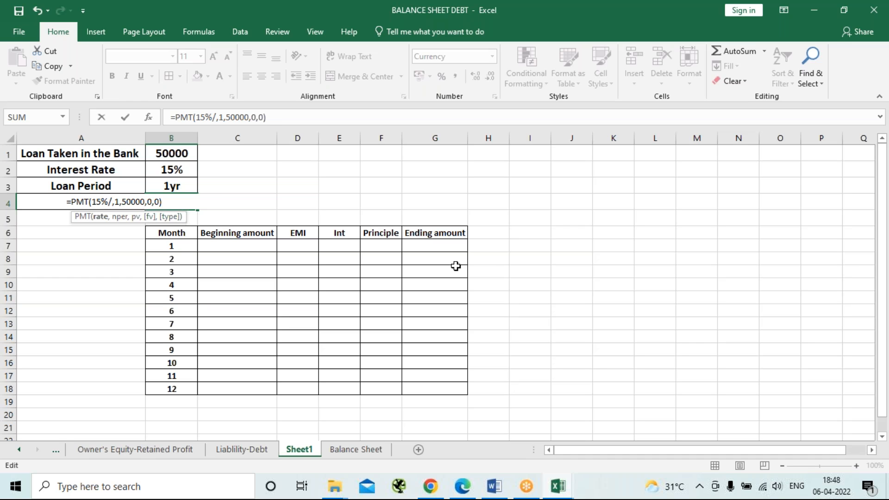
text(12)
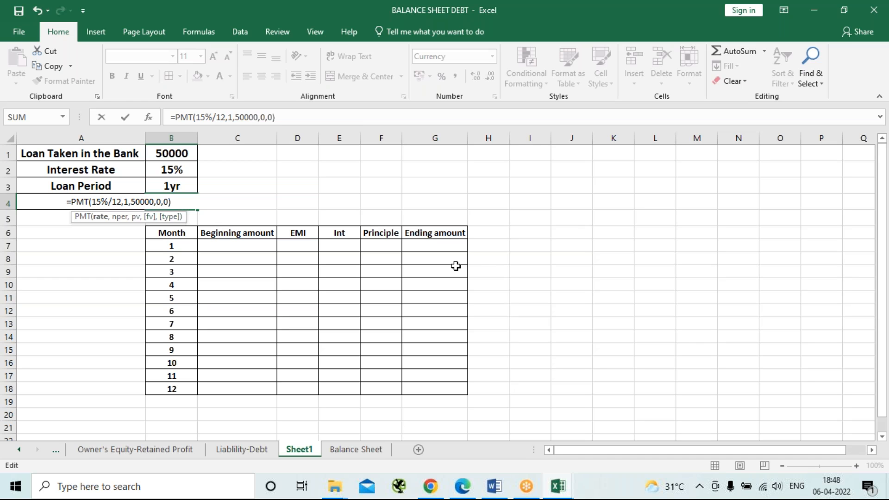
key(Right)
text(1*12)
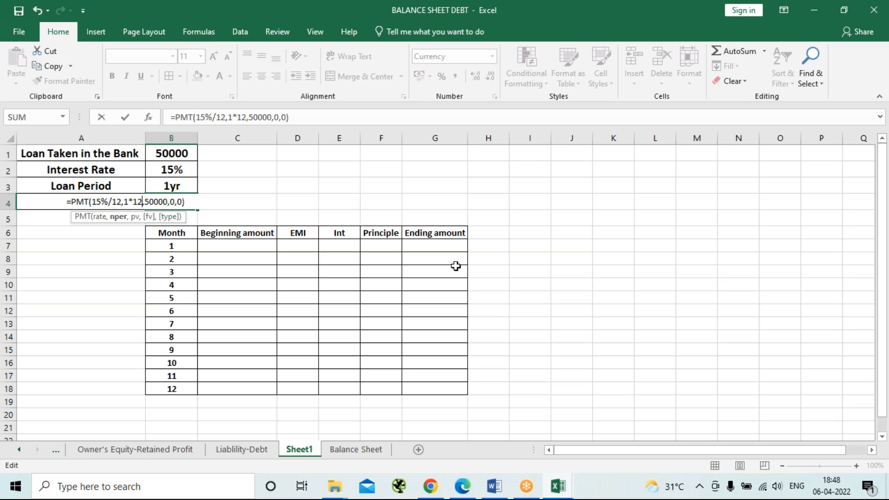
key(Return)
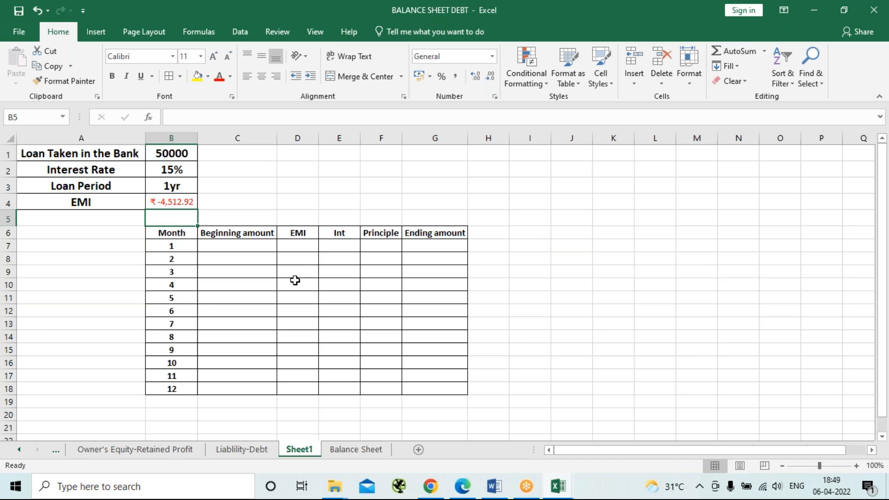
Enter the month 1 EMI in D7 as a positive amount with the formula =-B4.
click(297, 248)
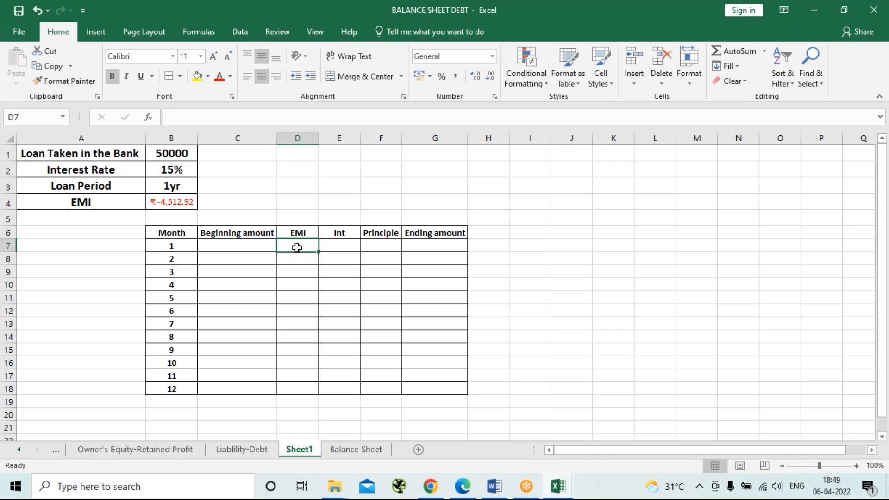
text(=-)
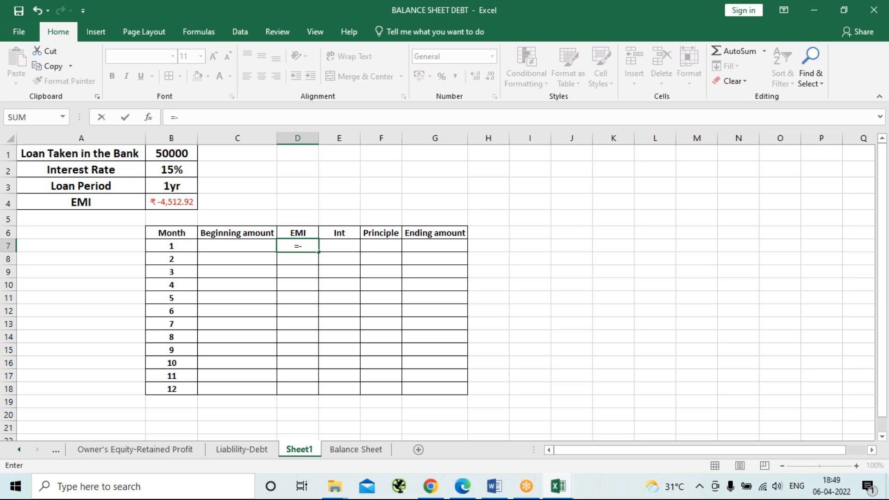
click(177, 205)
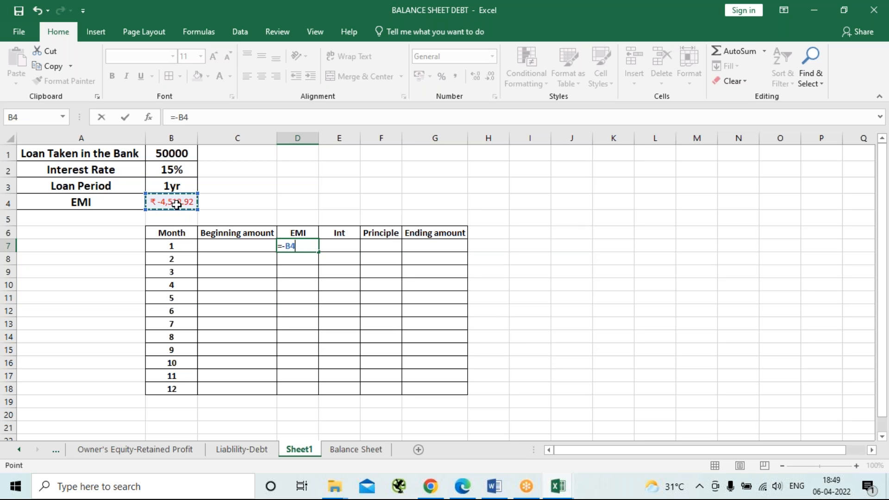
key(Return)
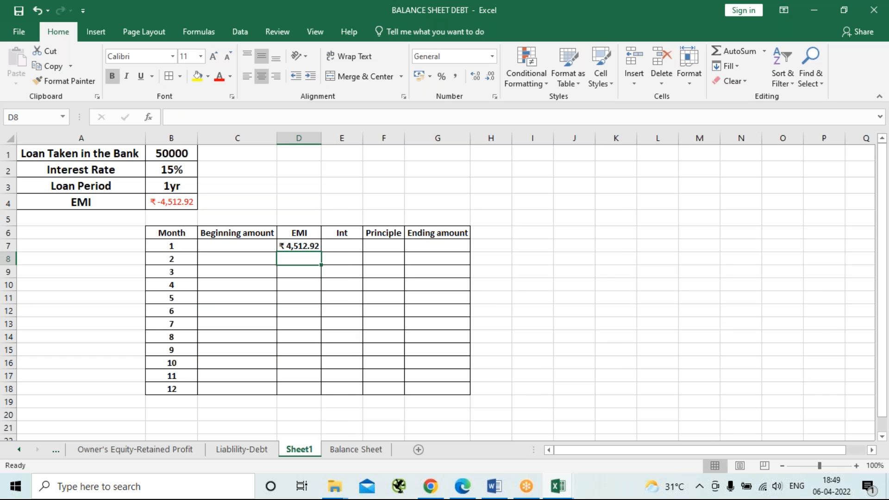
Make the reference in D7 absolute as =-$B$4 and fill the formula down to D18 for all twelve months.
click(305, 248)
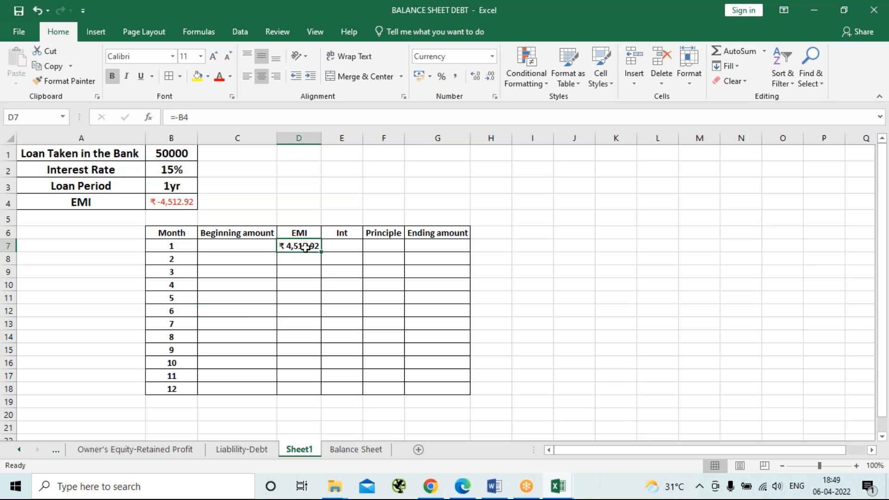
key(F2)
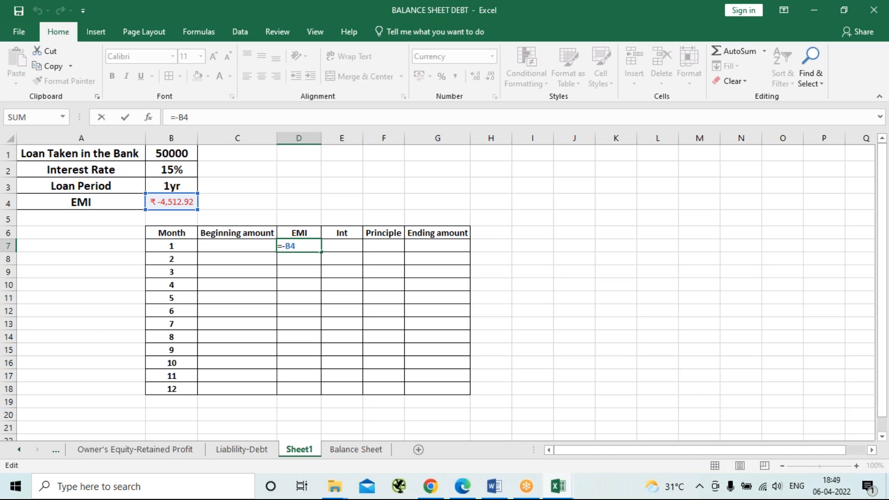
key(F4)
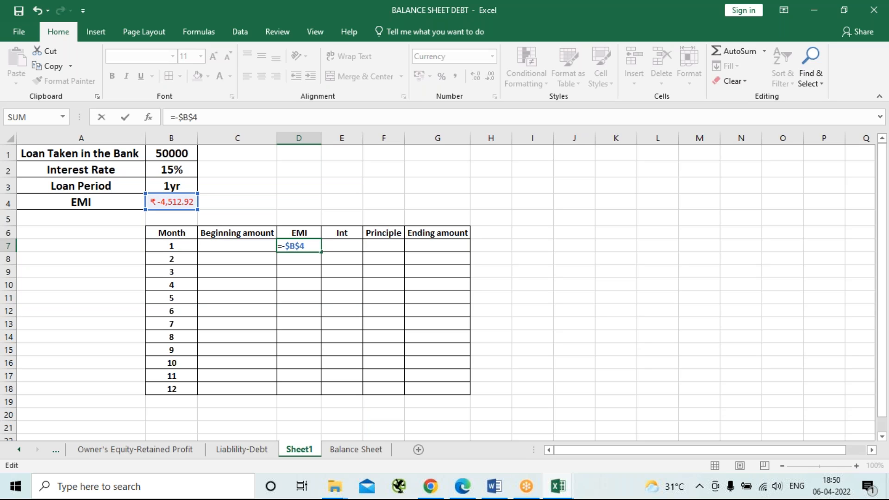
key(Return)
click(306, 247)
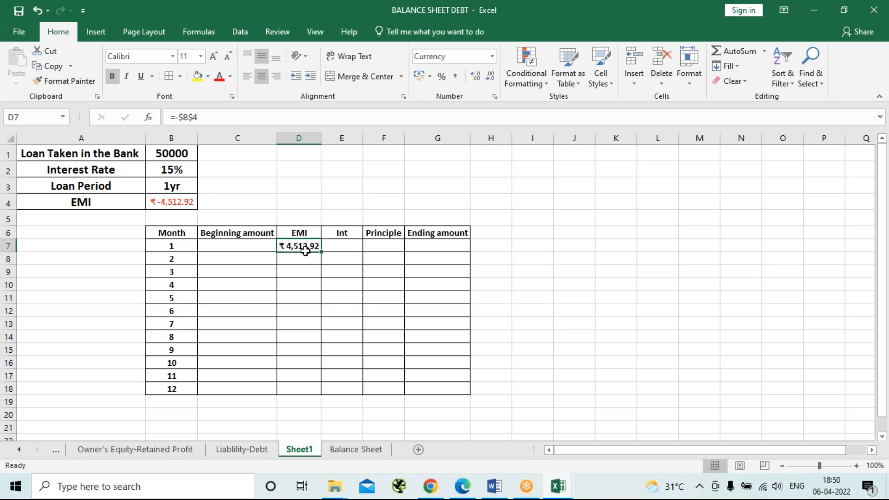
drag(323, 250, 317, 393)
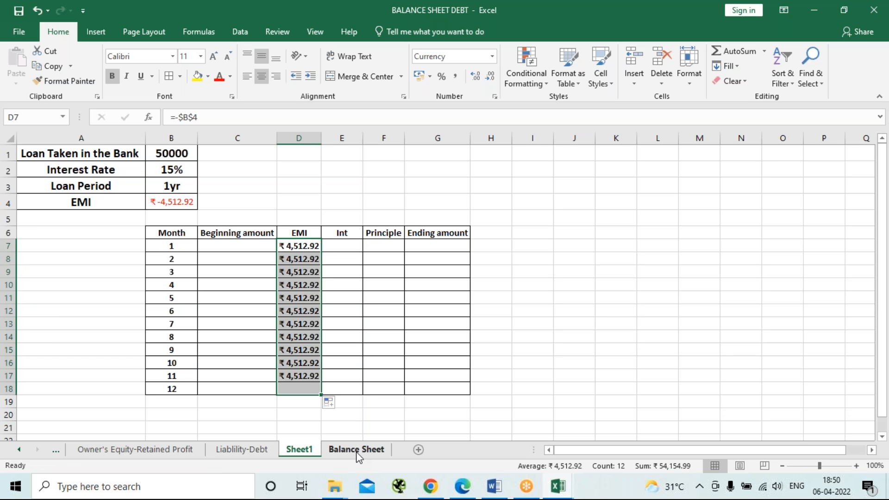
Total the EMI column in D19 with =SUM(D7:D18).
click(285, 402)
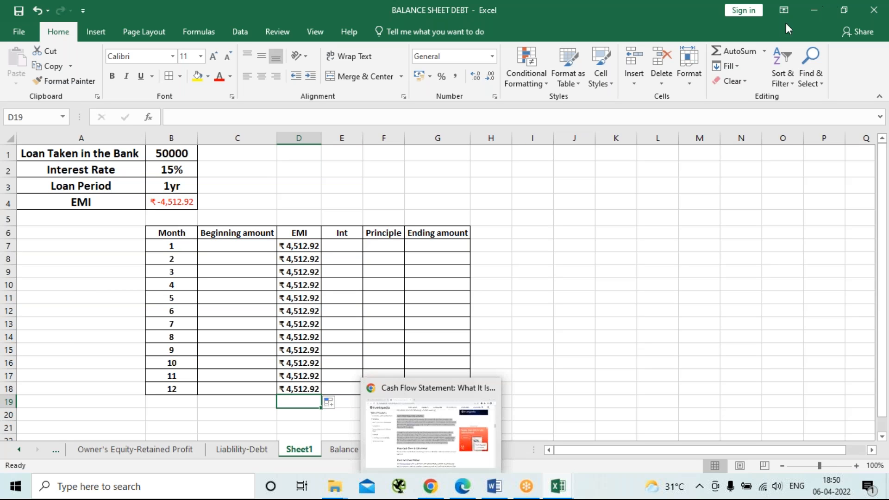
click(716, 47)
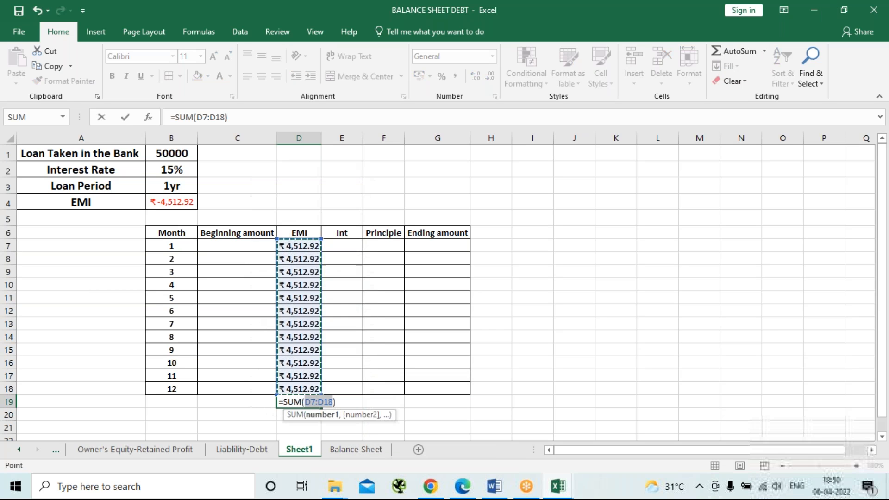
key(Return)
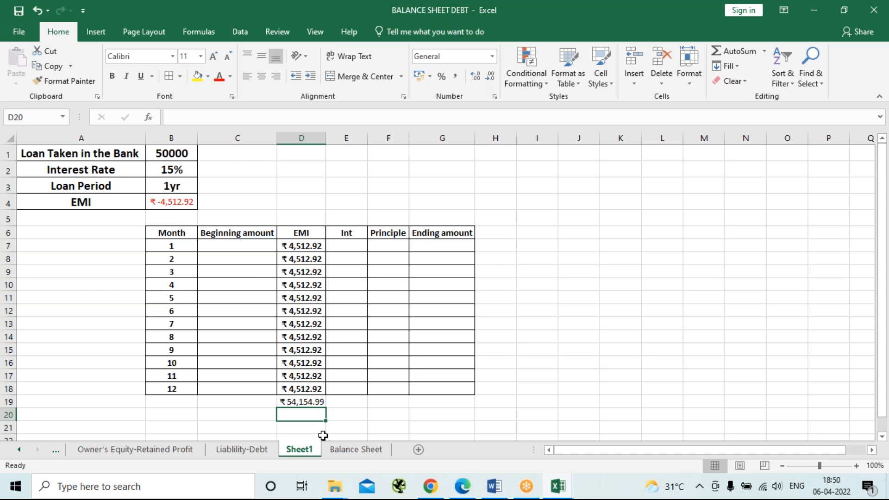
click(313, 401)
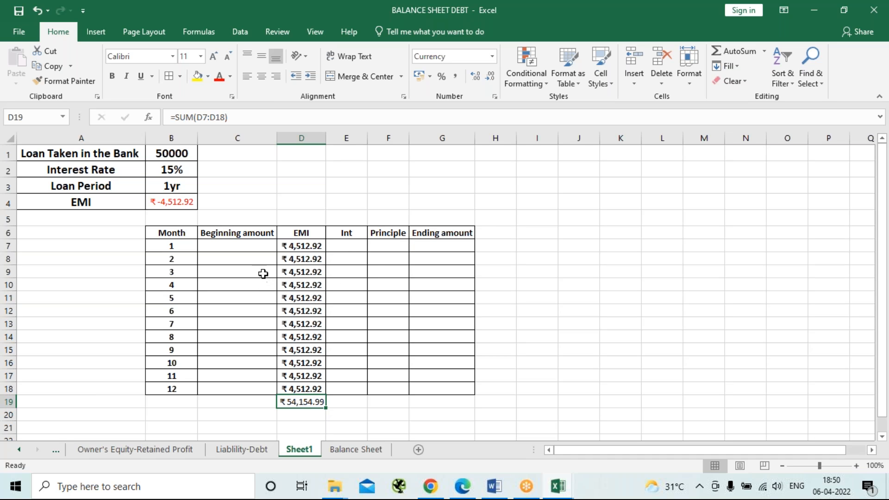
Enter 50000 as the month 1 beginning amount in C7.
click(248, 245)
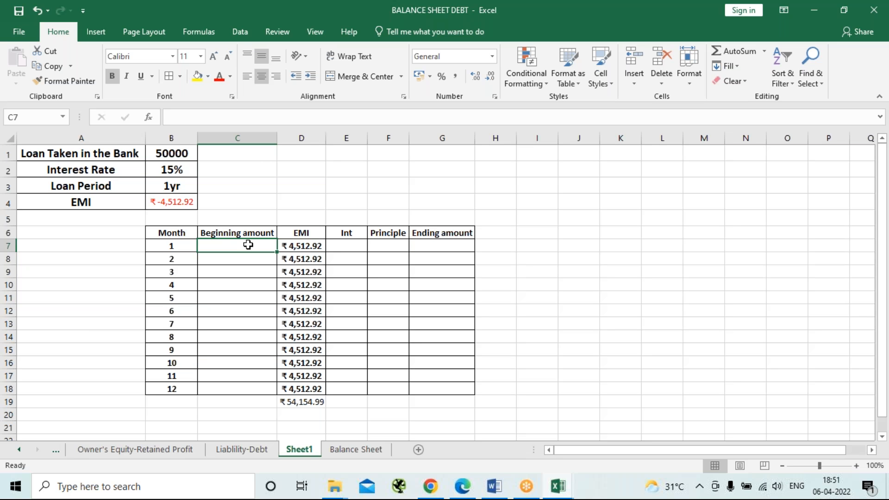
text(50000)
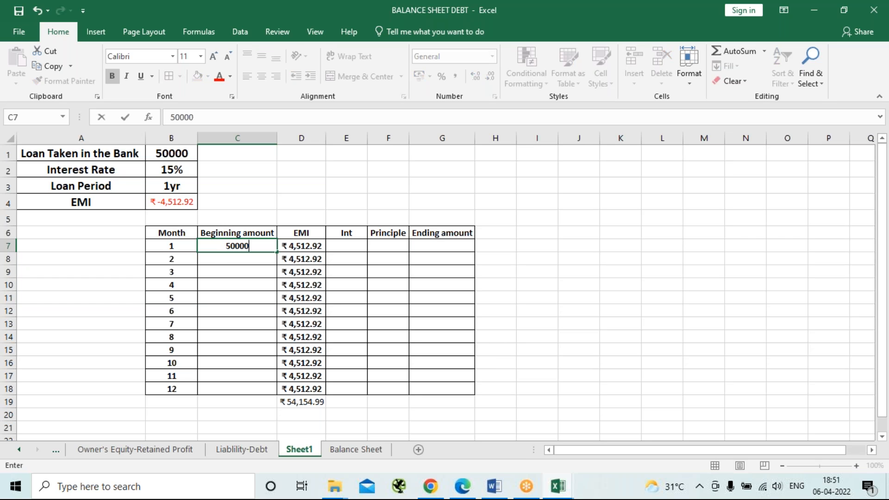
key(Tab)
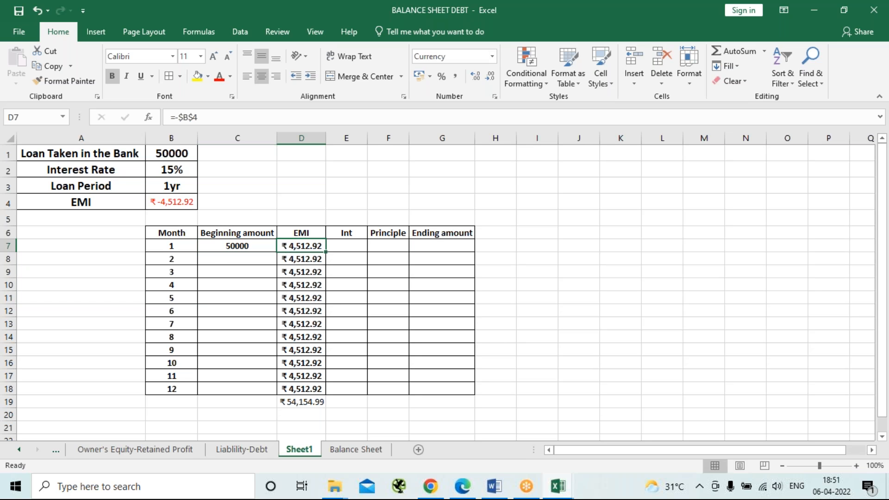
Calculate the month 1 interest in E7 with the formula =C7*15%.
key(Right)
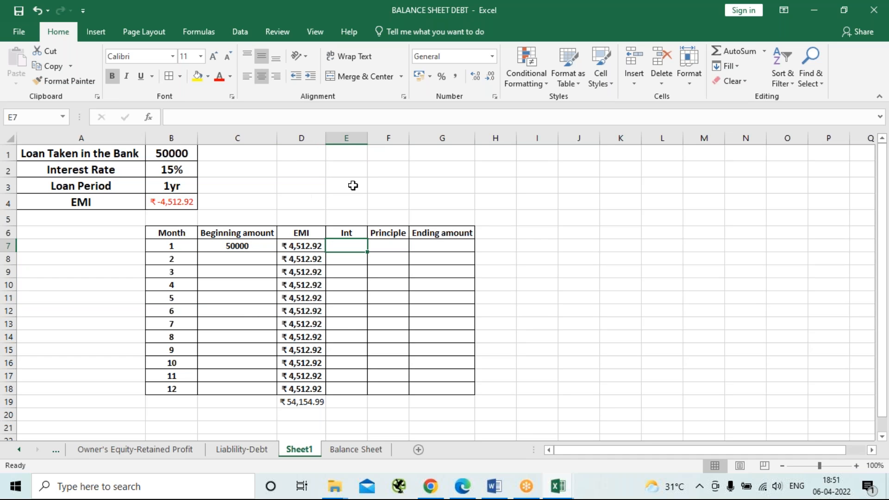
text(=)
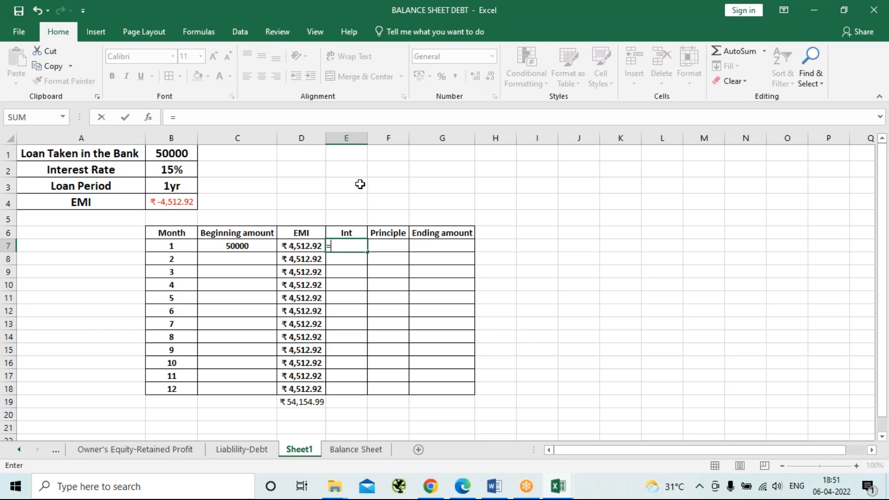
key(Left)
key(Left)
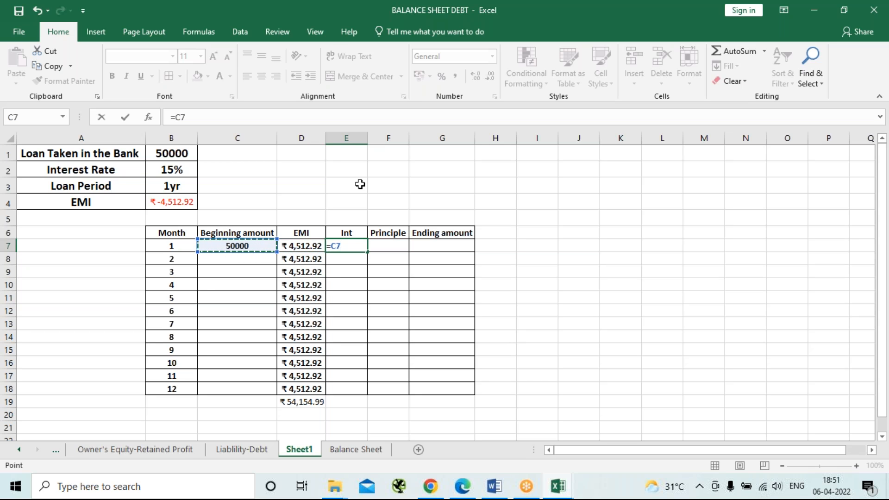
text(*15)
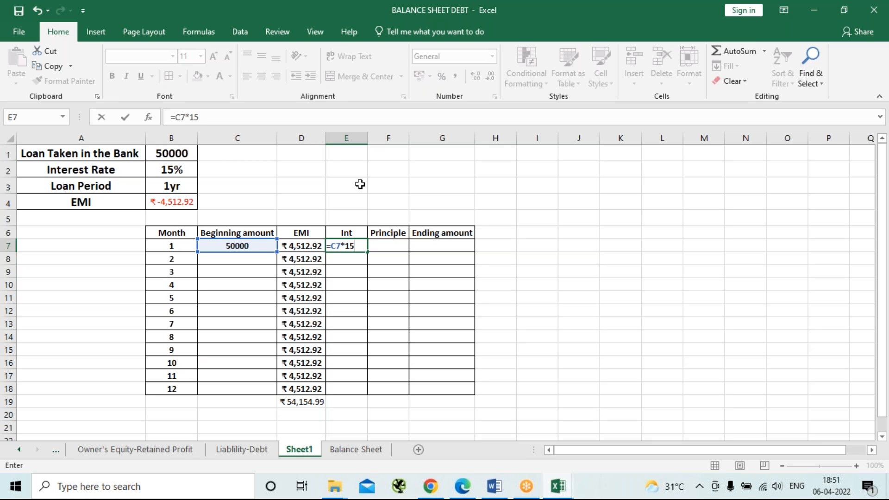
text(%)
key(Return)
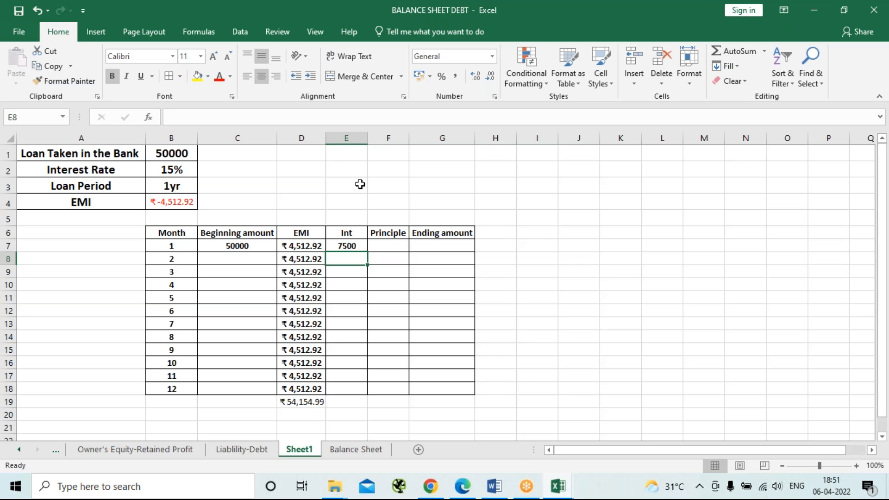
Convert the interest in E7 to a monthly figure by changing the formula to =C7*15%/12.
key(Up)
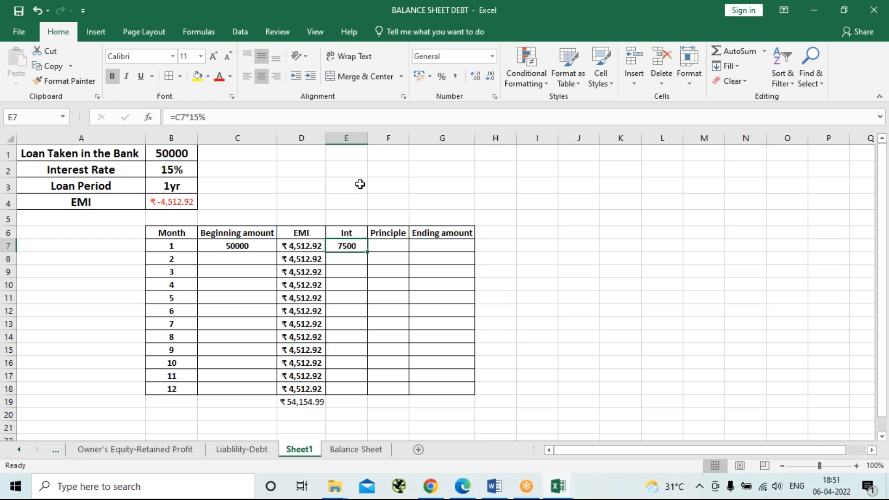
key(F2)
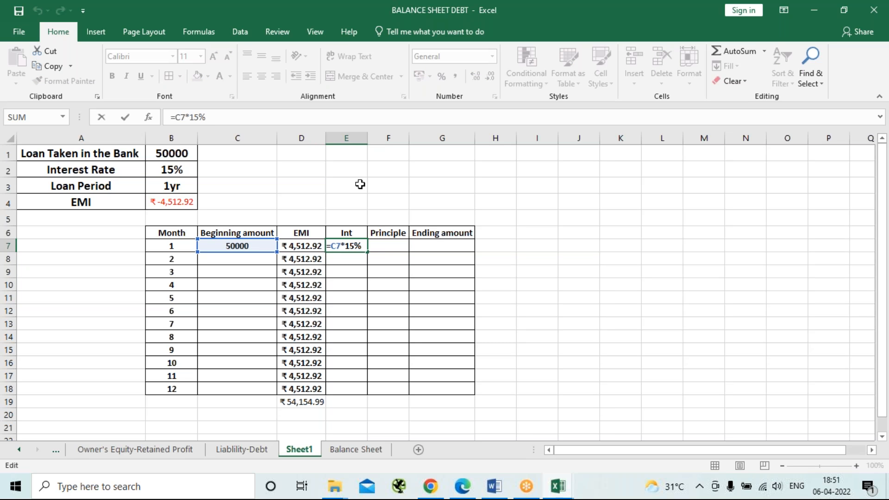
text(/12)
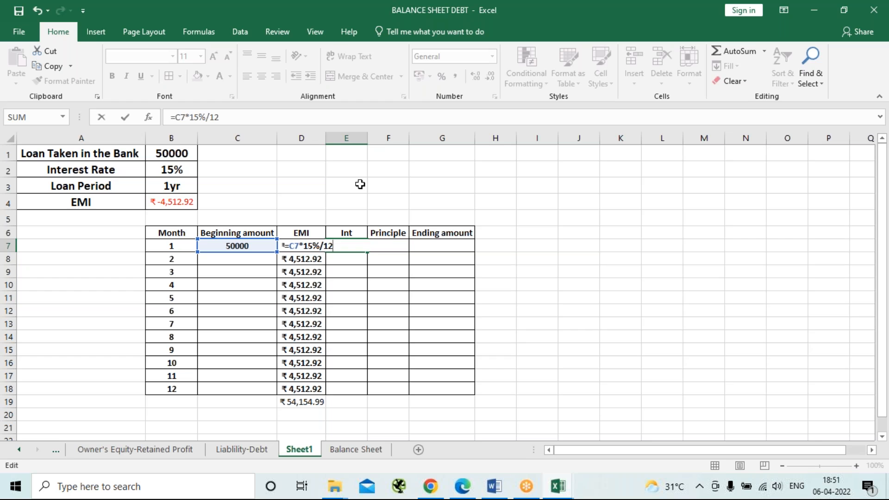
key(Return)
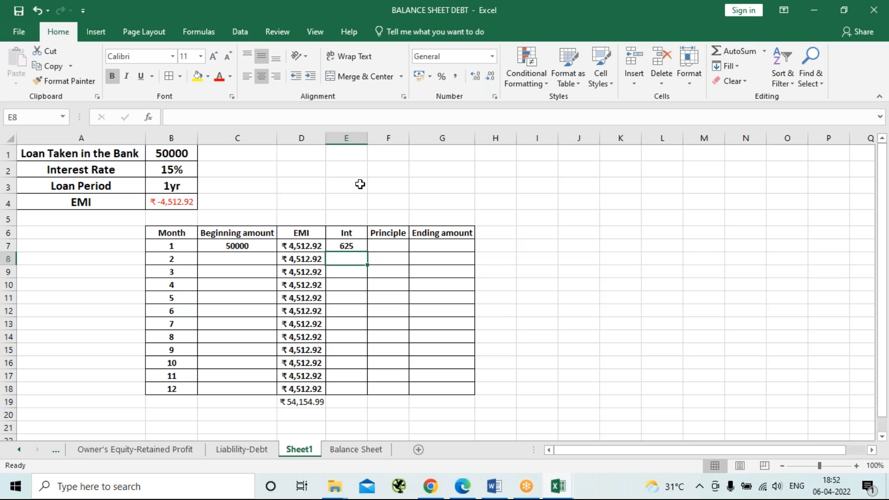
Calculate the month 1 principal in F7 with the formula =D7-E7.
key(Up)
key(Right)
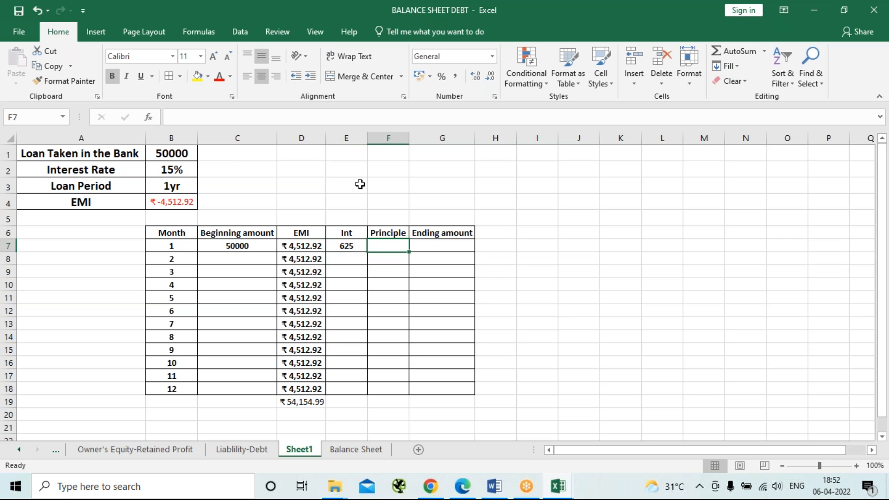
text(=)
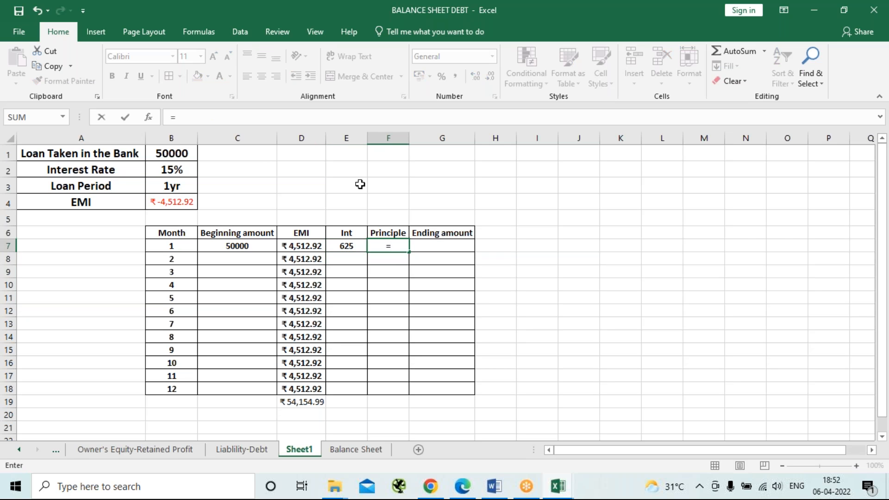
key(Left)
key(Left)
text(-)
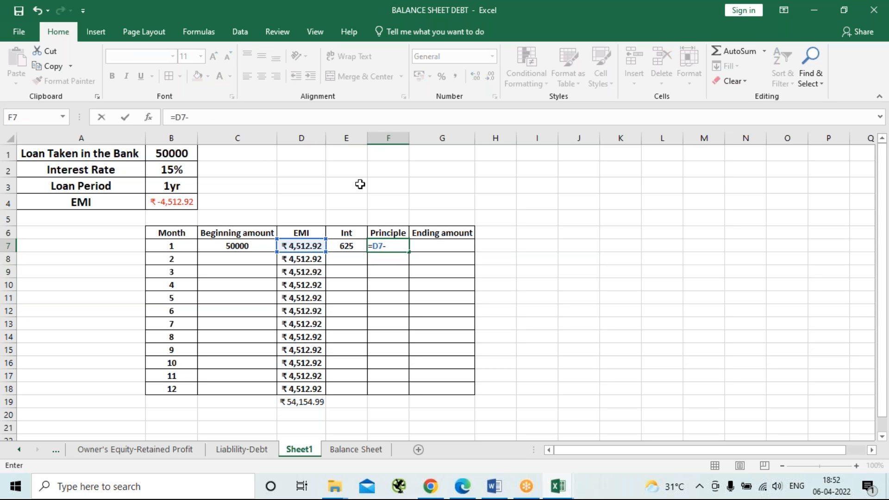
key(Left)
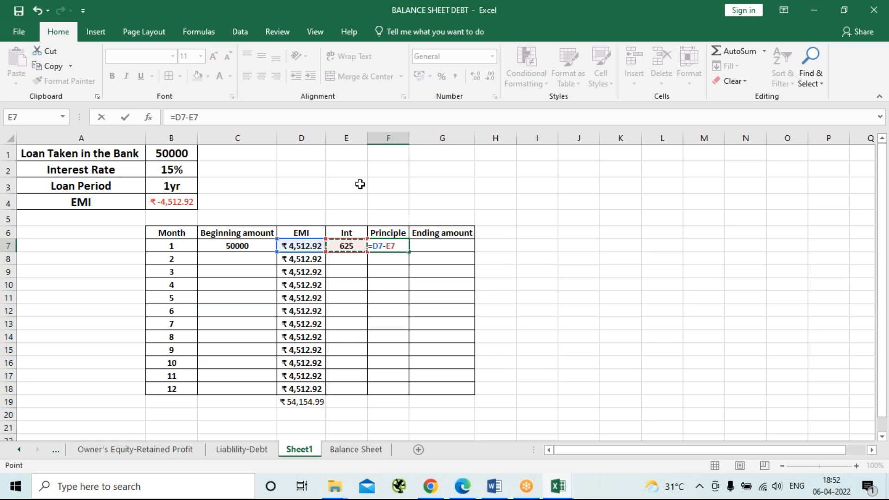
key(Return)
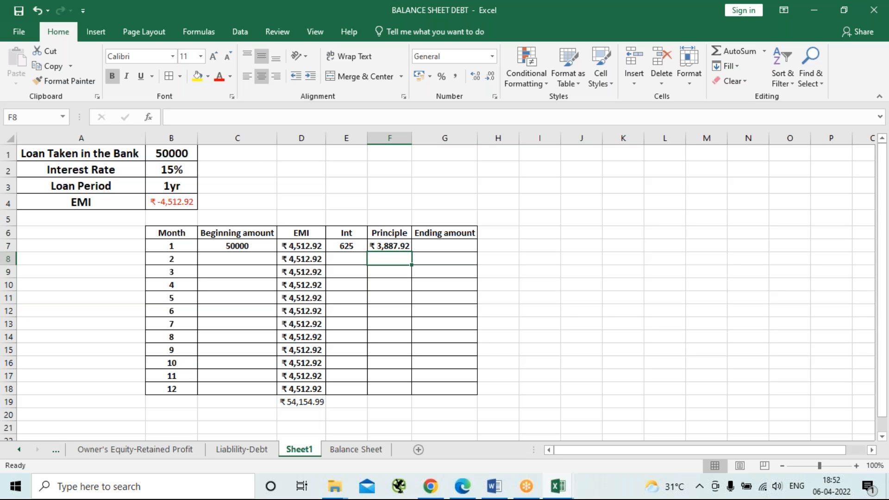
Calculate the month 1 ending amount in G7 with the formula =C7-F7.
key(Up)
key(Right)
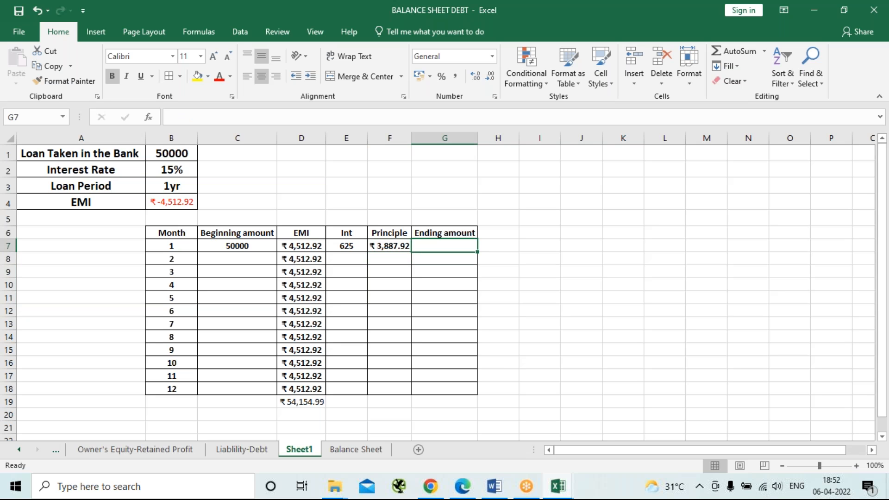
text(=)
key(Left)
key(Left)
key(Left)
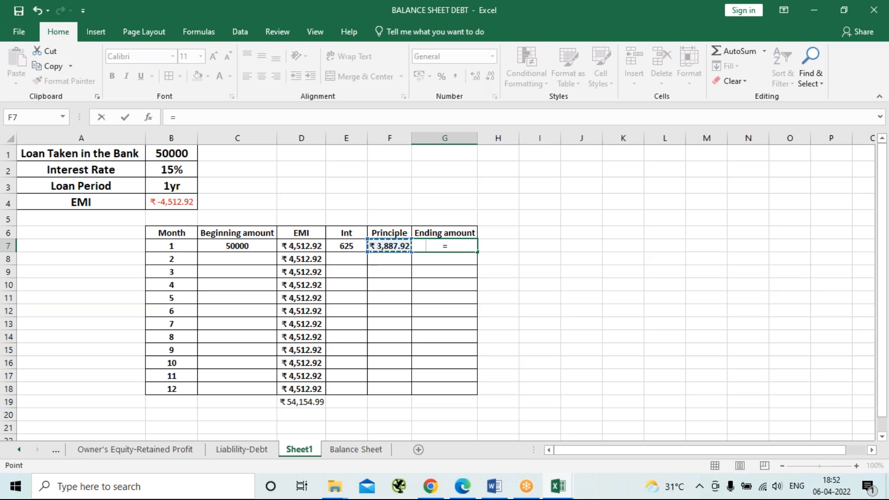
key(Left)
text(-)
key(Left)
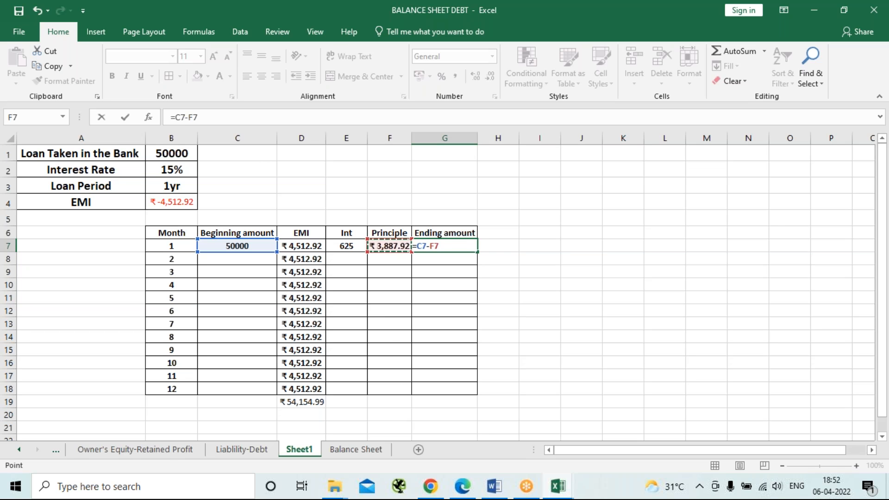
key(Return)
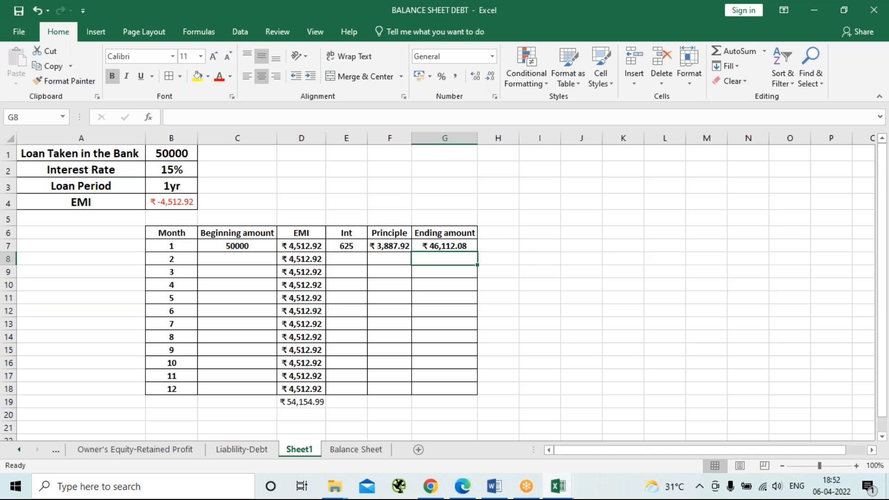
Link the month 2 beginning amount in C8 to the month 1 ending amount with =G7.
key(Left)
key(Left)
key(Left)
key(Left)
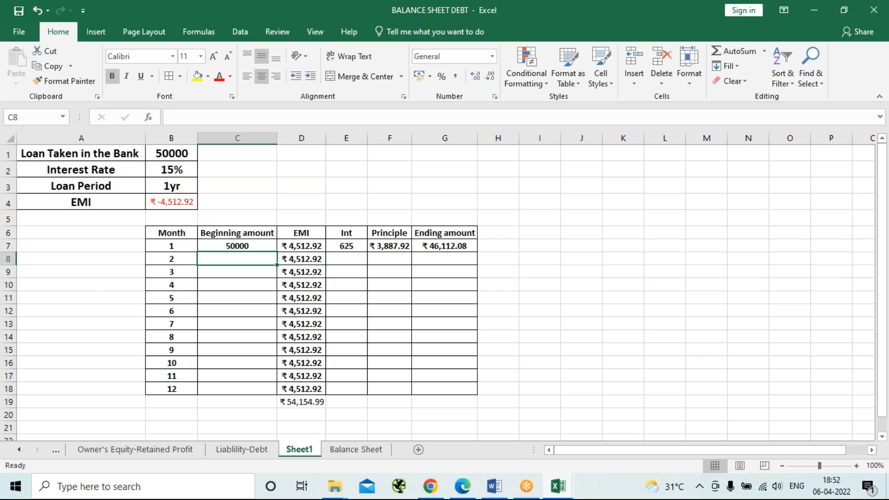
text(=)
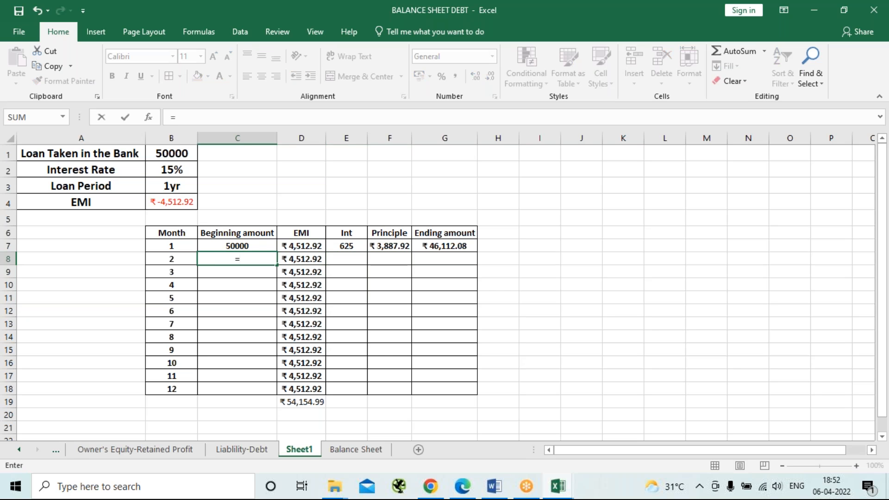
click(448, 247)
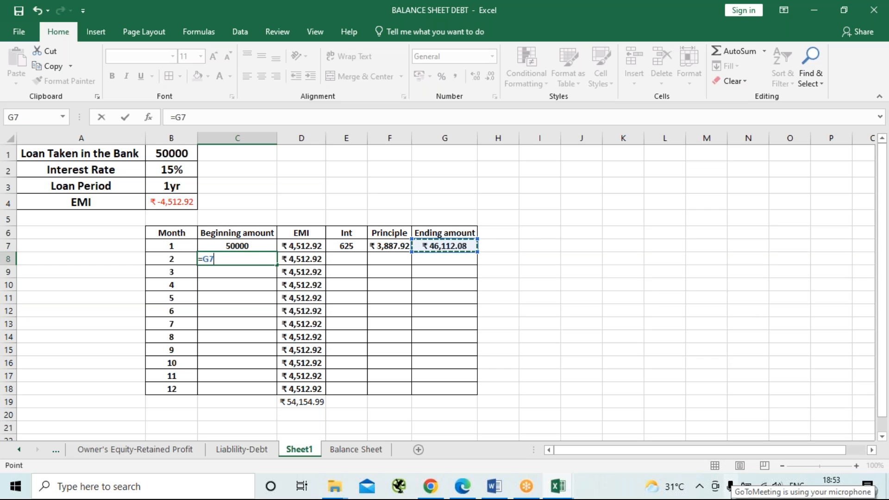
key(Return)
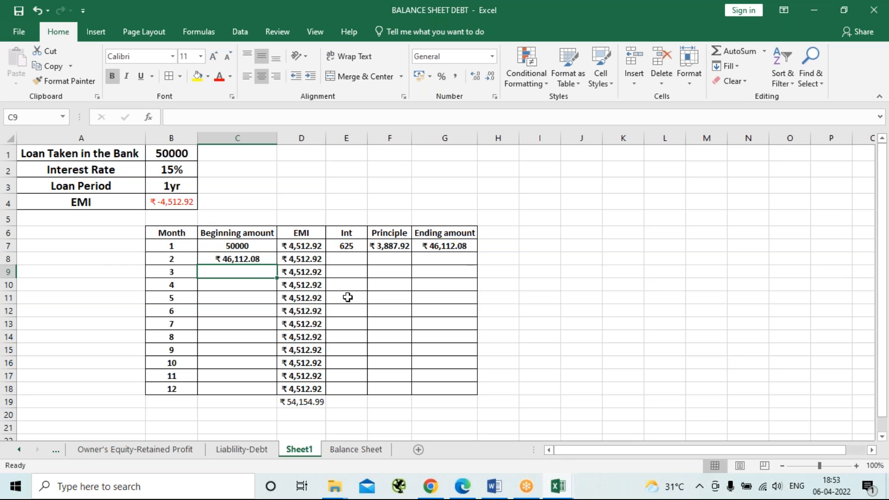
Calculate the month 2 interest in E8 with the formula =C8*15%/12.
click(363, 263)
mouse_move(495, 486)
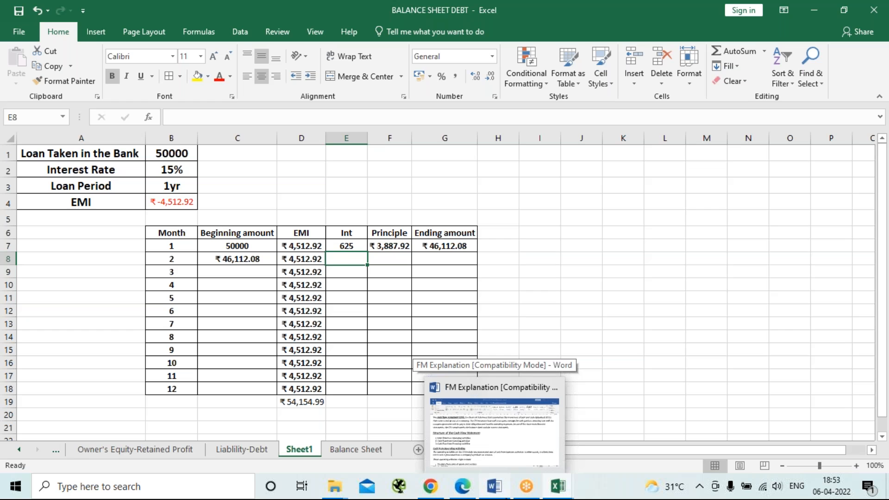
text(=)
key(Left)
key(Left)
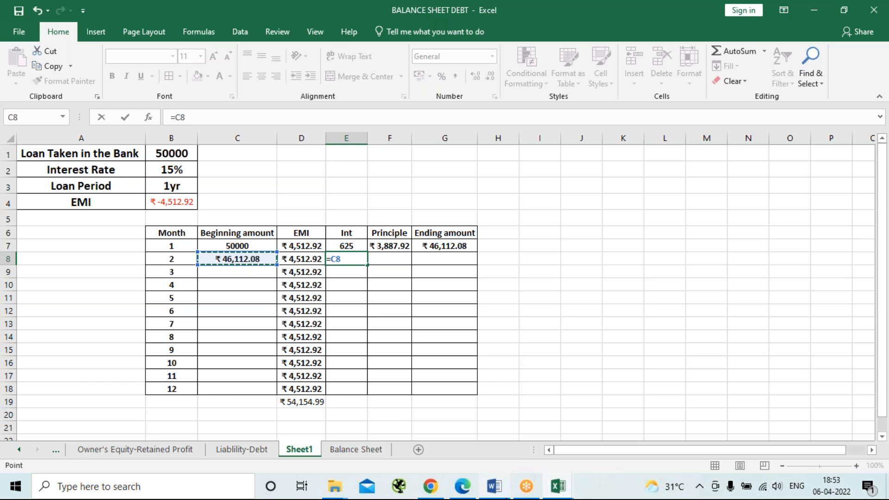
text(*15)
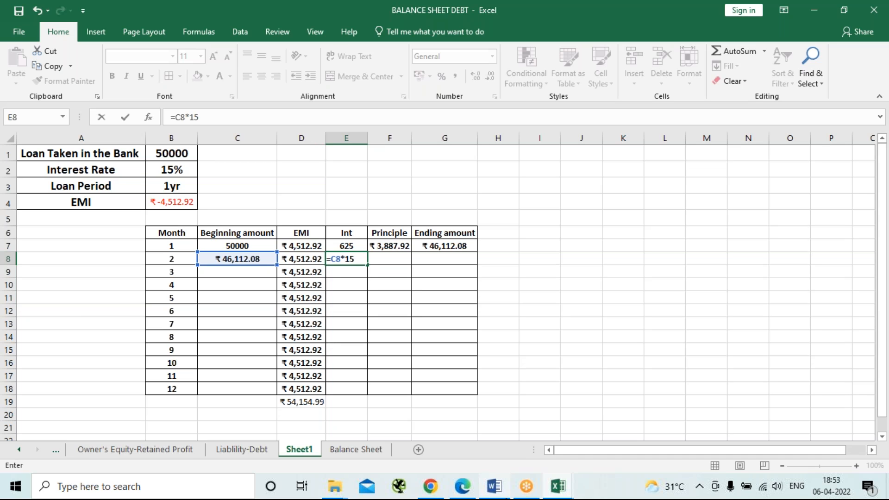
text(%/12)
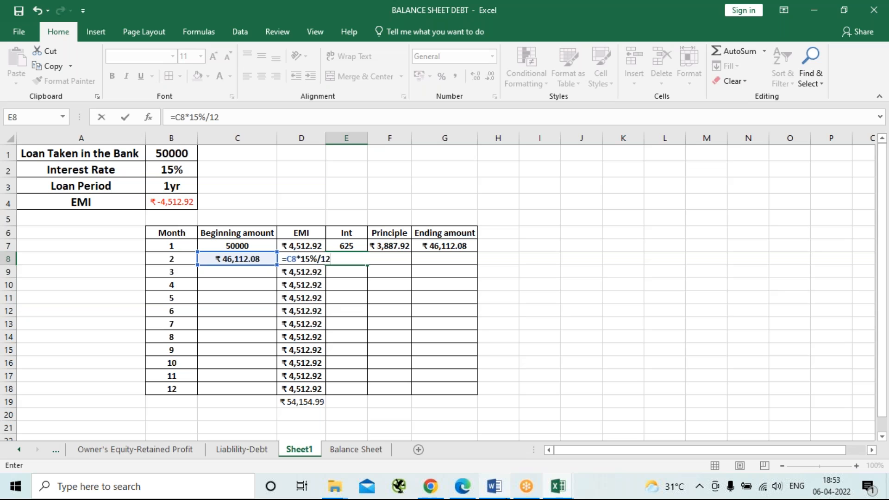
key(Return)
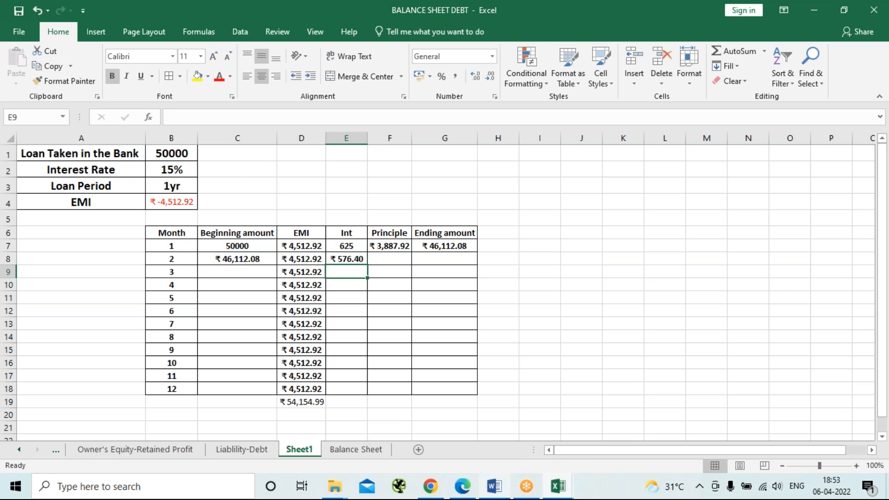
Calculate the month 2 principal in F8 with the formula =D8-E8.
click(626, 18)
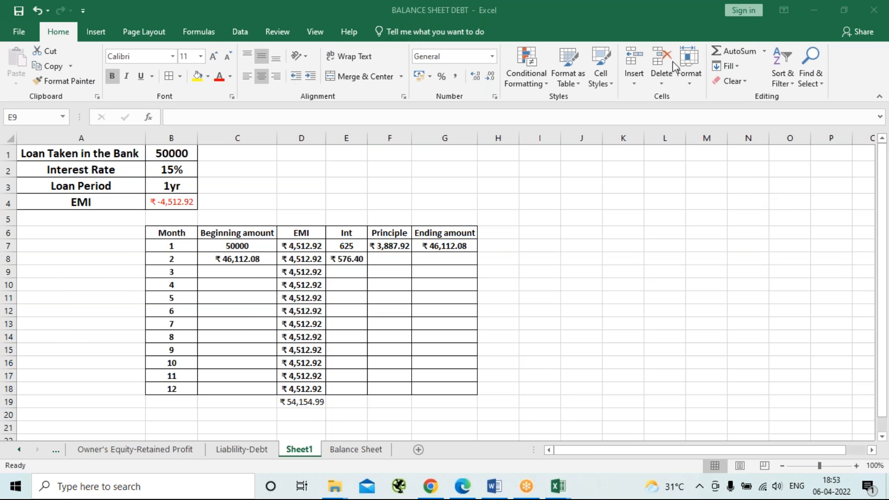
click(391, 263)
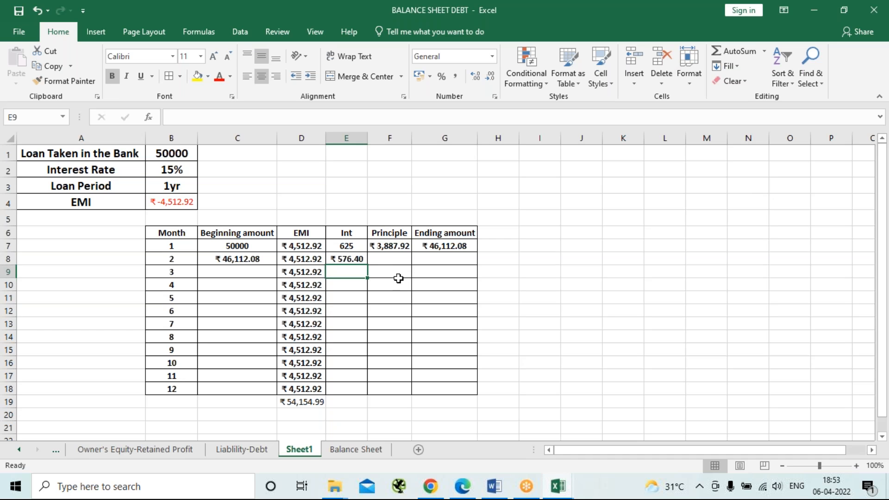
click(389, 259)
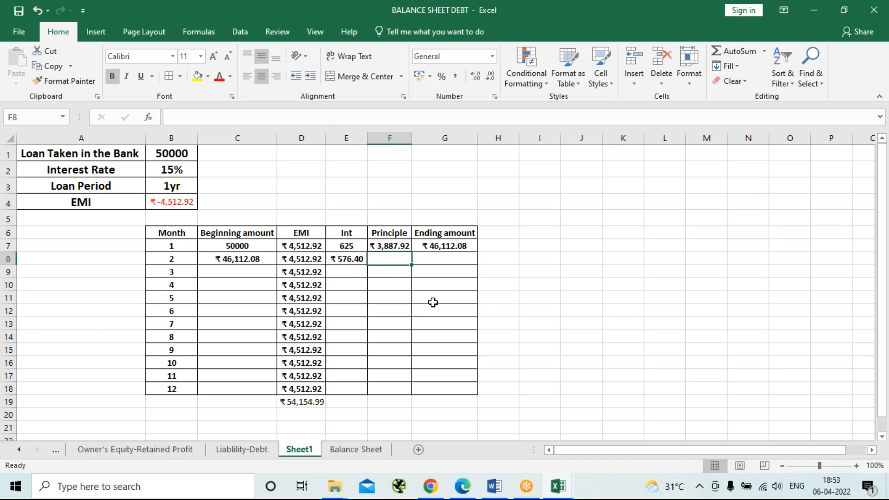
text(=)
key(Left)
key(Left)
key(Left)
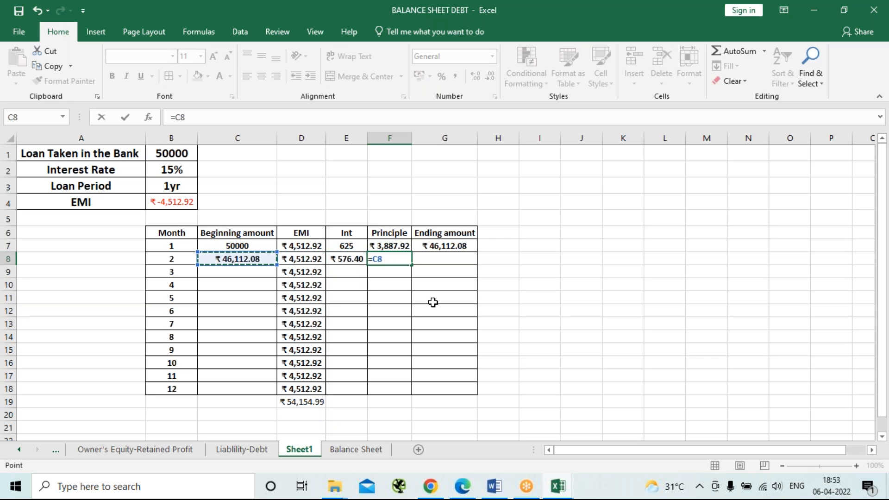
text(-)
key(BackSpace)
key(BackSpace)
key(Left)
key(Left)
text(-)
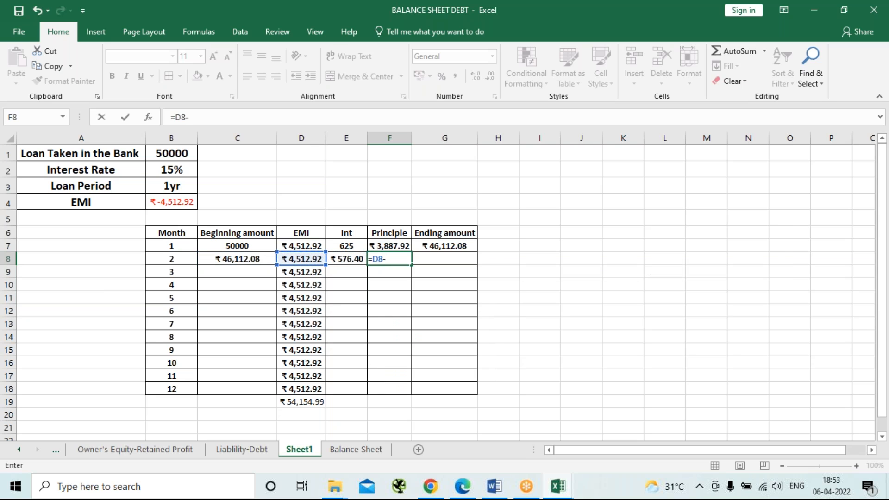
key(Left)
key(Return)
Calculate the month 2 ending amount in G8 with the formula =C8-F8.
key(Up)
key(Right)
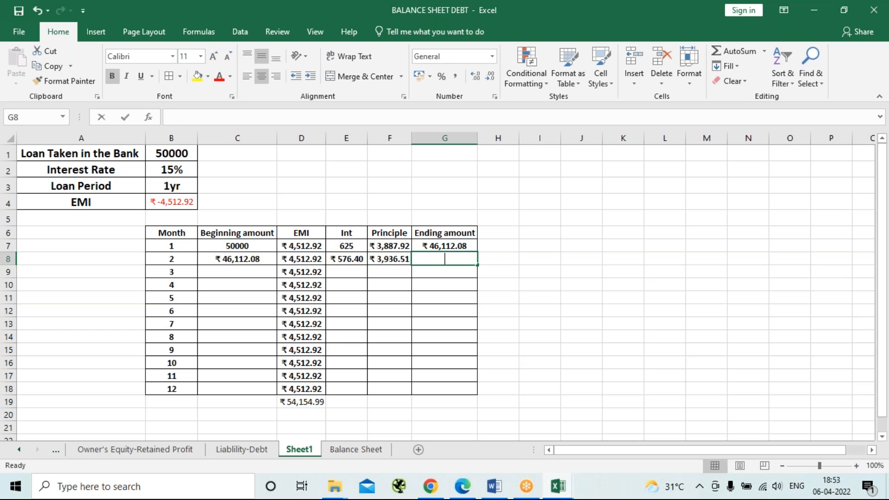
text(=)
key(Left)
key(Left)
key(Left)
key(Left)
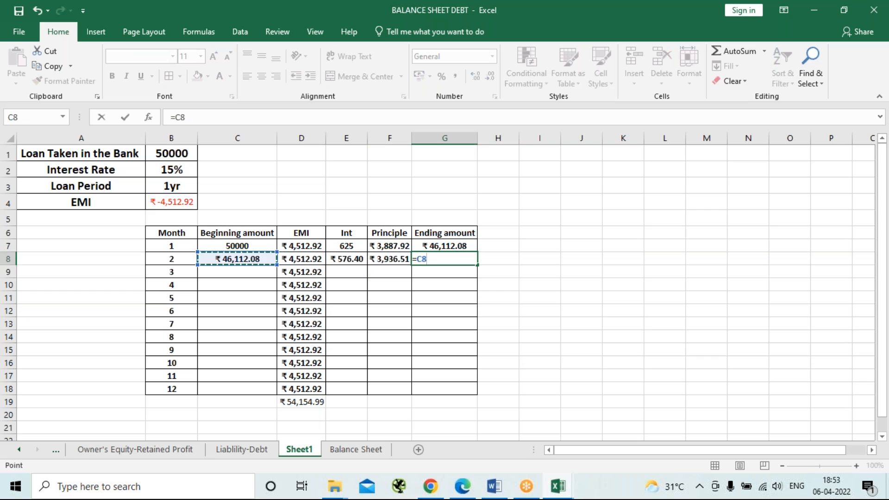
text(-)
key(Left)
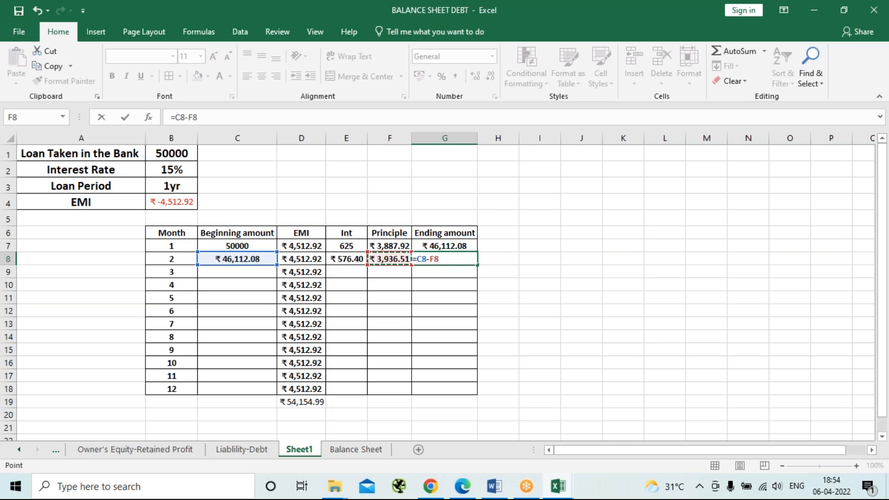
key(Return)
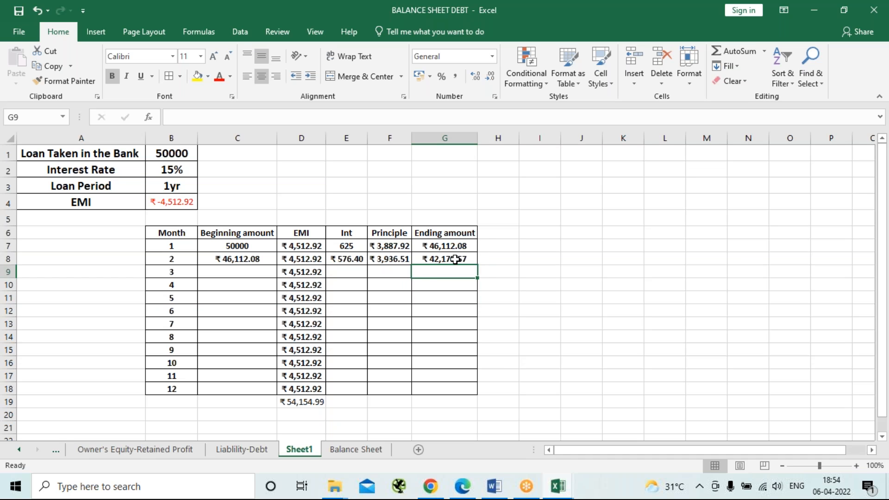
Fill the month 2 formulas in C8:G8 down through month 12 in row 18, and check the final ending amount in G18.
drag(242, 261, 438, 259)
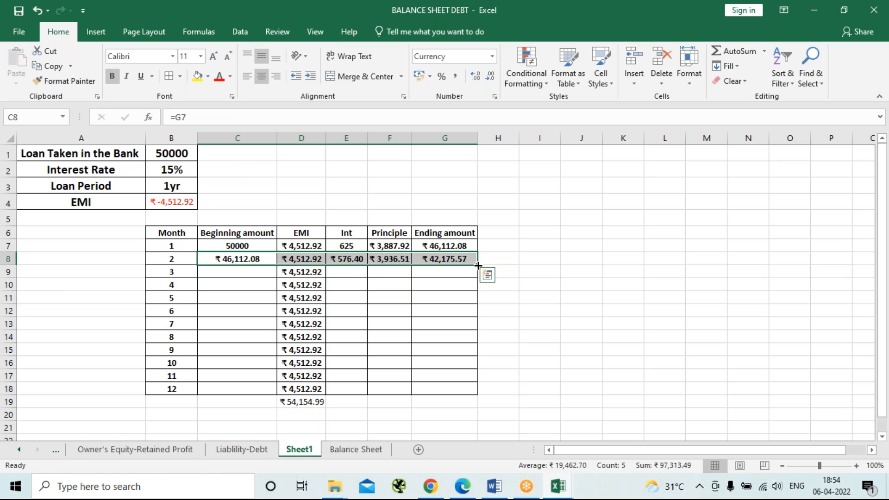
drag(478, 266, 477, 394)
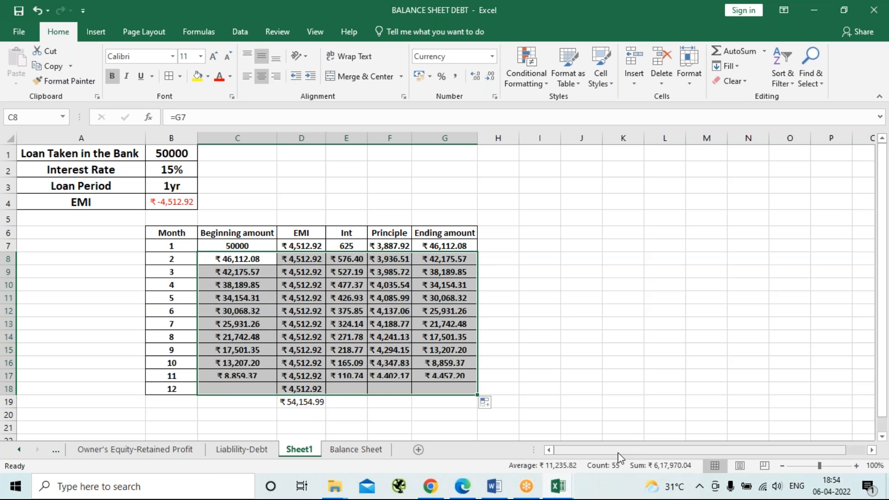
click(464, 388)
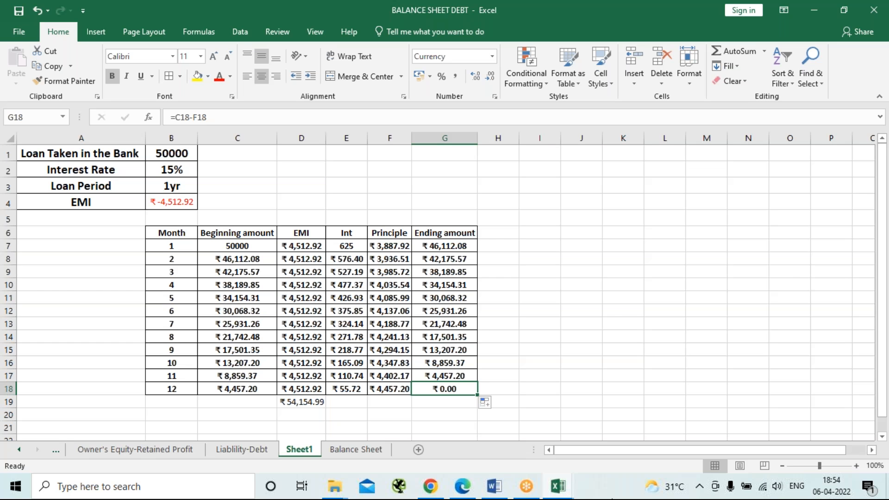
click(605, 307)
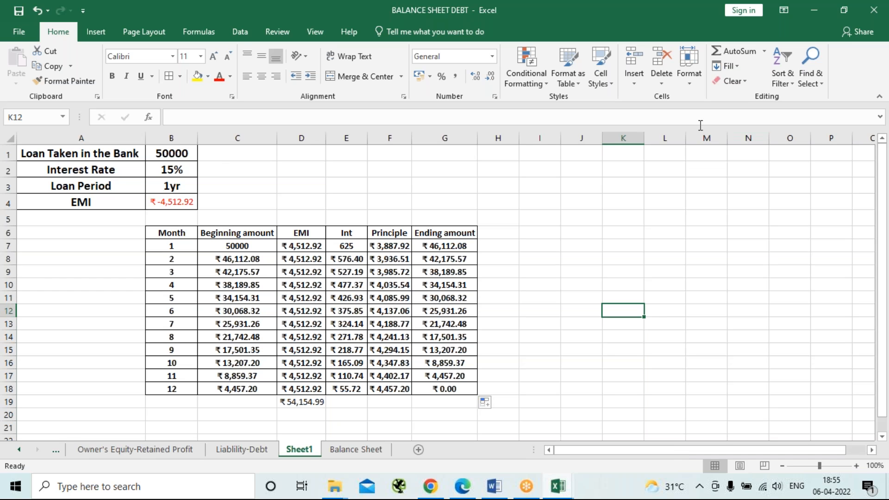
Review the Case #1 debt schedule layout on the Liablility-Debt sheet and return to the repayment table on Sheet1.
click(633, 25)
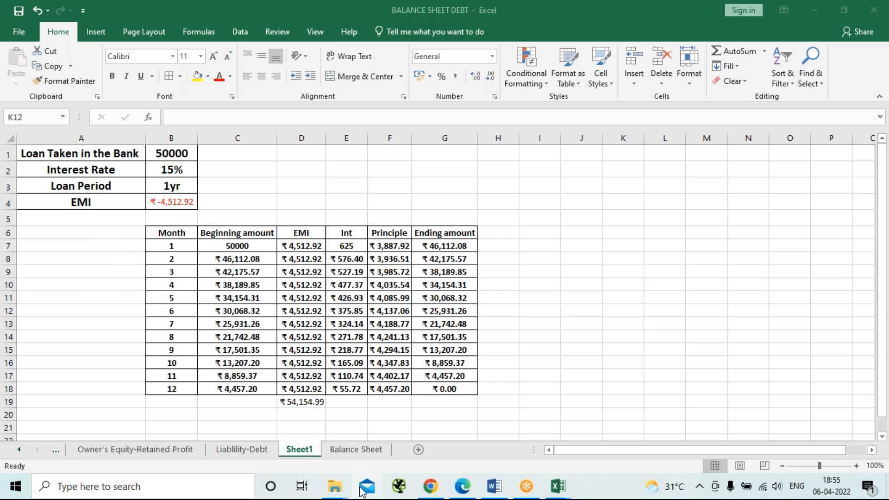
click(230, 448)
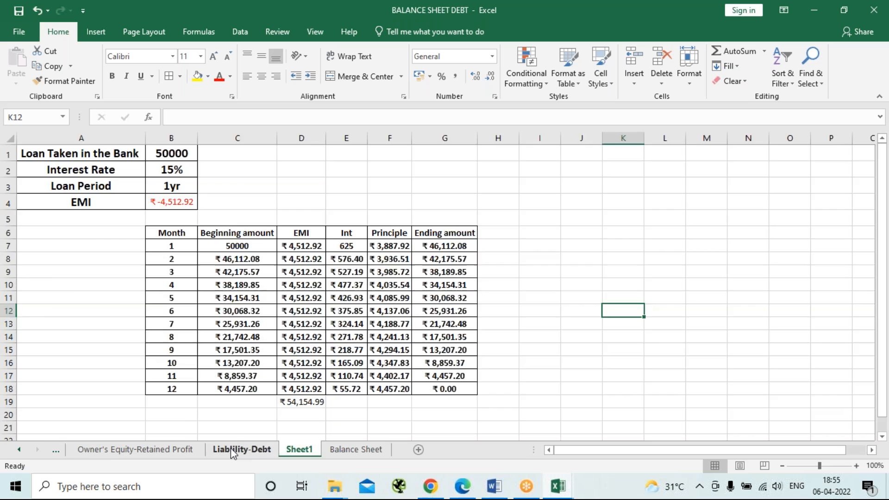
click(230, 448)
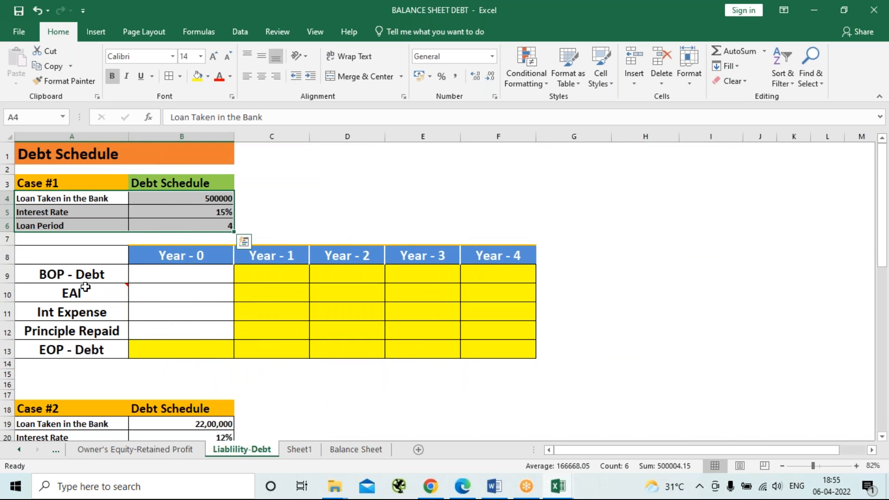
mouse_move(72, 293)
click(310, 453)
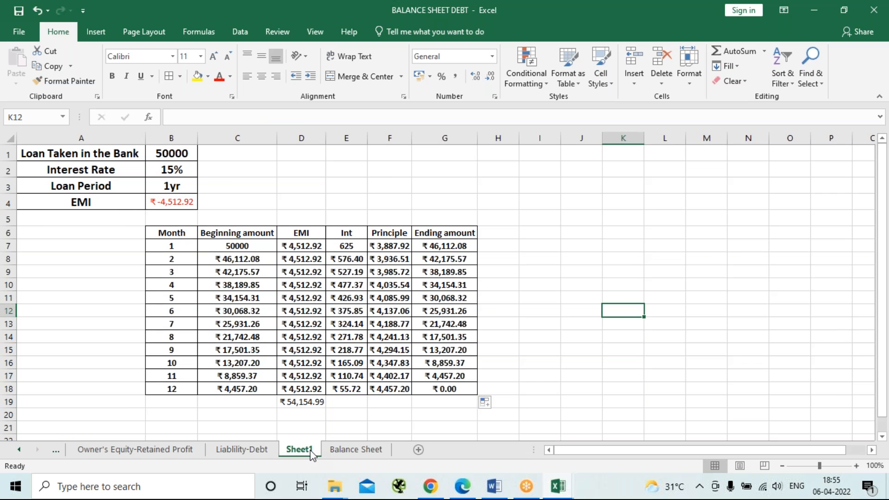
Rename Sheet1 as EMI and return to the Liablility-Debt sheet.
double_click(310, 452)
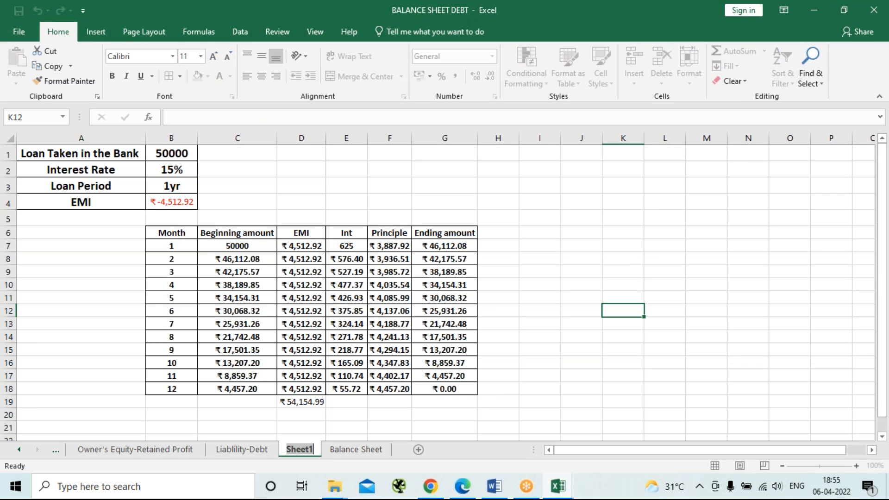
key(BackSpace)
text(E)
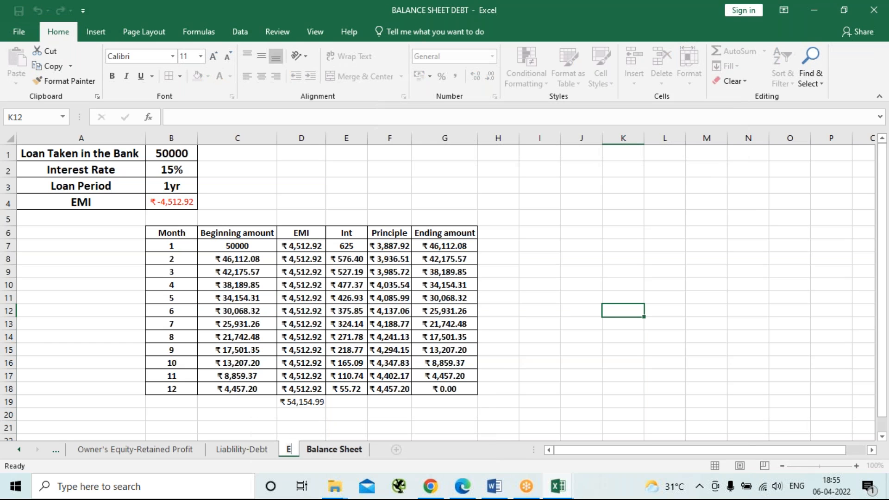
text(MI)
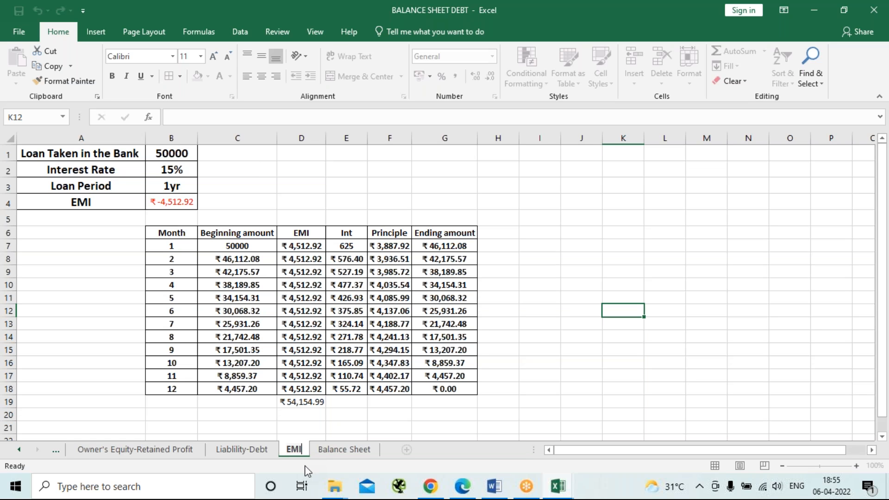
click(258, 449)
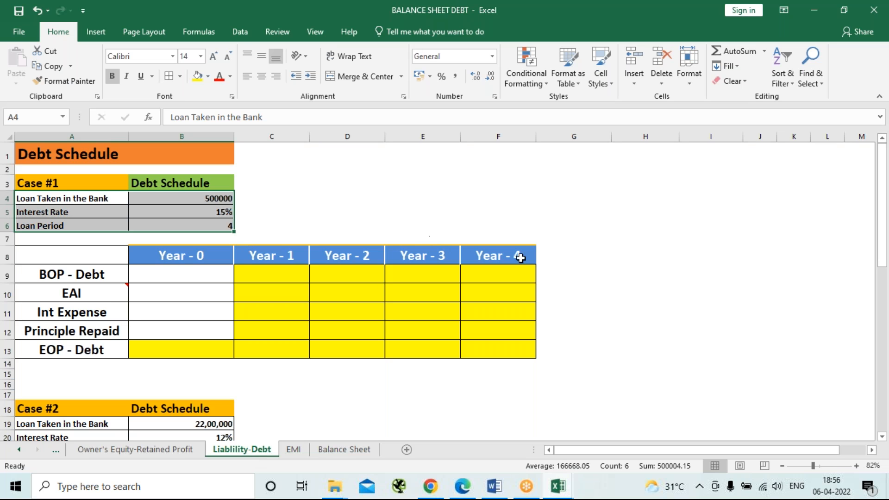
click(616, 278)
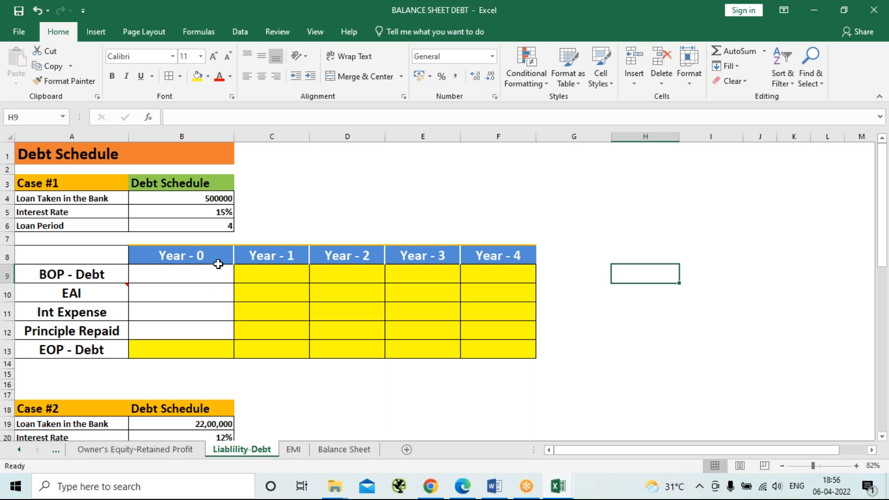
mouse_move(106, 299)
click(167, 352)
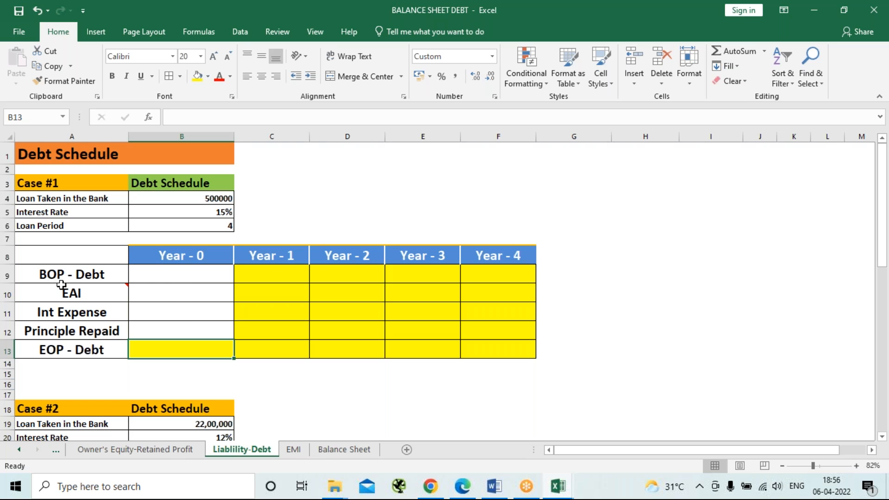
Enlarge the Case #1 loan details in A4:B6 to font size 18 with column A fitted to its text, and save the workbook.
mouse_move(62, 285)
drag(29, 198, 202, 214)
click(213, 56)
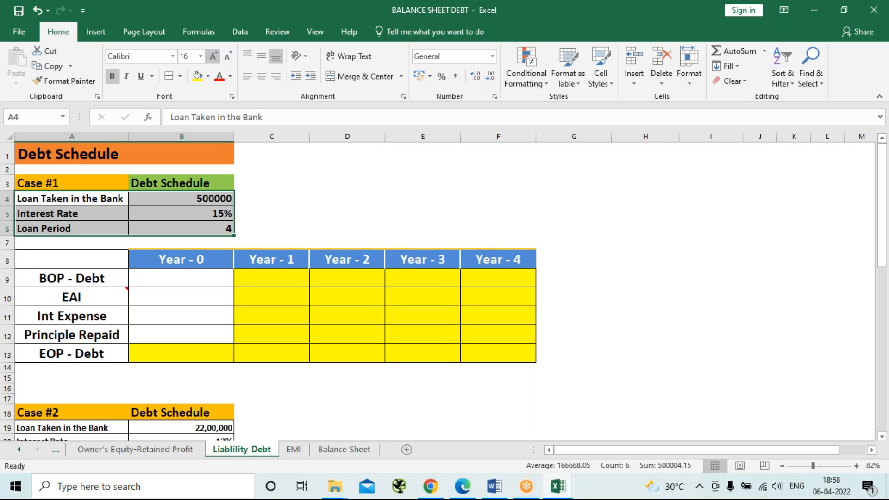
click(213, 56)
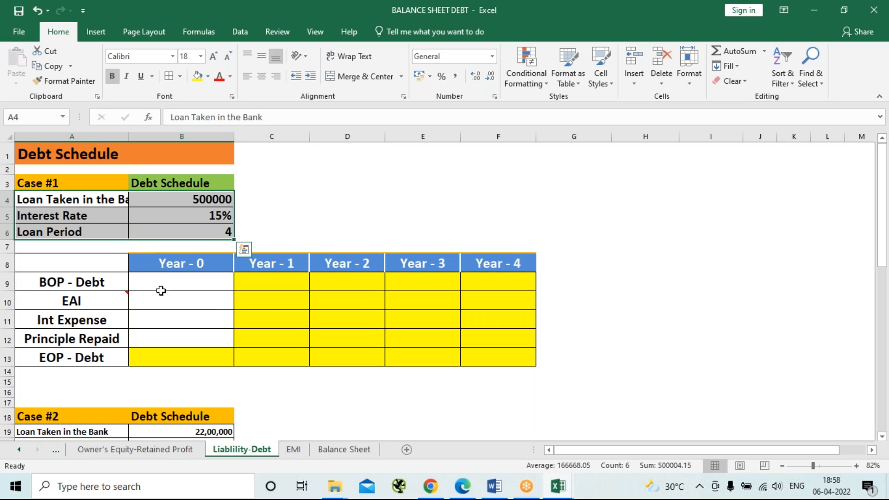
double_click(128, 136)
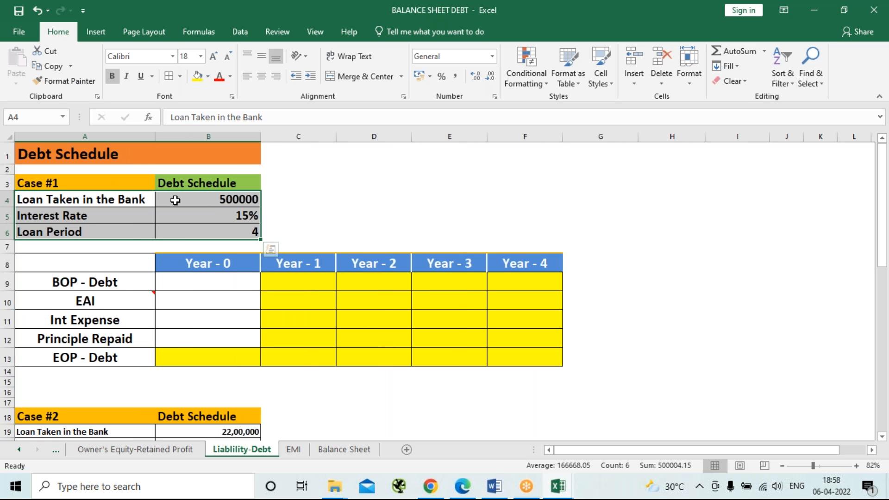
click(221, 283)
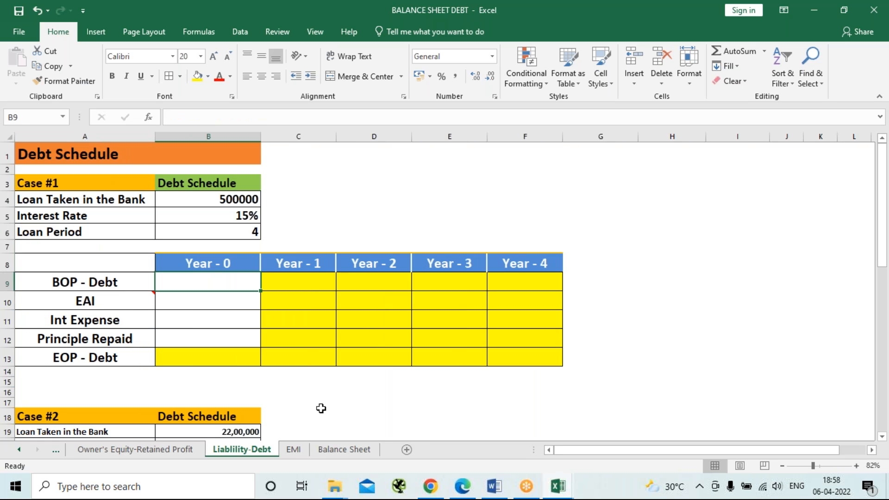
key(ctrl+s)
Enter 500000 as the Year - 0 EOP - Debt in B13.
click(223, 360)
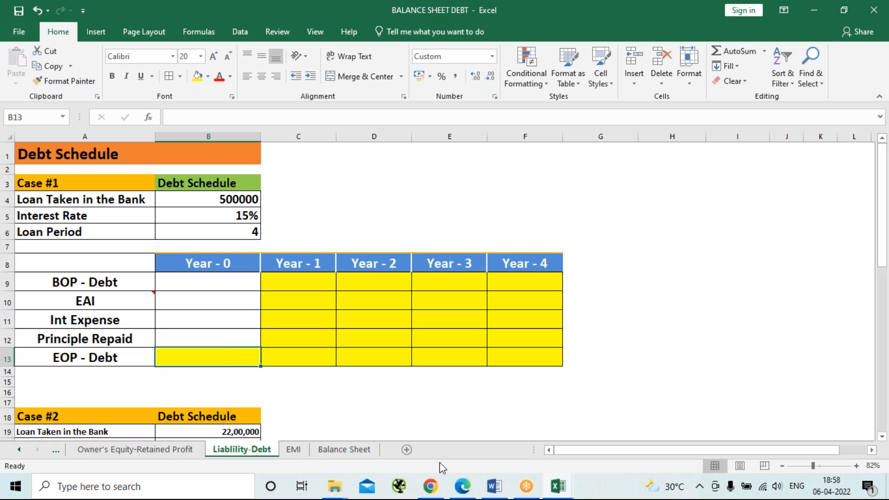
text(500000)
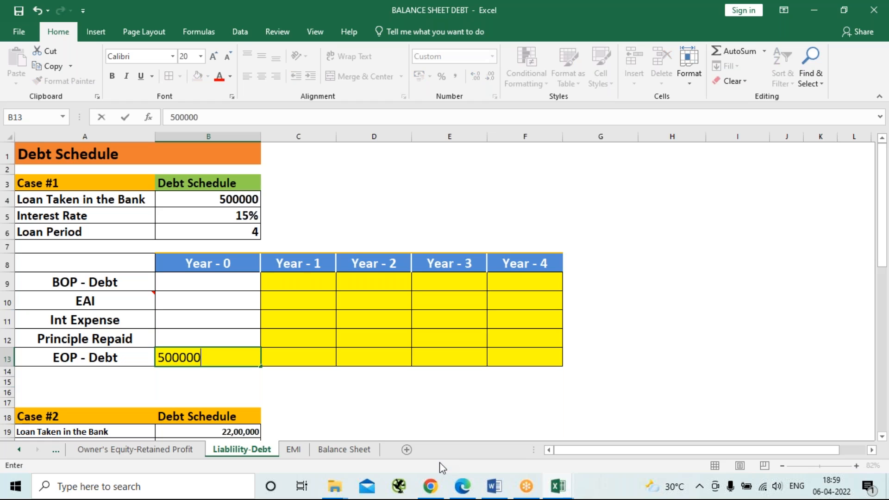
key(Tab)
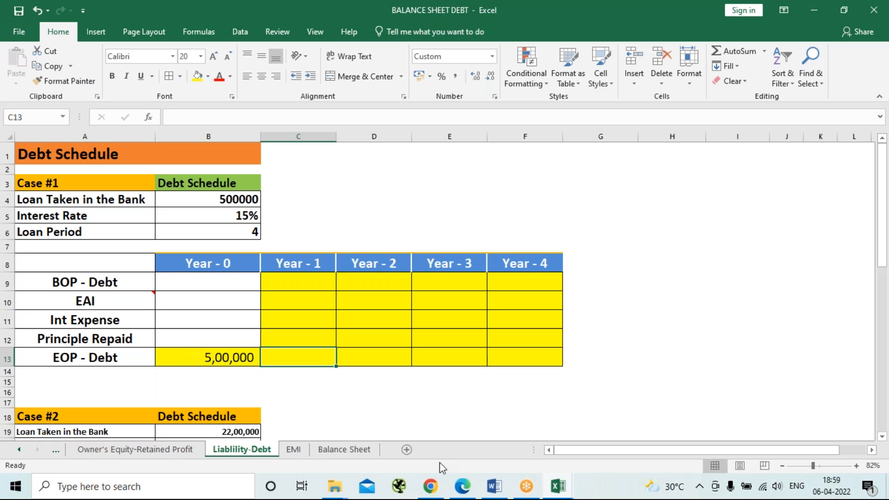
Link the Year - 1 BOP - Debt in C9 to the Year - 0 closing debt with the formula =B13.
key(Up)
key(Up)
key(Up)
key(Up)
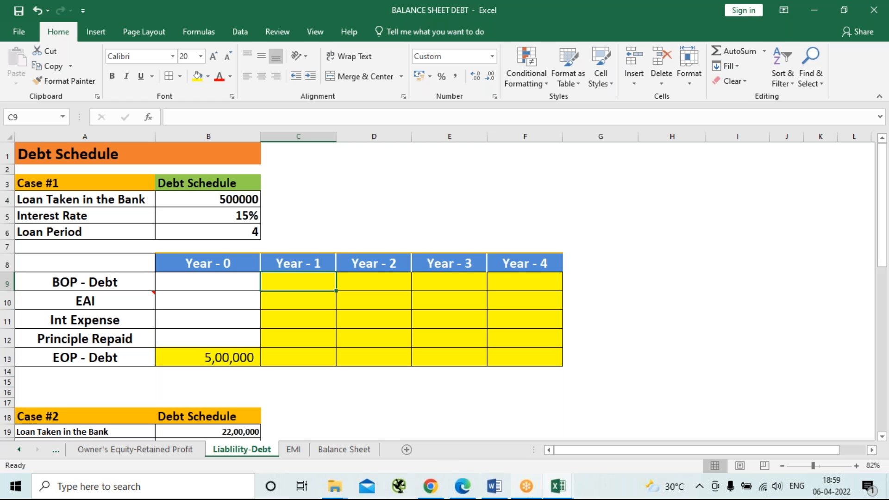
mouse_move(526, 486)
text(=)
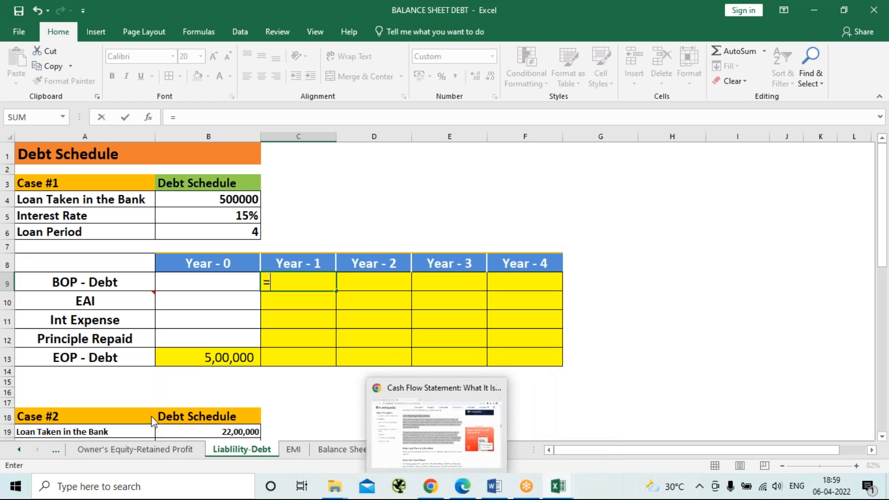
click(218, 359)
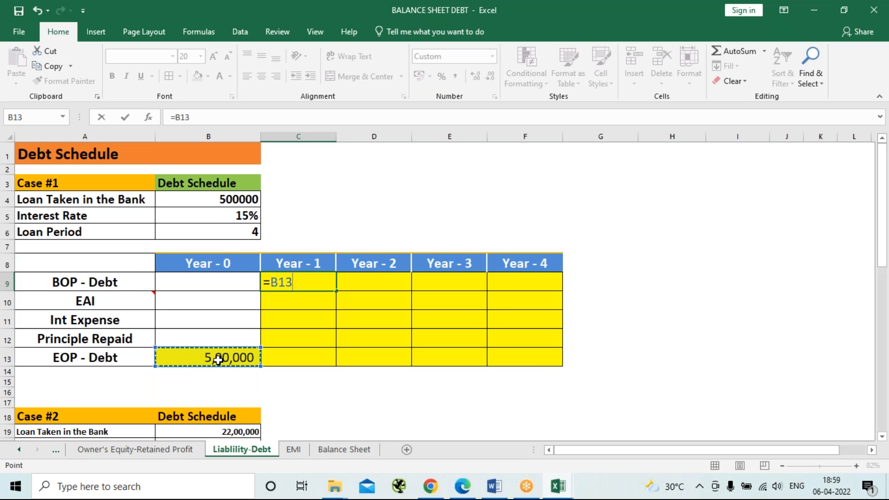
key(Return)
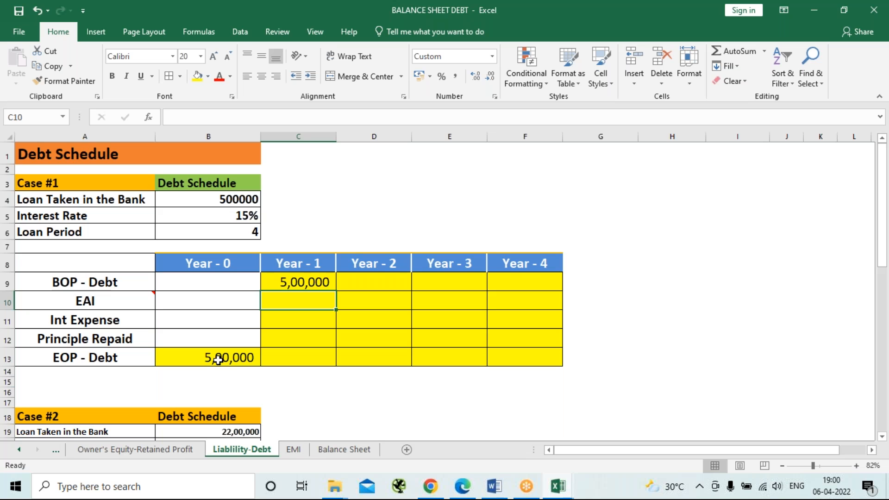
Calculate the Year - 1 EAI in C10 with the formula =PMT(15%,4,500000,0,0).
text(=)
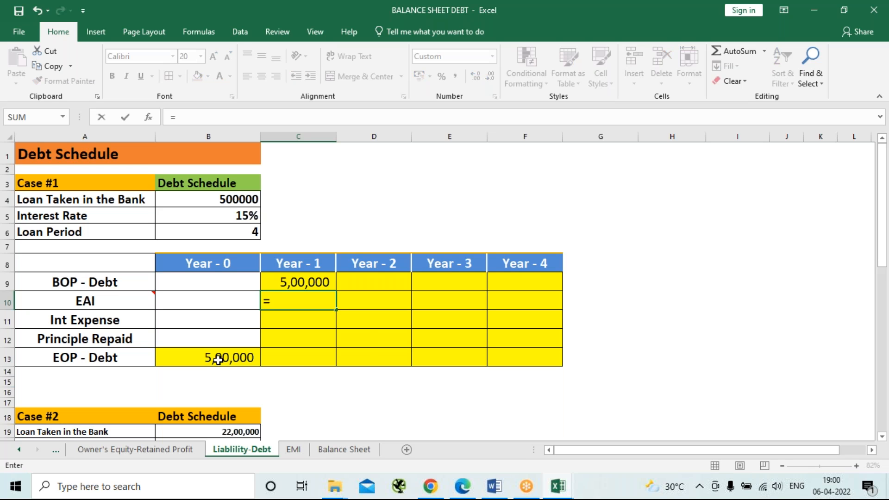
text(pmt)
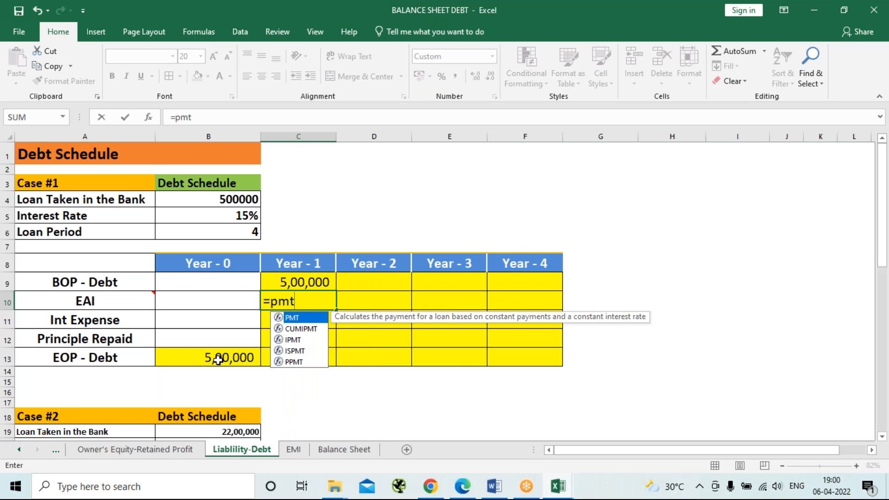
key(Tab)
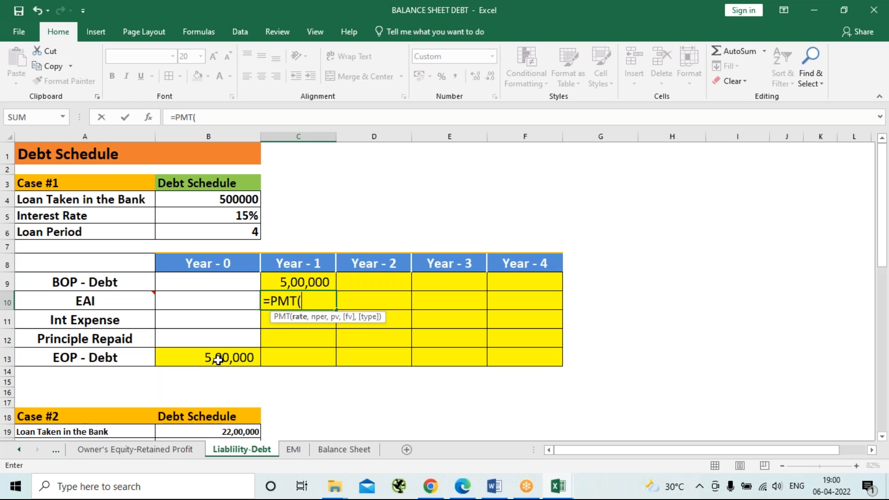
text(15%,)
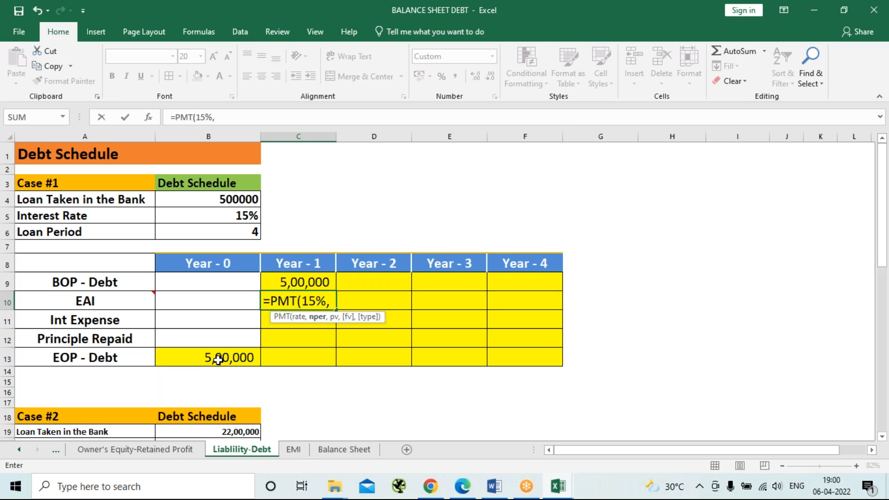
text(4,5)
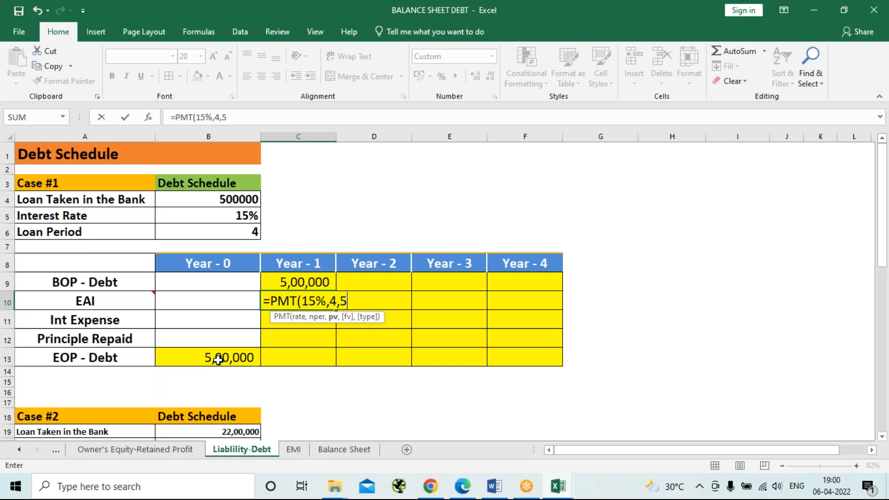
text(00000)
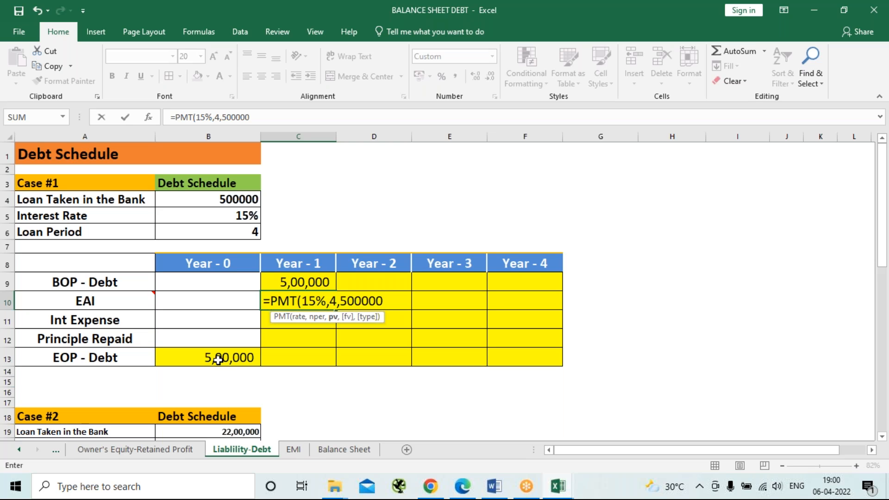
text(,0,)
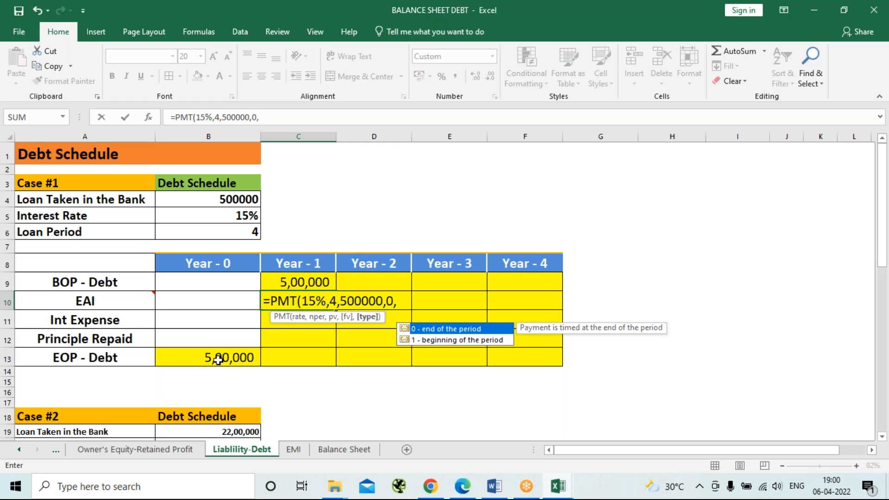
text(0))
key(Return)
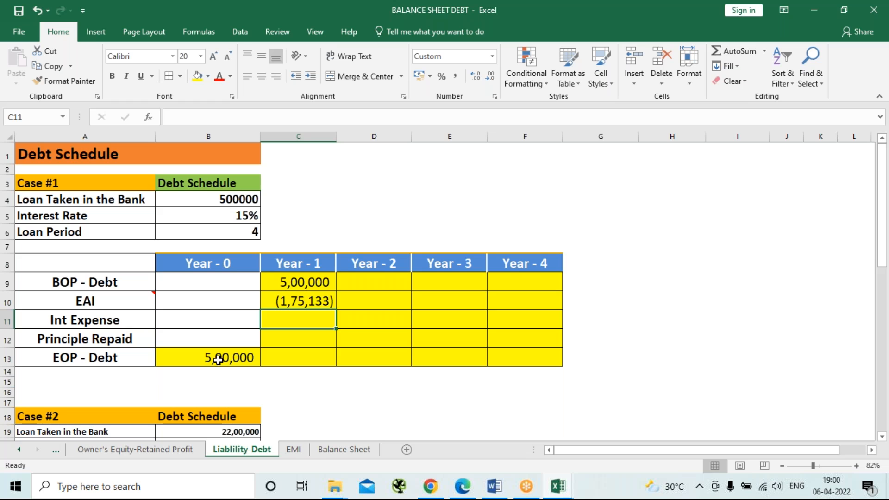
Reverse the sign of the Year - 1 EAI by changing the C10 formula to =-PMT(15%,4,500000,0,0).
click(300, 303)
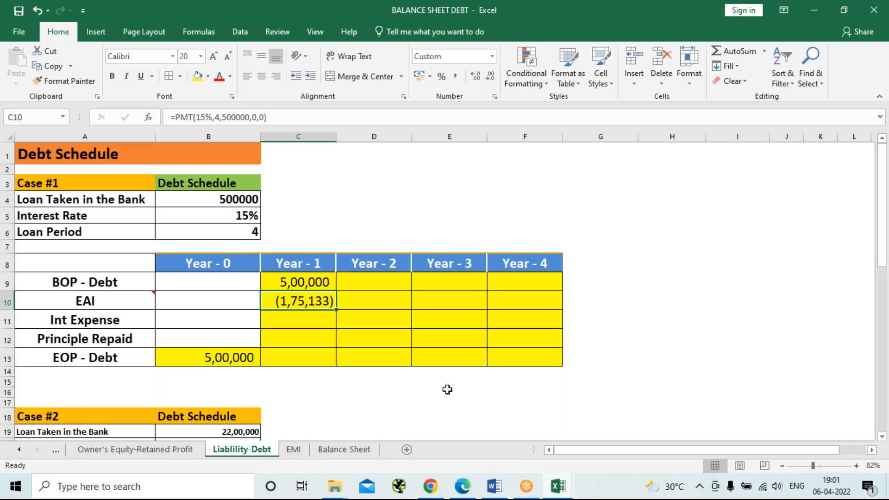
key(F2)
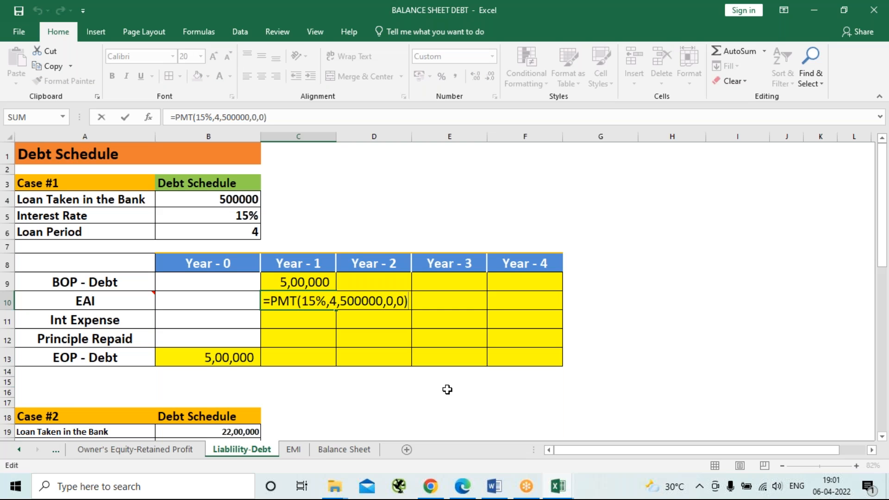
click(275, 298)
text(-)
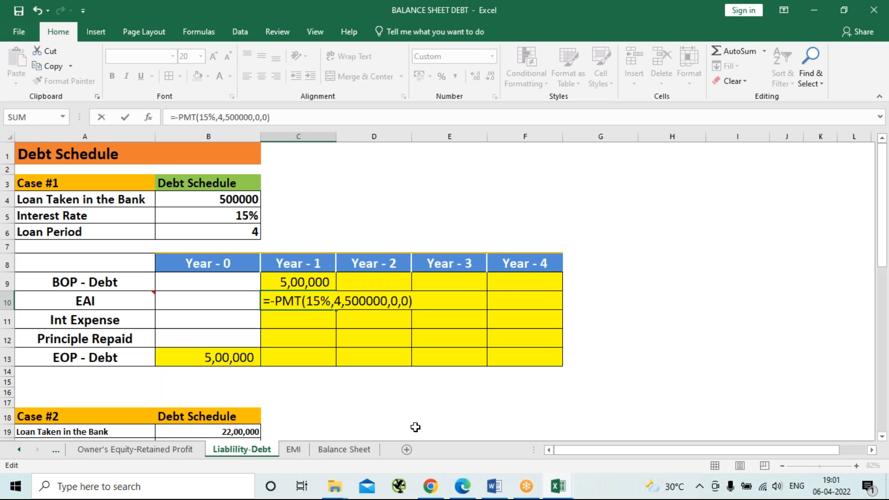
key(Return)
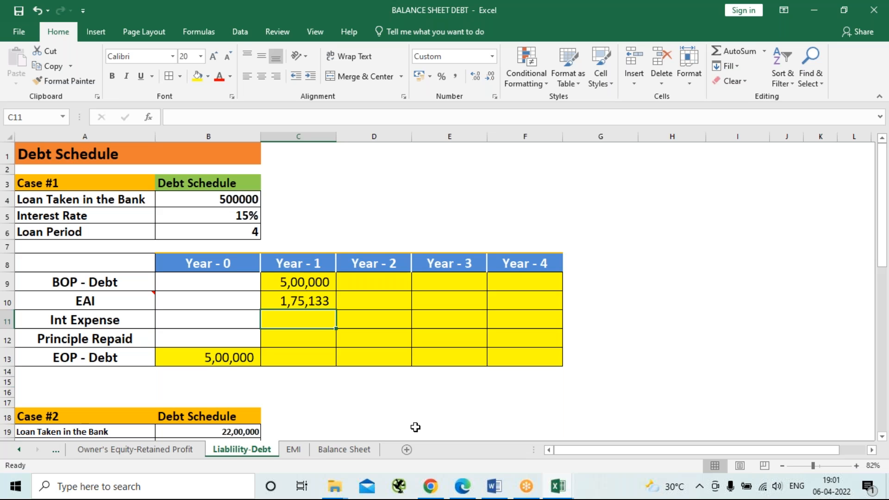
Calculate the Year - 1 interest expense in C11 with the formula =C9*15%.
text(=)
key(Up)
key(Up)
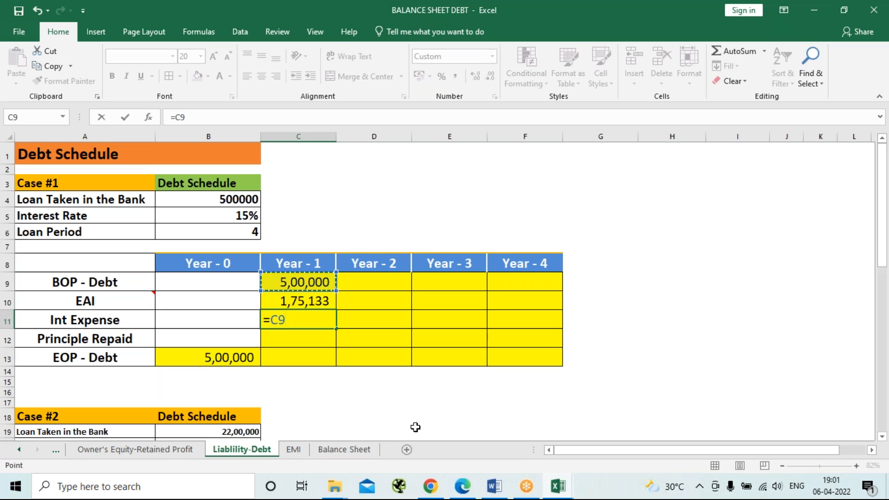
text(*)
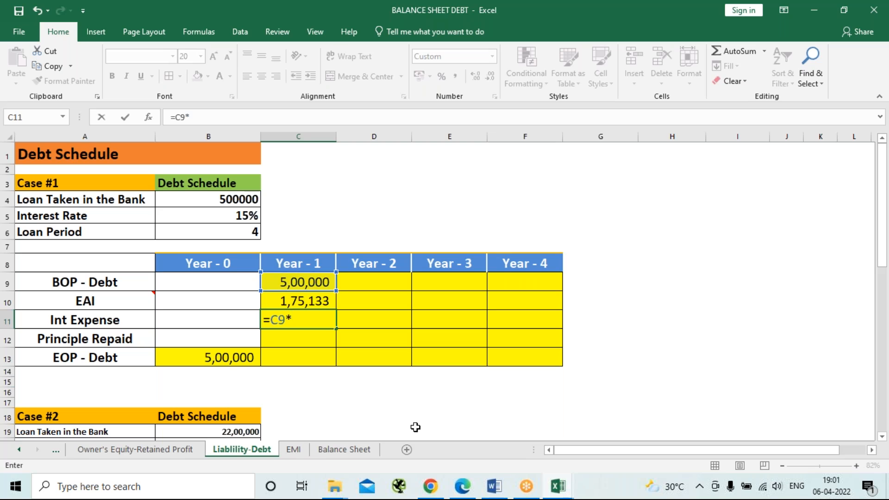
text(15%)
key(Return)
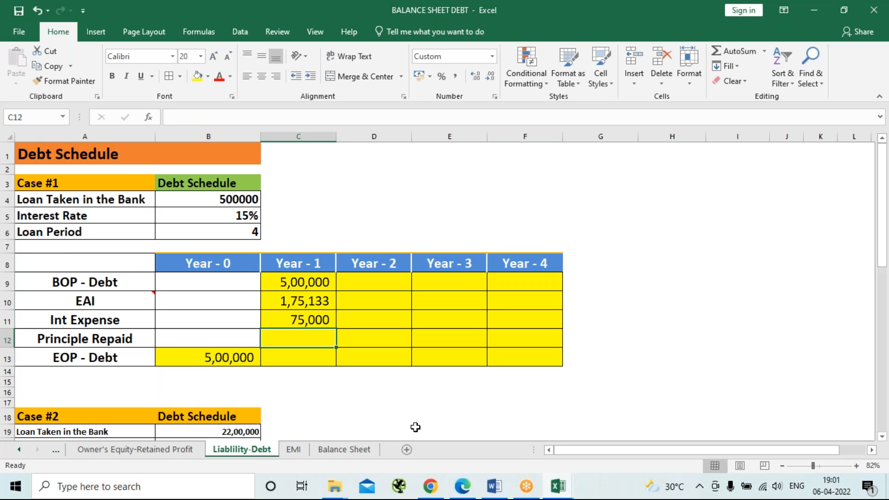
Calculate the Year - 1 principal repaid in C12 with the formula =C10-C11.
text(=)
key(Up)
key(Up)
key(Up)
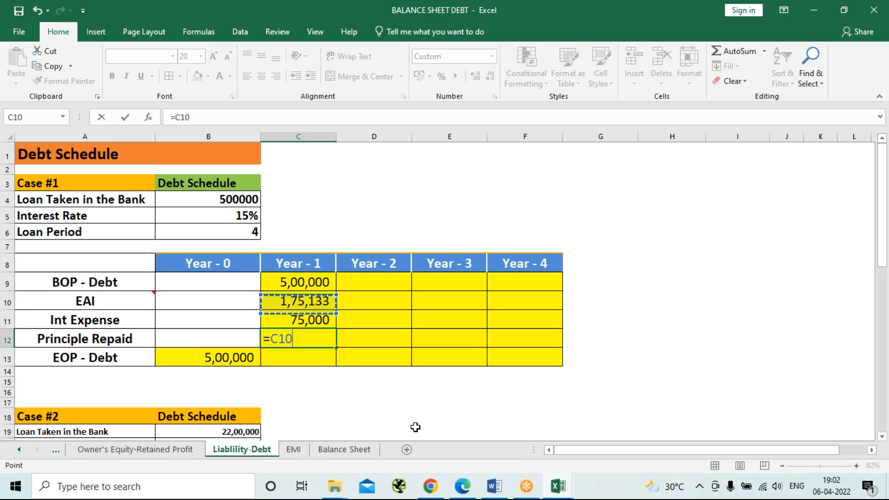
key(Down)
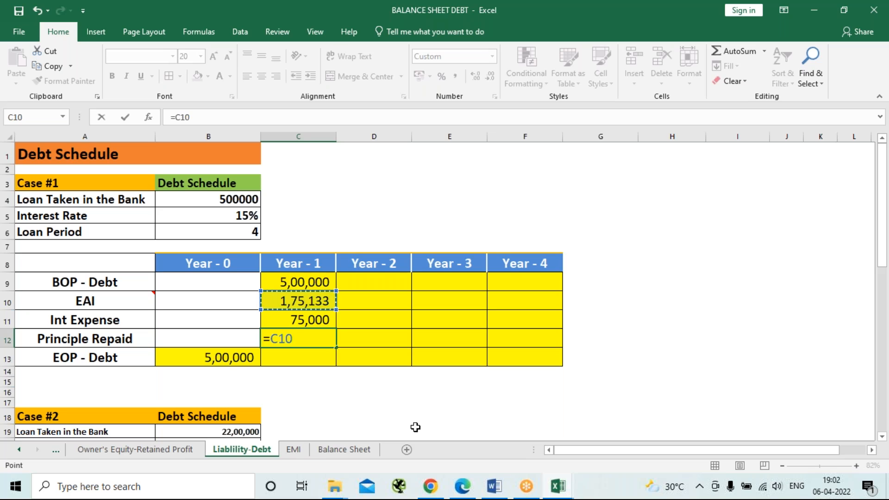
text(-)
key(Up)
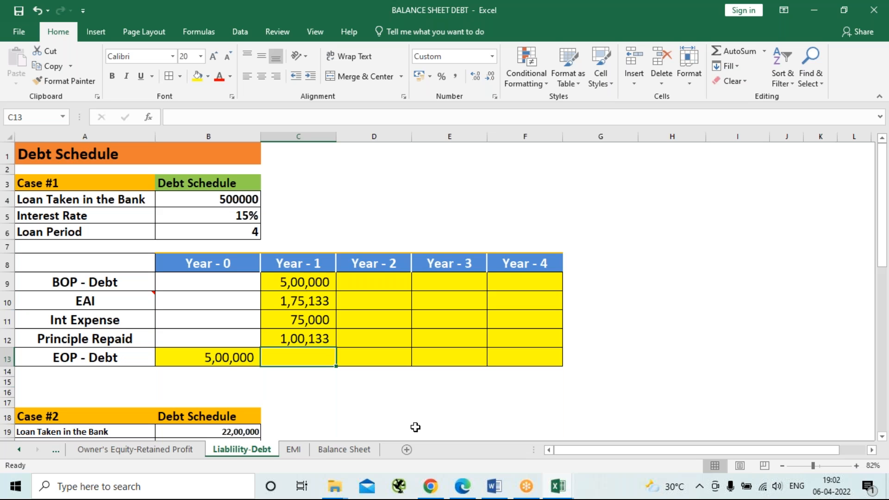
Calculate the Year - 1 EOP debt in C13 with the formula =C9-C12.
text(=)
key(Up)
key(Up)
key(Up)
key(Up)
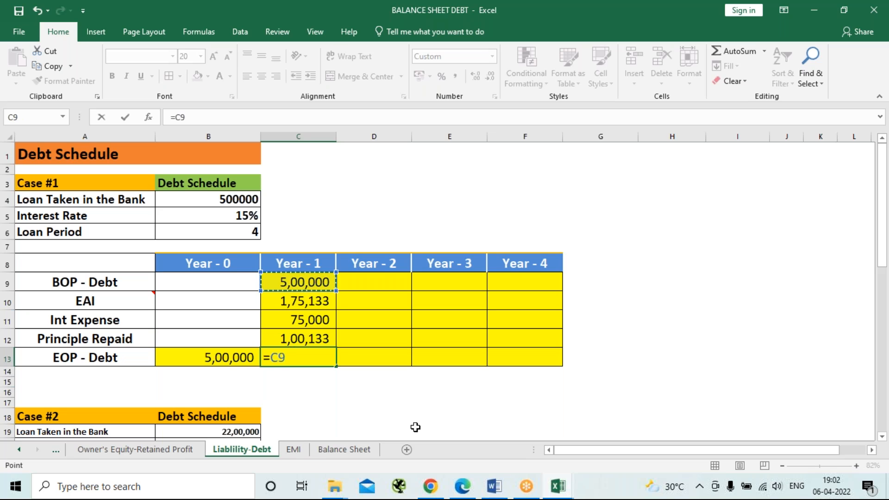
text(-)
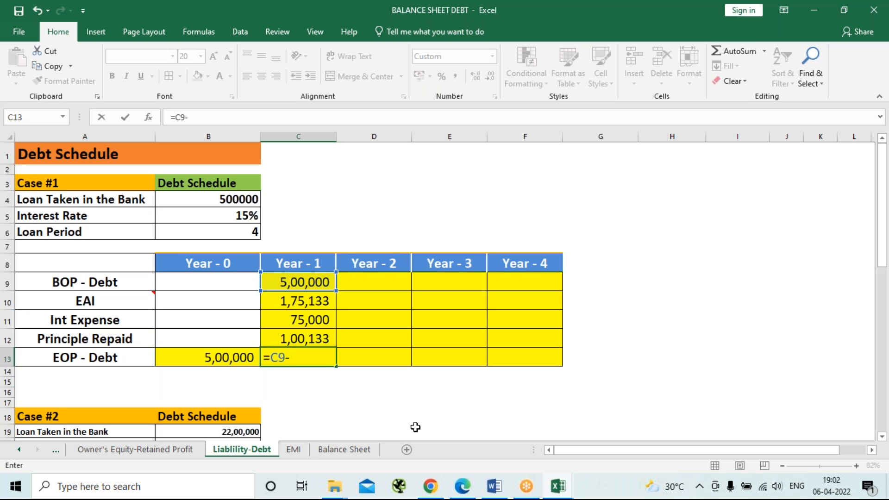
key(Up)
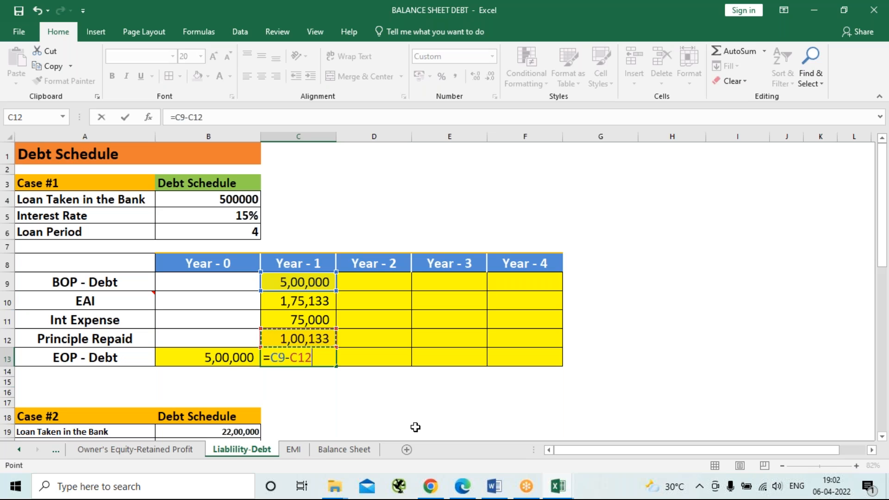
key(Return)
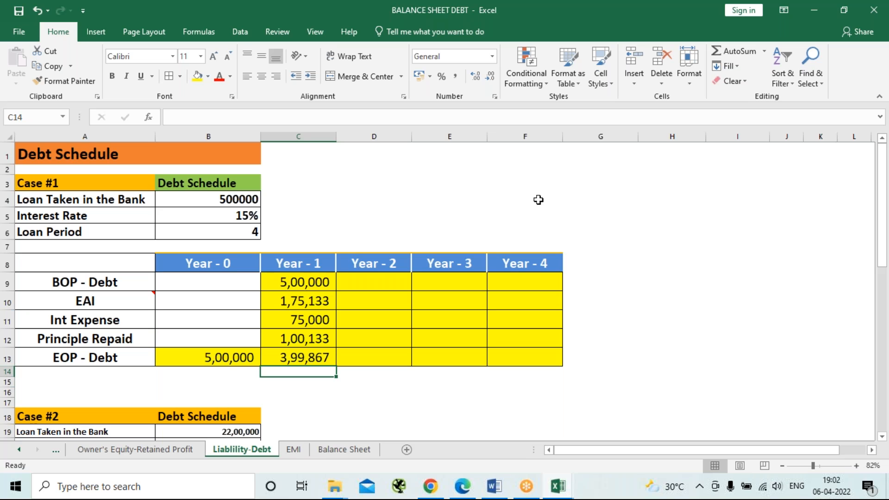
Carry the Year - 1 closing debt into D9 with =C13 and repeat the EAI in D10 with =C10.
click(370, 282)
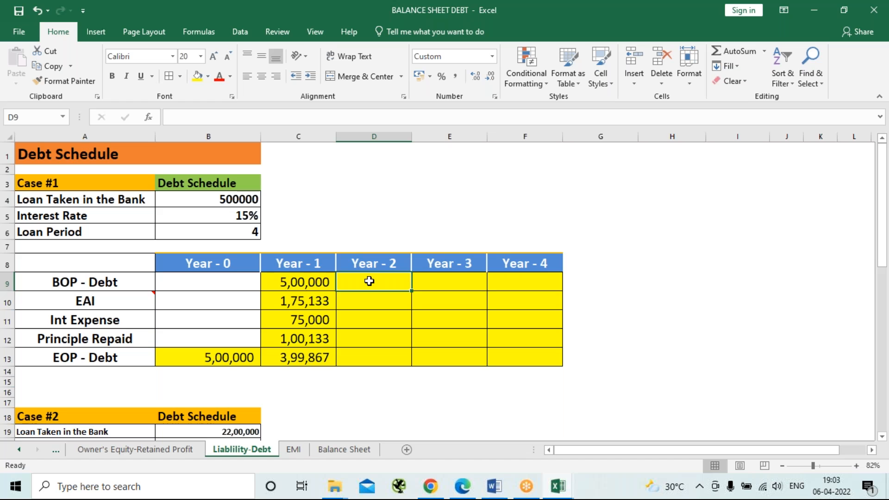
text(=)
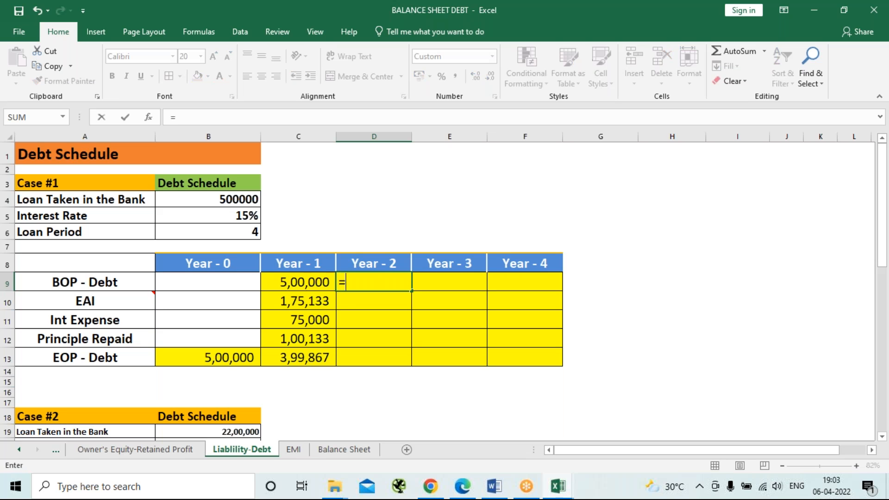
click(281, 359)
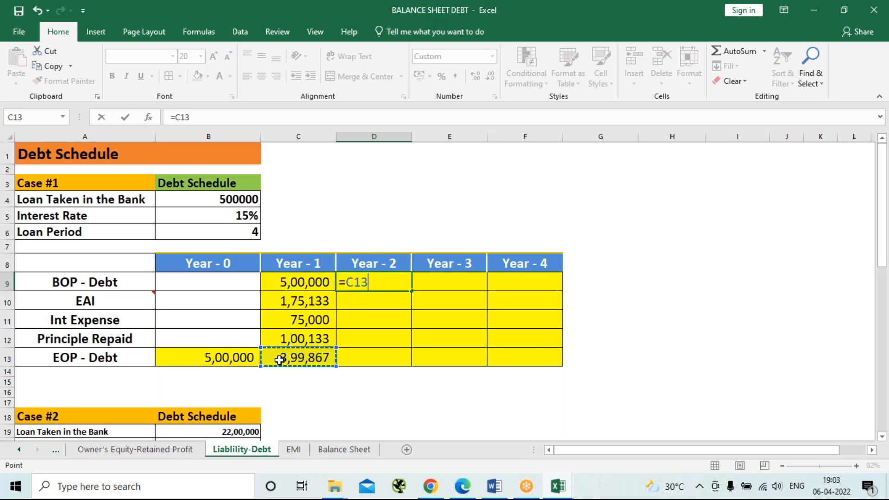
key(Return)
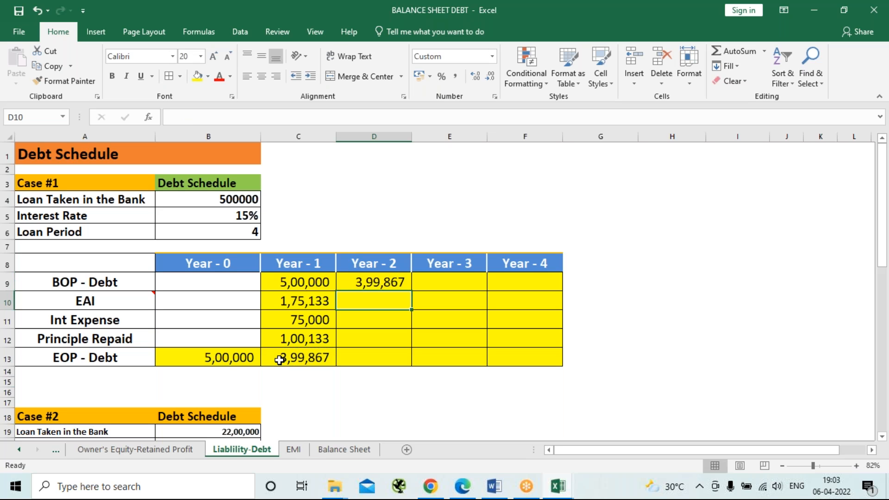
text(=)
key(Left)
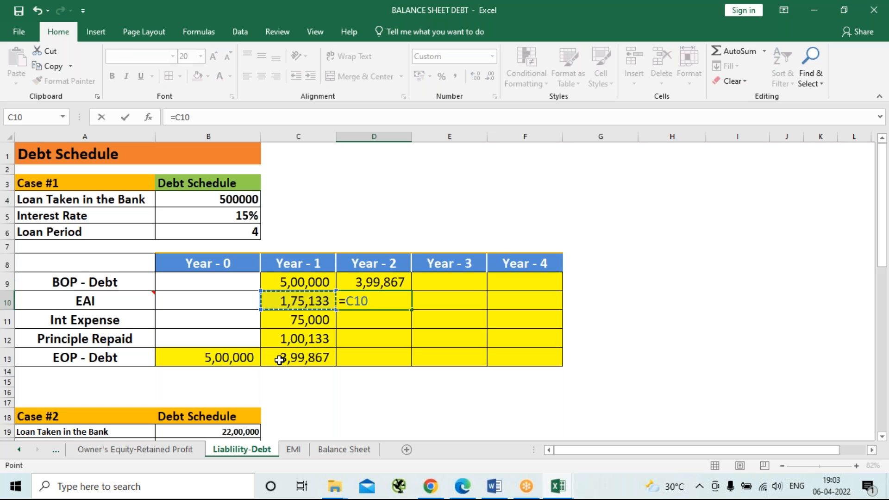
key(Return)
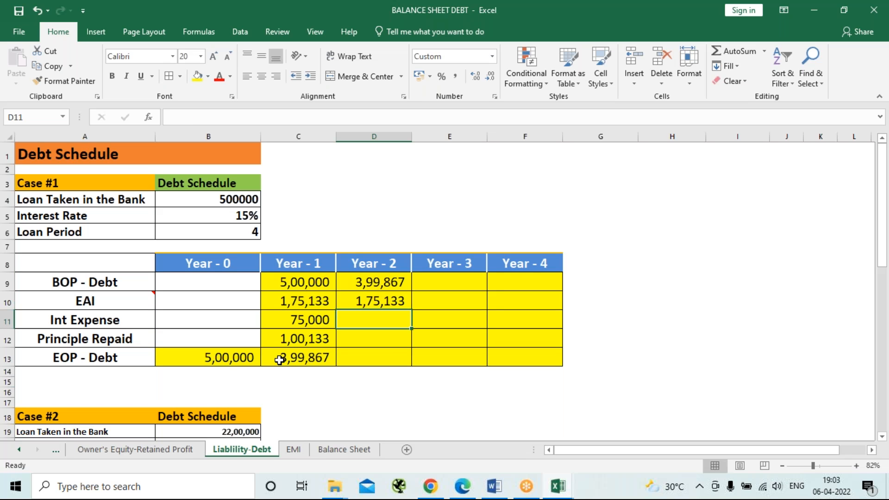
Calculate the Year - 2 interest expense in D11 with the formula =D9*15%.
text(=)
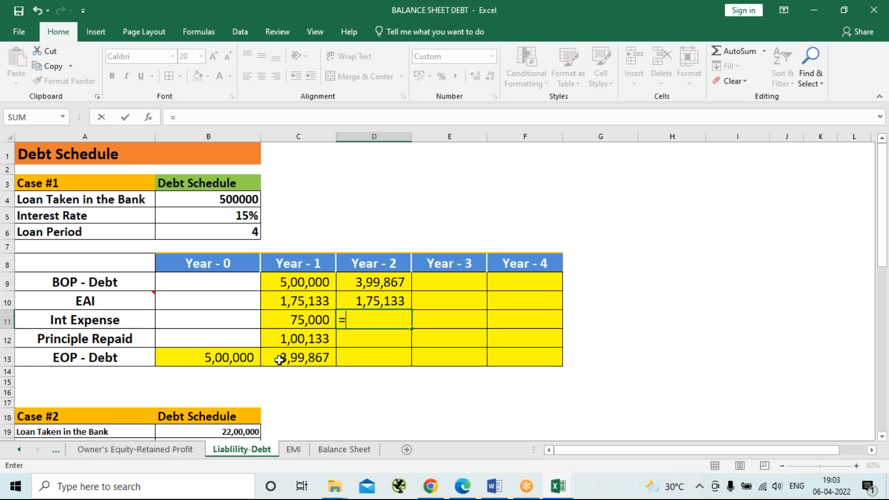
key(Up)
key(Up)
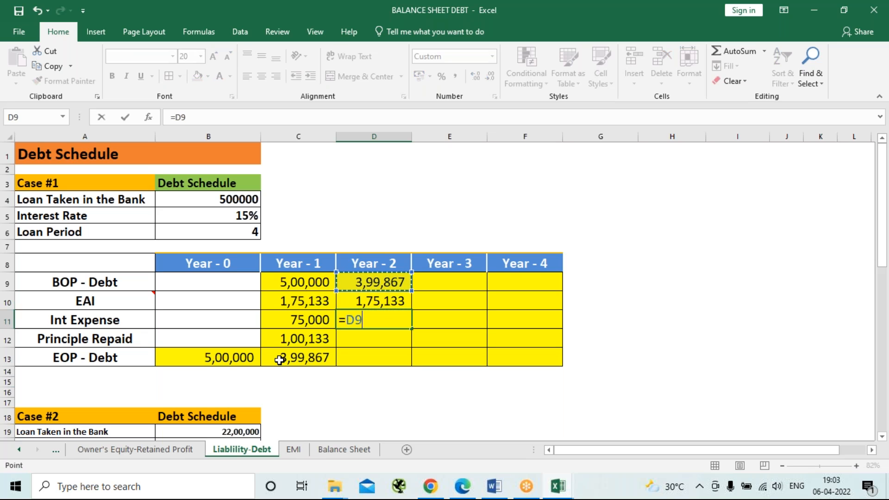
text(*15)
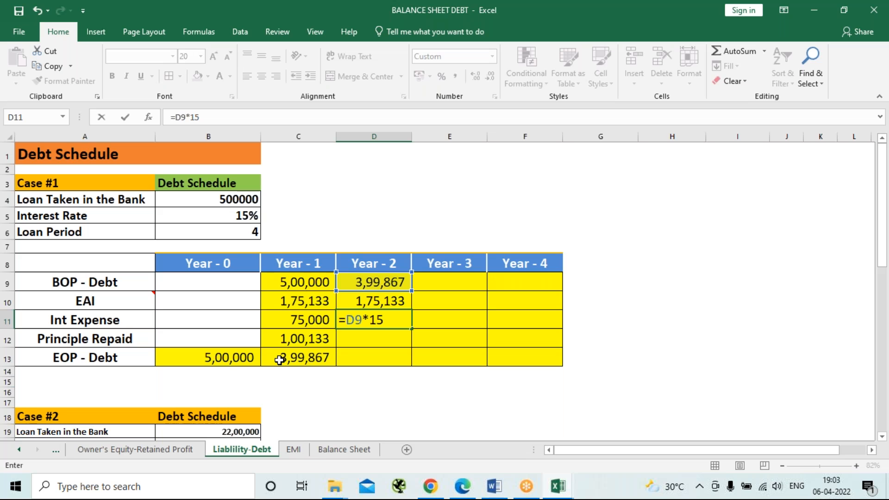
text(%)
key(Return)
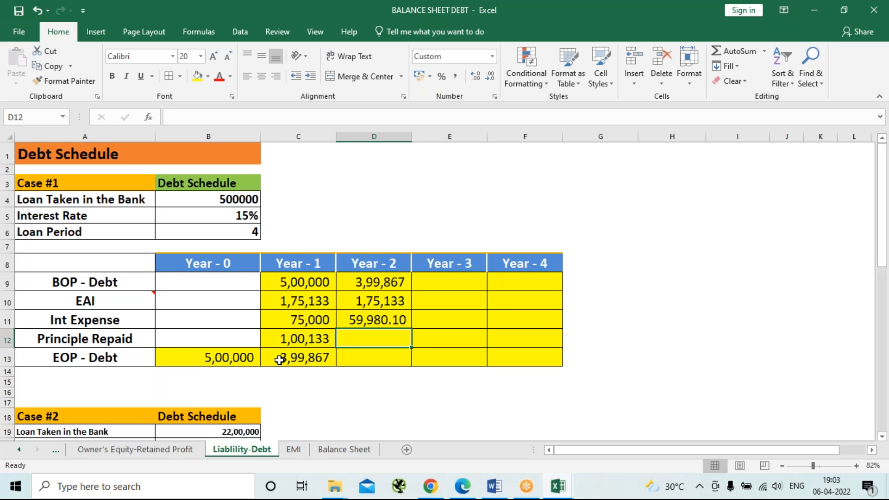
Calculate the Year - 2 principal repaid in D12 with the formula =D10-D11.
text(=)
key(Up)
key(Up)
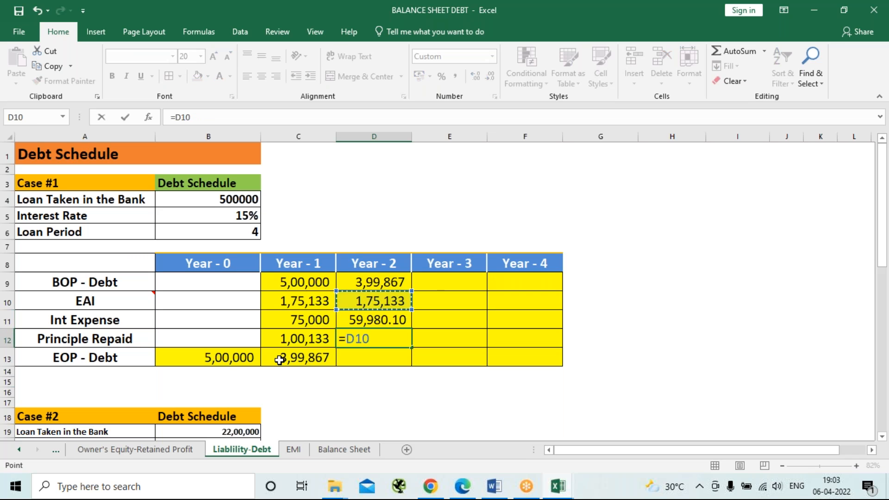
text(-)
key(Up)
key(Return)
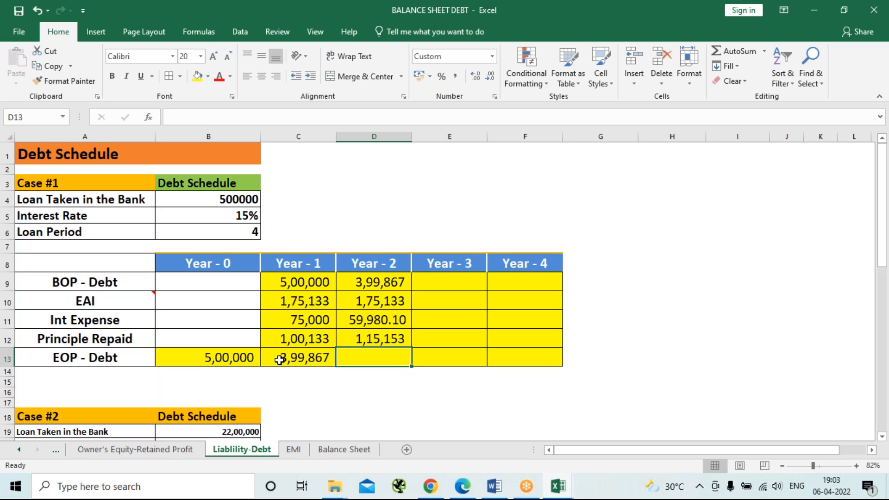
Calculate the Year - 2 EOP debt in D13 with the formula =D9-D12.
text(=)
key(Up)
key(Up)
key(Up)
key(Up)
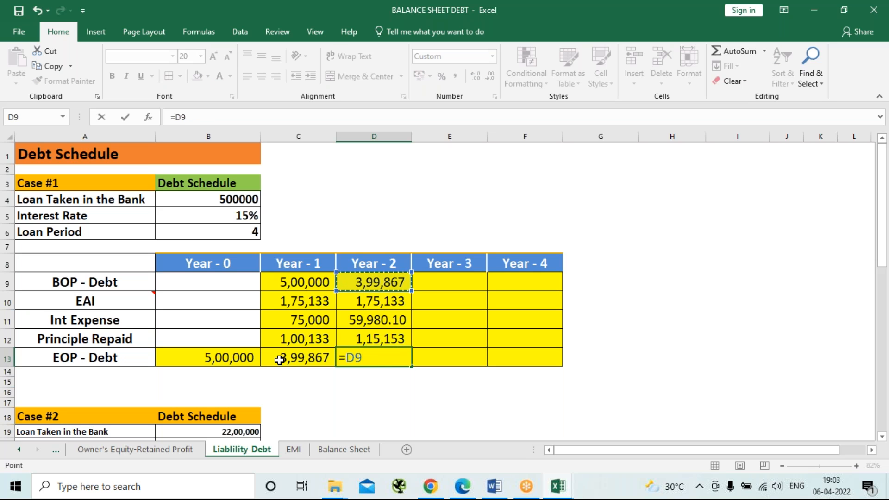
text(-)
key(Up)
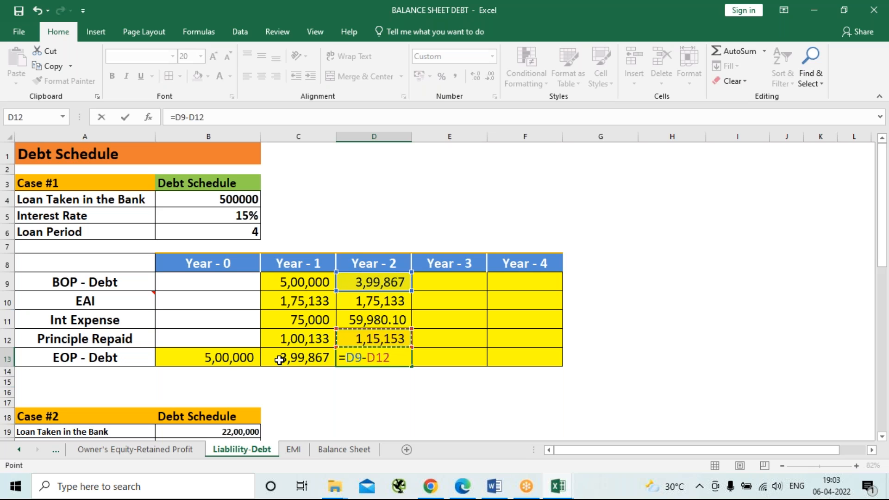
key(Return)
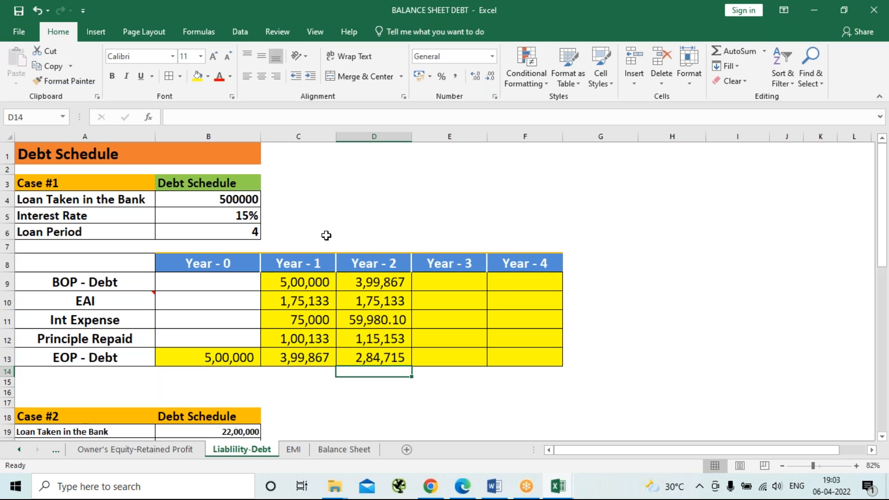
Copy the Year - 2 results in D9:D13 and paste them as values only, starting at H9.
drag(375, 281, 375, 355)
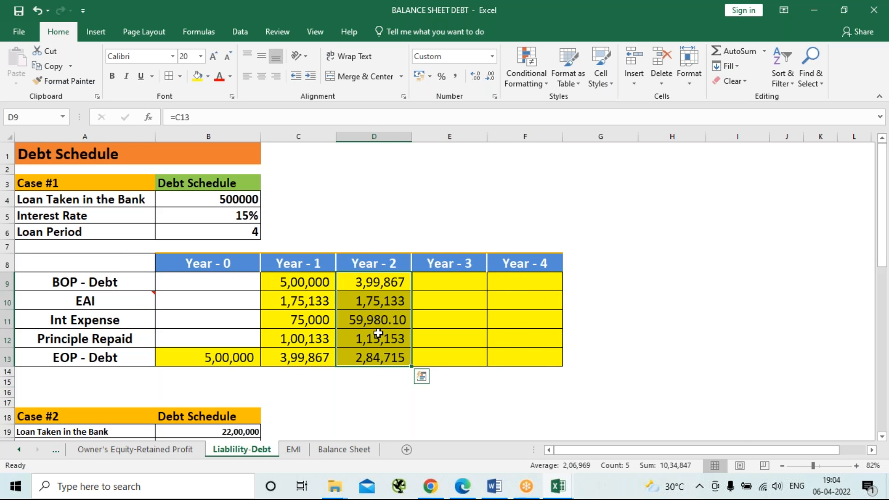
right_click(377, 334)
click(427, 82)
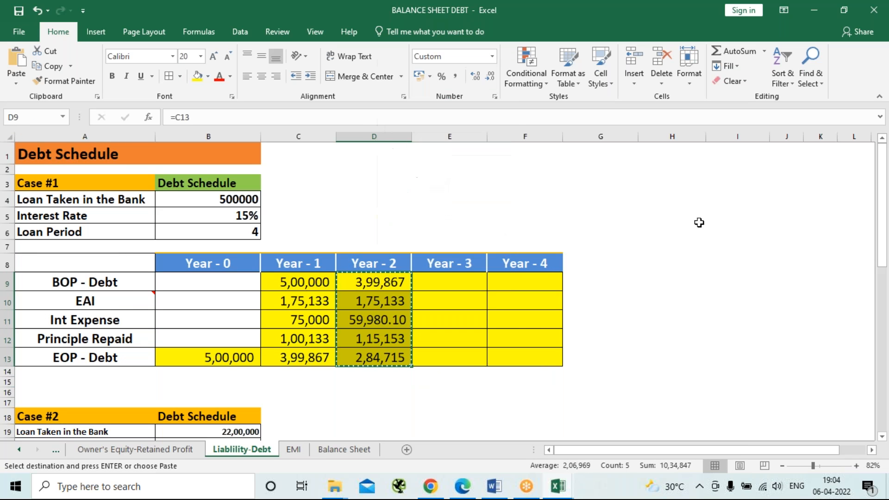
right_click(669, 262)
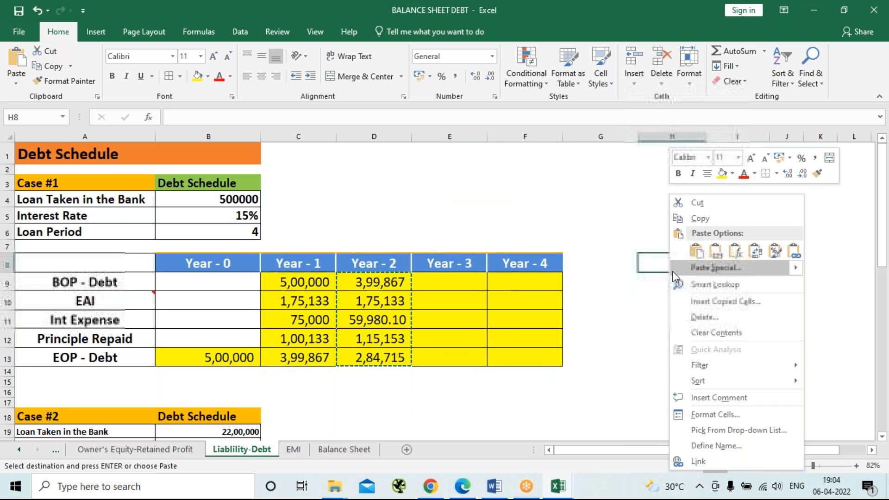
key(Escape)
click(647, 283)
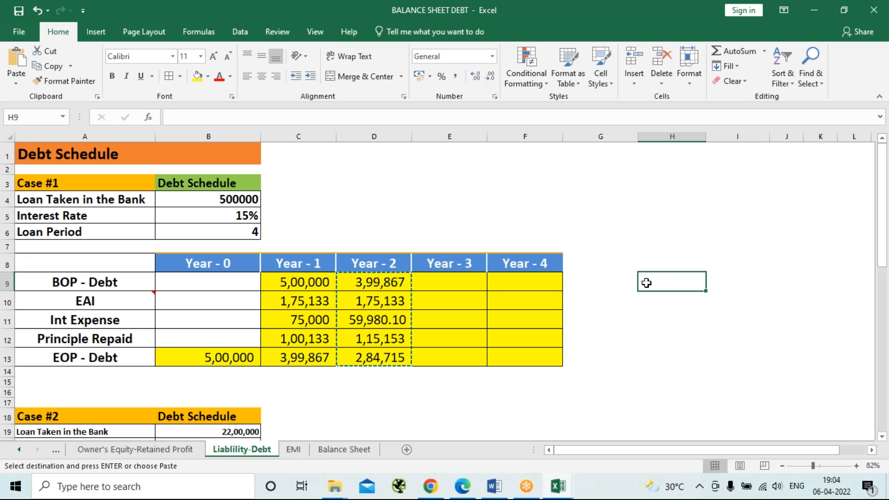
right_click(647, 283)
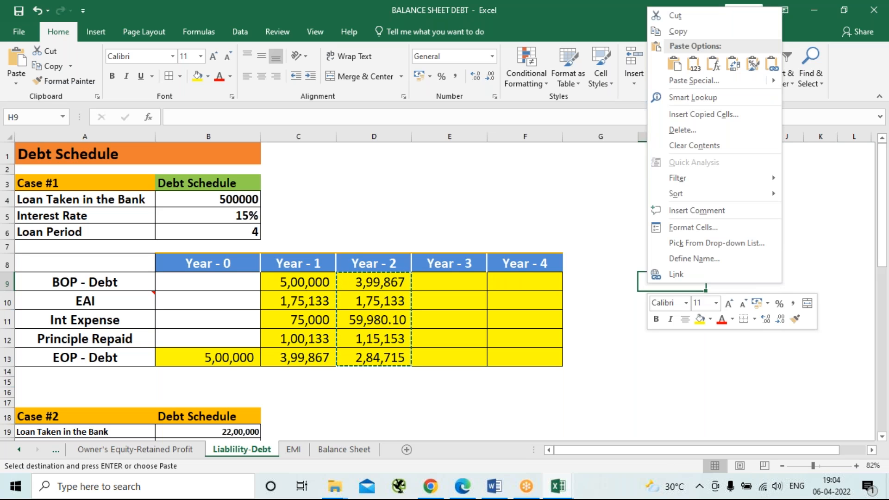
click(693, 65)
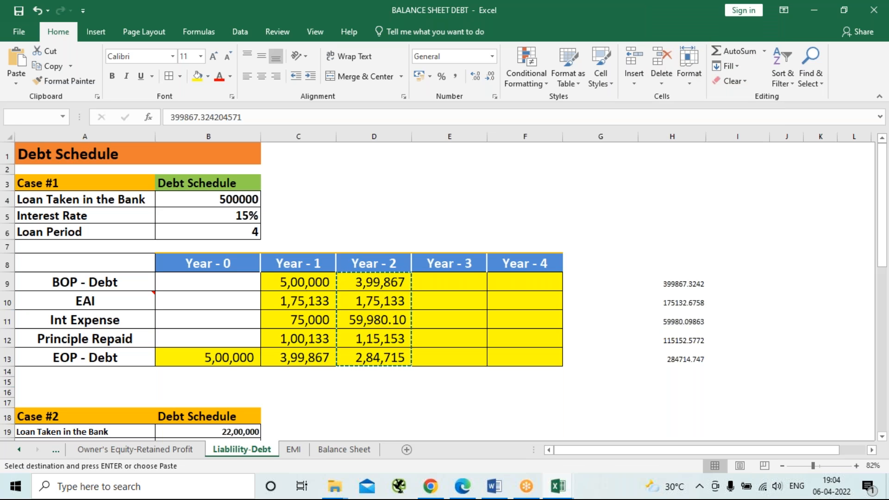
Format the pasted values in H9:H13 with no decimals, bold, at font size 16.
click(492, 77)
click(492, 76)
click(492, 77)
click(492, 77)
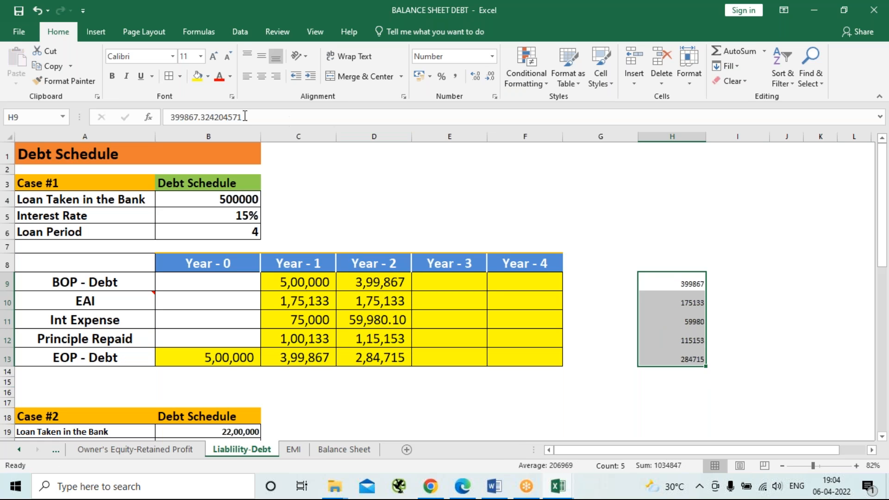
click(112, 77)
click(213, 56)
click(213, 57)
click(214, 56)
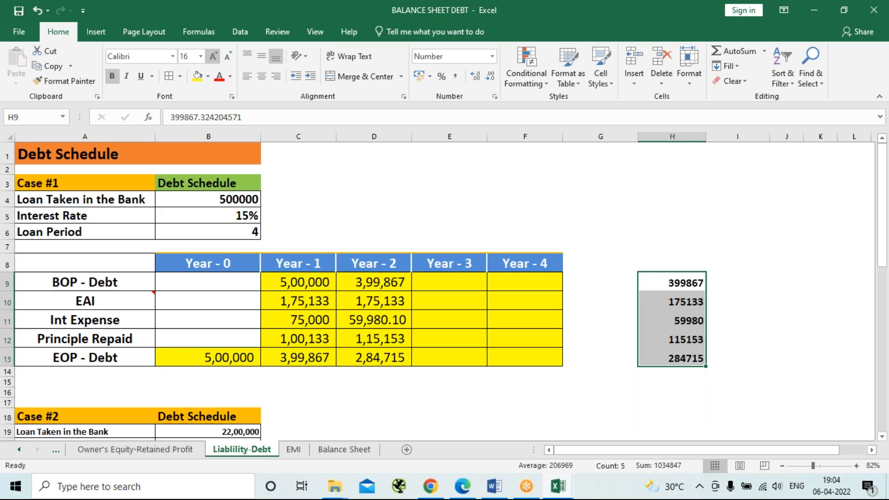
click(731, 313)
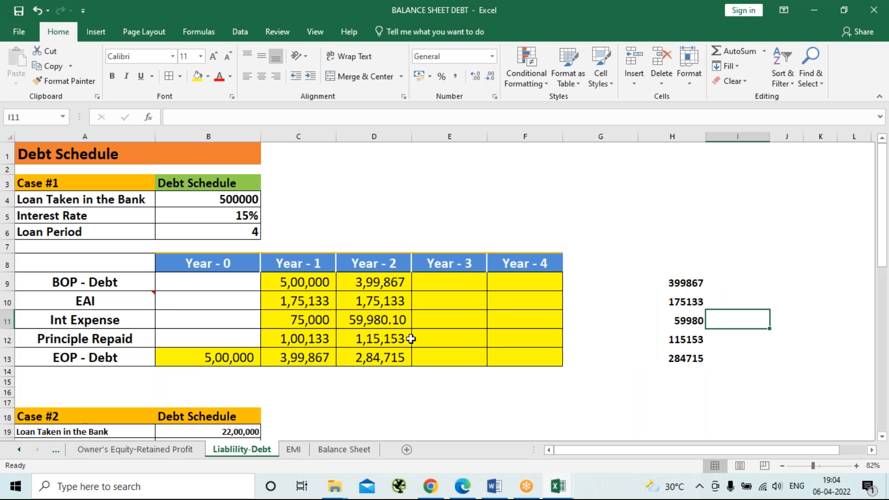
Clear the Year - 2 formulas in D9:D13 and fill the Year - 1 formulas from C9:C13 across through Year - 4.
drag(367, 281, 367, 357)
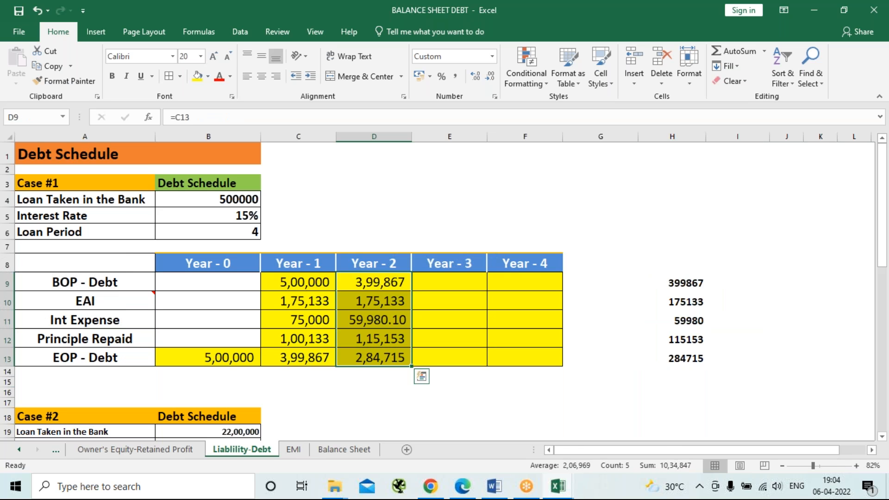
key(Delete)
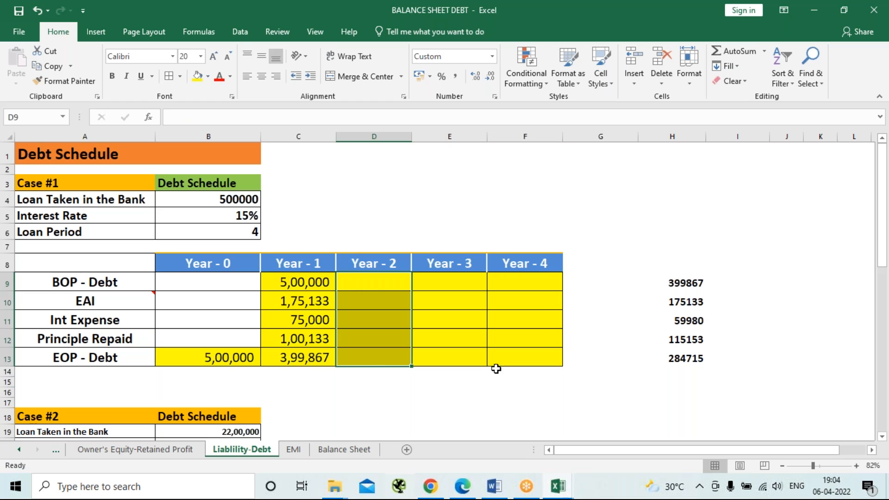
click(602, 371)
drag(311, 280, 303, 359)
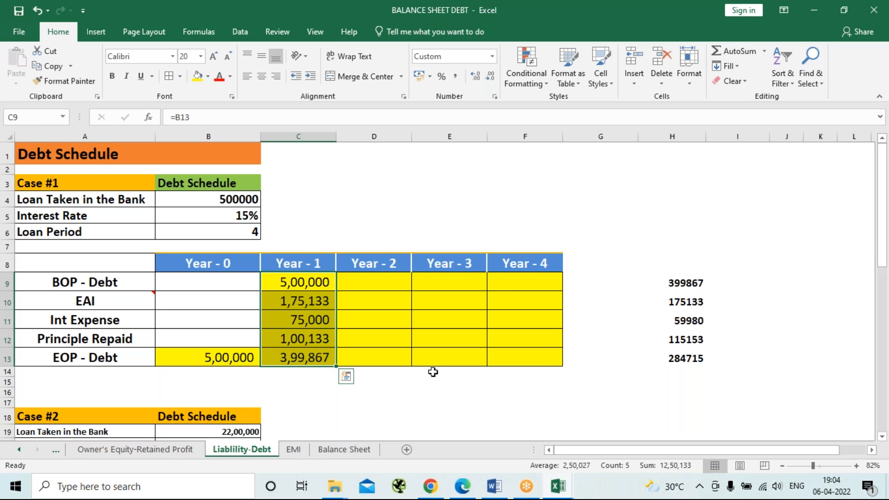
key(shift+Right)
key(shift+Right)
key(shift+Right)
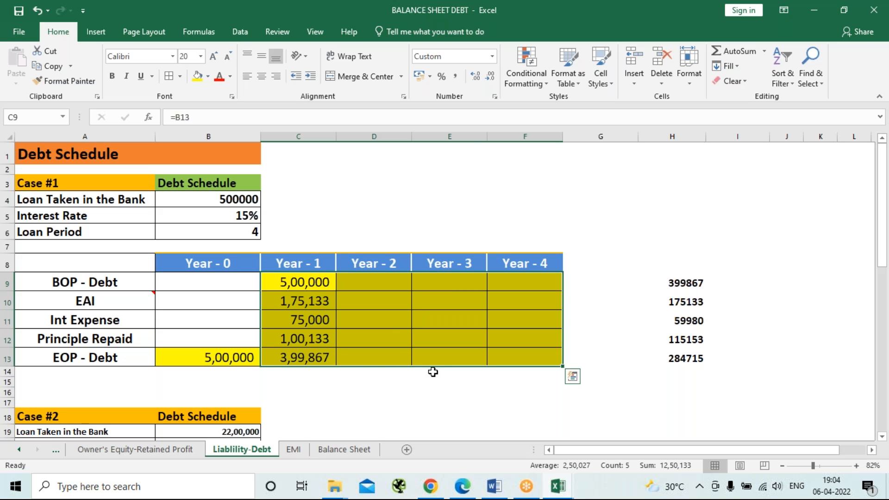
key(ctrl+r)
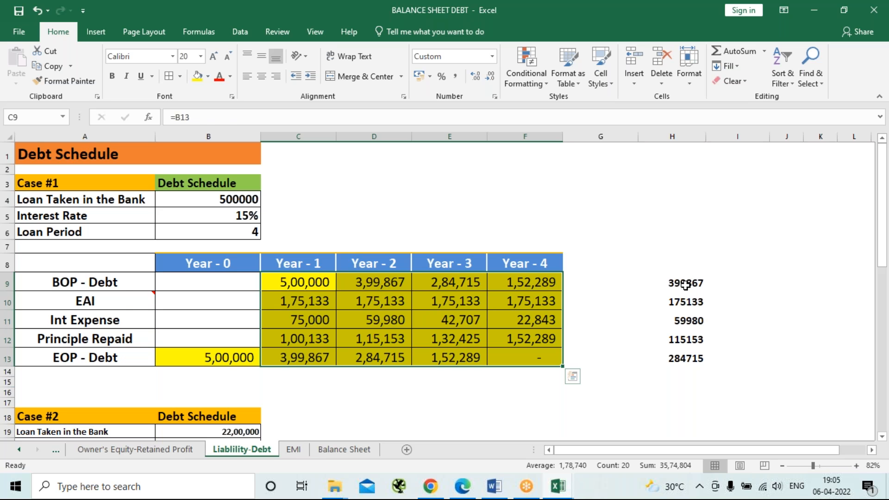
Compare the pasted values in H9:H13 with the Year - 2 column and review the blank Case #2 and Case #3 debt schedules.
drag(686, 284, 686, 358)
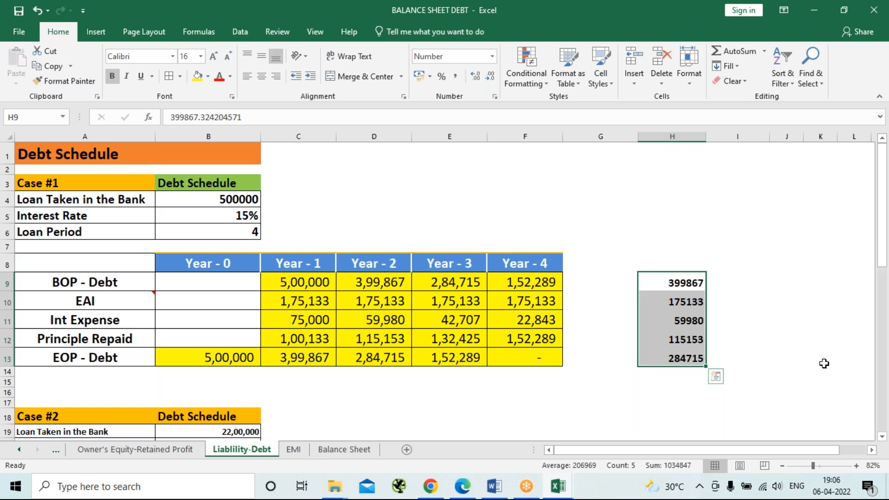
click(497, 201)
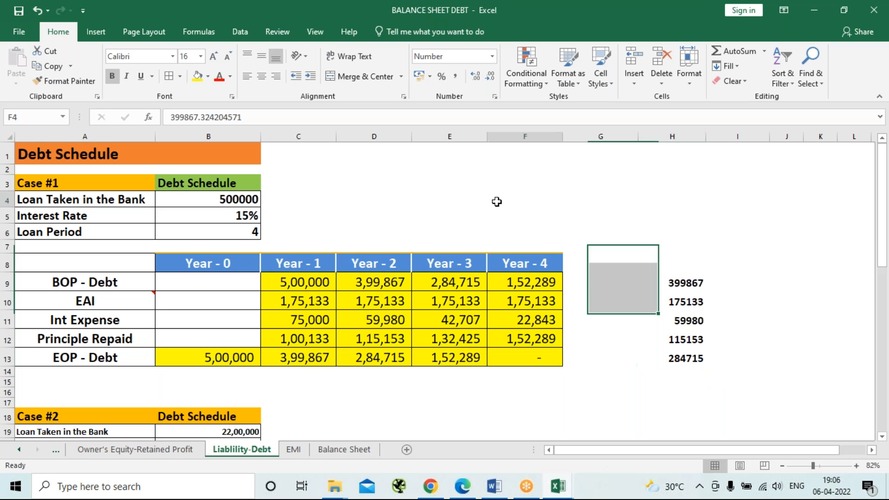
scroll(557, 246, down, 4)
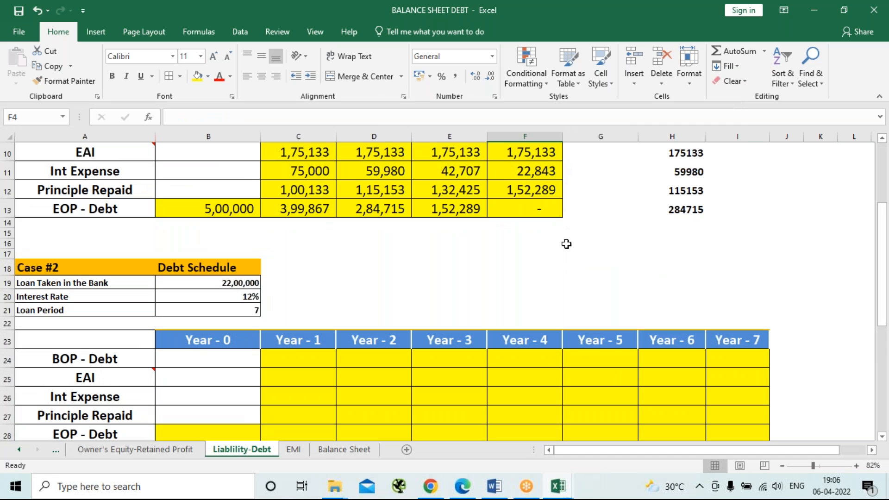
scroll(566, 243, down, 1)
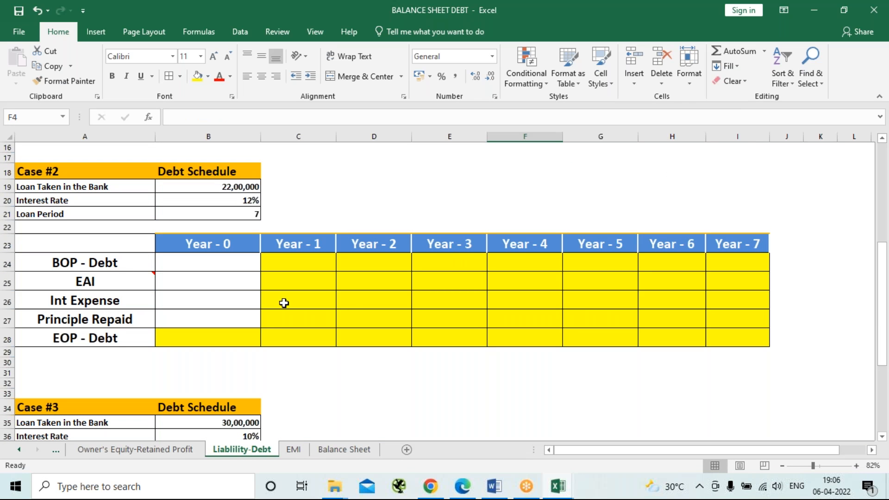
scroll(389, 278, down, 2)
scroll(403, 251, down, 3)
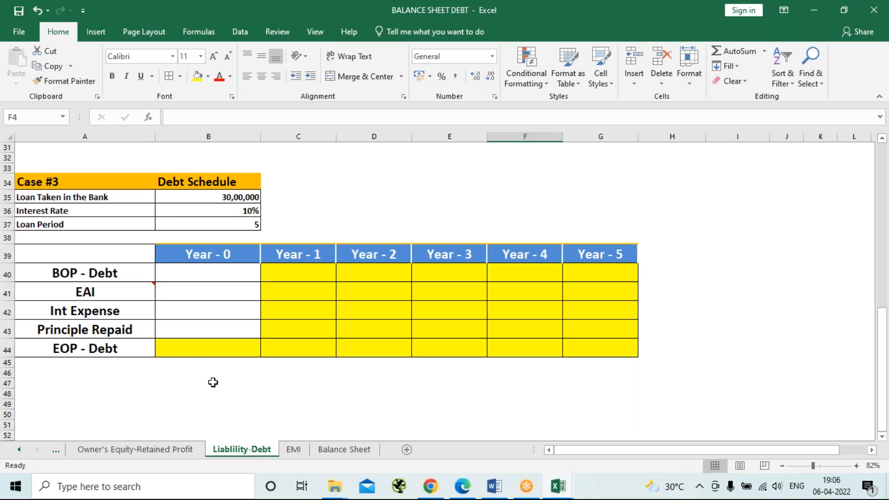
click(238, 345)
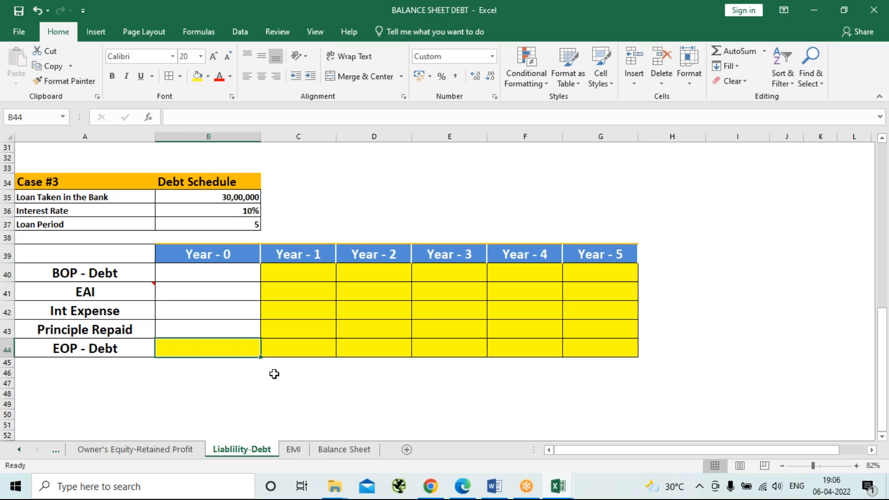
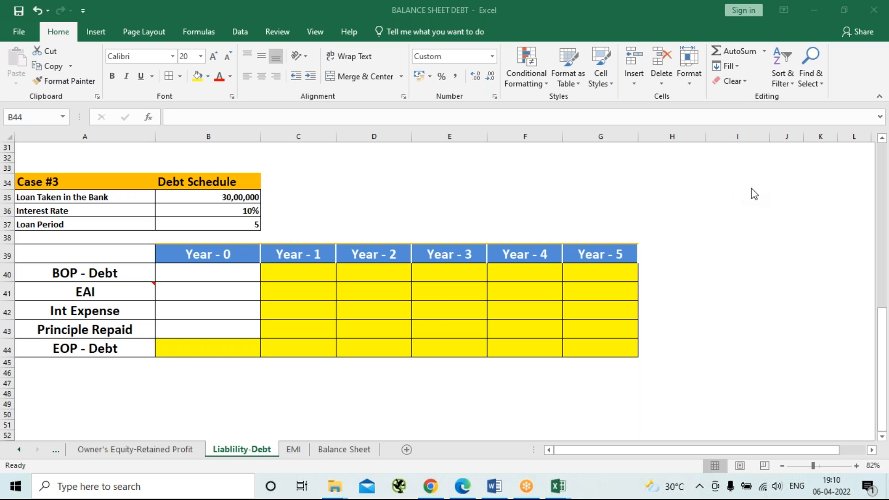
Enter 3000000 as the Year - 0 EOP - Debt in B44 of the Case #3 schedule.
click(203, 355)
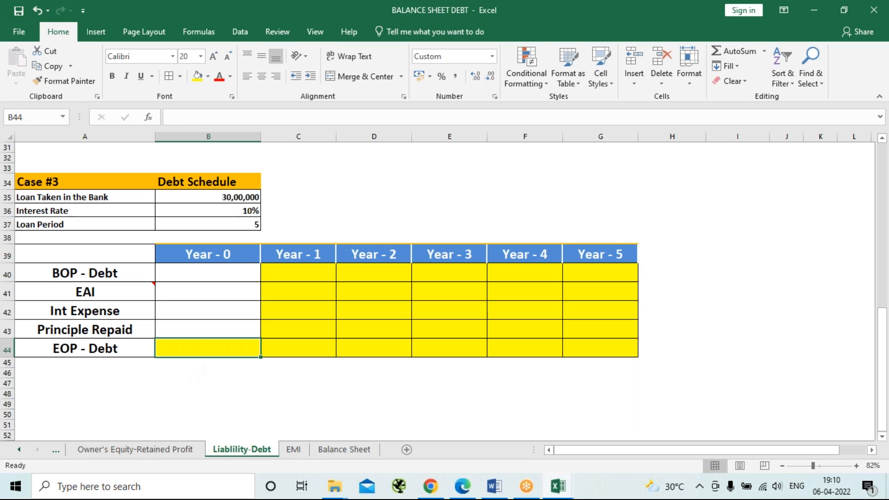
text(300000)
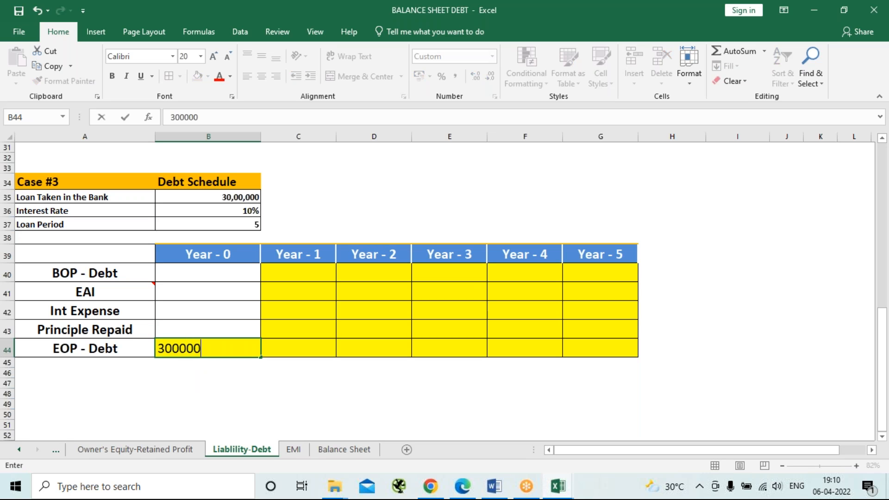
text(0)
key(Return)
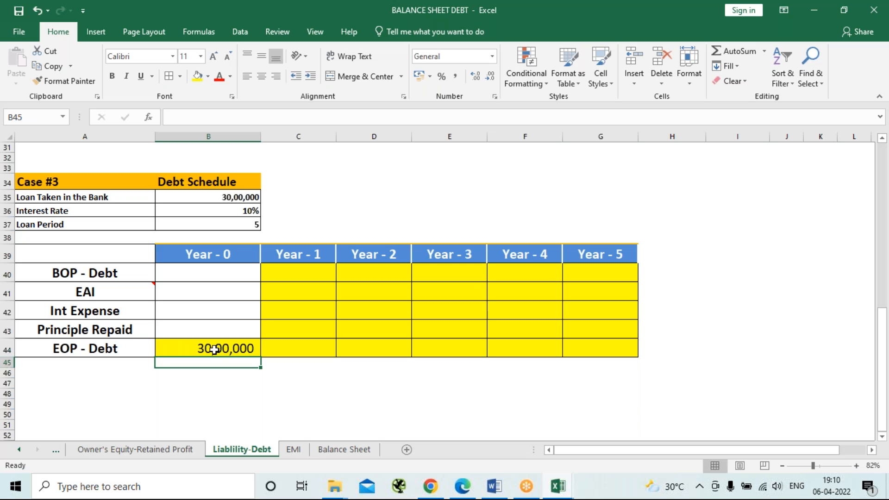
Link the Case #3 Year - 1 BOP - Debt in C40 to the Year - 0 closing debt with =B44.
key(Up)
key(Up)
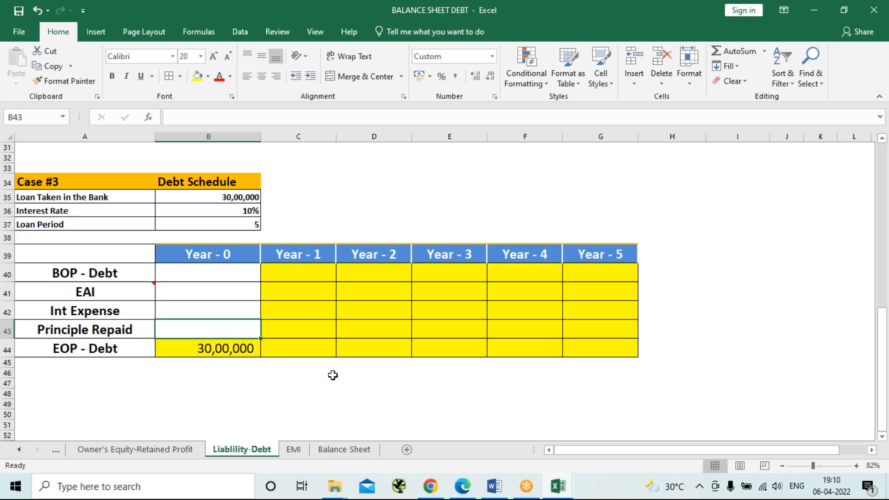
key(Down)
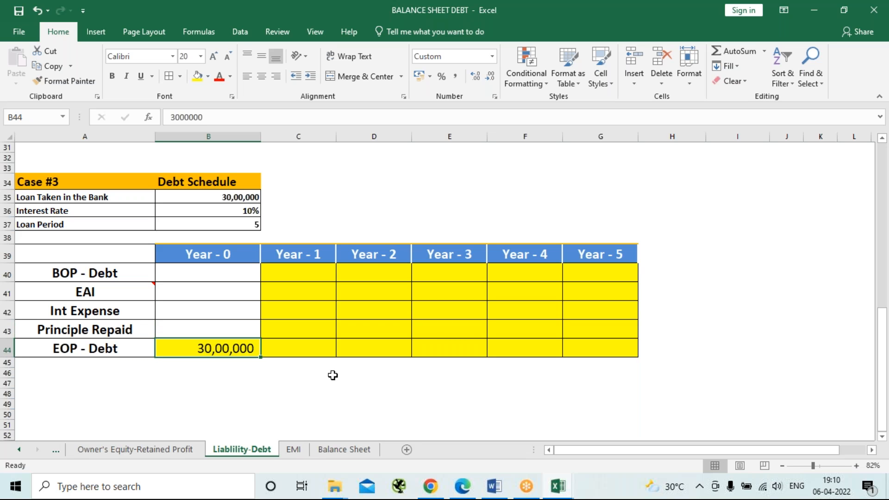
key(Up)
key(Up)
key(Up)
key(Up)
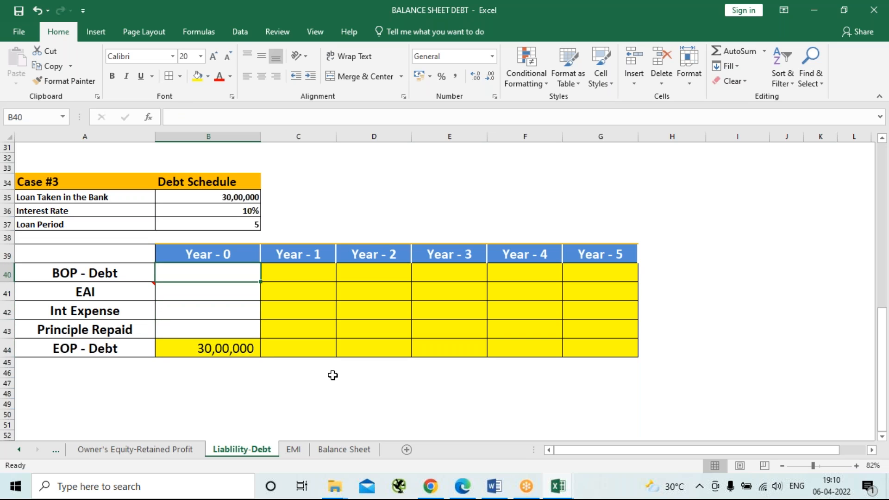
key(Right)
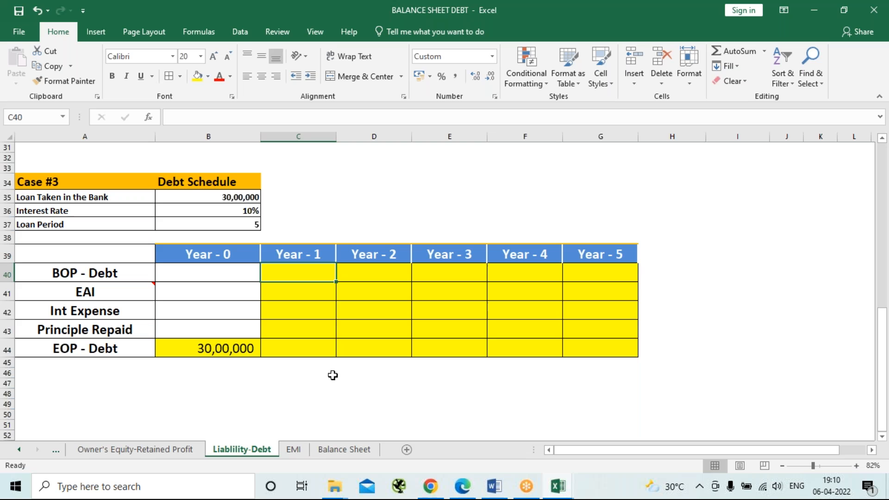
text(=)
key(Down)
key(Down)
key(Down)
key(Down)
key(Left)
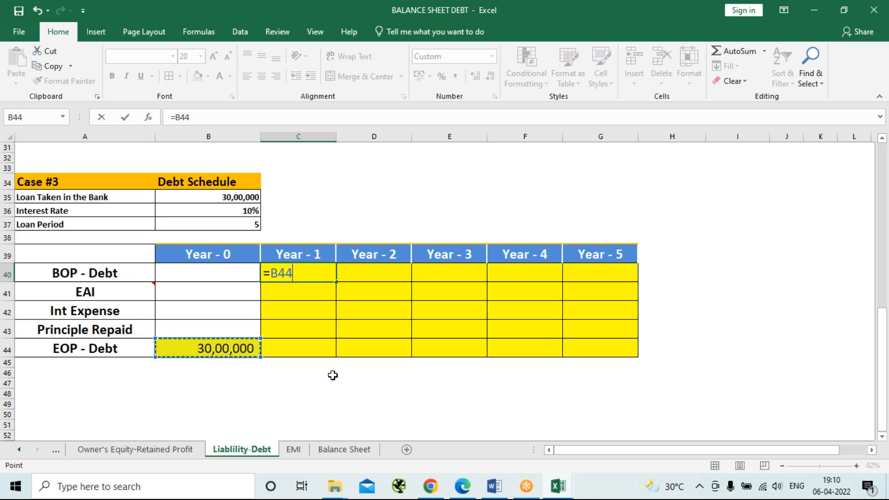
key(Return)
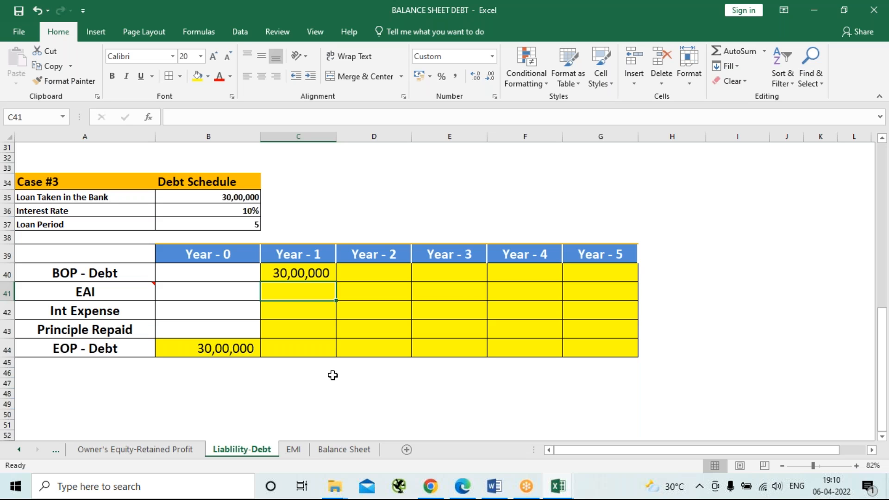
Calculate the Year - 1 EAI in C41 with the formula =PMT(10%,5,3000000,0,0).
text(=pmt)
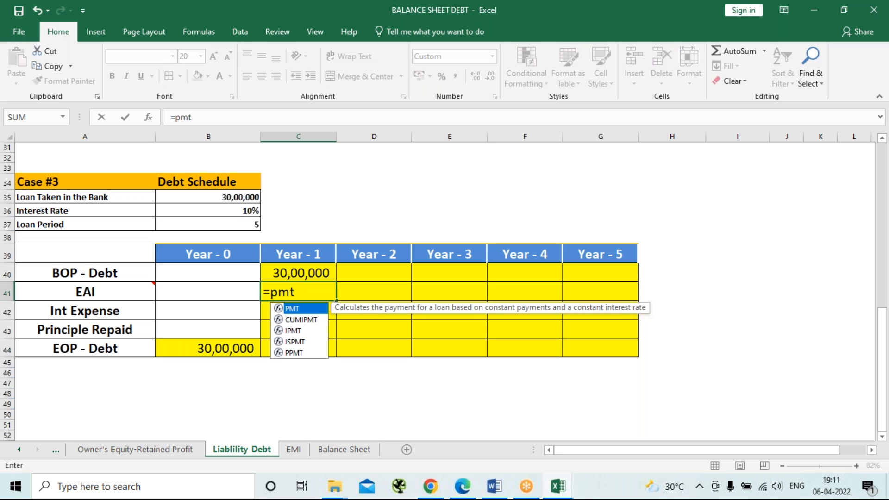
key(Tab)
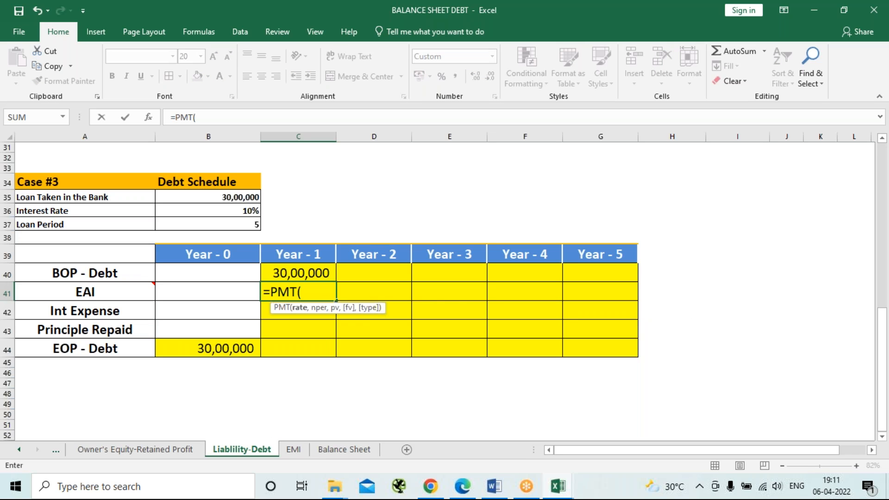
text(10%,)
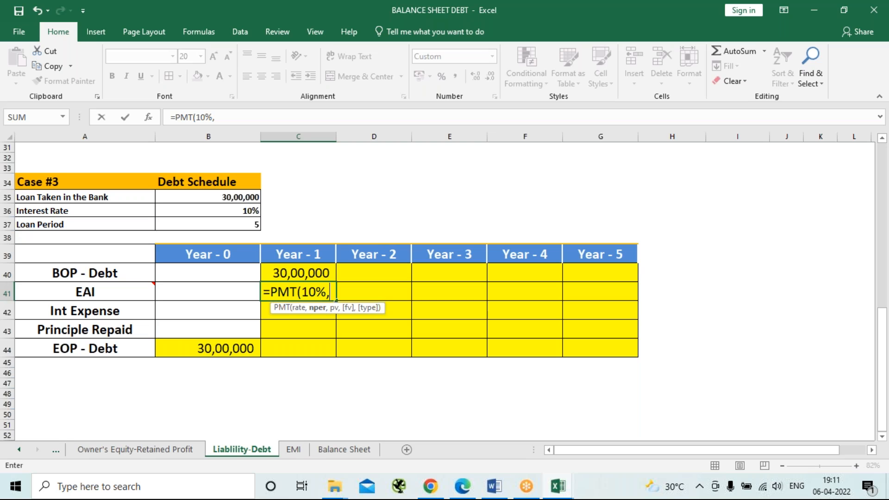
text(5,)
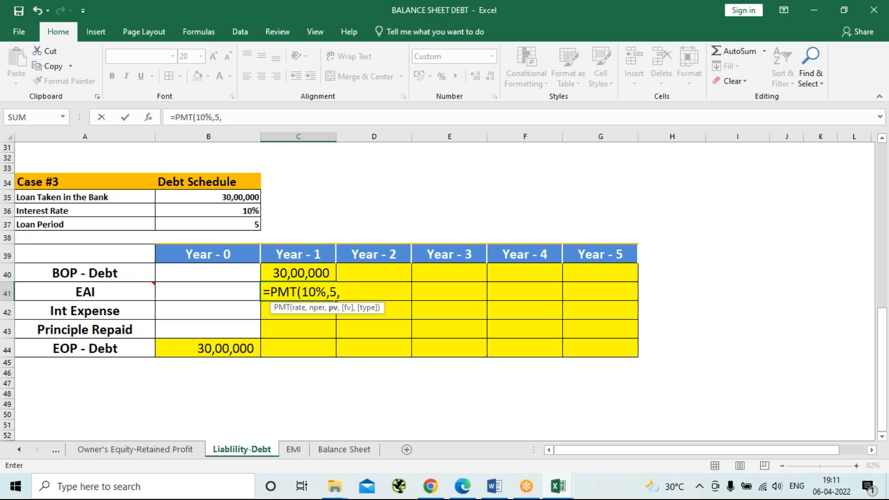
text(3000000,0,)
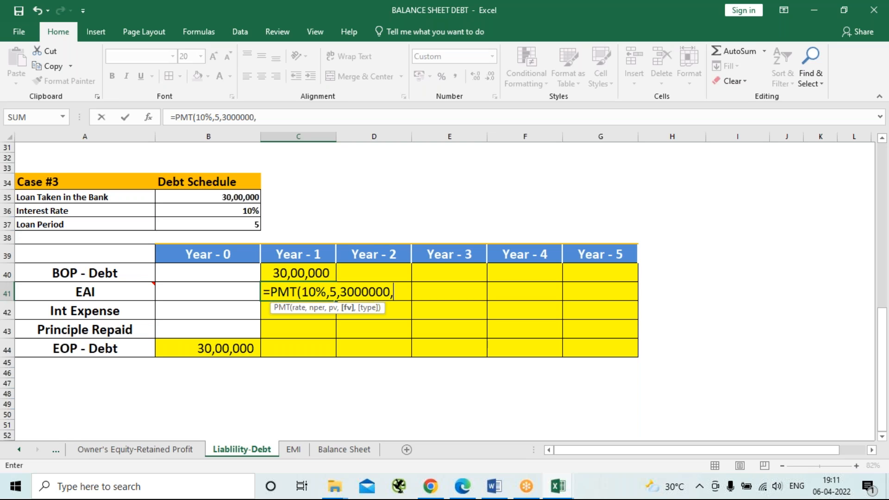
text(0)
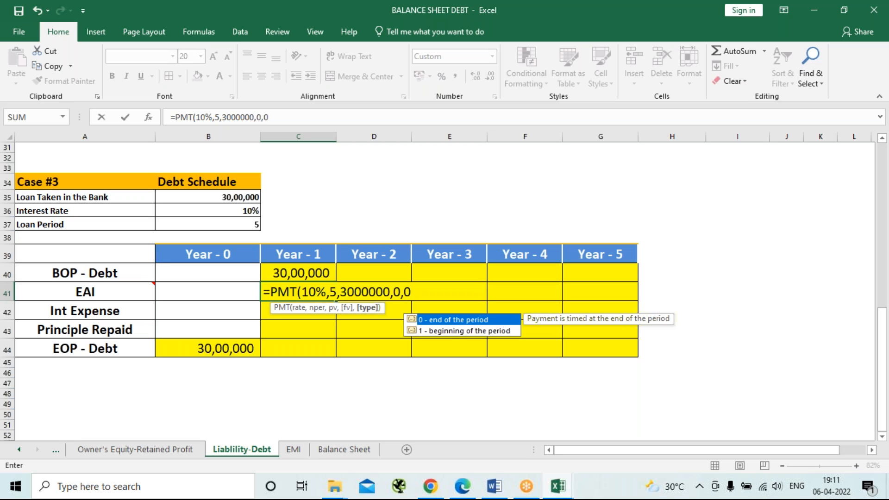
text())
key(Return)
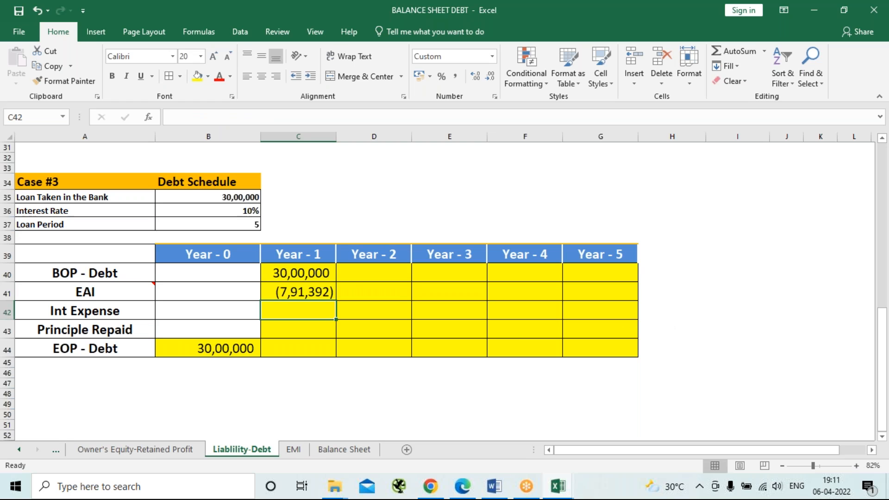
Add a minus sign before PMT in the Year - 1 EAI formula in C41, making it =-PMT(10%,5,3000000,0,0).
click(299, 291)
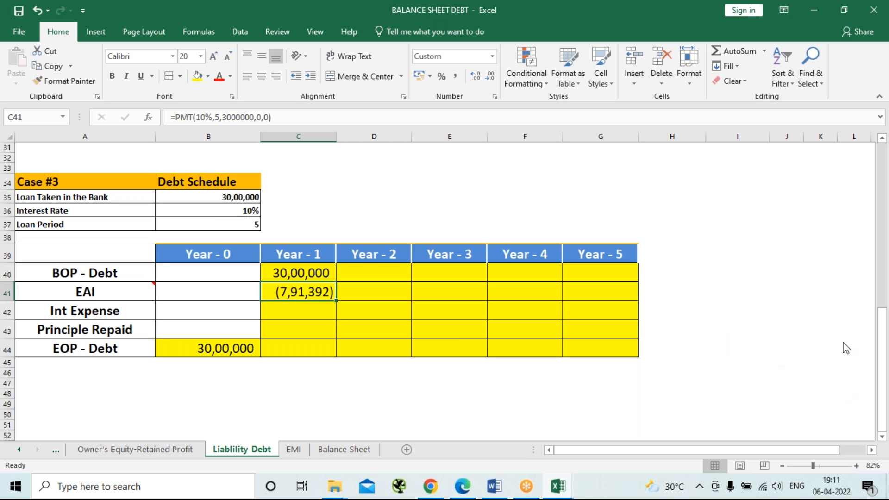
click(668, 84)
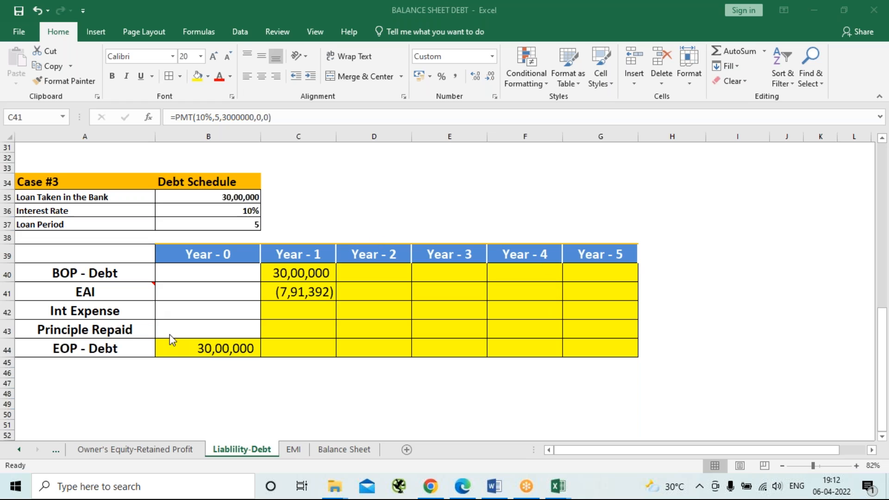
click(311, 298)
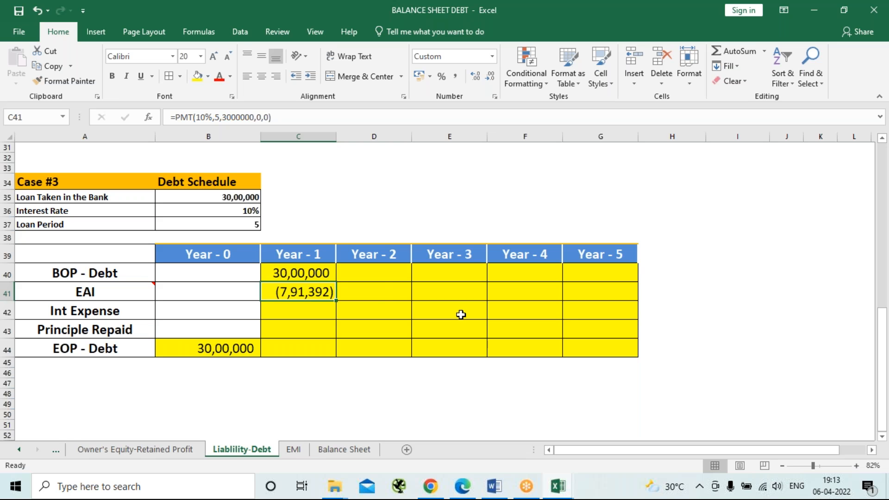
key(F2)
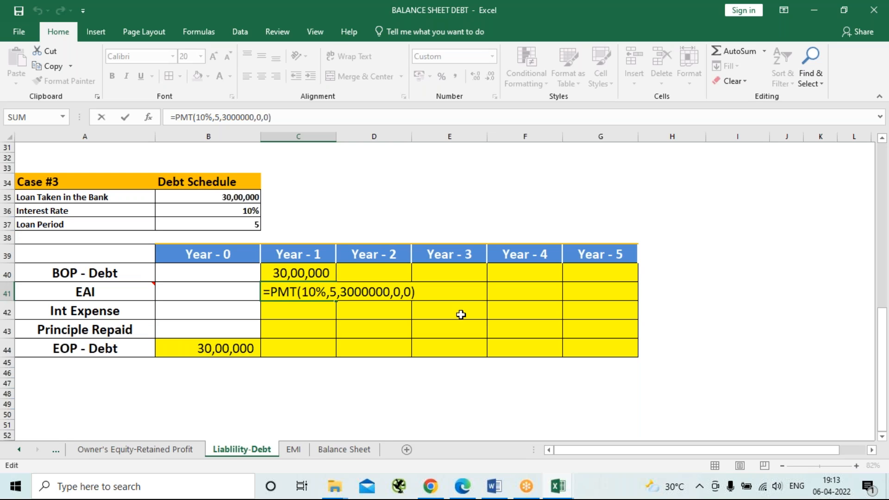
key(Left)
key(Left)
key(Left)
key(Left)
key(Left)
key(Left)
key(Left)
key(Left)
key(Left)
key(Left)
key(Left)
key(Left)
key(Left)
key(Left)
key(Left)
key(Left)
key(Left)
key(Left)
key(Left)
key(Left)
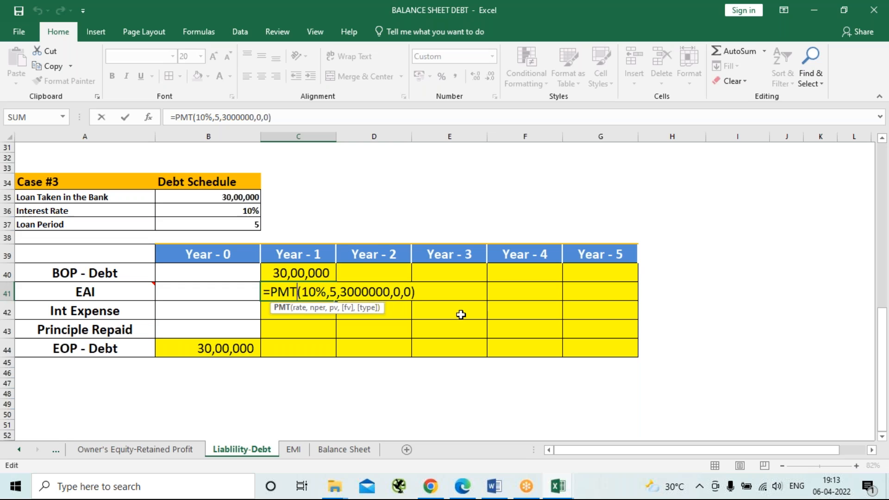
key(Left)
key(Left)
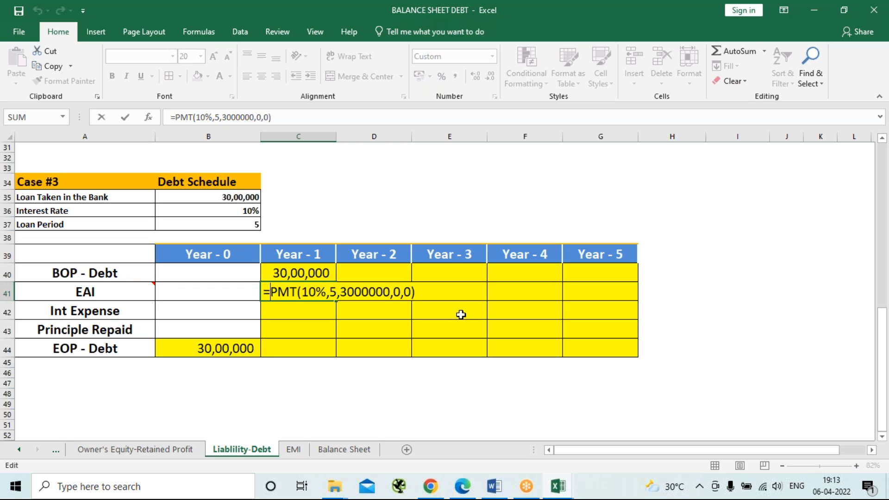
text(-)
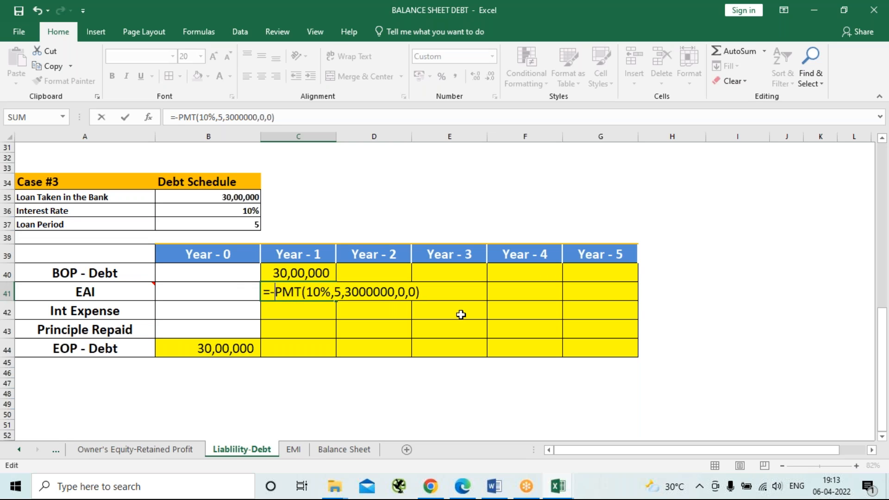
key(Return)
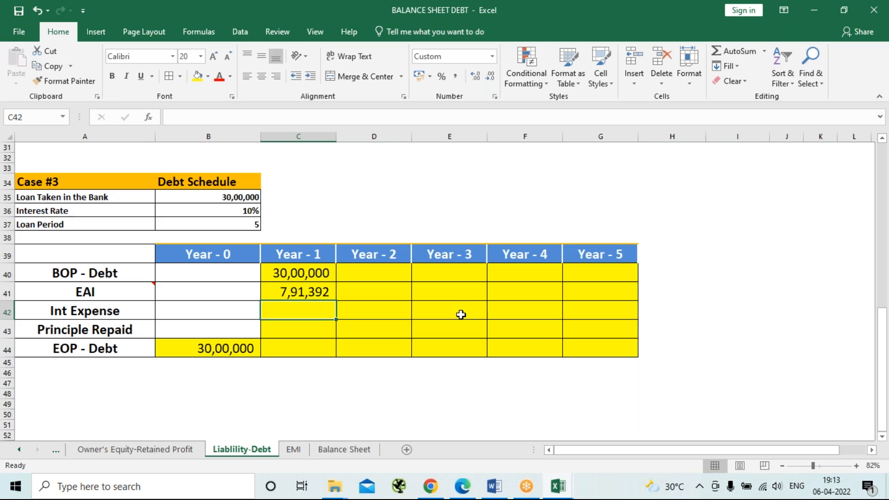
Calculate the Year - 1 Int Expense in C42 as 10% of the opening debt with =C40*10%.
text(=)
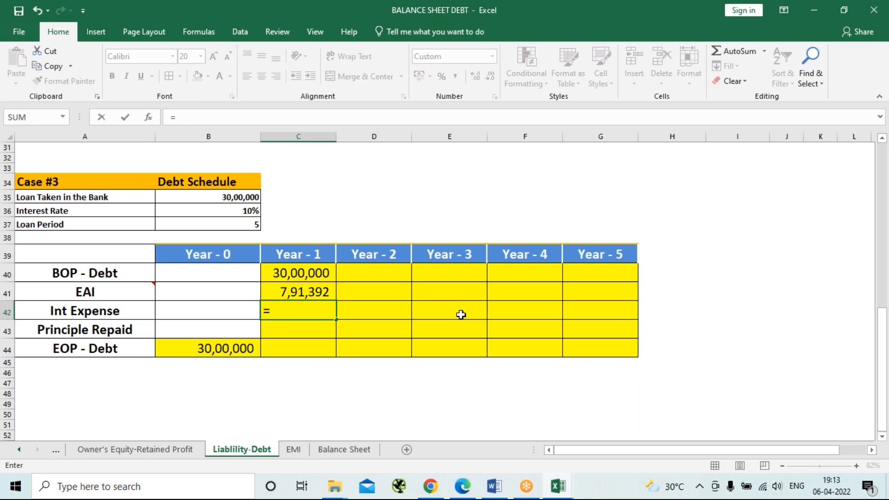
key(Up)
key(Up)
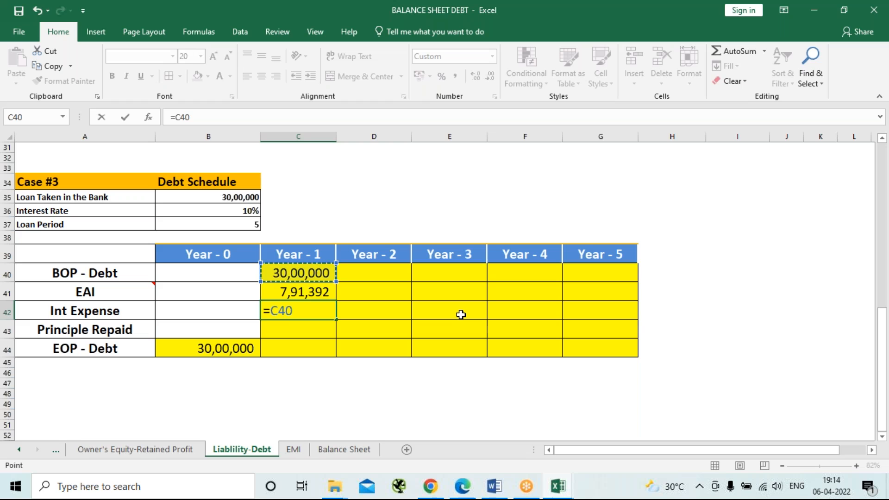
text(*10%)
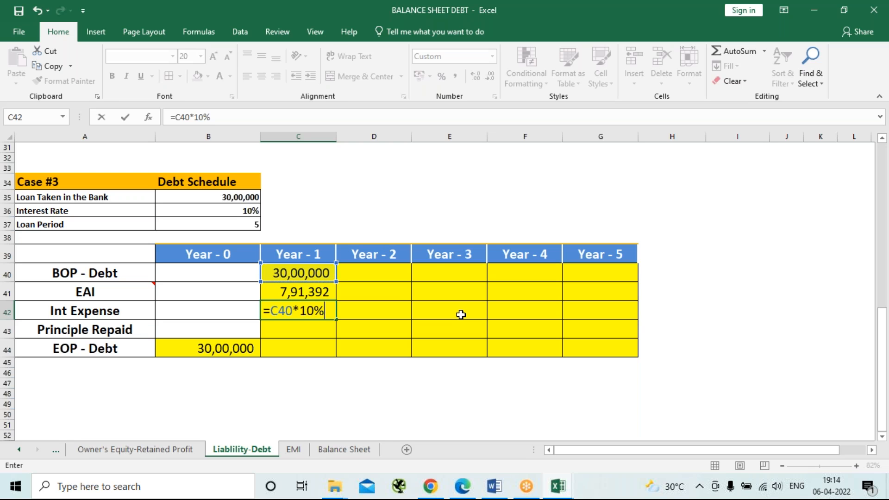
key(Return)
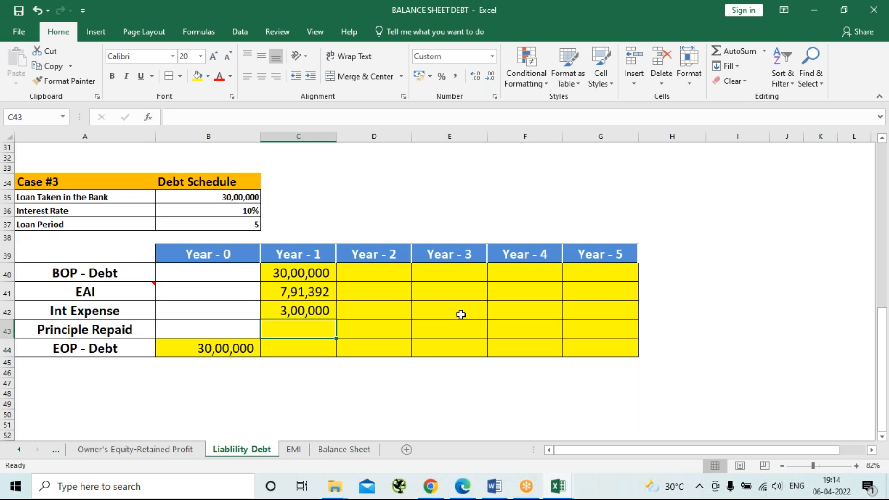
Calculate the Year - 1 Principle Repaid in C43 as EAI minus interest expense with =C41-C42.
text(=)
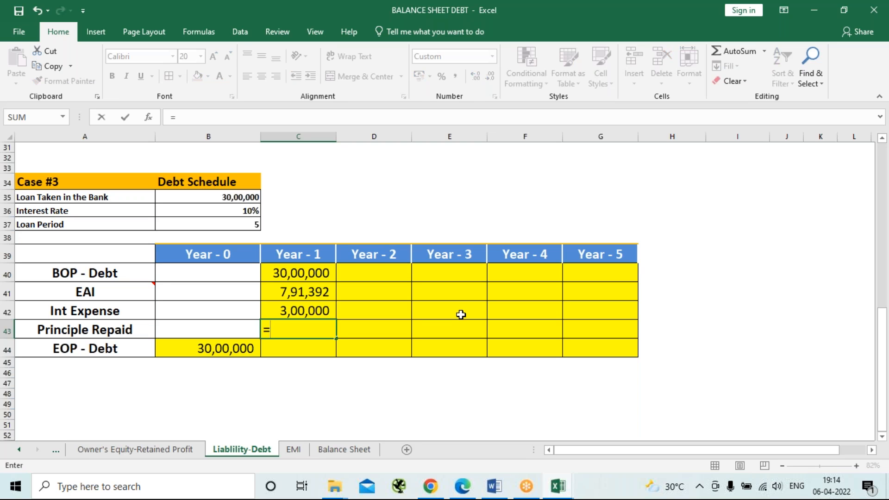
key(Up)
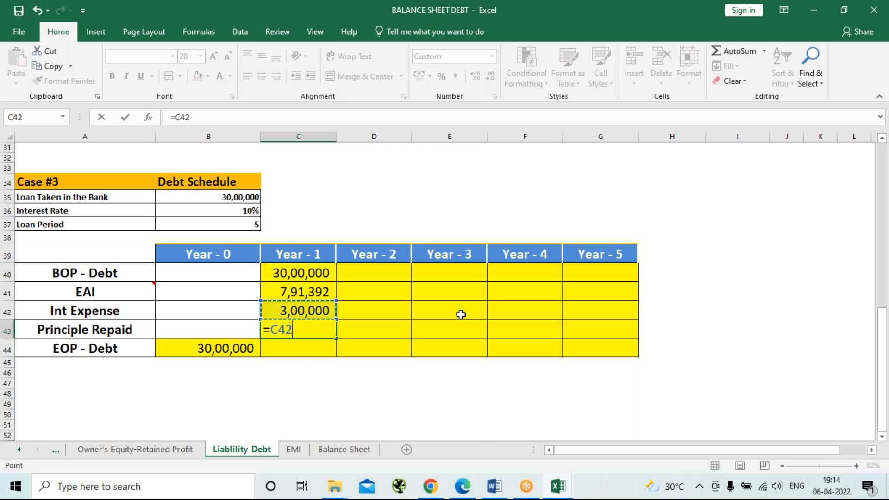
key(Up)
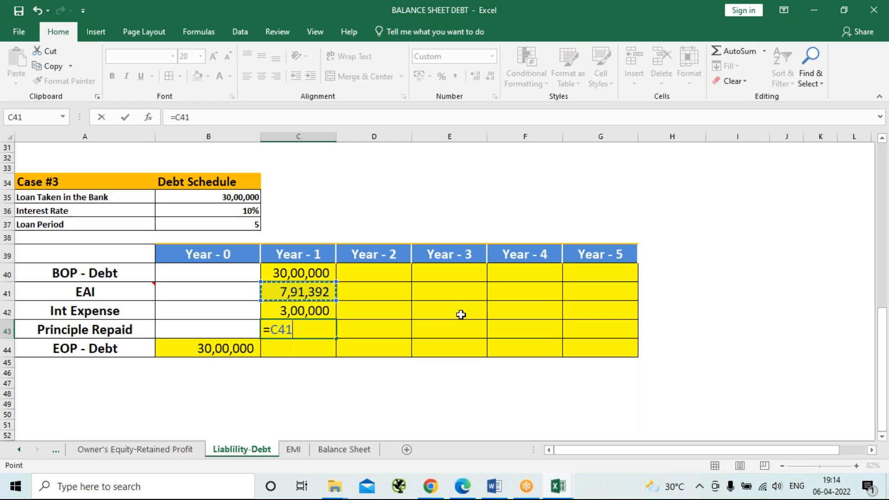
text(-)
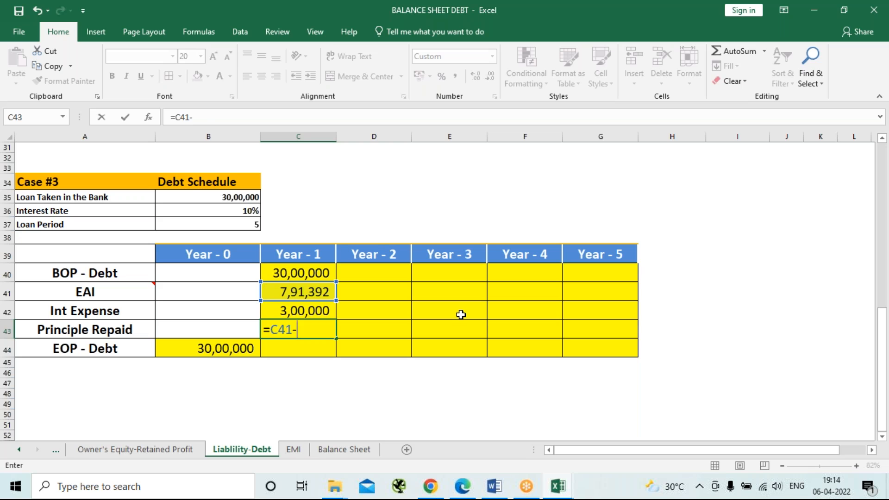
key(Up)
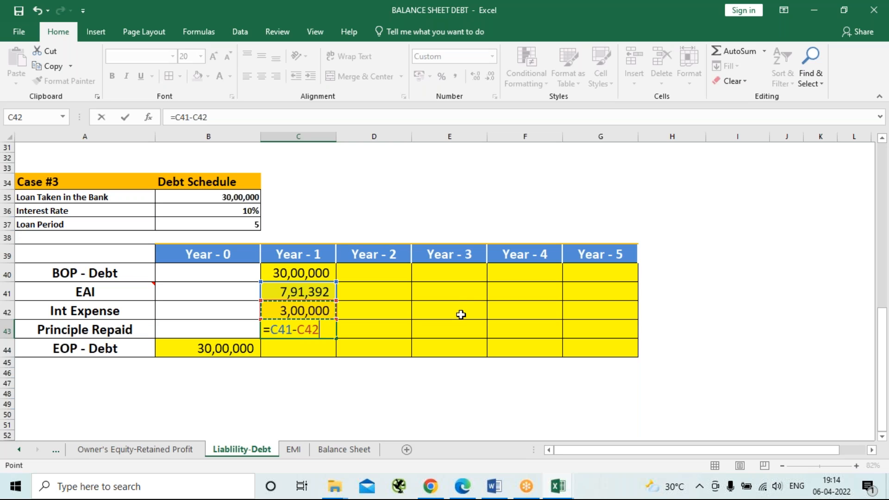
key(Return)
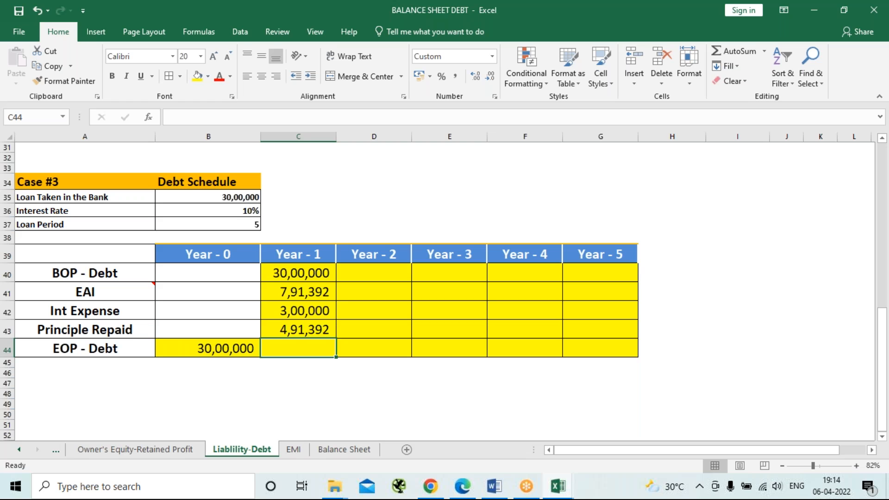
Calculate the Year - 1 EOP - Debt in C44 as opening debt minus principal repaid with =C40-C43.
text(=)
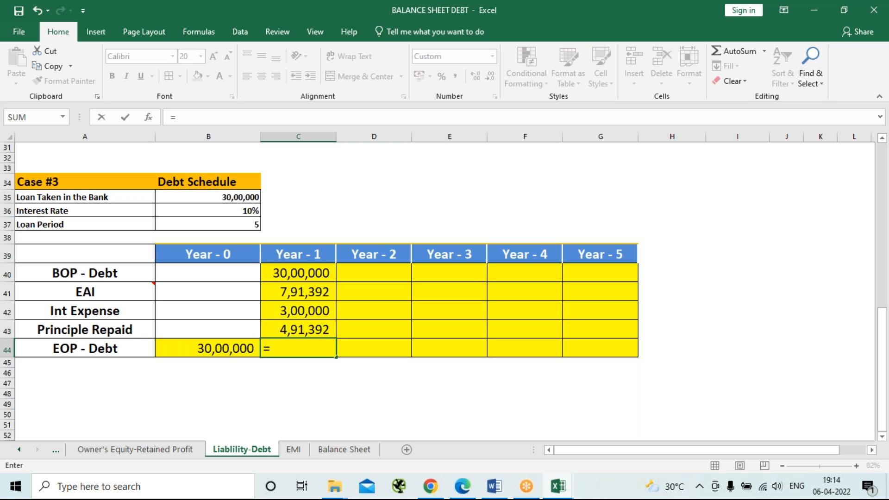
key(Up)
key(Up)
key(Up)
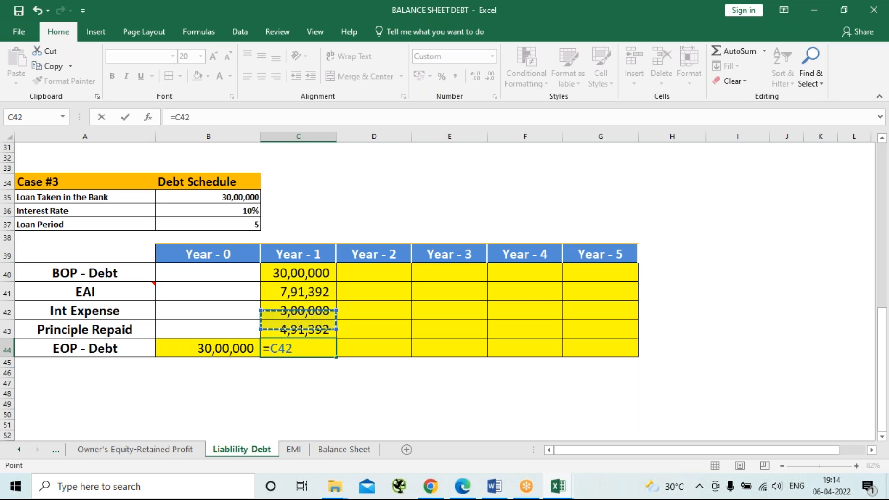
key(Up)
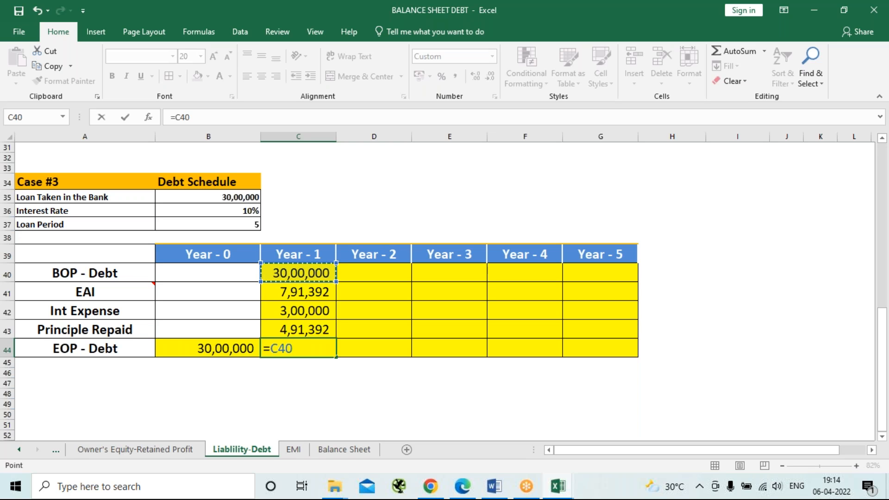
text(-)
key(Up)
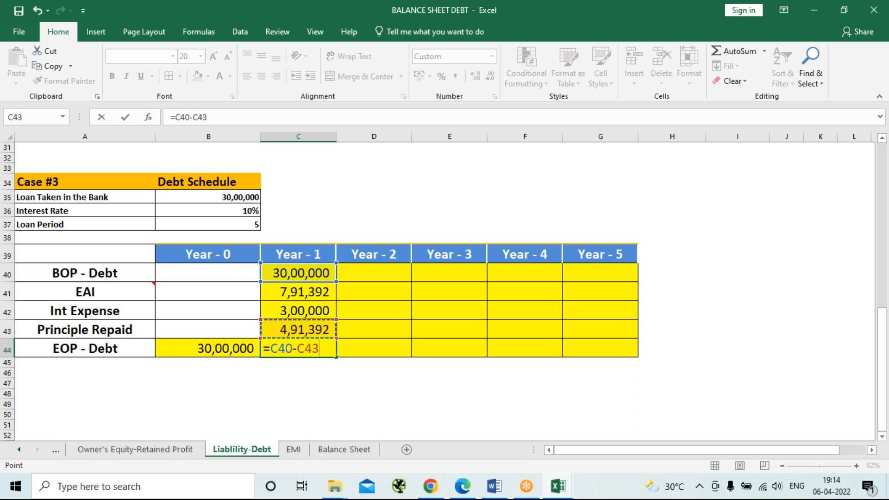
key(Return)
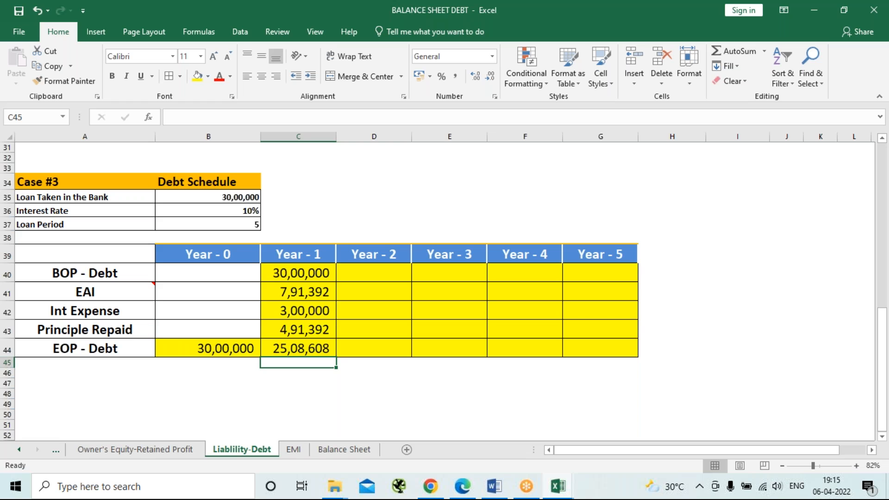
Fill the Year - 1 formulas in C40:C44 across to Year - 5 in column G of the Case #3 schedule.
click(309, 275)
drag(309, 287, 310, 350)
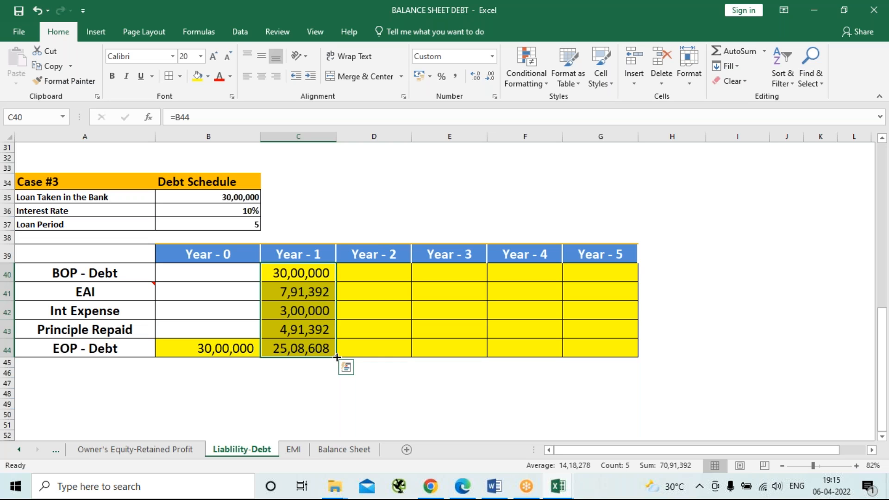
drag(337, 357, 613, 365)
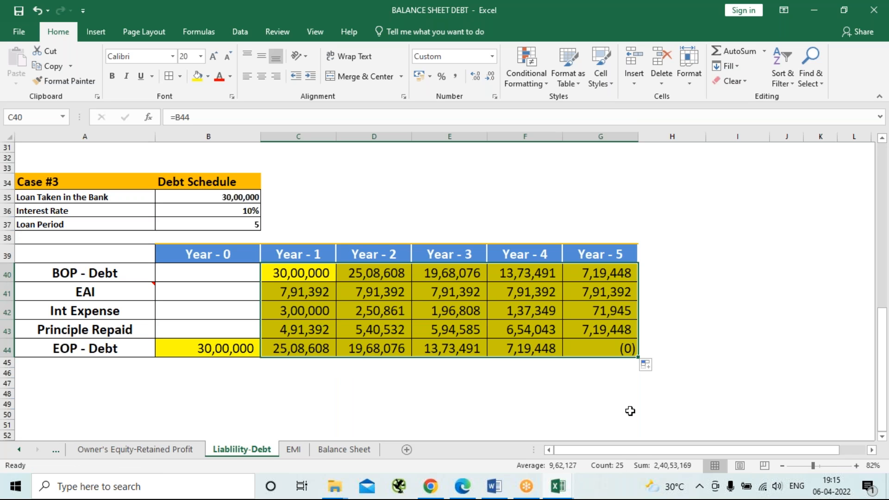
click(613, 374)
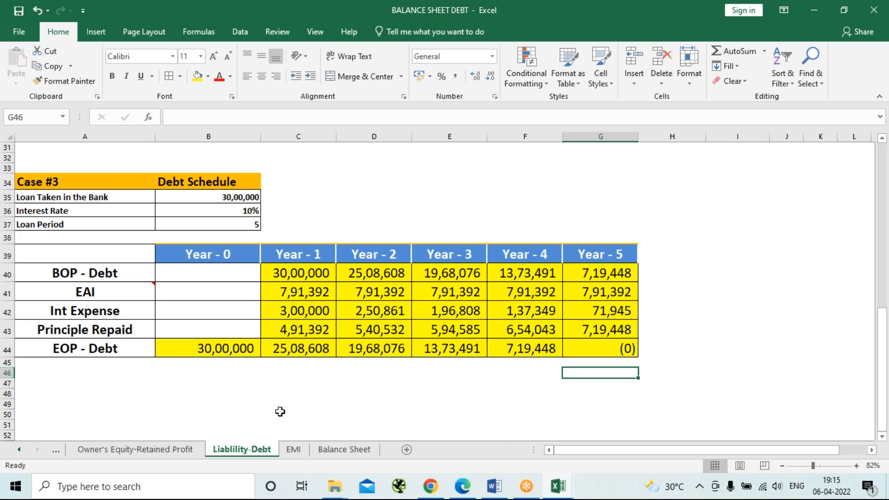
scroll(281, 412, up, 4)
scroll(280, 412, up, 2)
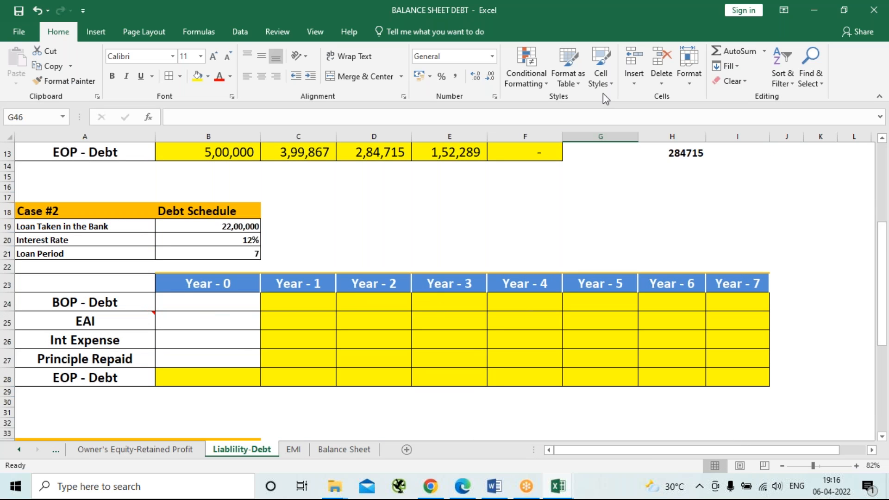
click(664, 54)
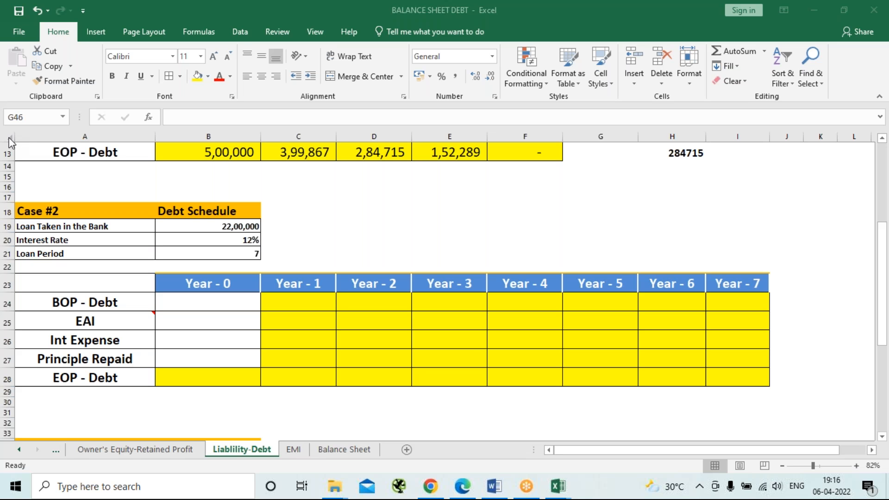
key(alt+Tab)
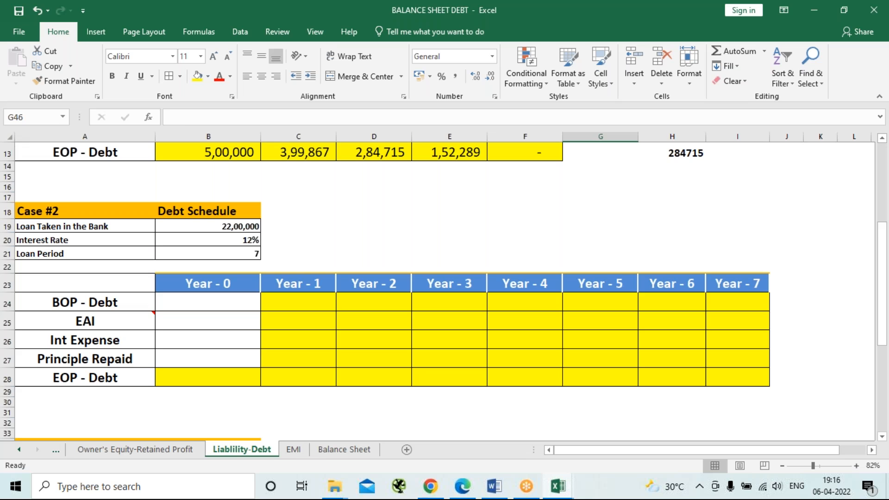
Format all cells of the Liablility-Debt sheet as Currency with 2 decimal places and no symbol.
click(9, 137)
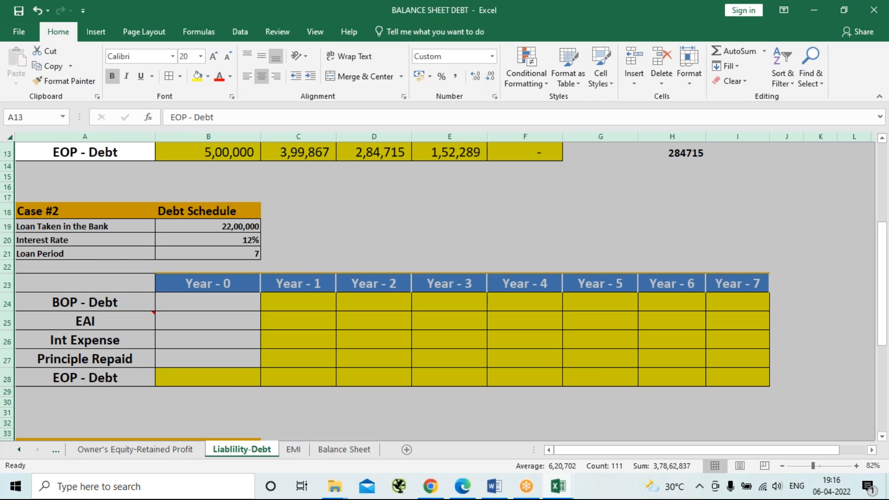
click(496, 95)
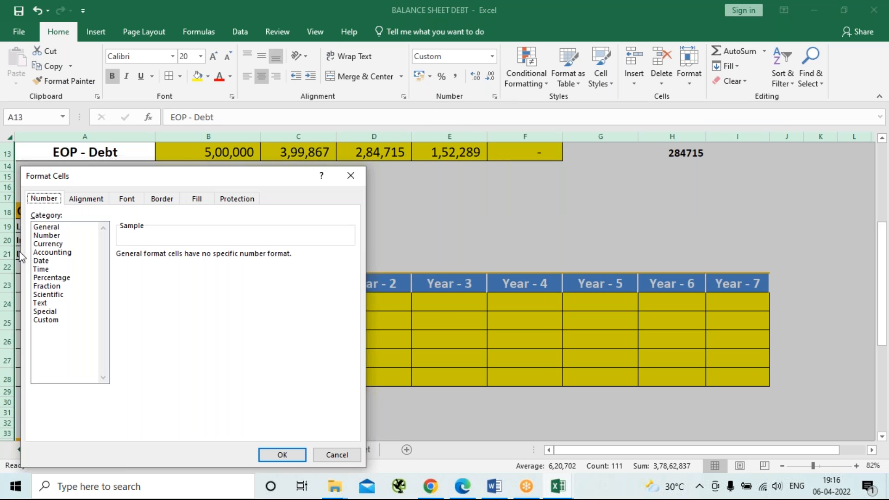
click(46, 244)
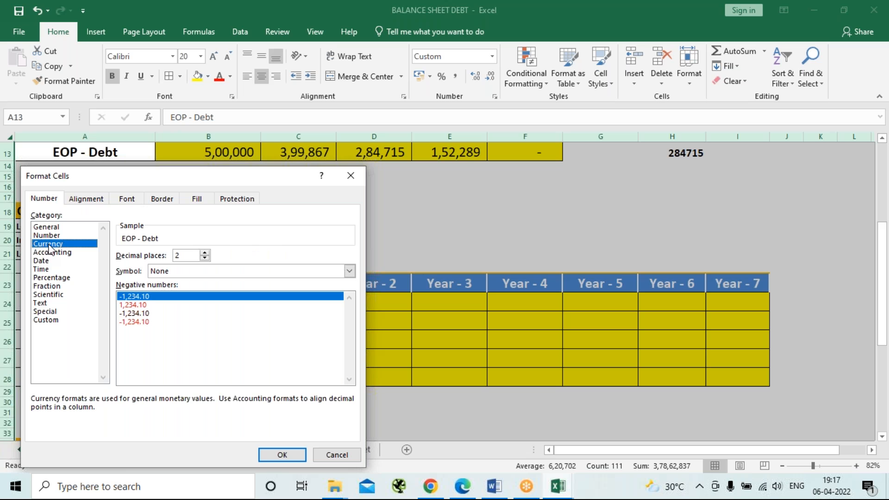
key(Return)
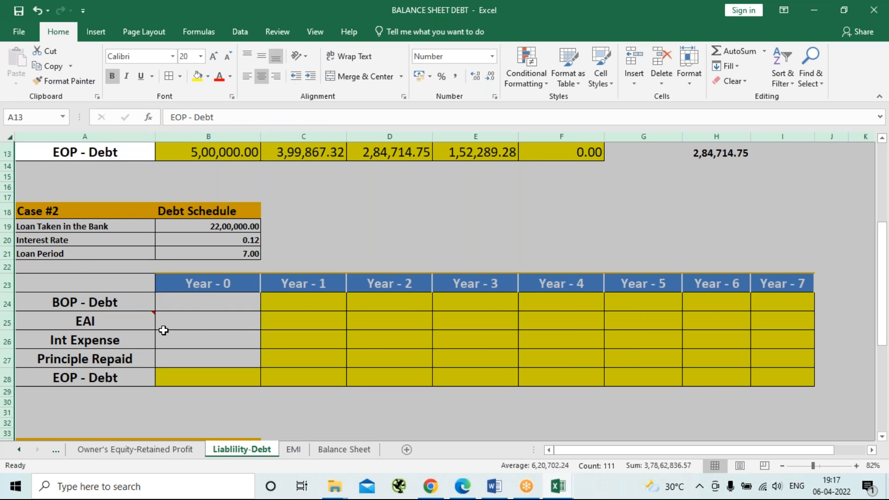
Examine the symbols offered for the Currency number format on the whole sheet without applying one.
click(495, 96)
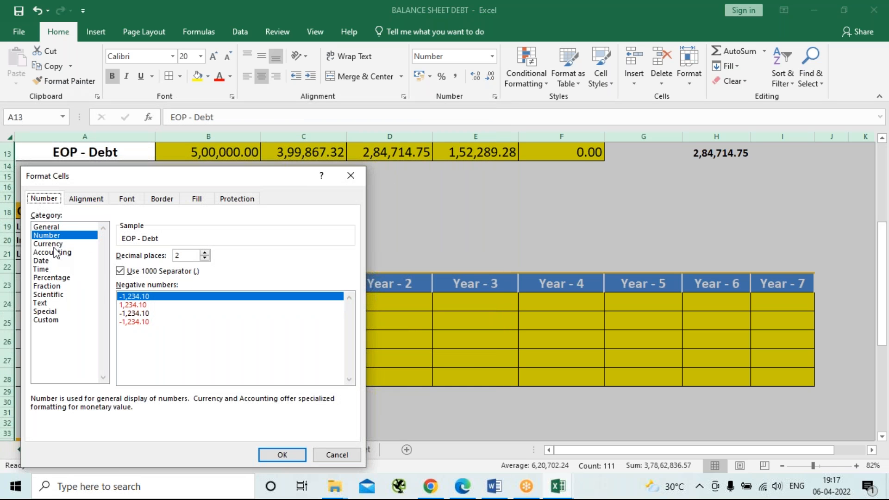
click(51, 244)
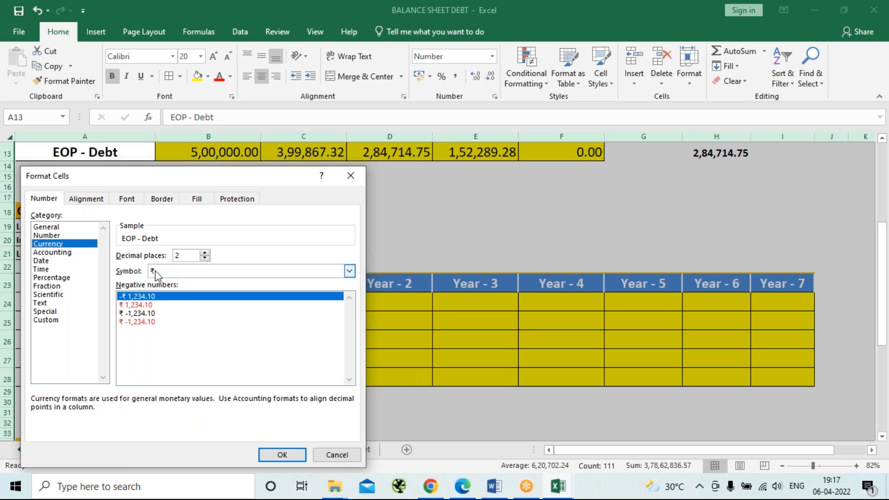
click(349, 271)
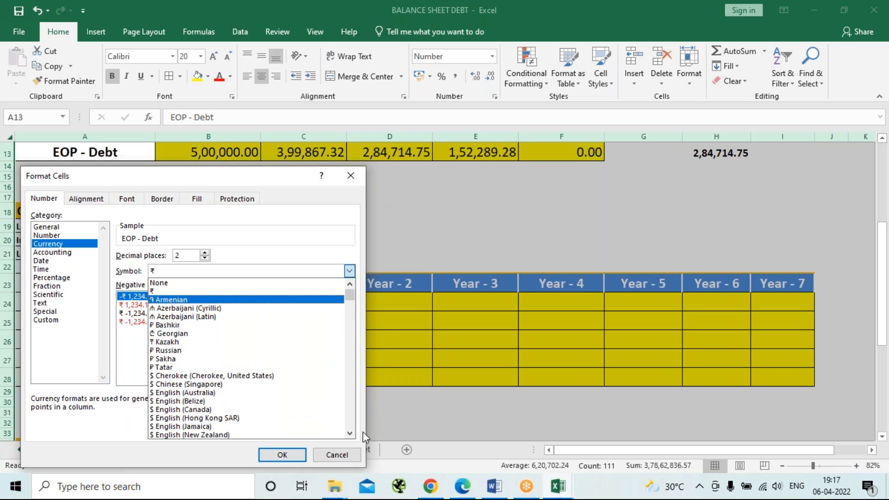
click(337, 455)
click(337, 454)
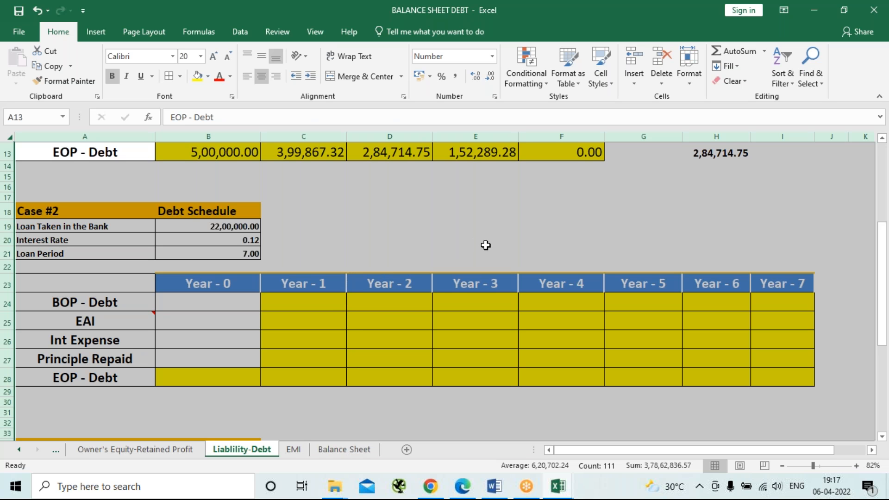
Undo the sheet-wide number format change on the Liablility-Debt sheet.
scroll(485, 246, up, 3)
scroll(485, 245, down, 2)
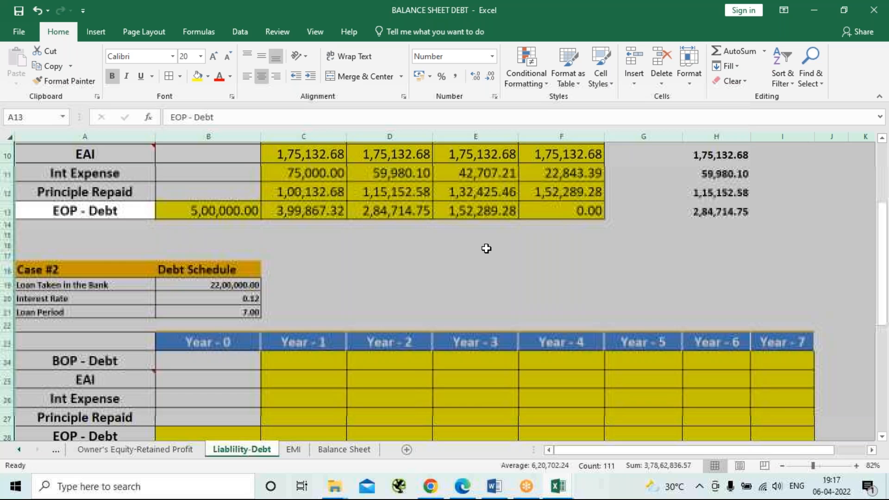
click(445, 306)
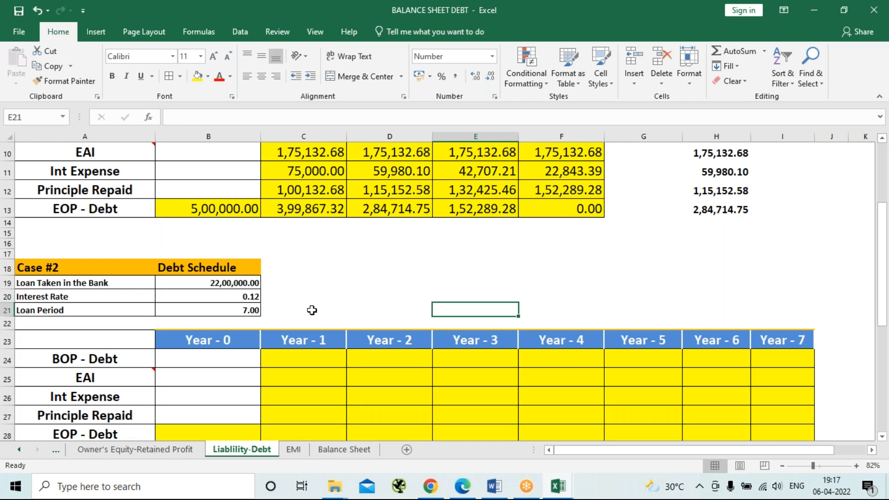
key(ctrl+z)
click(349, 268)
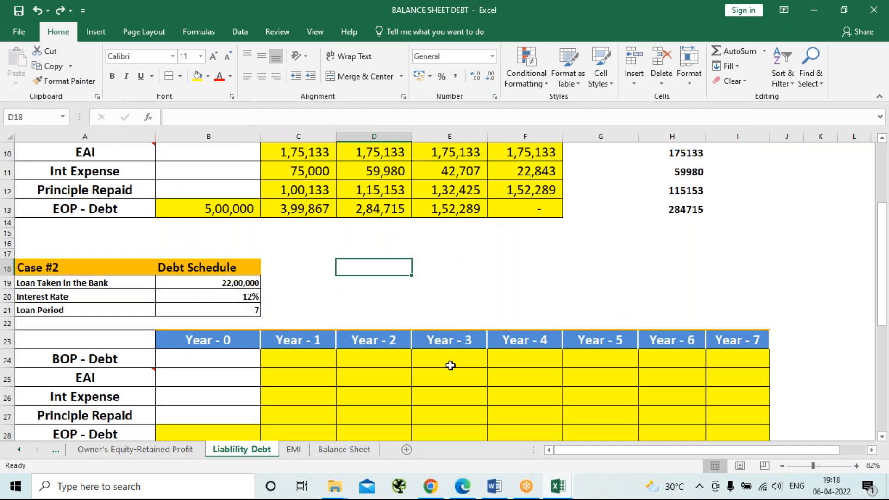
Save the workbook.
key(ctrl+s)
scroll(416, 314, down, 6)
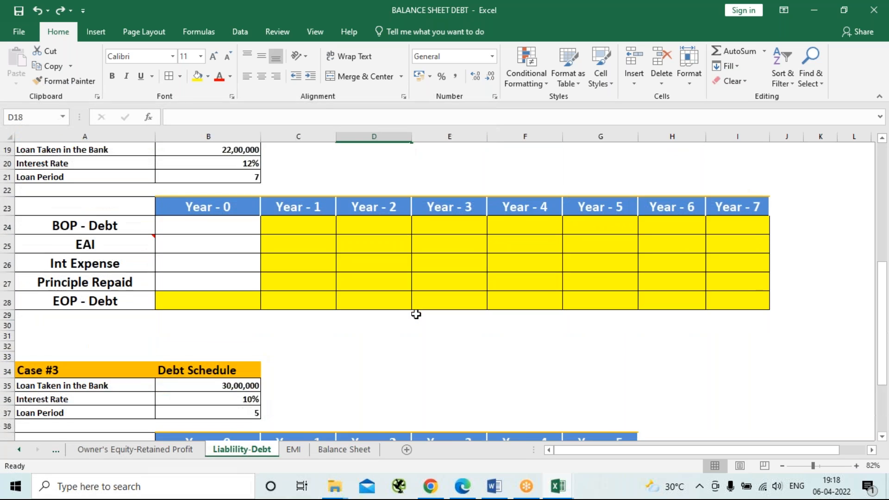
scroll(416, 314, up, 4)
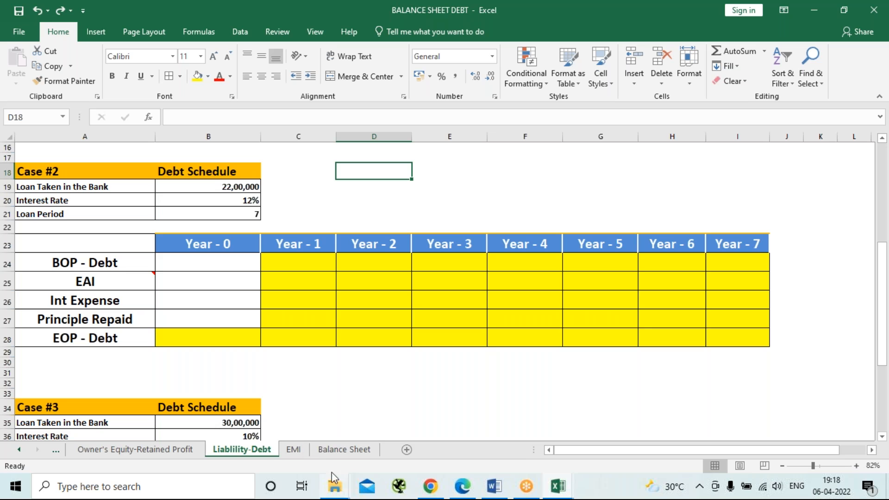
Go to the Balance Sheet sheet and examine its machine cost and debt assumptions, income statement, assets, liabilities and debt schedule sections.
click(357, 451)
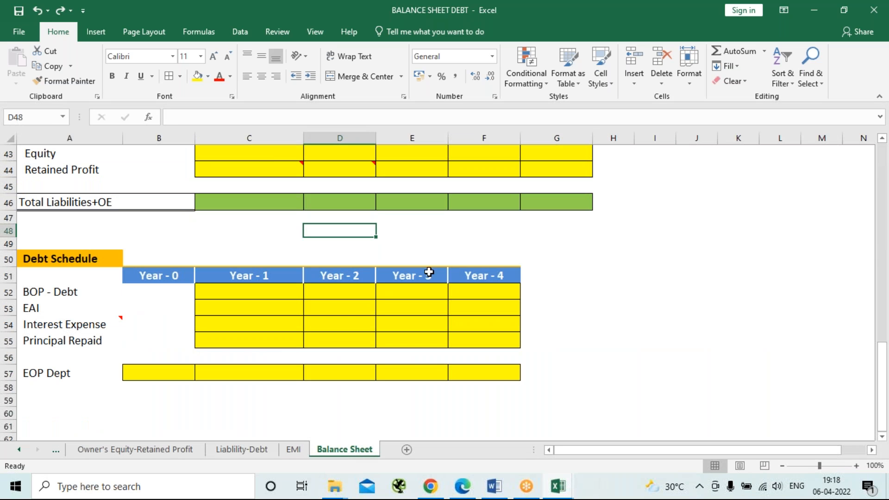
click(570, 277)
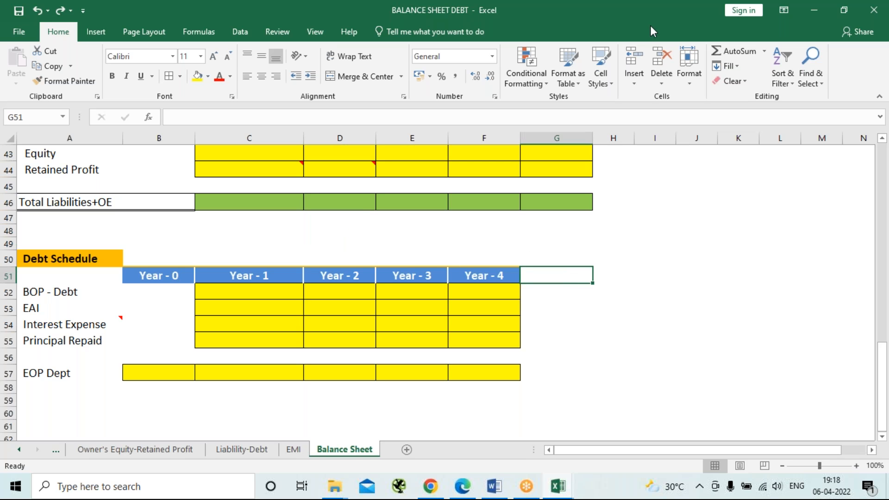
click(674, 176)
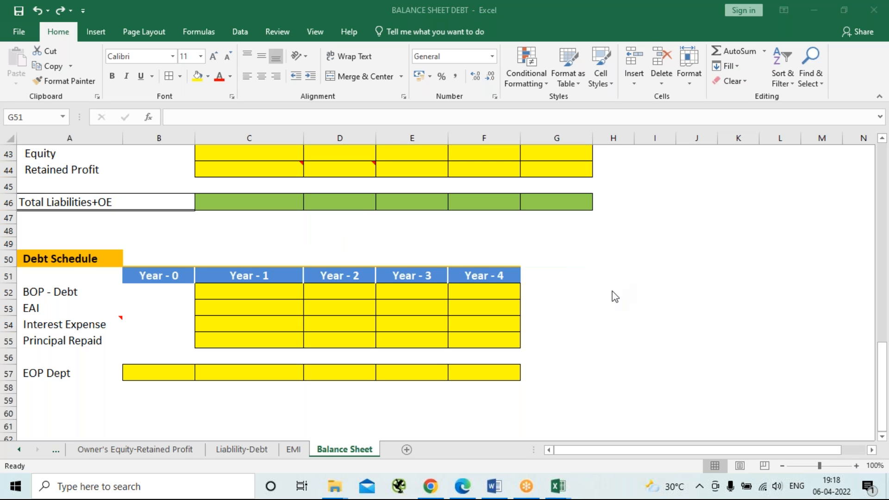
scroll(615, 296, up, 6)
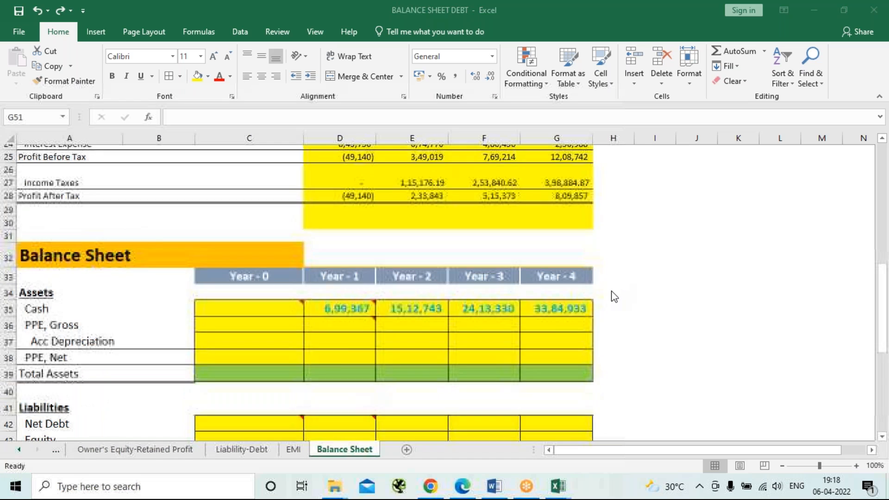
scroll(615, 296, up, 6)
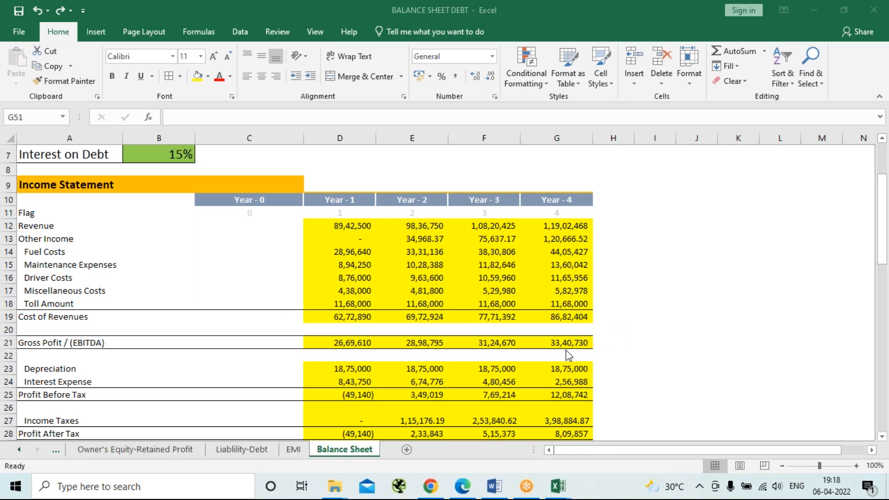
scroll(458, 361, up, 2)
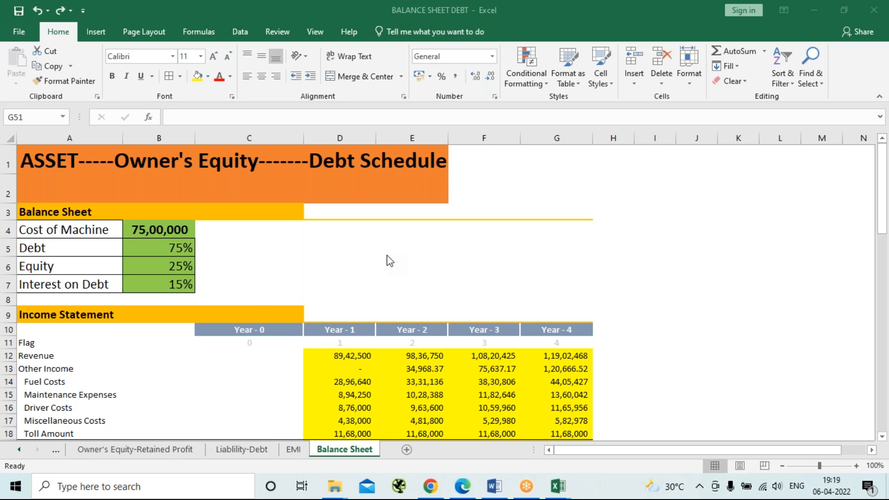
scroll(390, 261, down, 6)
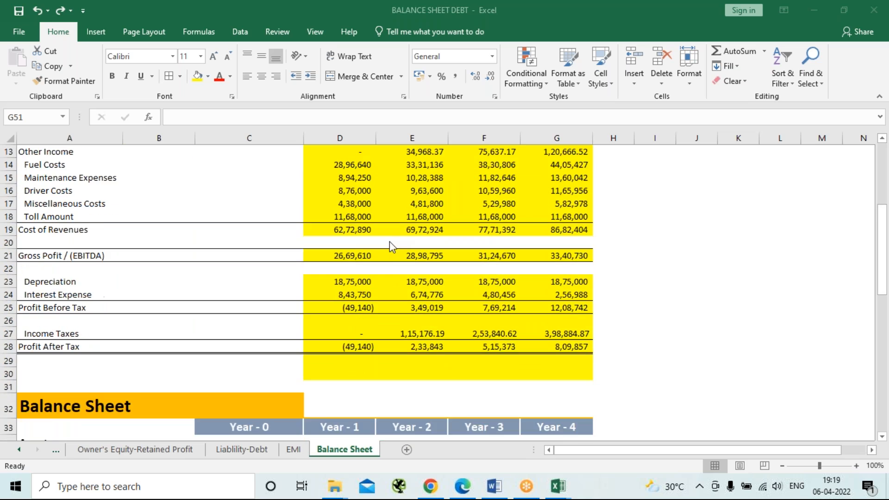
scroll(390, 250, down, 1)
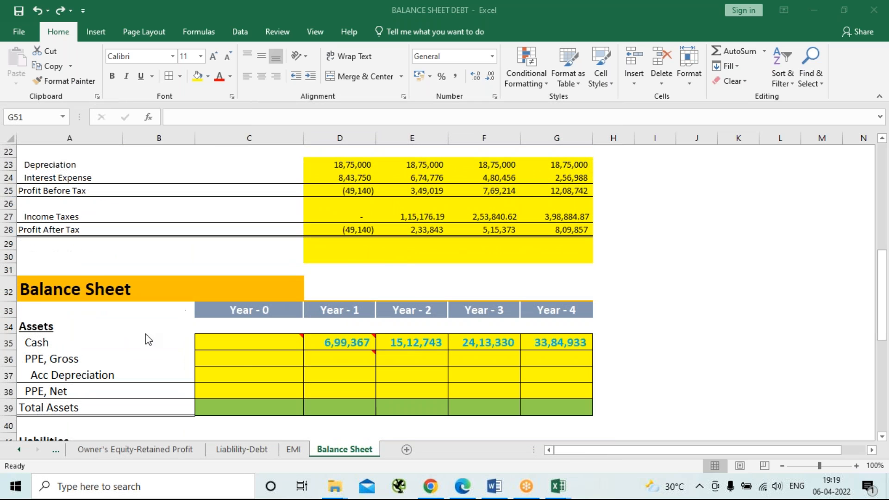
scroll(409, 292, down, 2)
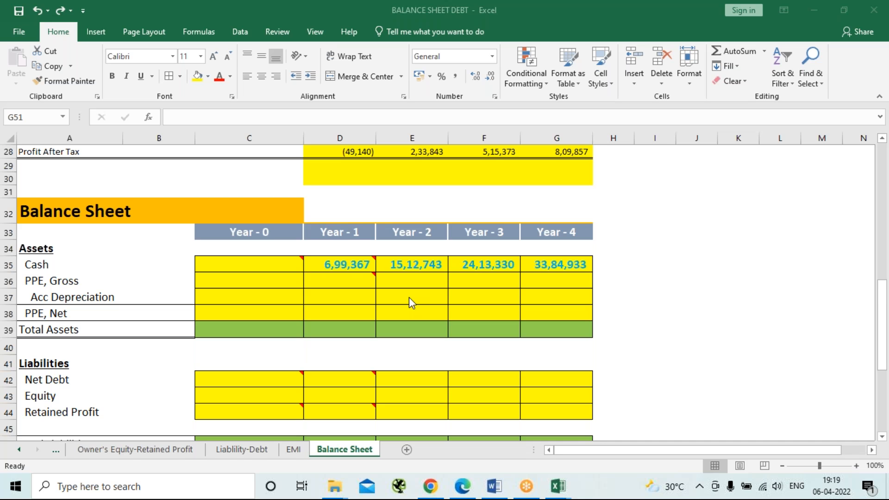
scroll(410, 304, down, 6)
scroll(410, 313, up, 4)
scroll(411, 312, up, 3)
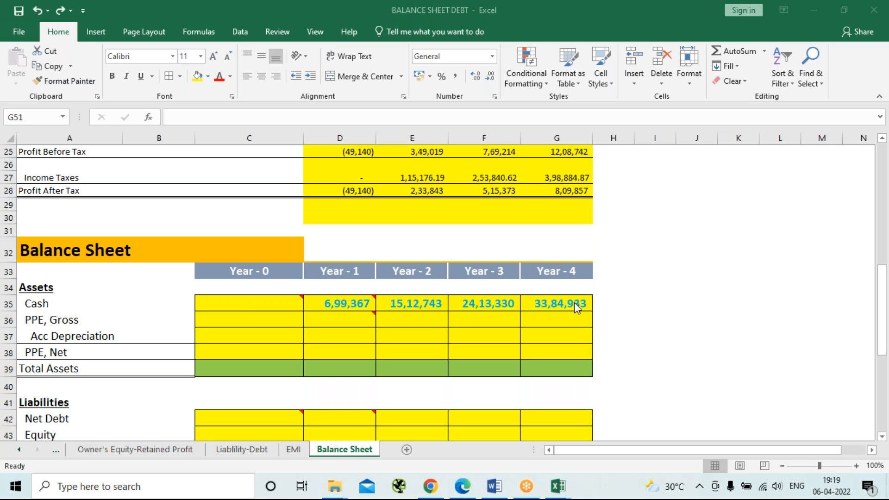
click(227, 316)
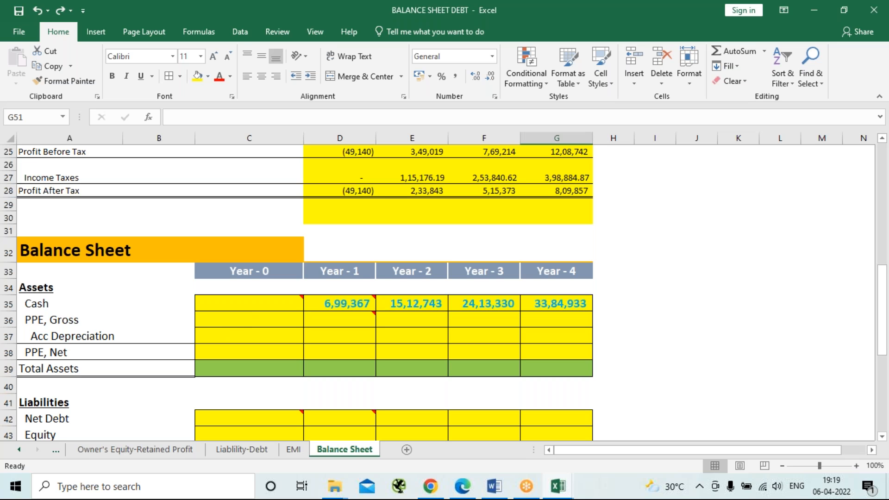
Enter the machine cost of 7500000 as the Year-0 gross PPE in C36.
click(235, 321)
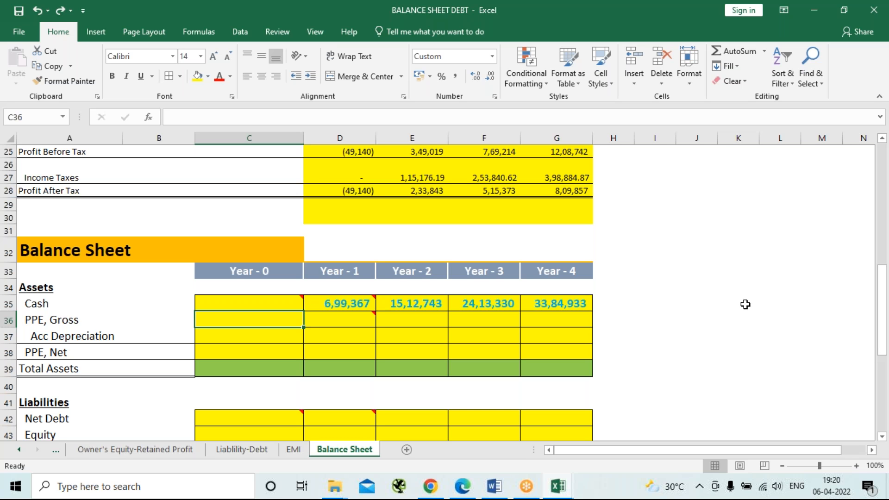
scroll(748, 298, up, 6)
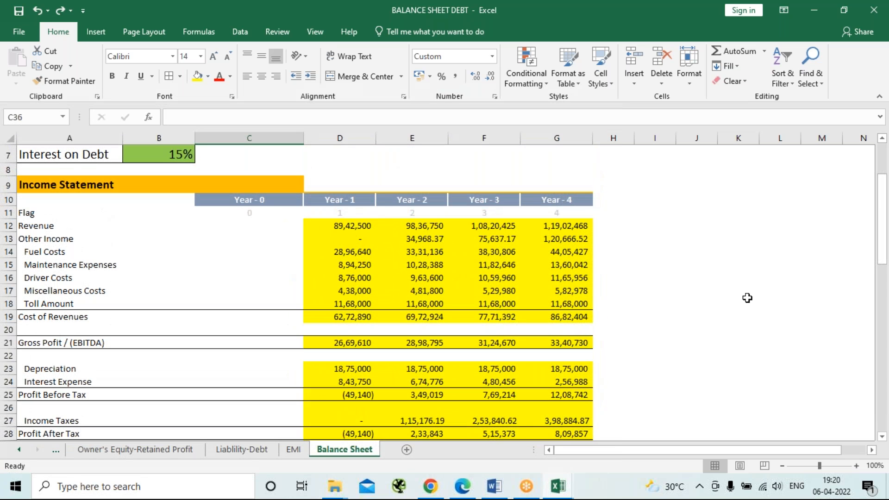
scroll(747, 298, up, 2)
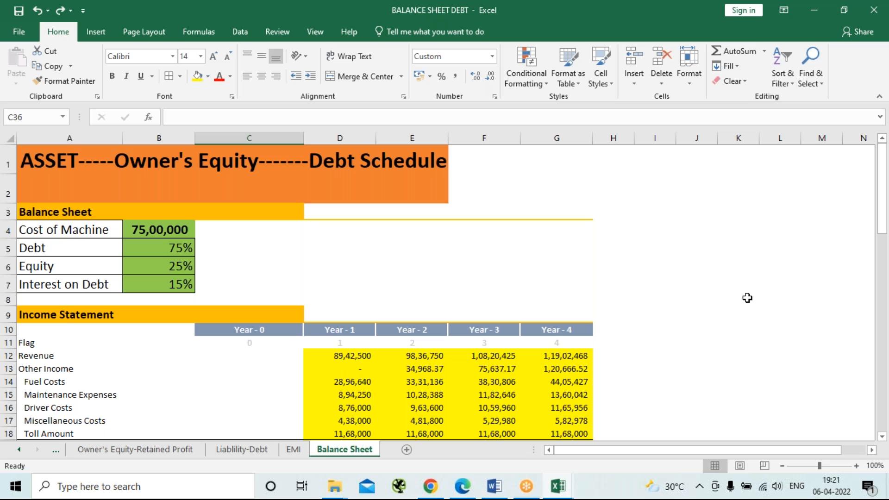
scroll(748, 298, down, 7)
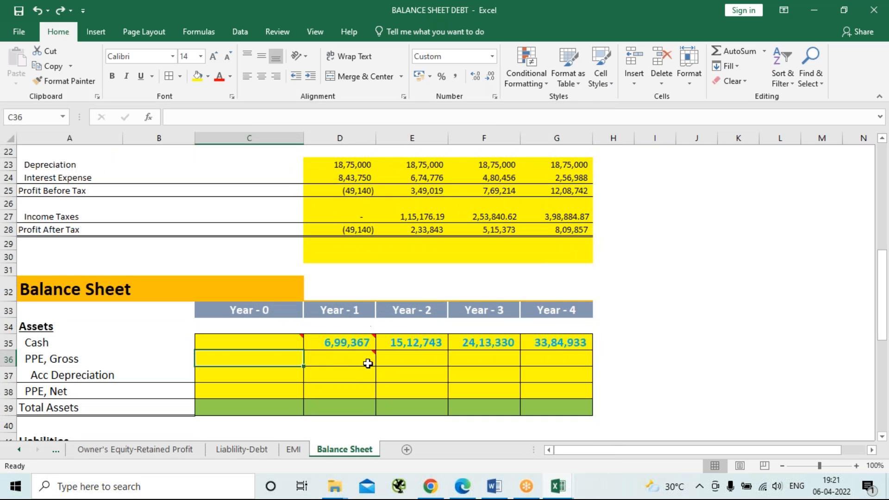
scroll(351, 387, up, 7)
scroll(350, 387, down, 7)
text(7)
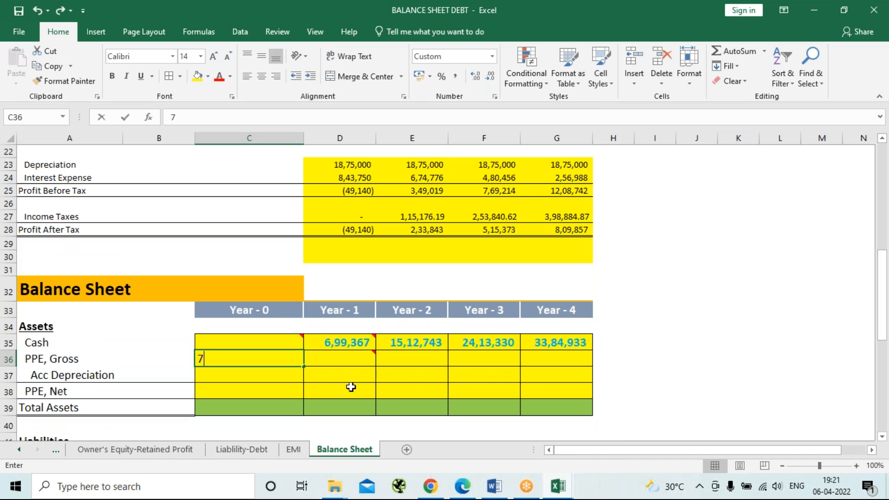
text(5,00,0000)
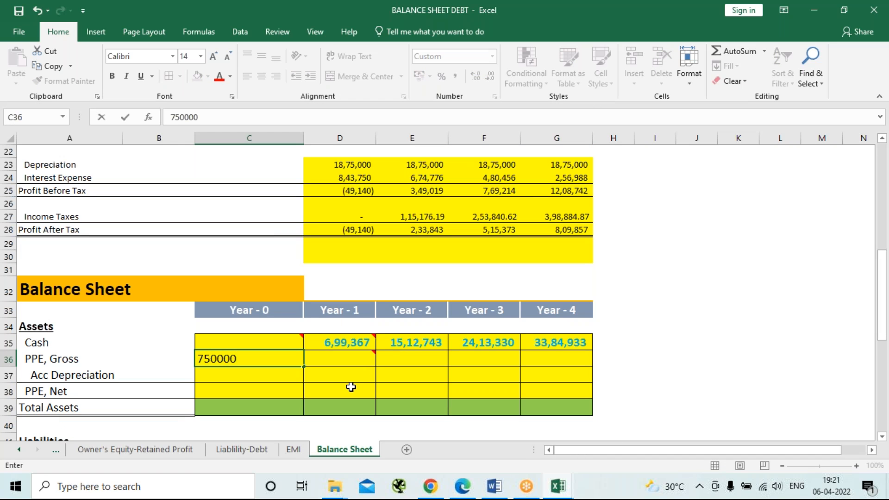
text(0)
key(Return)
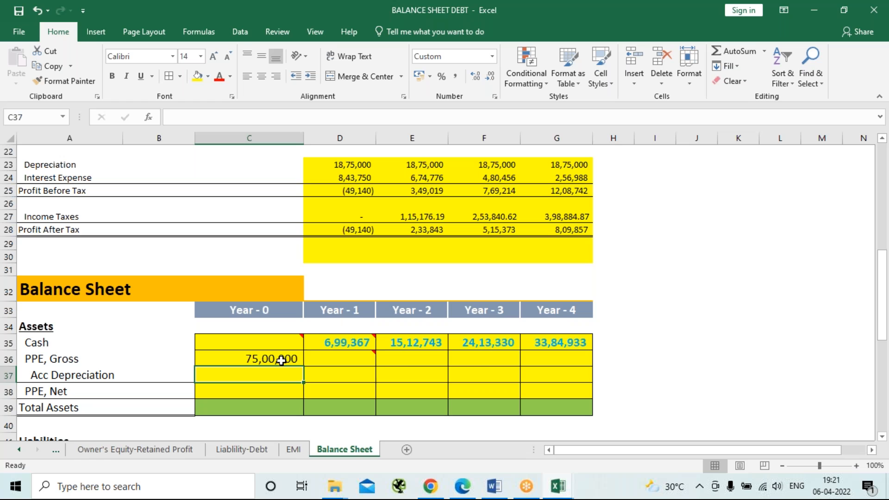
Copy the machine cost, debt, equity and interest assumptions in A4:B7 to I40, beside the balance sheet.
mouse_move(326, 357)
scroll(198, 328, up, 7)
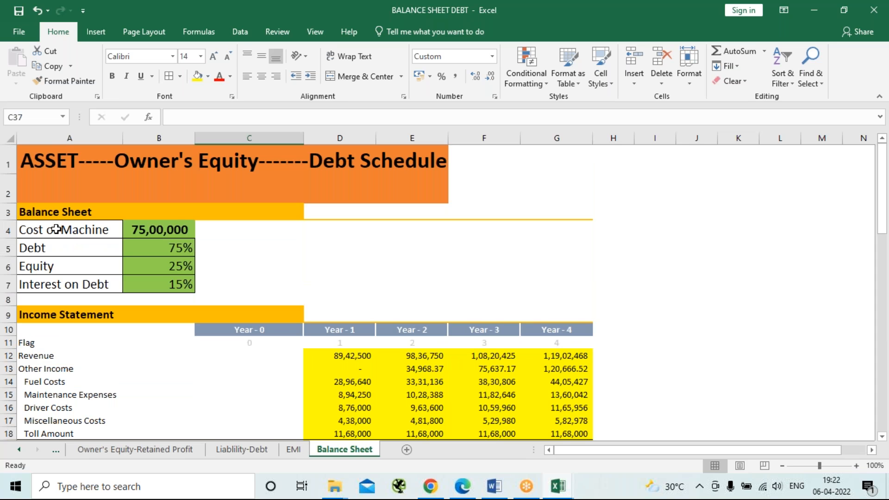
drag(56, 229, 176, 285)
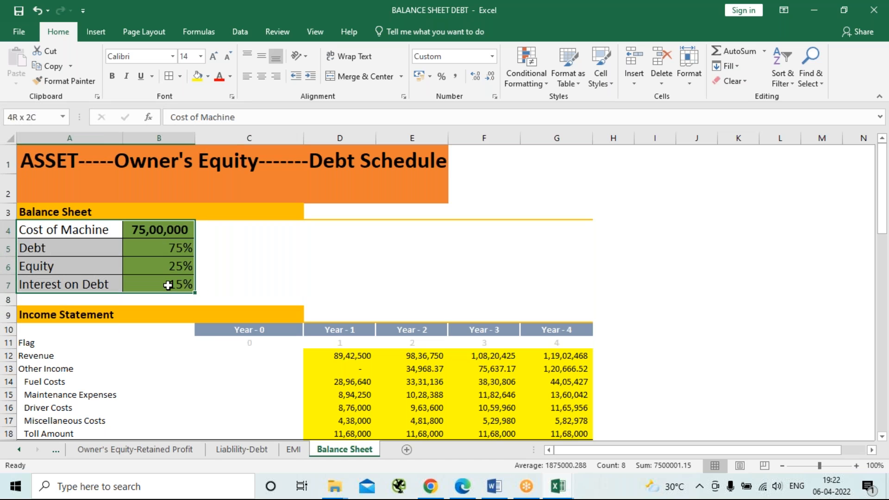
right_click(159, 258)
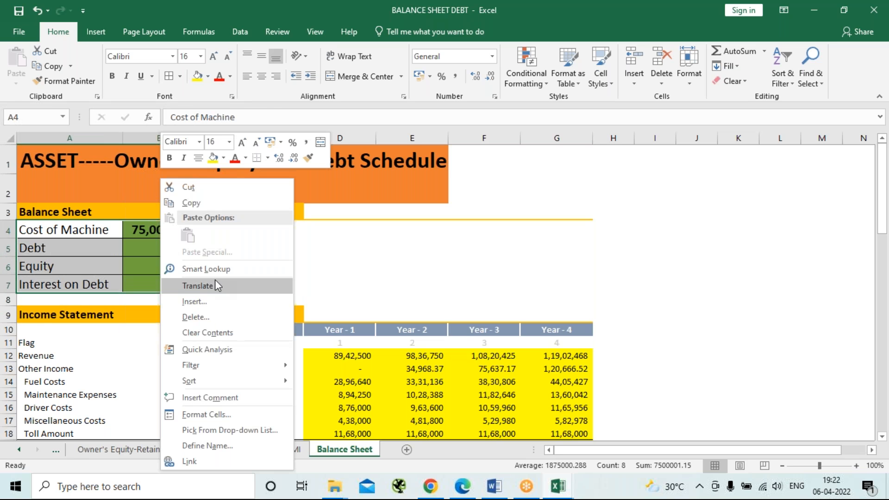
click(194, 204)
click(436, 259)
scroll(454, 284, down, 9)
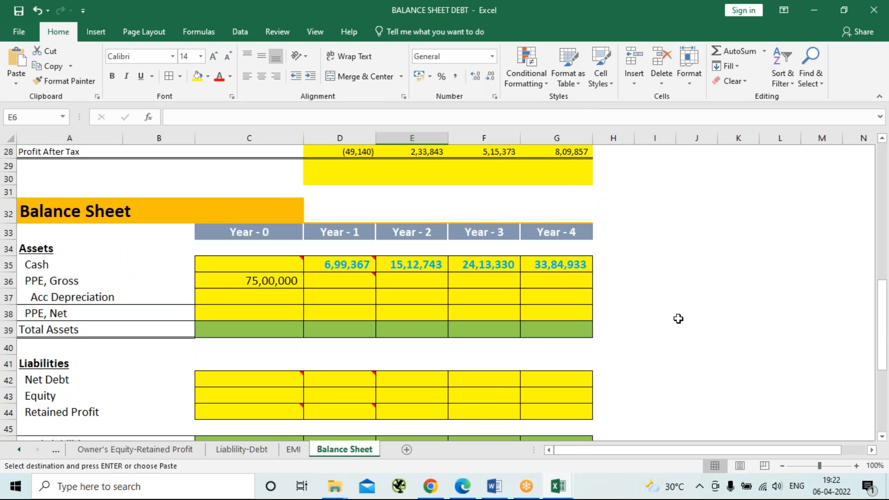
click(668, 343)
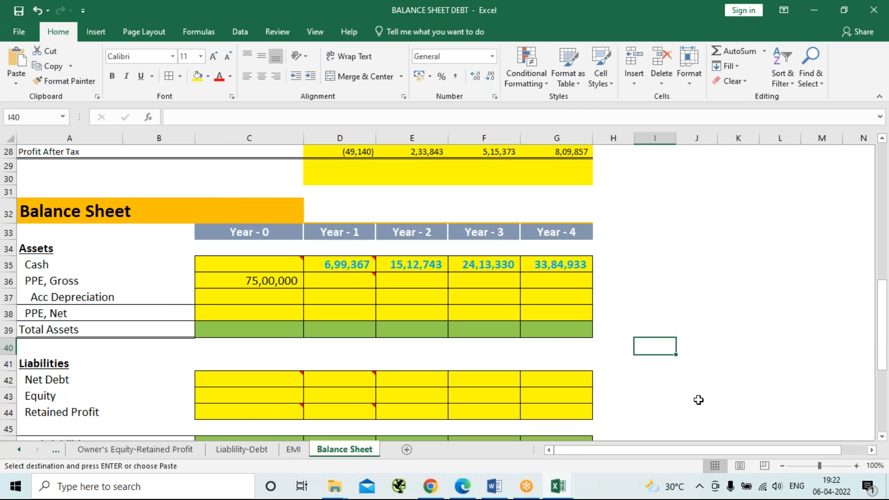
key(ctrl+v)
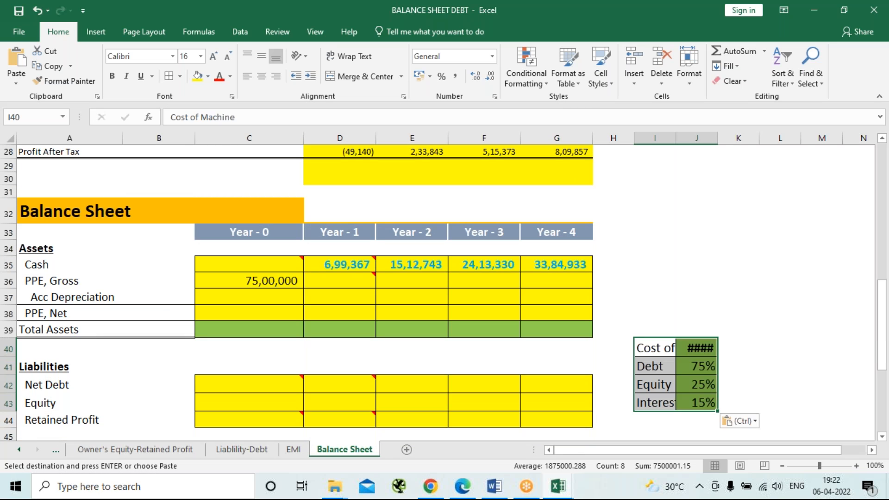
Autofit columns I and J to the copied assumptions table.
double_click(714, 134)
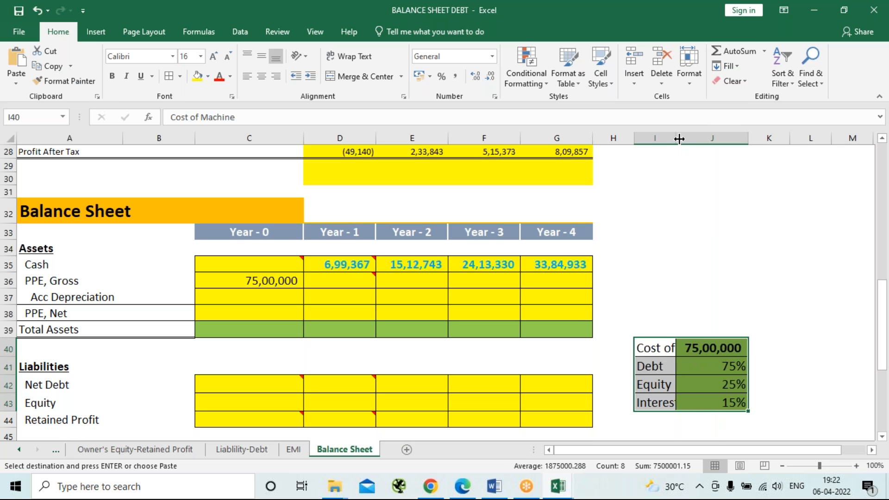
double_click(679, 138)
click(786, 278)
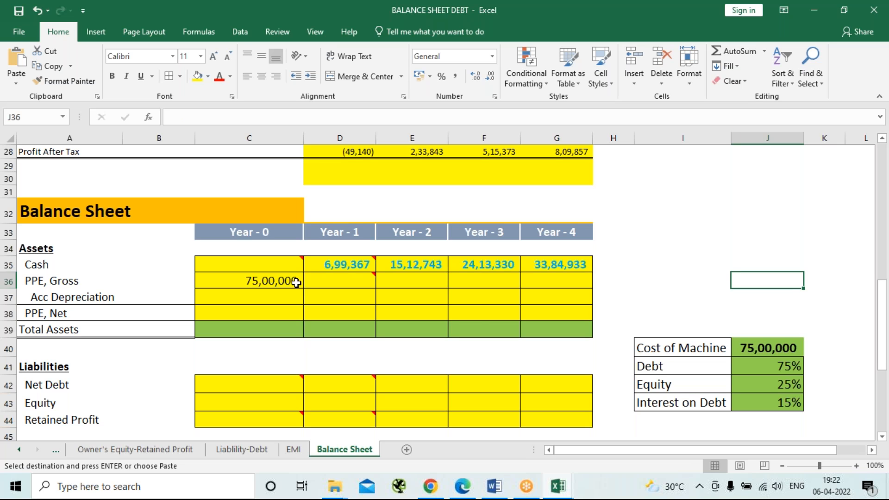
Fill the Year-0 gross PPE value across Year 1 to Year 4.
mouse_move(321, 280)
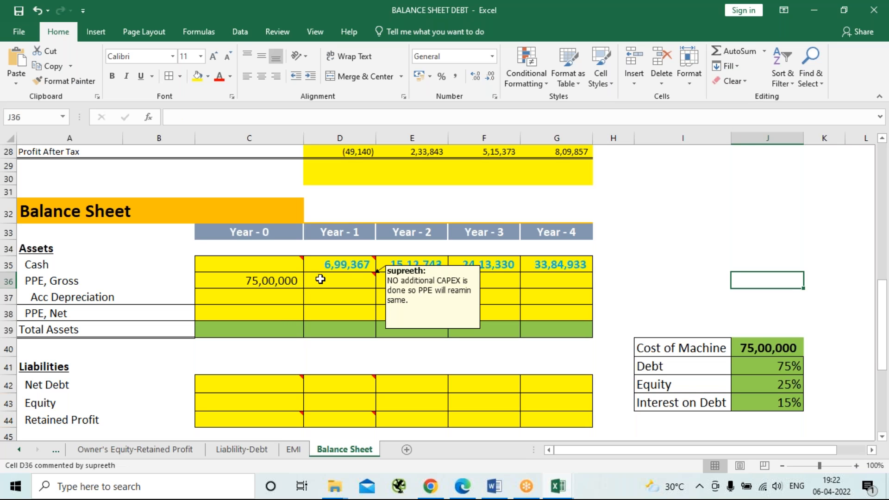
click(272, 281)
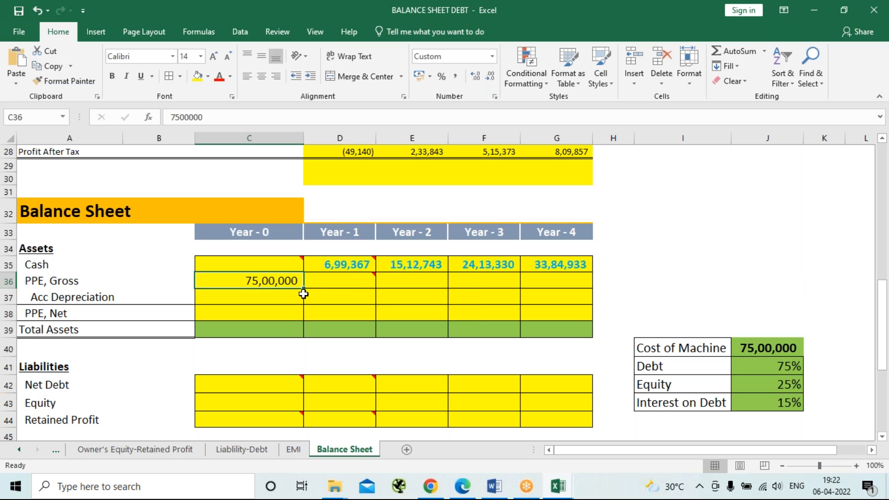
drag(303, 294, 571, 284)
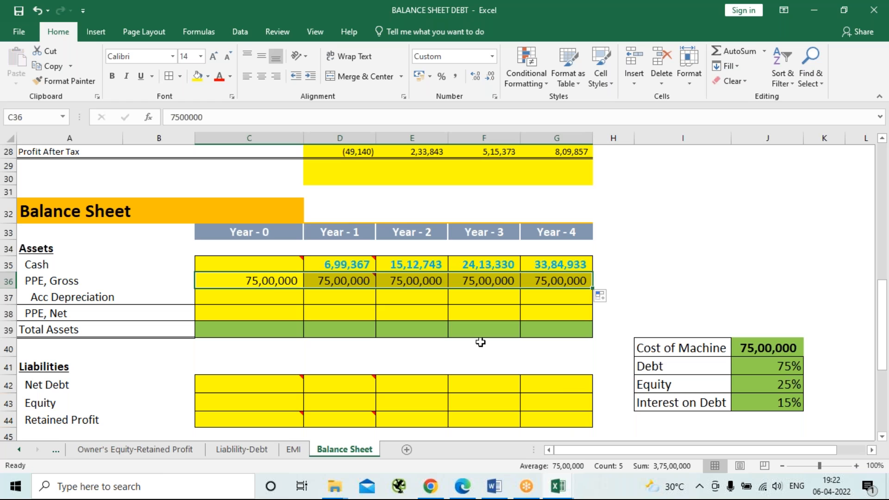
Add the label Depreciation in I38 and calculate the yearly amount in J38 with =7500000/4.
click(271, 295)
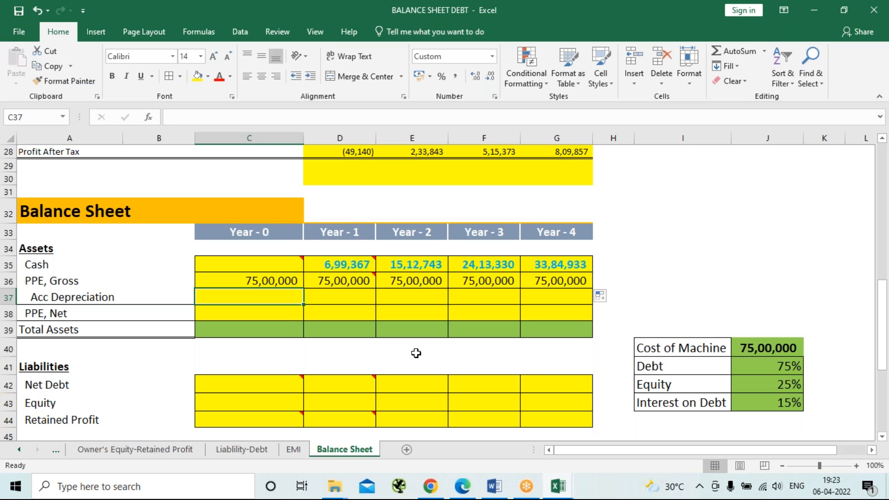
click(654, 313)
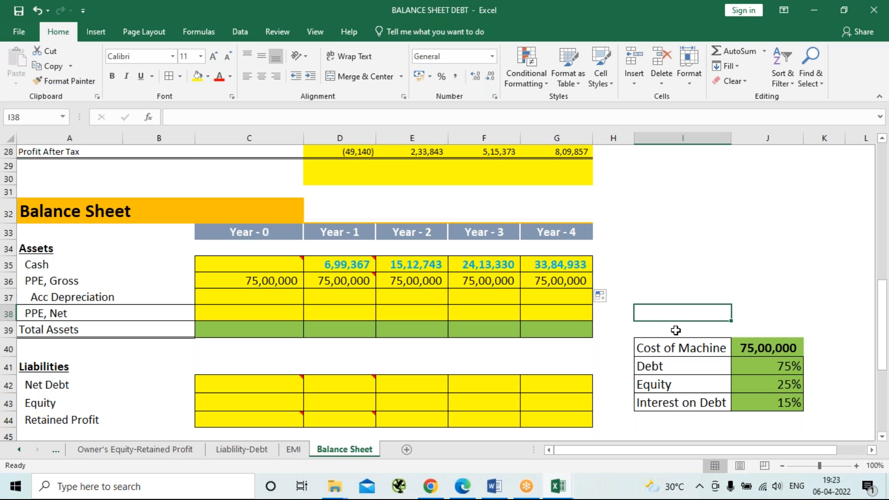
text(De)
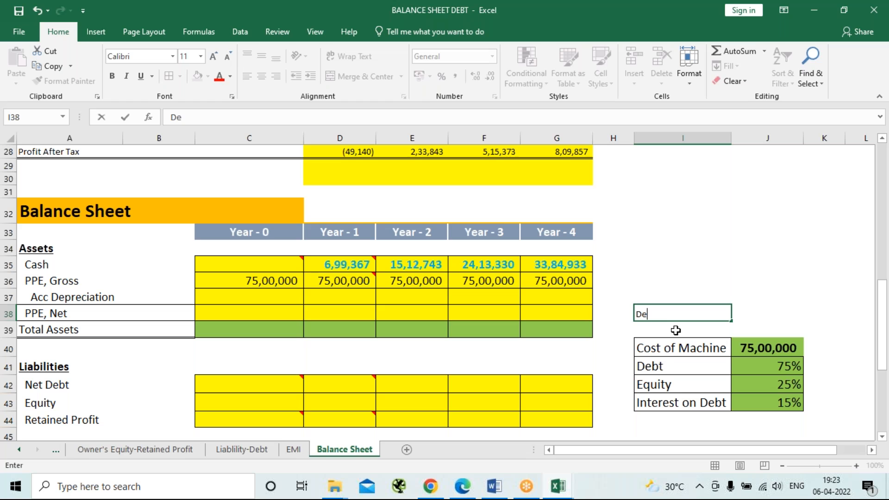
text(preciation)
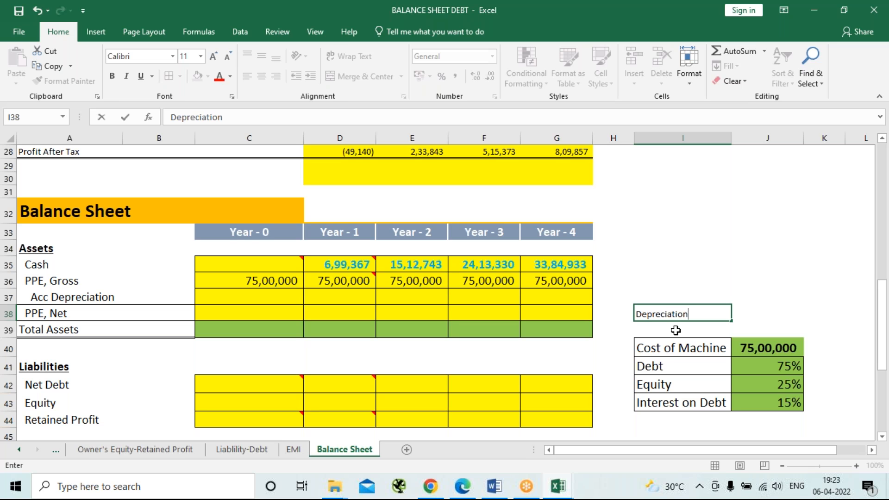
key(Tab)
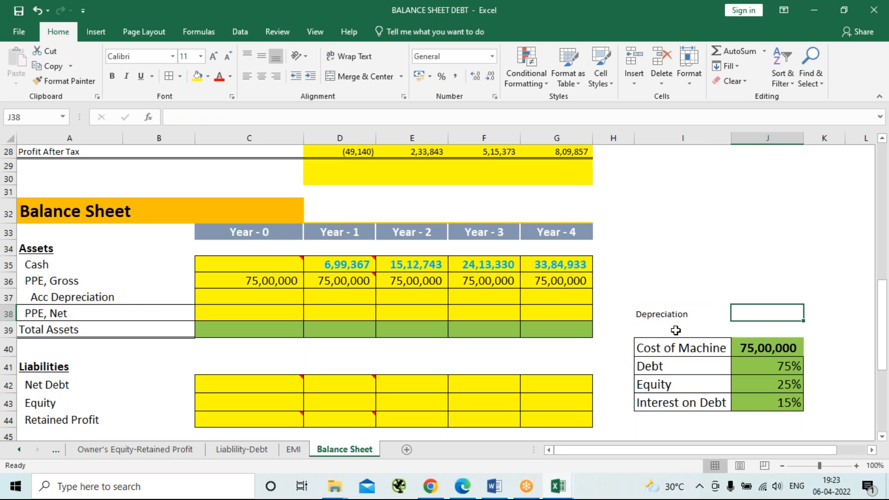
text(=75)
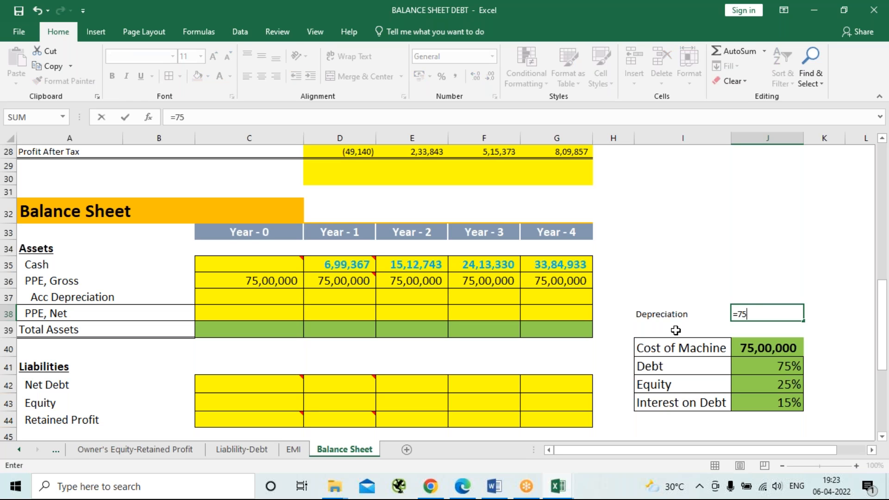
text(00000/)
text(4)
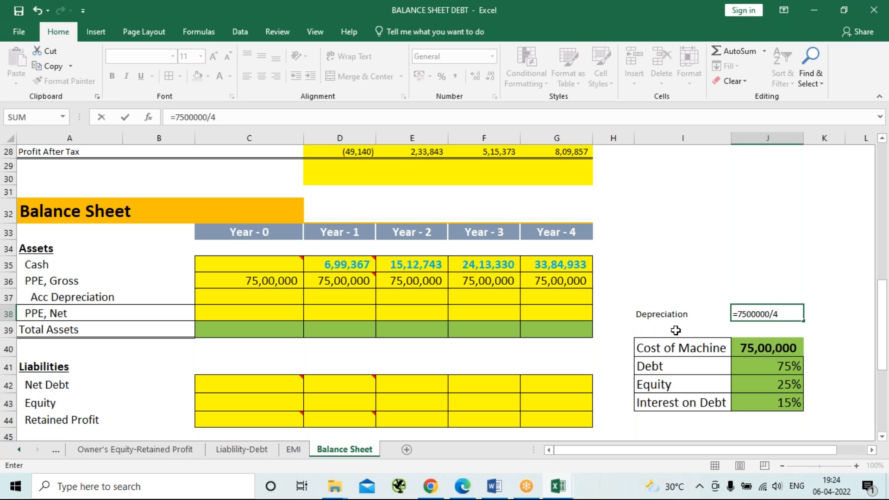
click(675, 330)
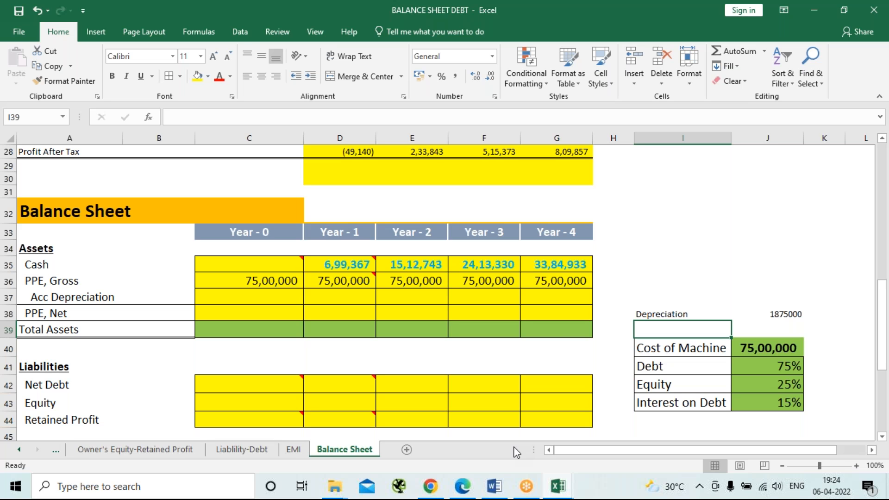
Enter accumulated depreciation of 0 for Year 0 and 1875000 for Year 1.
click(285, 298)
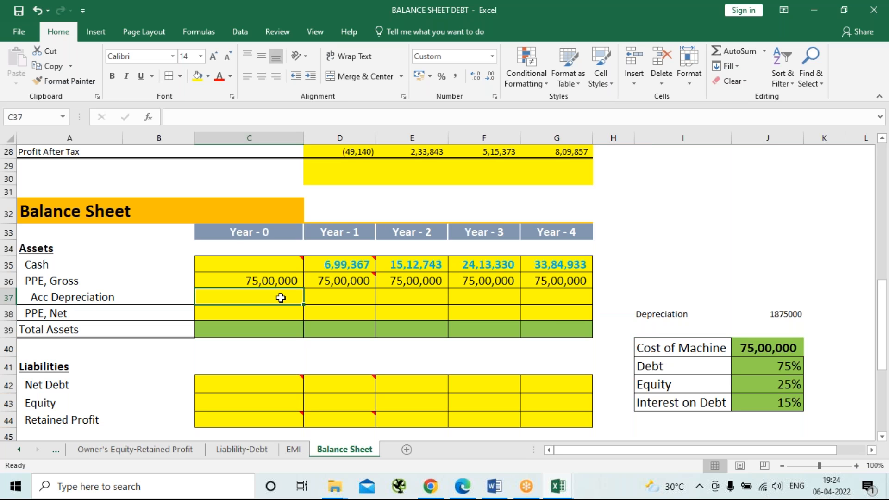
text(0)
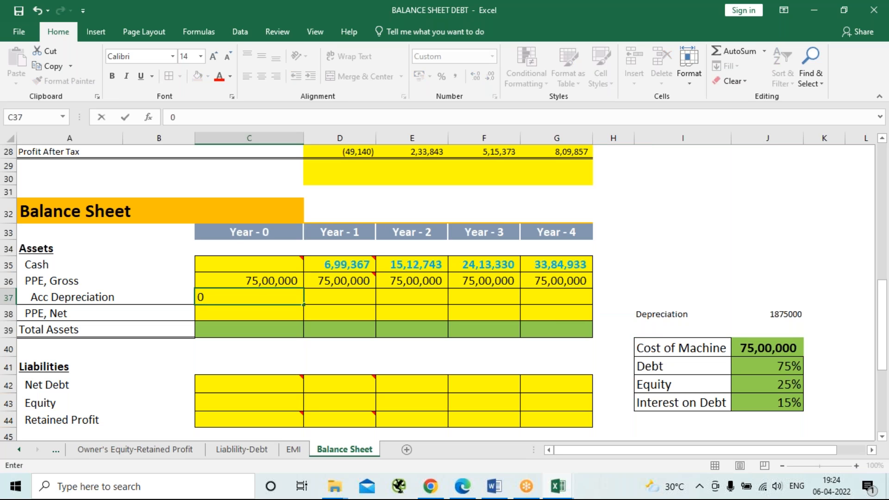
key(Tab)
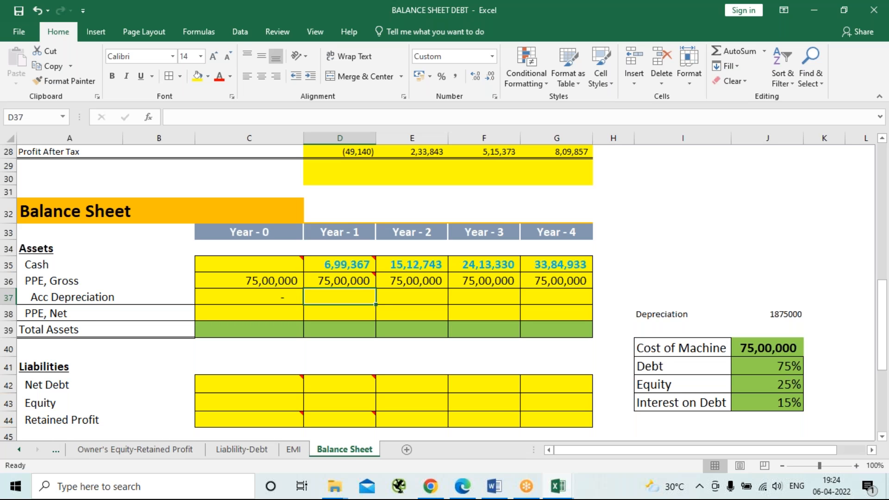
text(18)
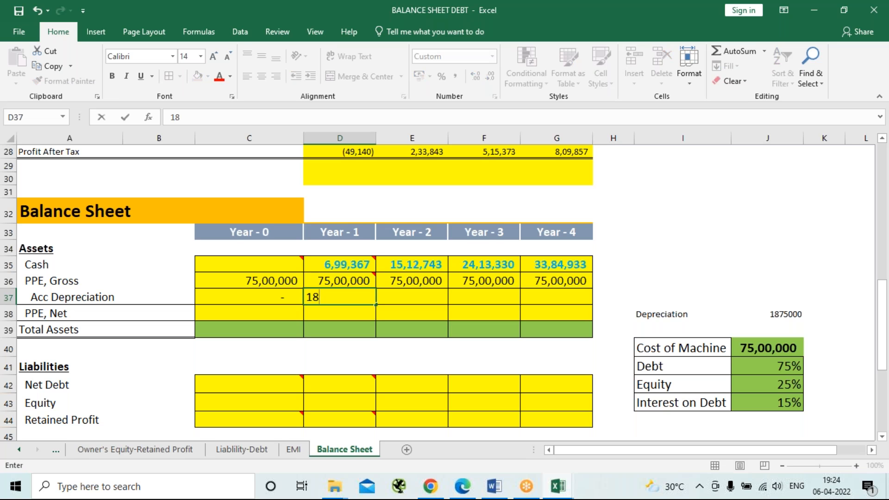
text(75000)
key(Tab)
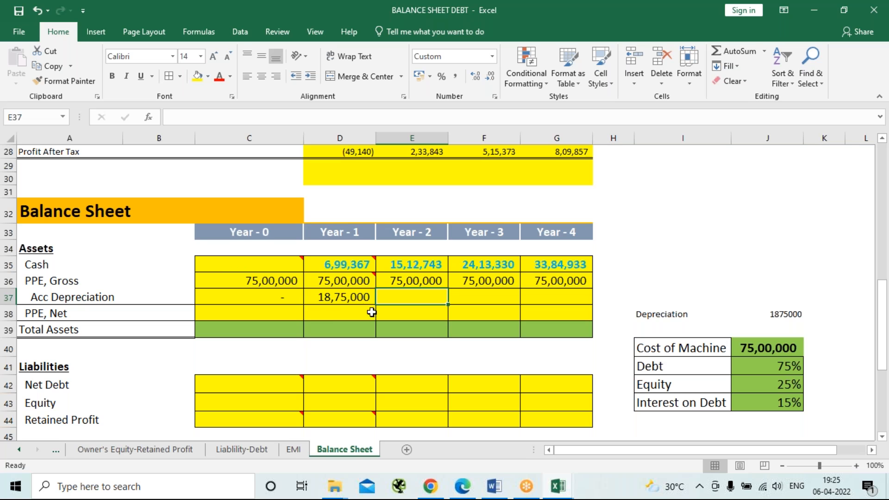
Replace the Year-1 accumulated depreciation in D37 with the formula =1875000+C37.
click(345, 300)
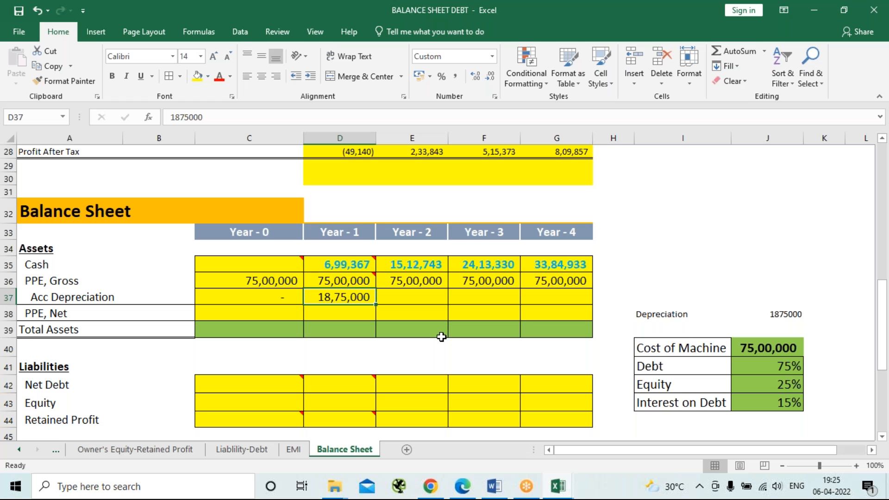
text(1875000)
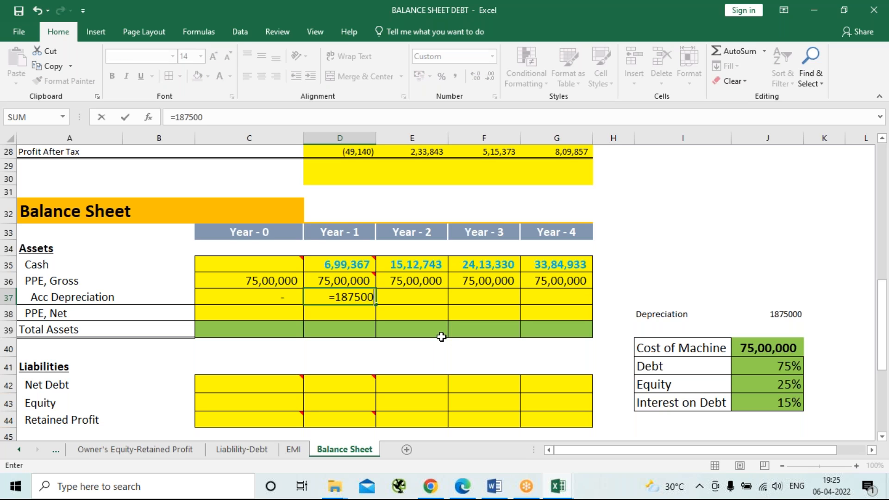
text(+)
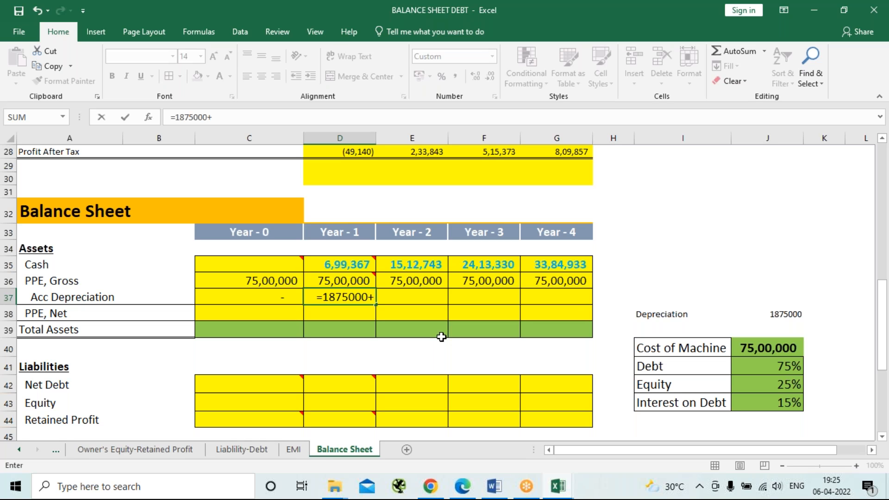
key(Left)
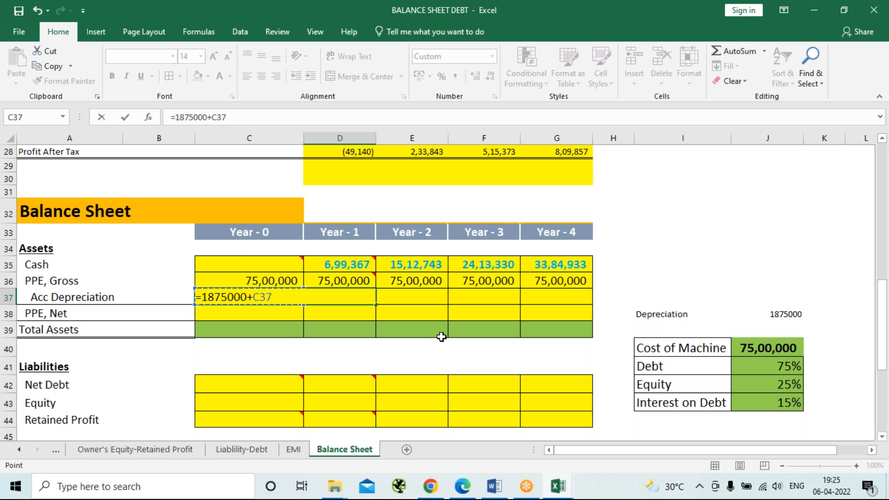
key(Return)
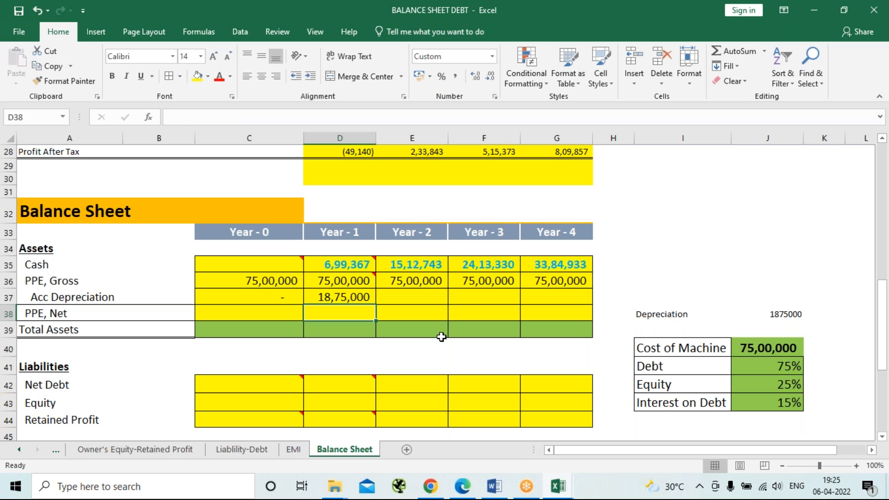
key(Up)
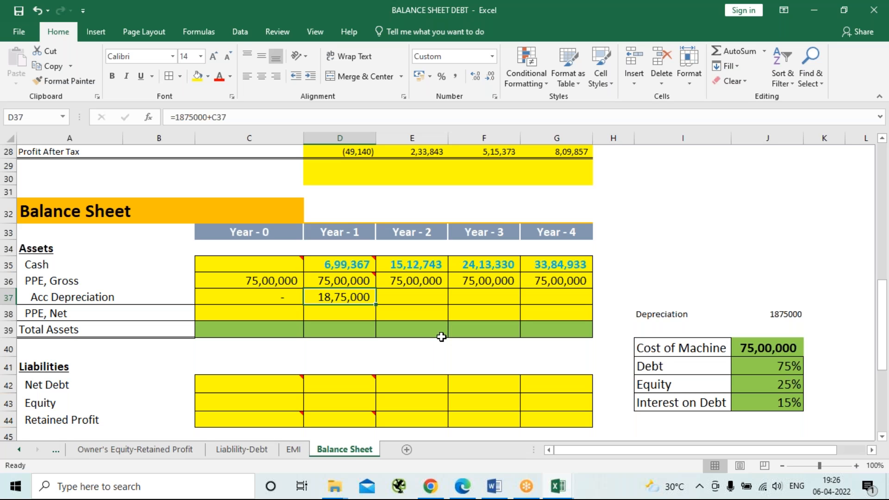
Calculate the Year-2 accumulated depreciation in E37 with =1875000+D37.
click(404, 298)
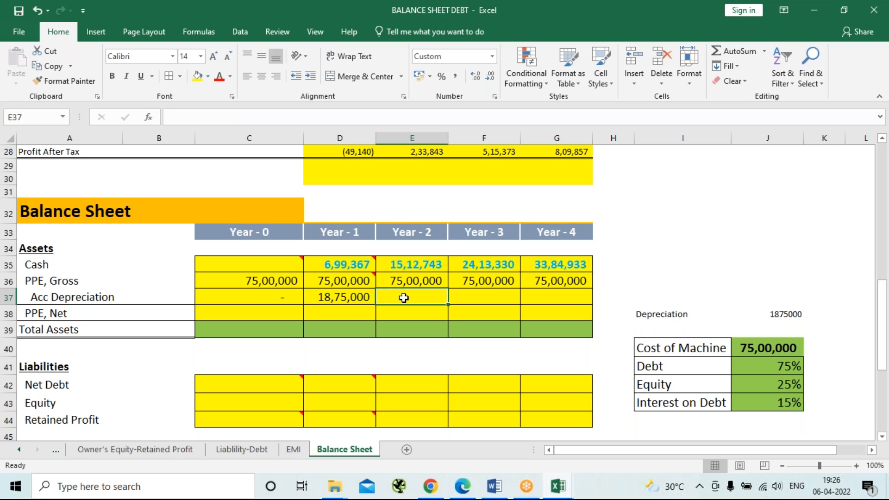
text(=)
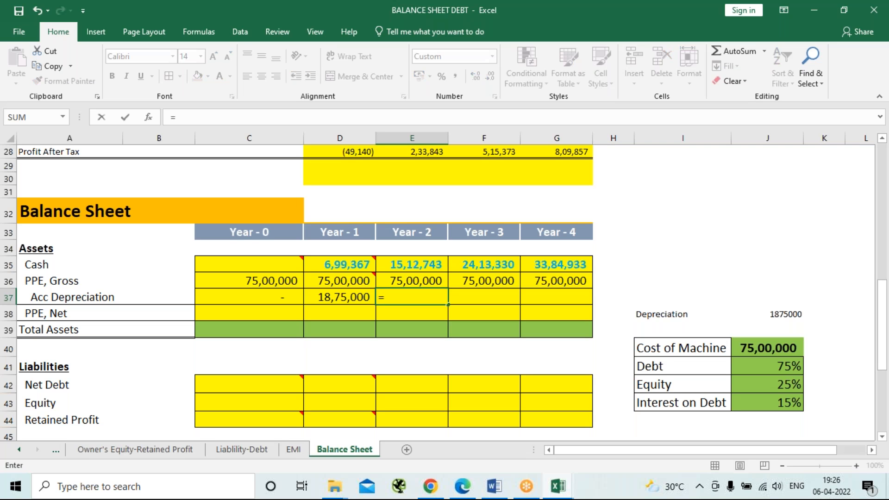
text(1875000)
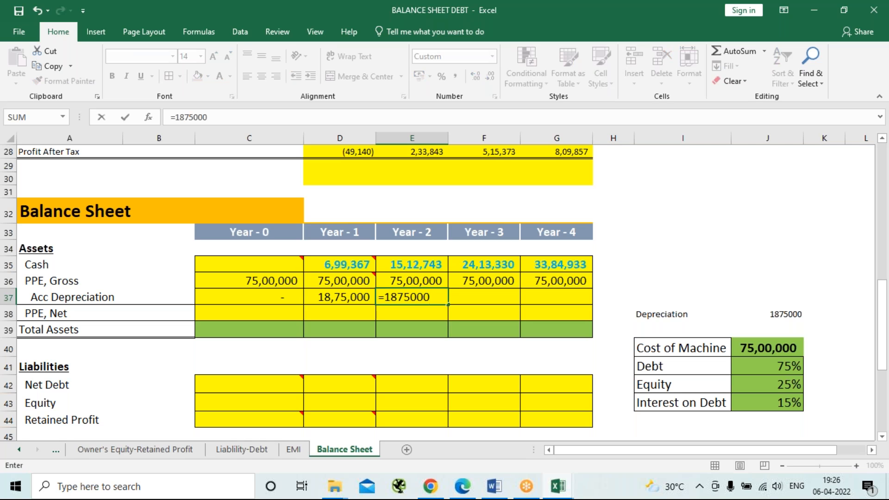
text(+)
key(Left)
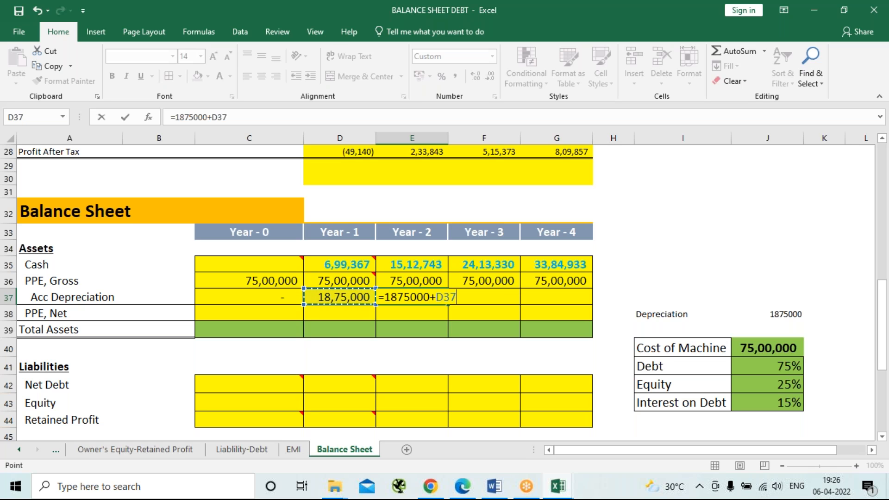
key(Return)
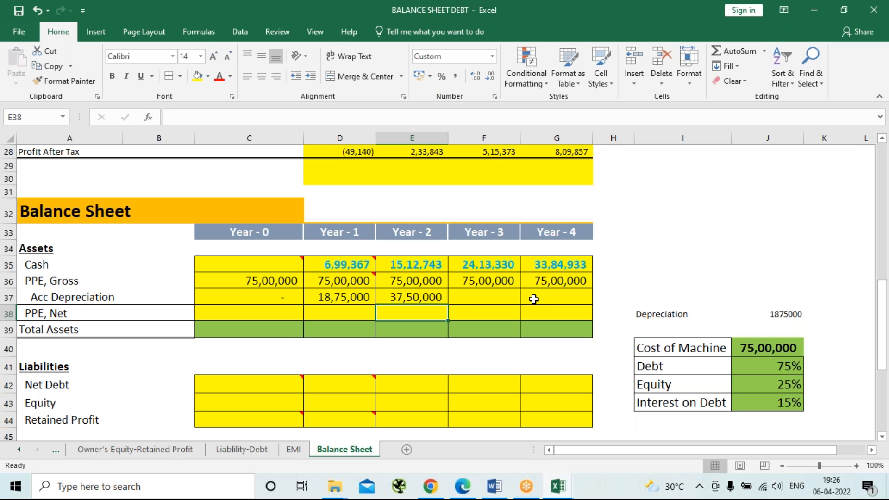
Calculate the Year-3 accumulated depreciation in F37 with =1875000+E37.
click(486, 300)
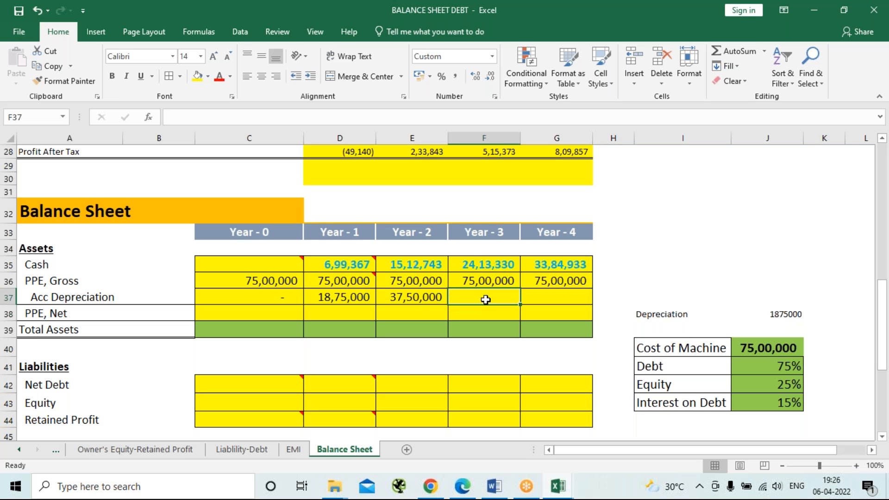
text(=1)
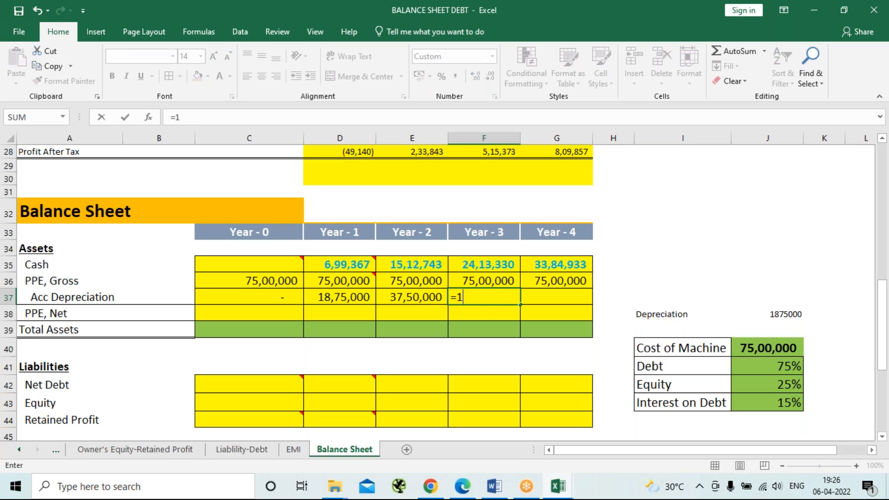
text(875000)
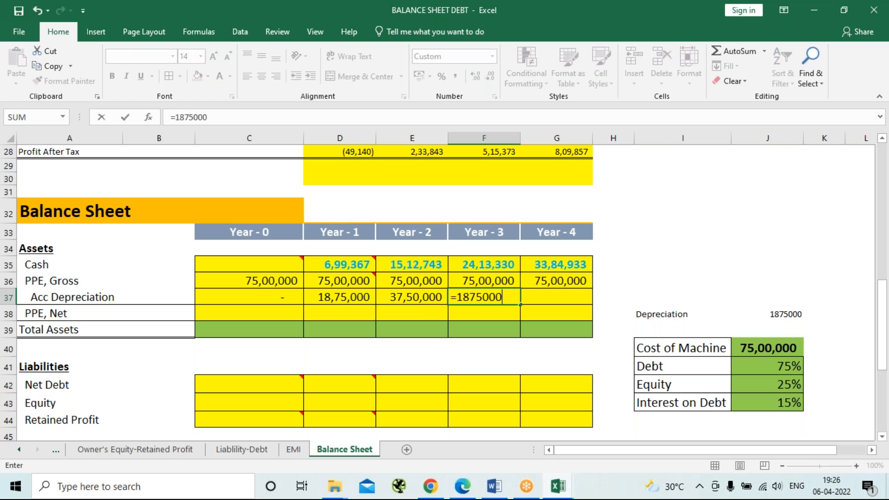
text(+)
key(Left)
key(Return)
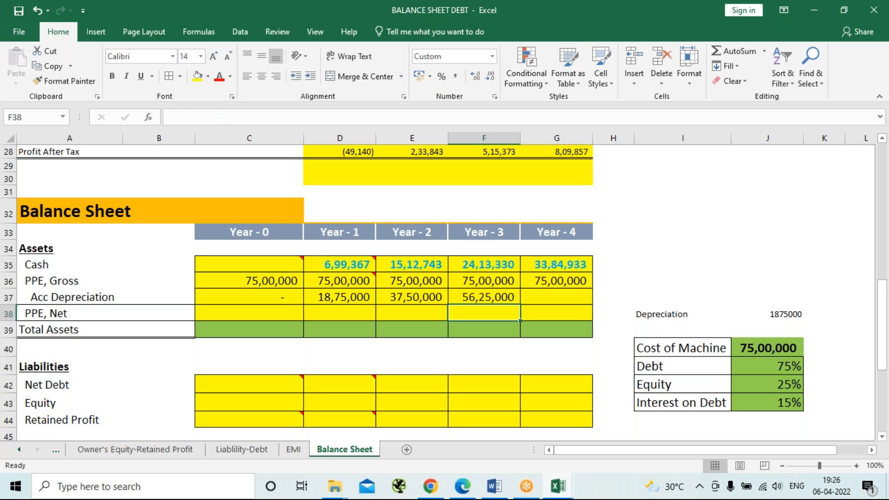
key(Up)
text(0)
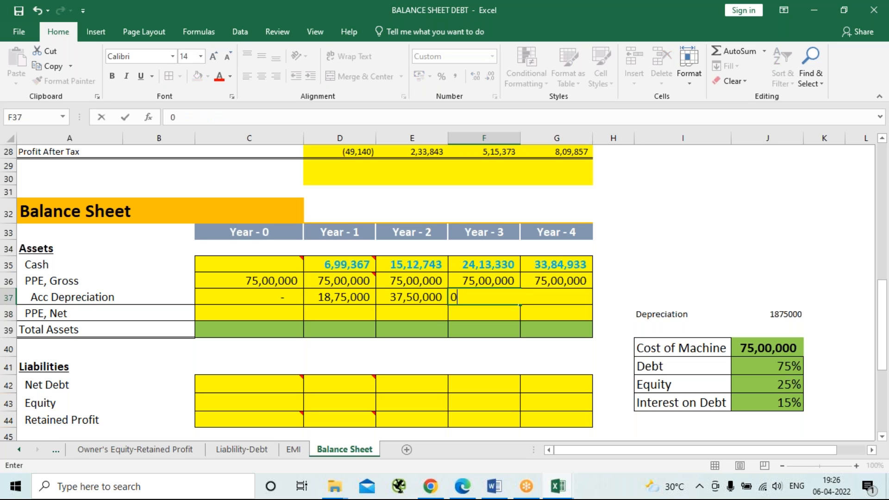
key(ctrl+z)
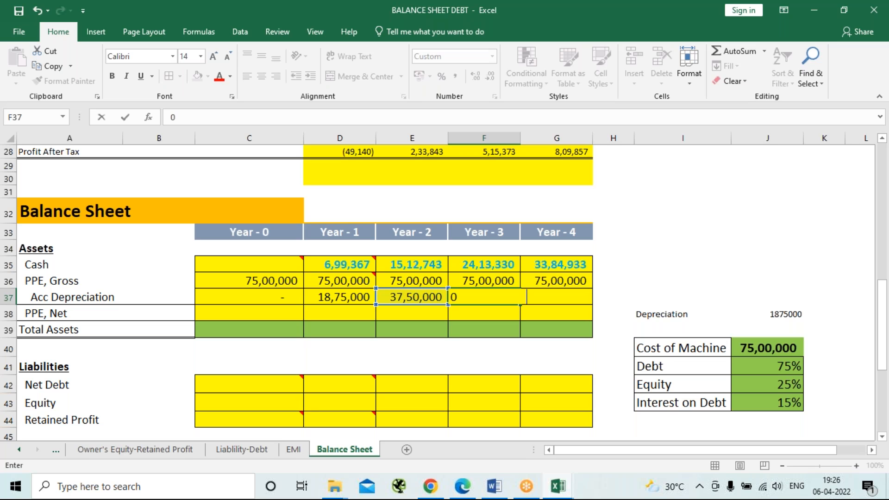
key(Return)
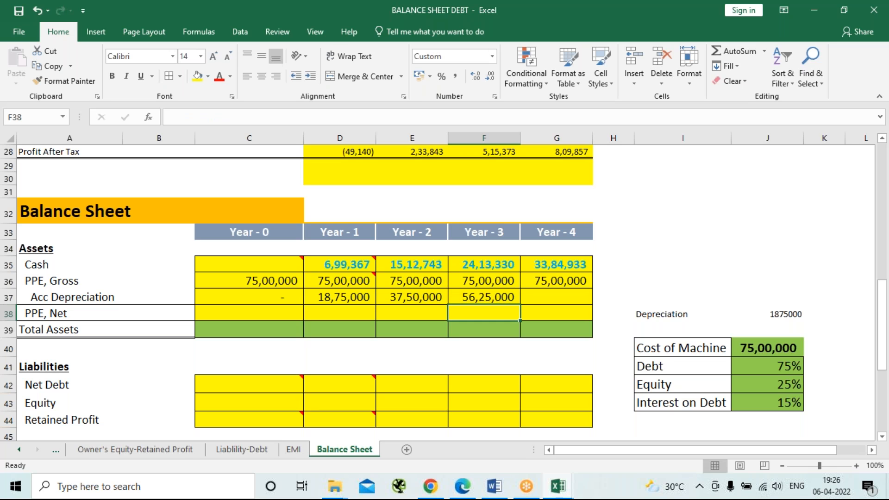
Calculate the Year-4 accumulated depreciation in G37 with =1875000+F37.
key(Up)
key(Right)
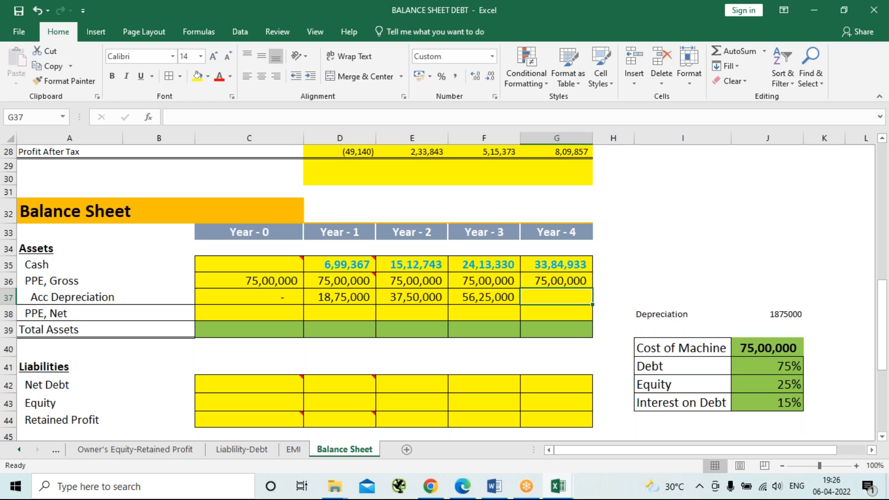
text(=)
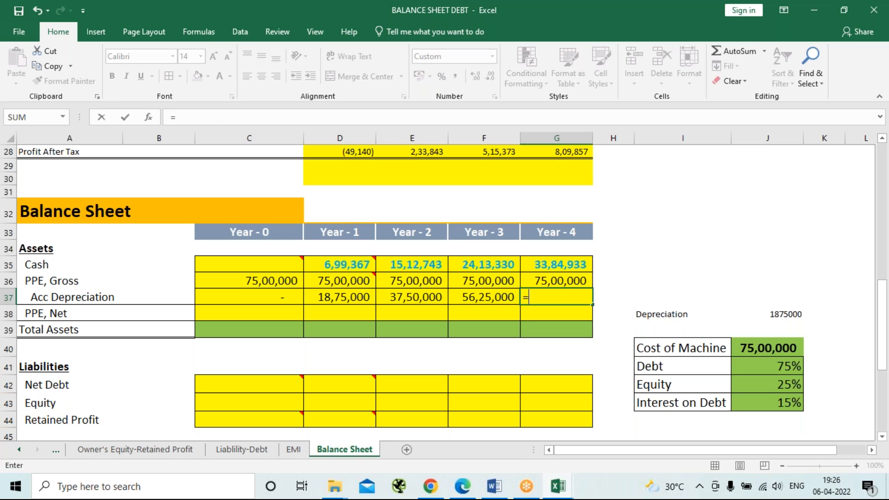
text(1875000)
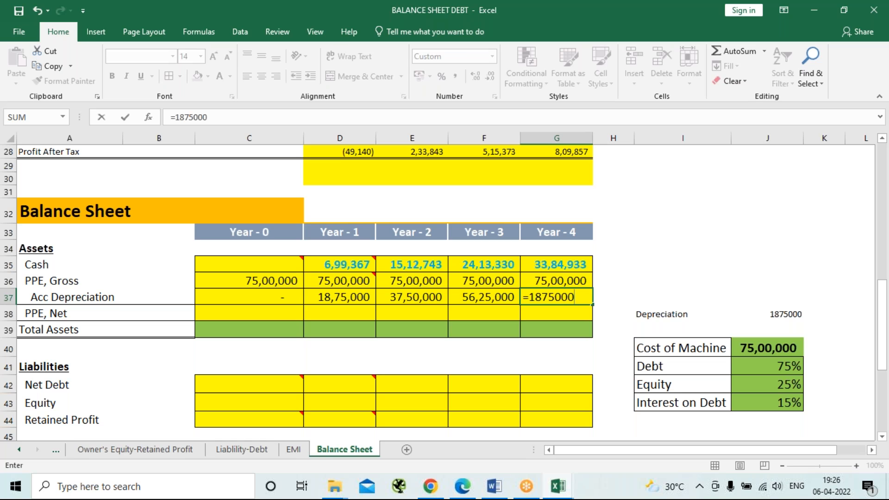
text(+)
key(Left)
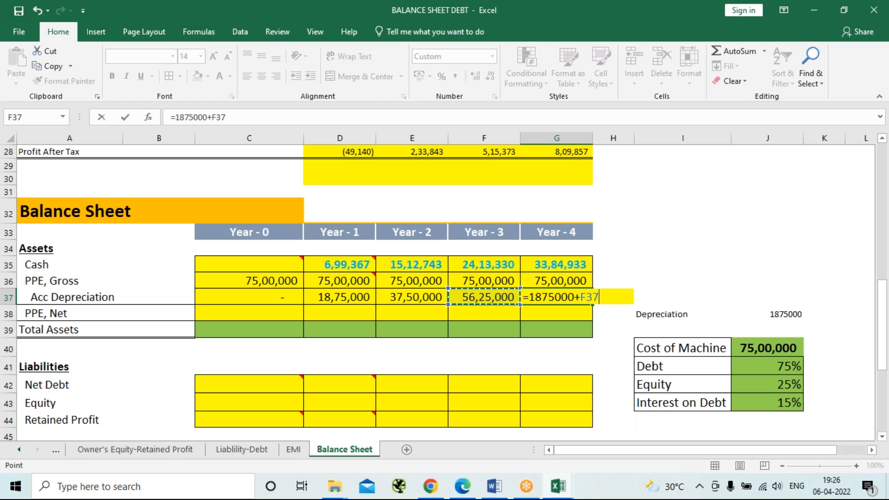
key(Return)
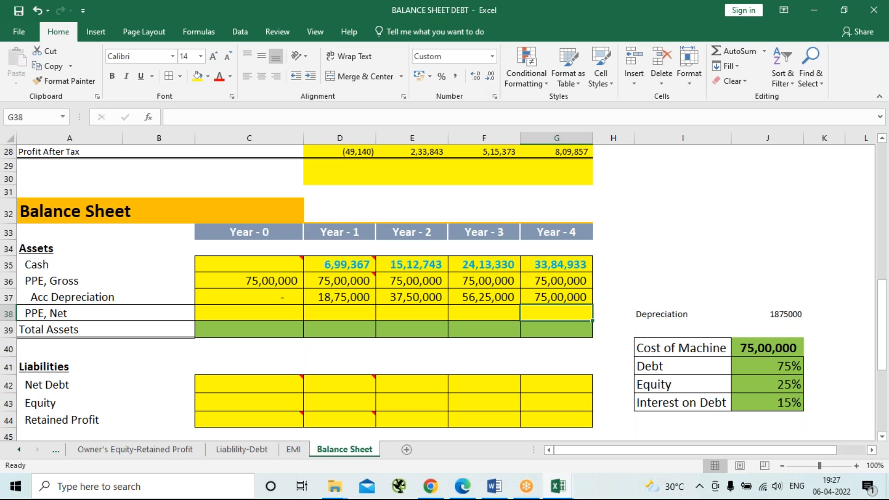
Calculate the Year-0 net PPE in C38 as gross PPE minus accumulated depreciation, =C36-C37.
click(278, 315)
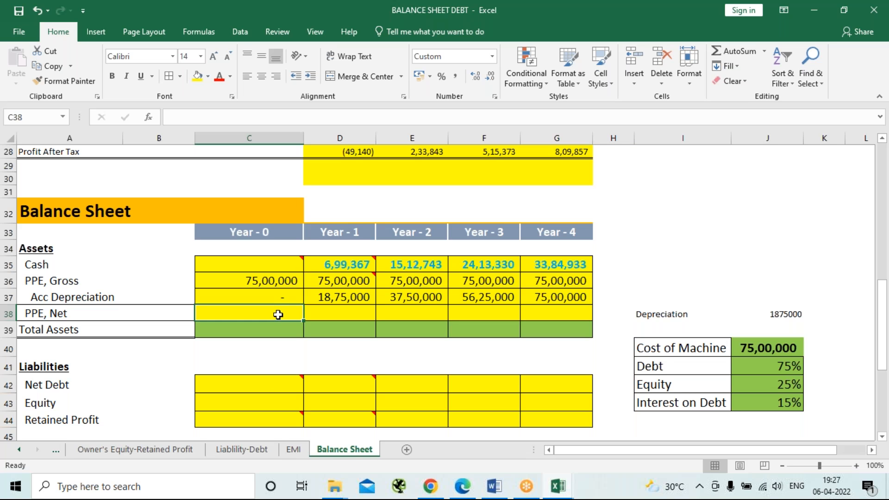
text(=)
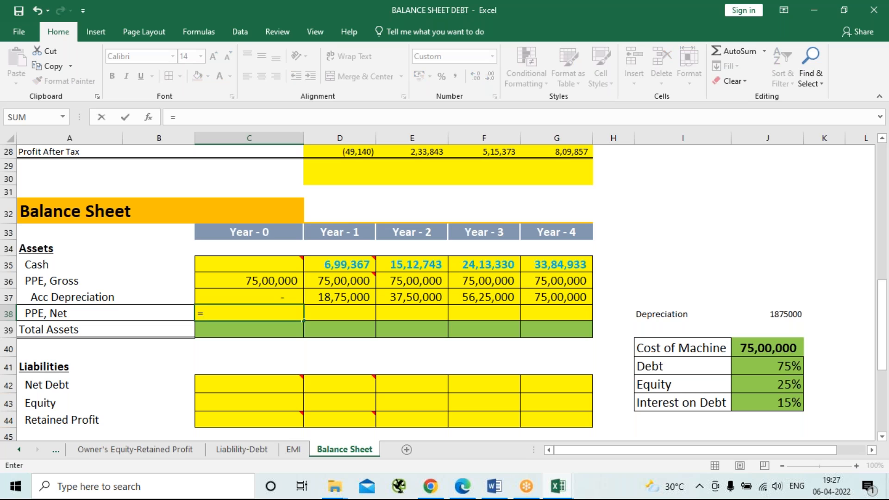
key(Up)
key(Up)
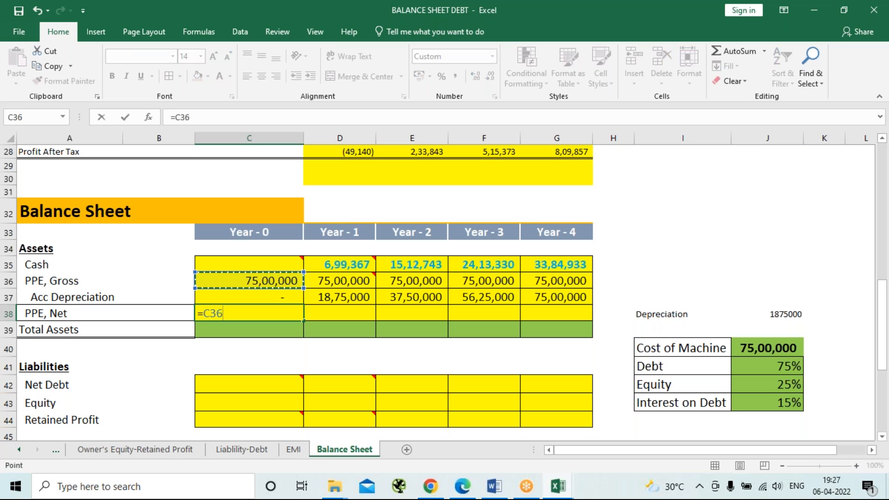
text(-)
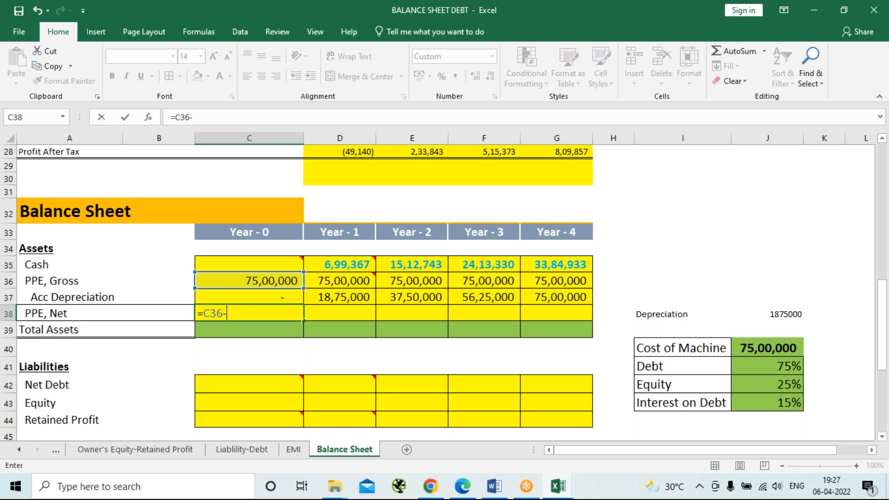
key(Up)
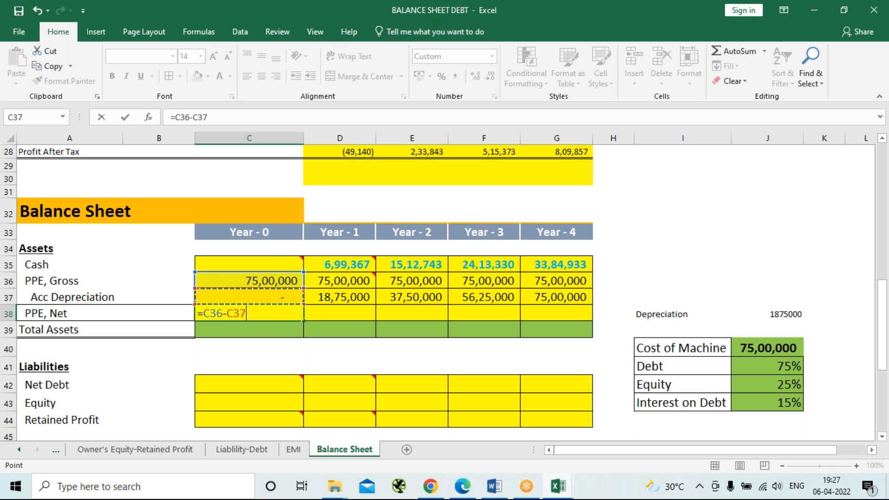
key(Return)
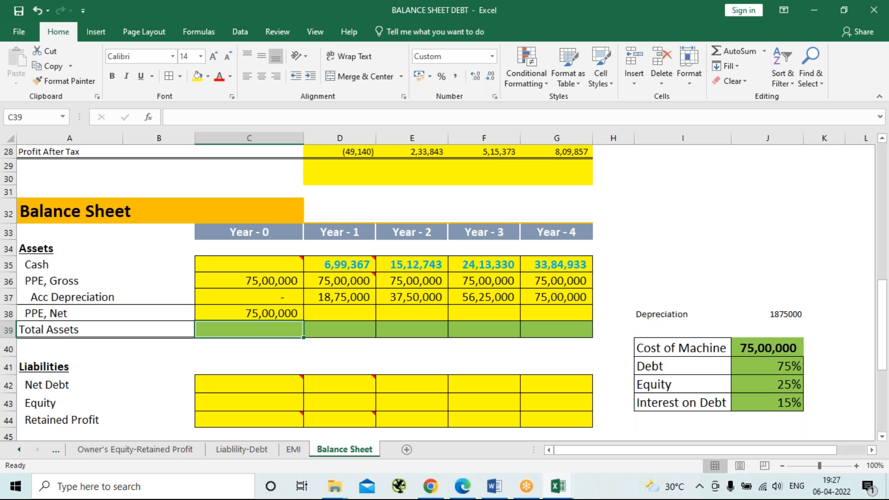
Fill the Year-0 net PPE formula across Year 1 to Year 4 in row 38.
key(Up)
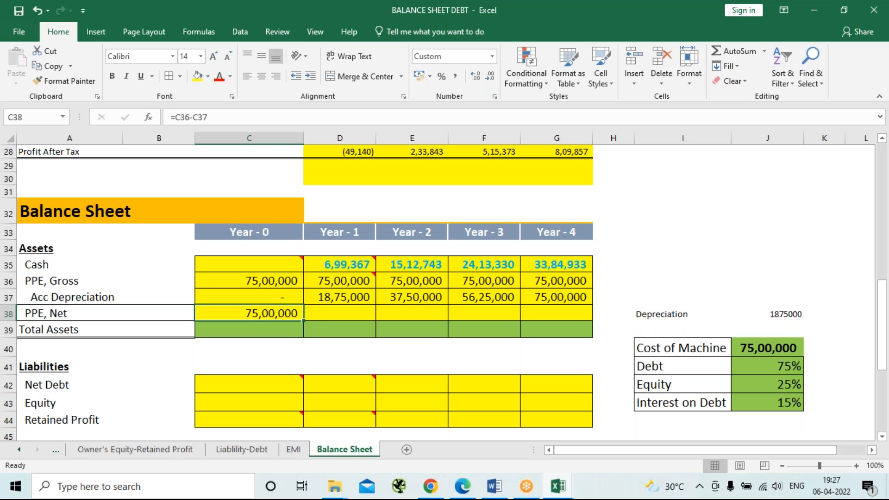
key(shift+Right)
key(shift+Right)
key(shift+Right)
key(shift+Right)
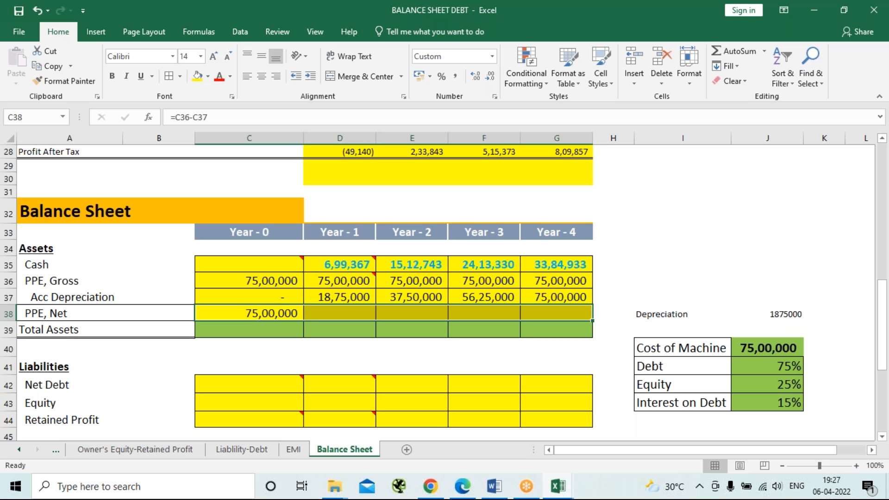
key(ctrl+r)
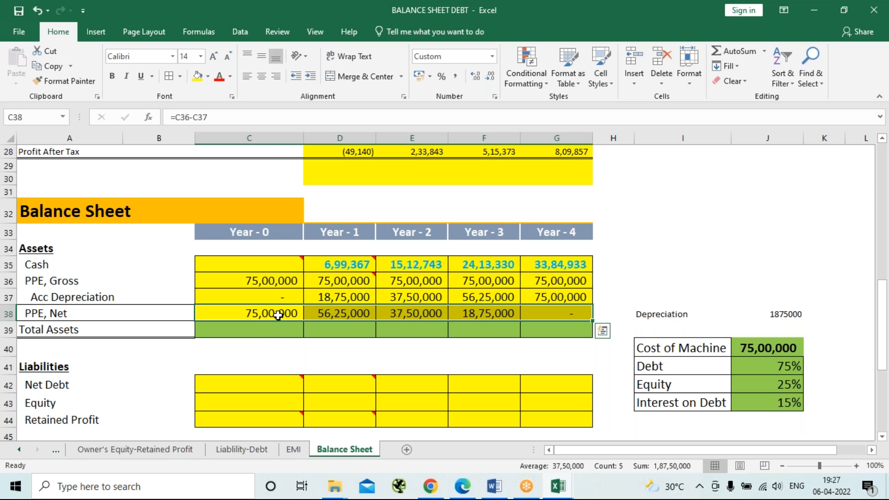
Calculate the Year-0 total assets in C39 as cash plus net PPE, =C35+C38.
click(267, 329)
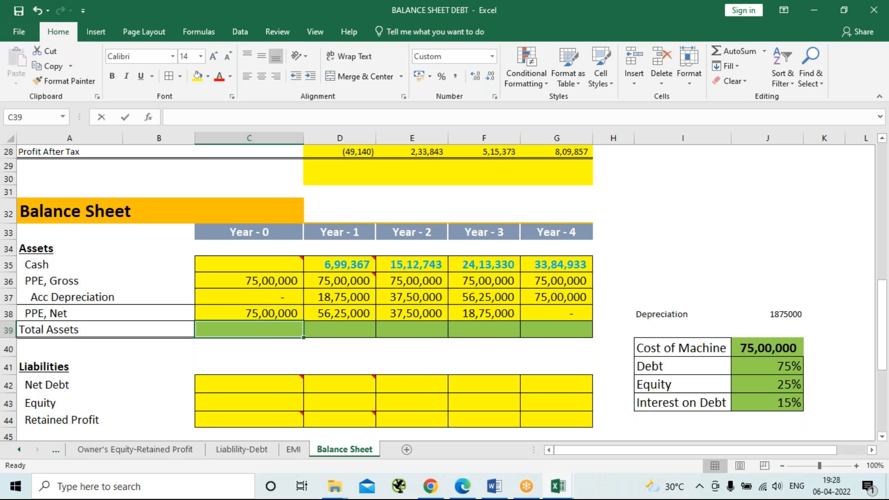
text(=)
key(Up)
key(Up)
key(Up)
key(Up)
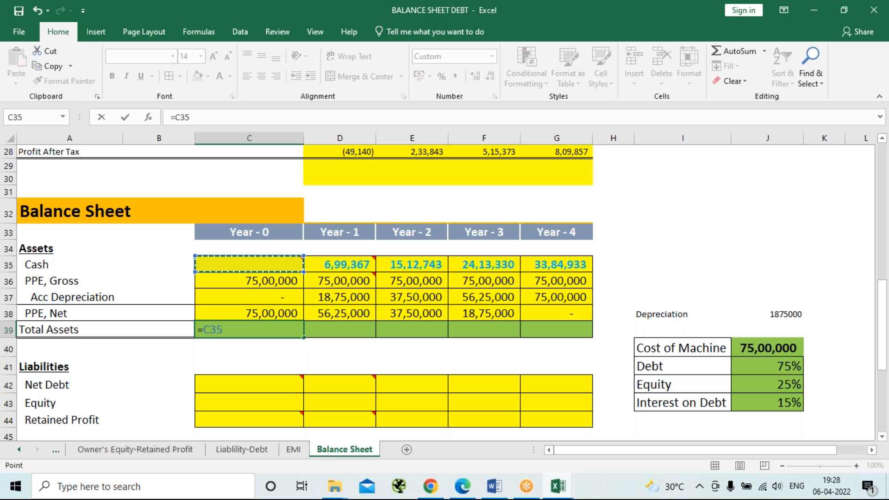
text(+)
key(Up)
key(Up)
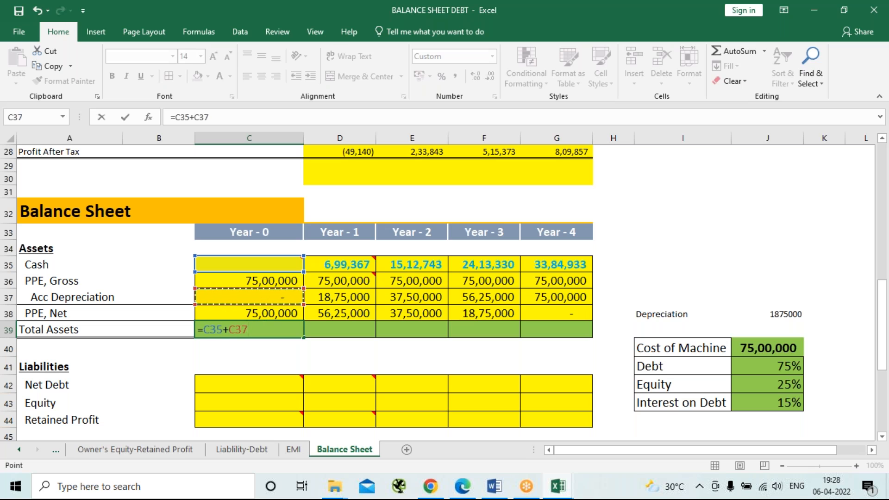
key(Down)
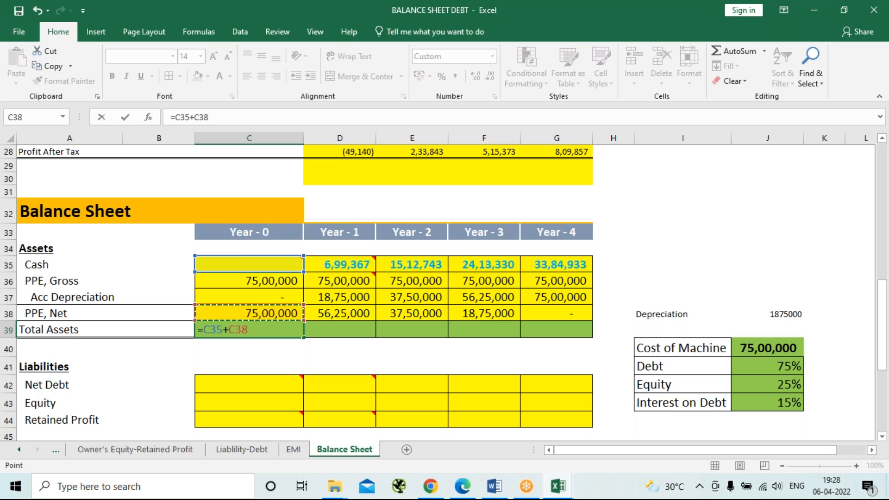
key(Return)
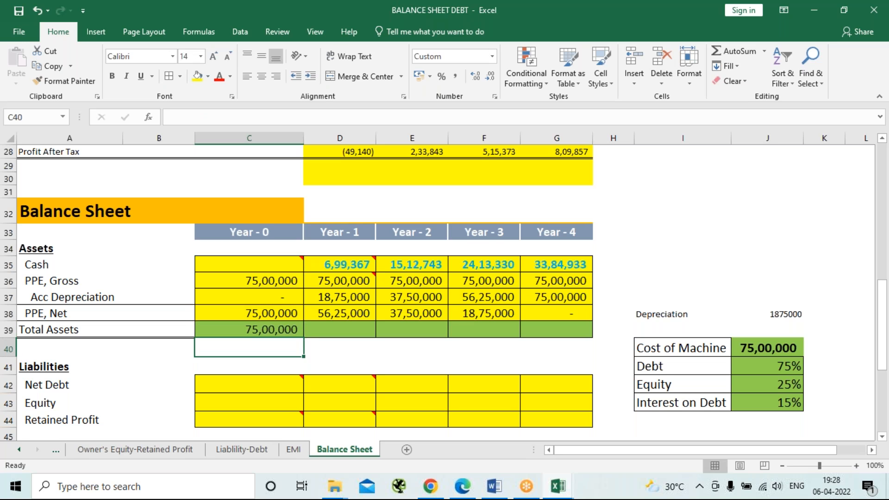
Fill the Year-0 total assets formula across Year 1 to Year 4 in row 39.
click(250, 330)
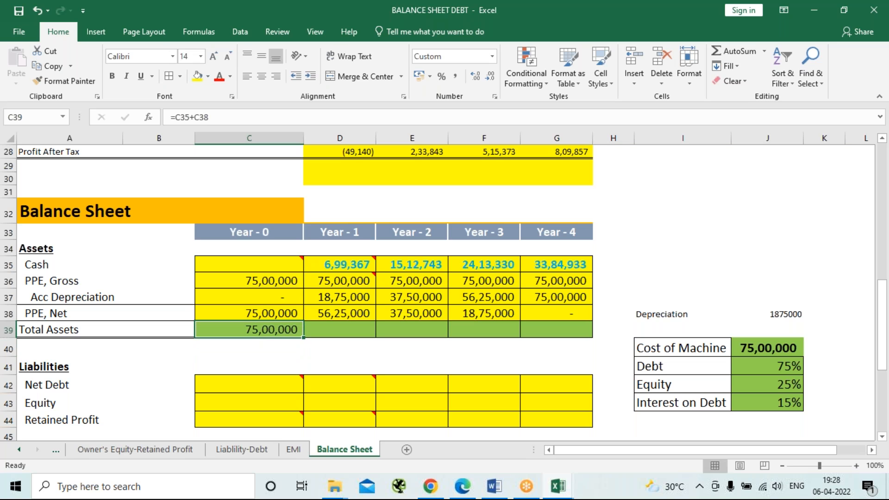
key(shift+Right)
key(shift+Right)
key(shift+Right)
key(shift+Right)
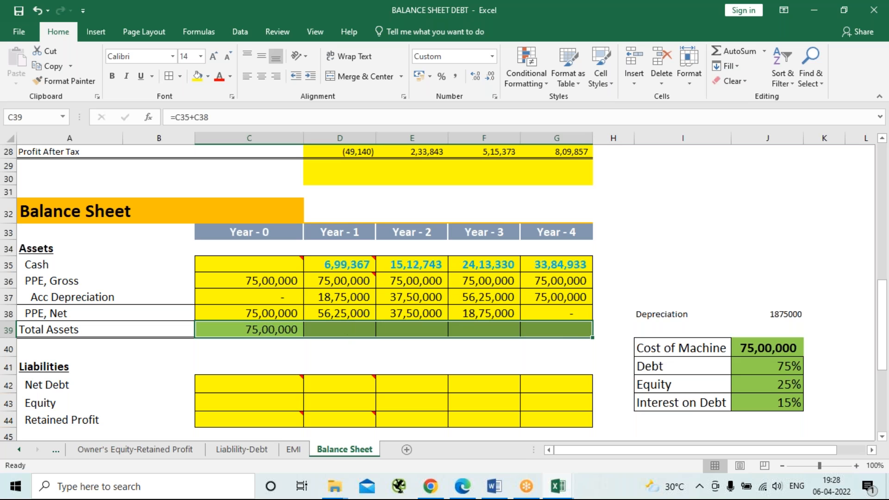
key(ctrl+r)
key(ctrl+q)
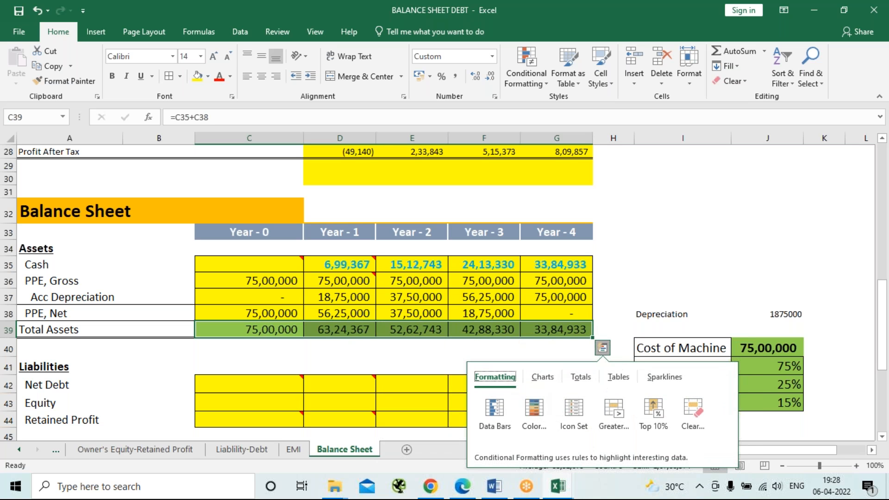
click(690, 262)
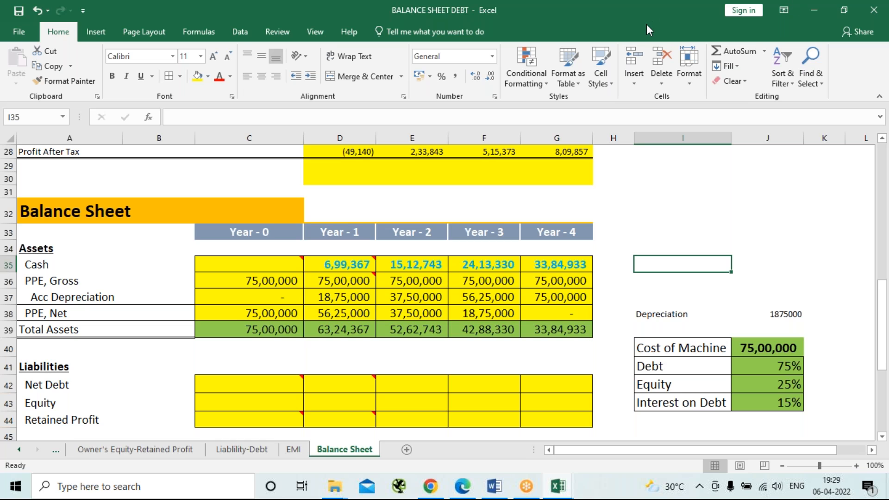
click(633, 25)
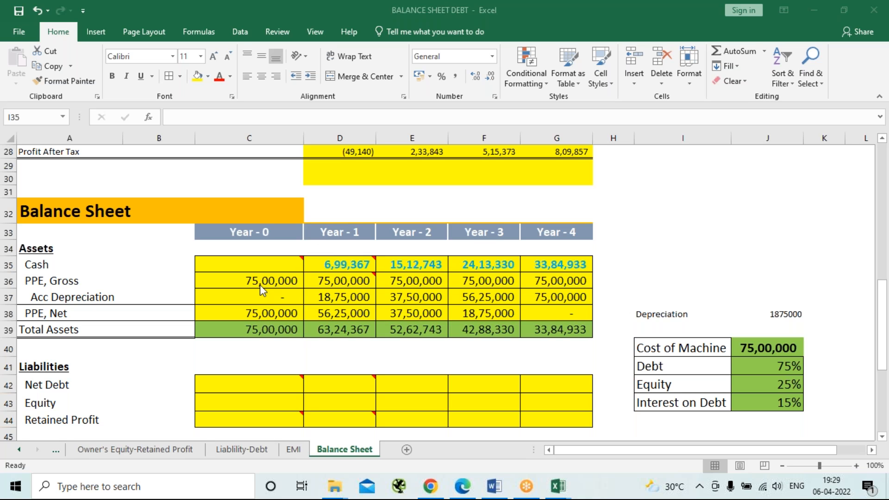
Move the EOP Dept row of the Debt Schedule from row 57 up to row 56, and save the workbook.
scroll(259, 285, down, 2)
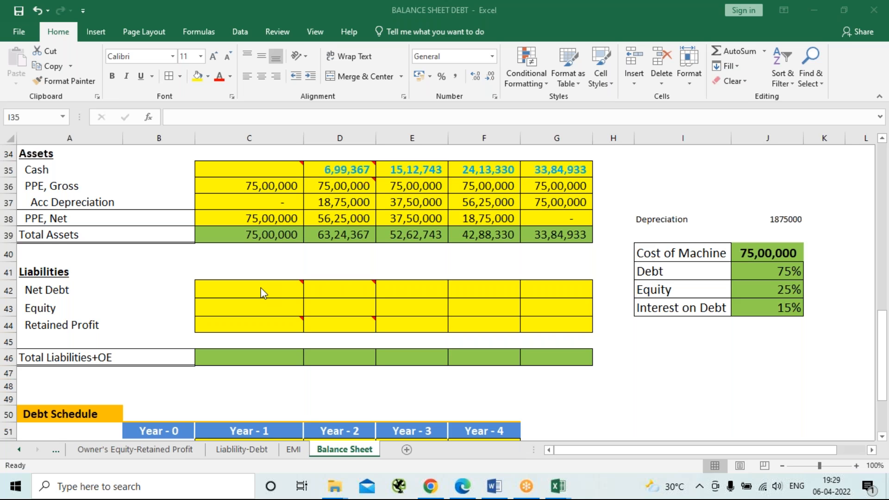
scroll(262, 292, down, 3)
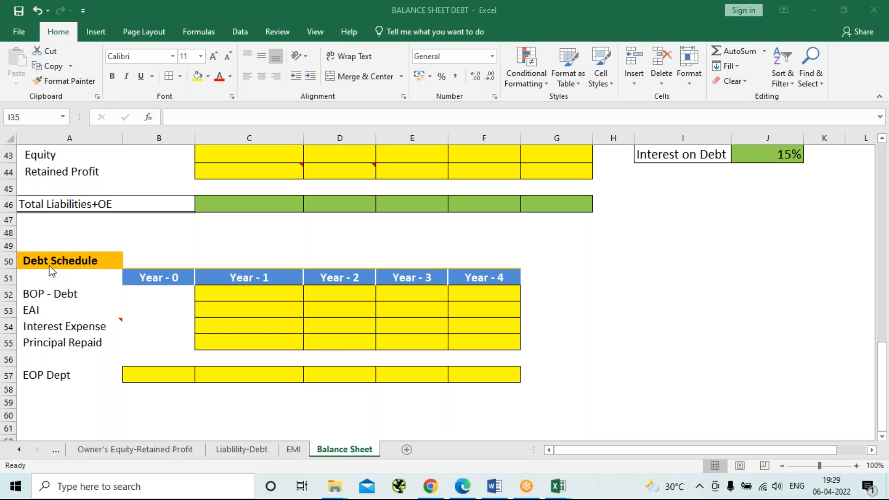
click(11, 376)
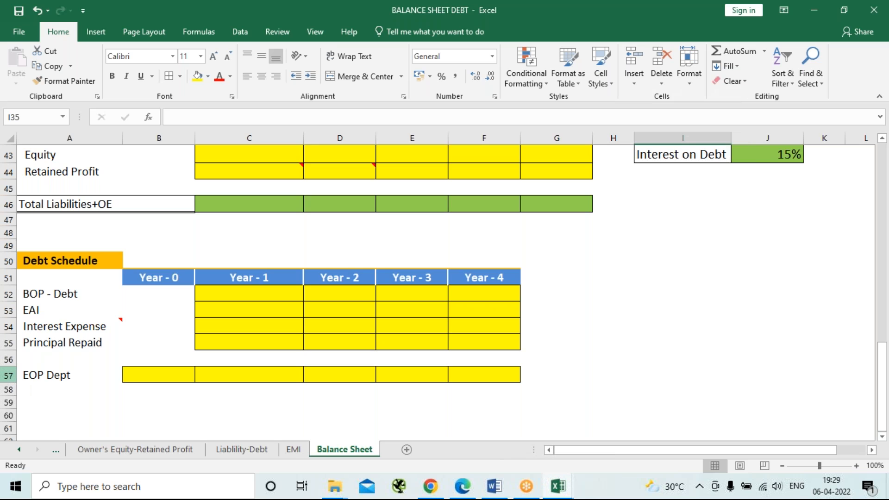
right_click(8, 376)
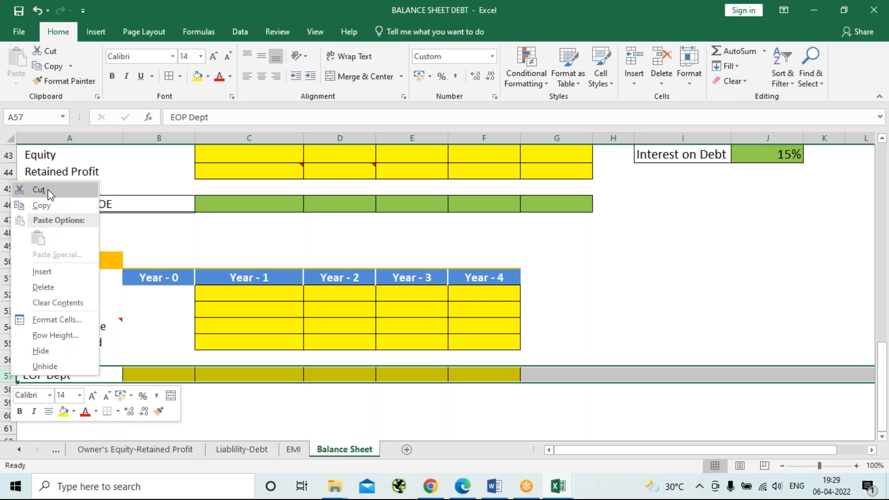
click(39, 190)
click(34, 356)
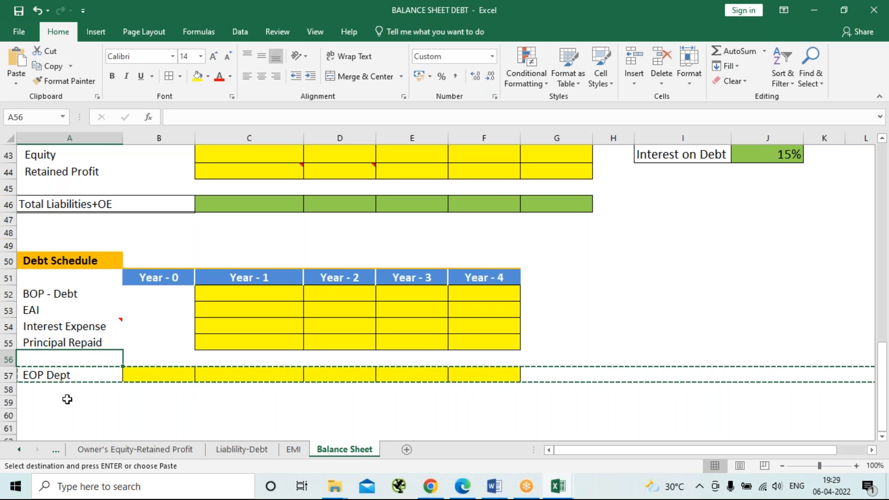
key(ctrl+v)
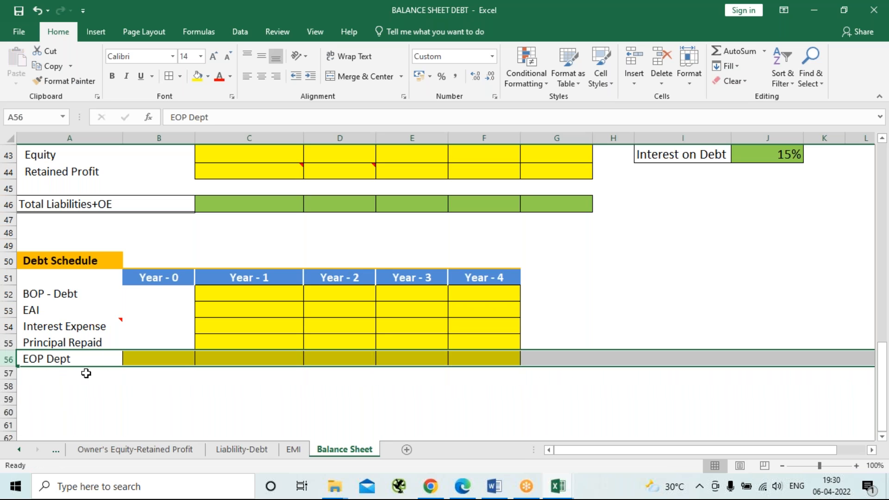
click(653, 272)
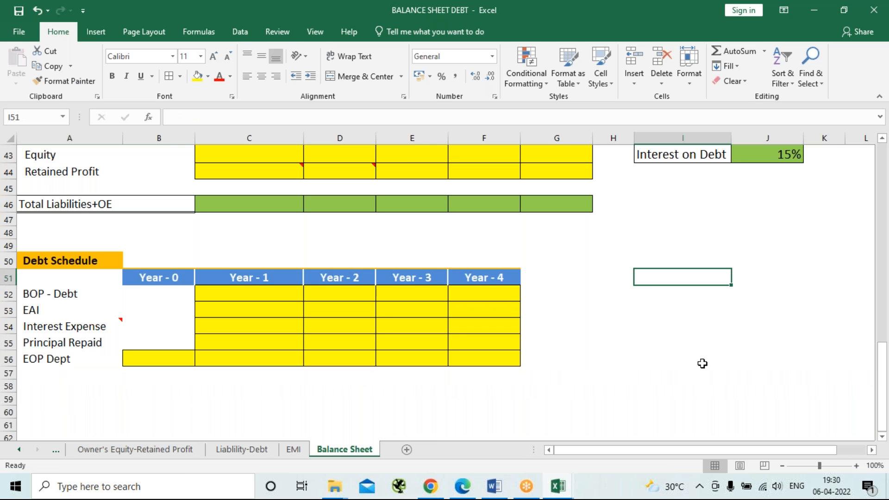
key(ctrl+s)
Calculate the Year-0 EOP debt in B56 of the Debt Schedule with =7500000*75%.
scroll(264, 324, up, 2)
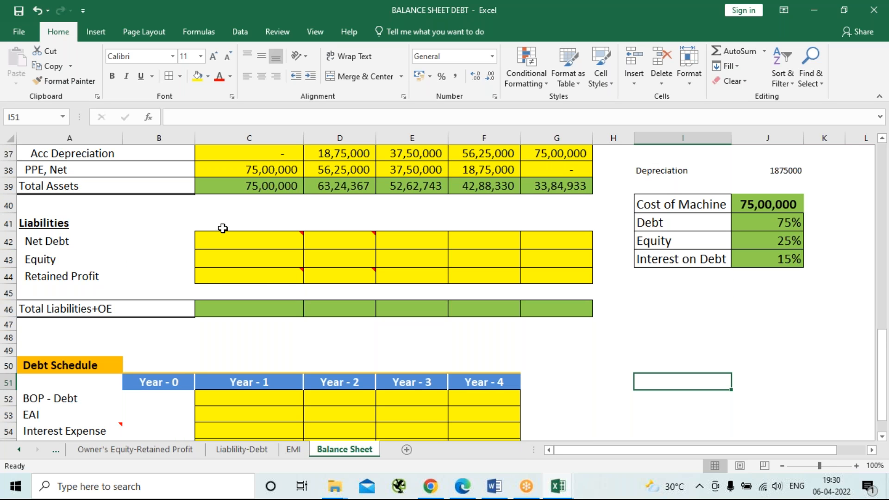
mouse_move(236, 243)
scroll(260, 357, down, 2)
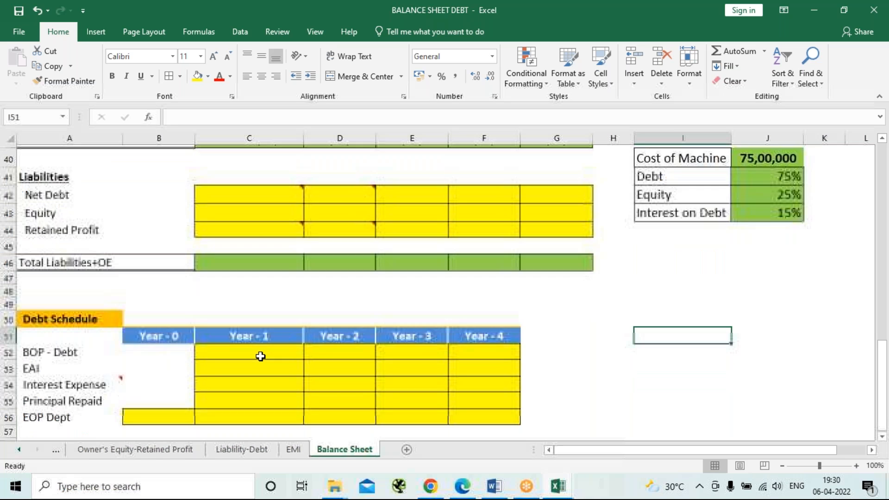
scroll(260, 356, up, 1)
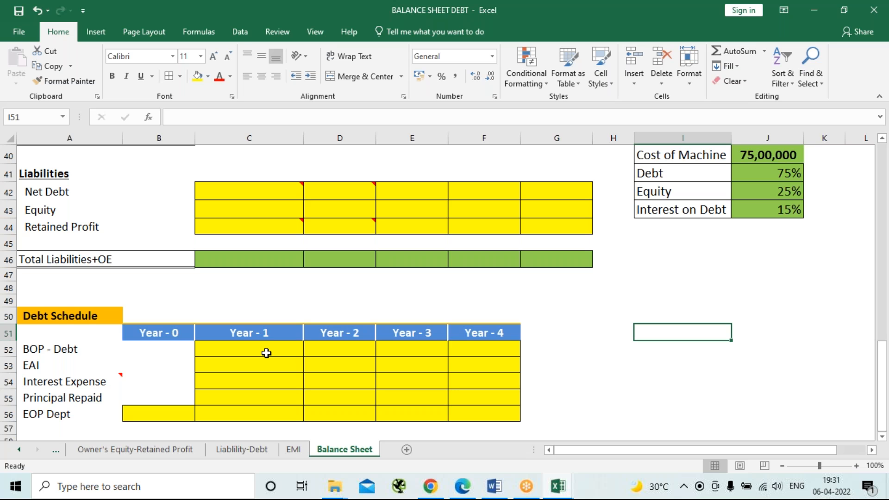
click(164, 410)
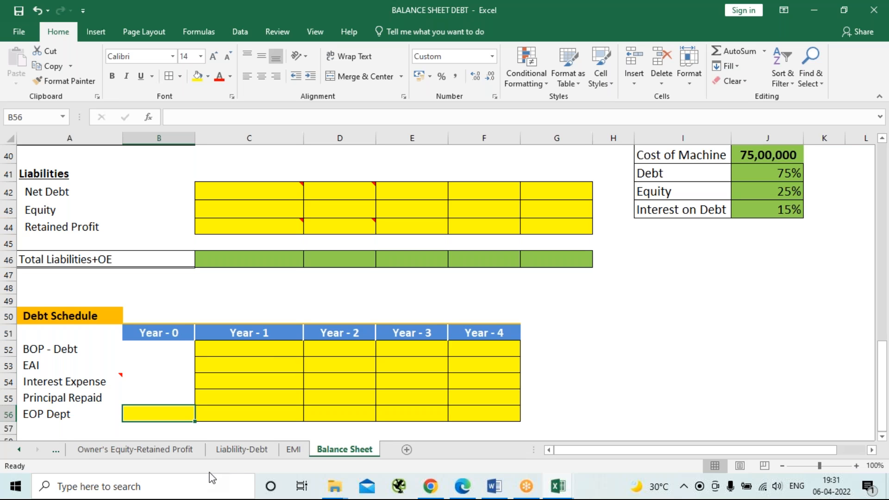
text(=750000)
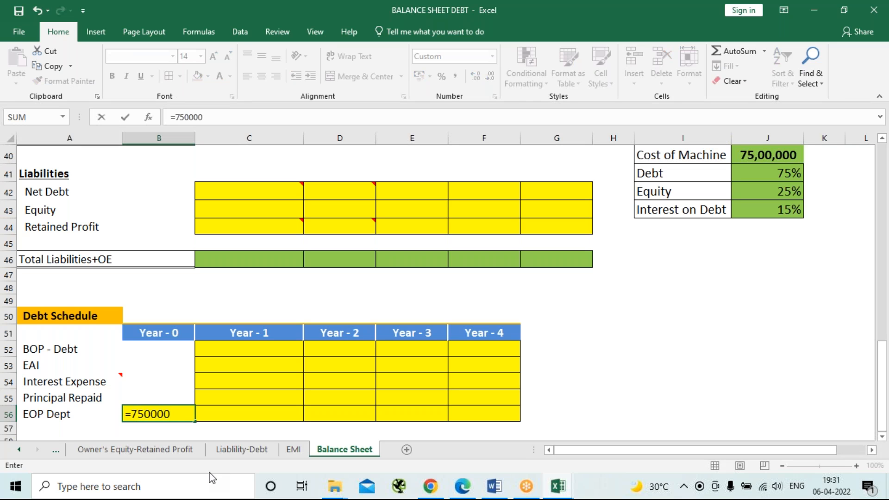
text(0*75%)
key(Return)
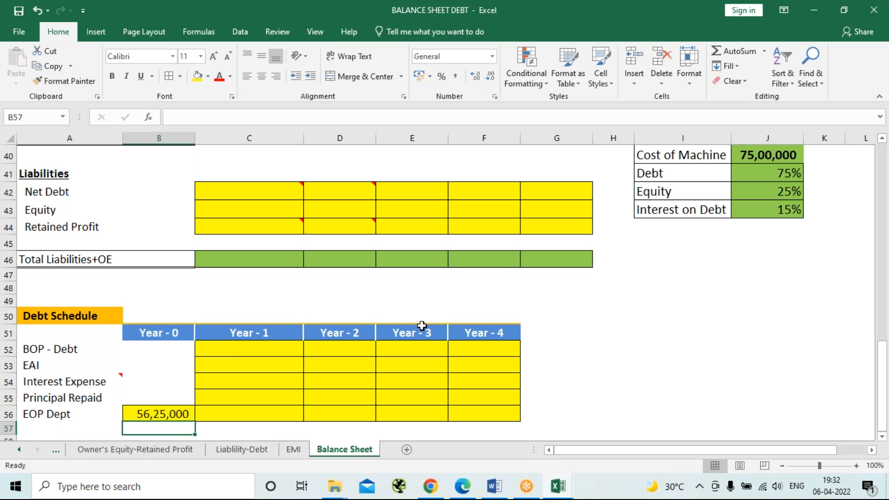
Link the Year-1 BOP debt in C52 to the Year-0 EOP debt with =B56.
click(239, 351)
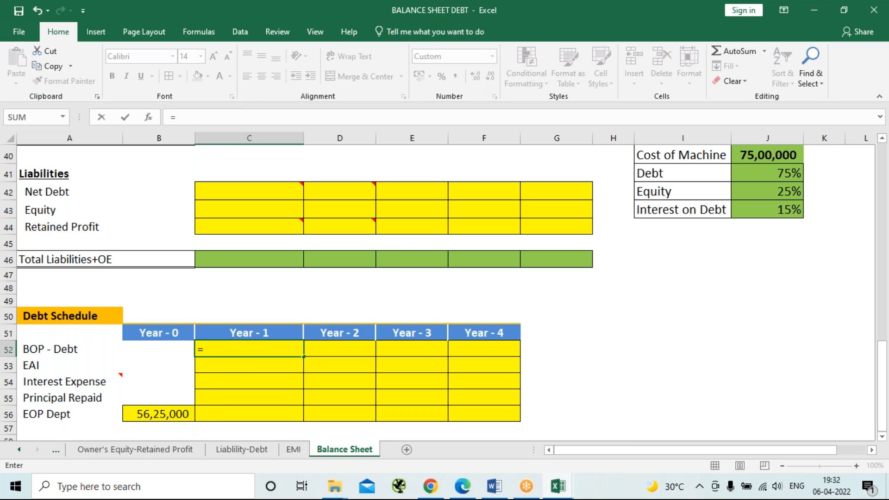
key(Left)
key(Down)
key(Down)
key(Down)
key(Down)
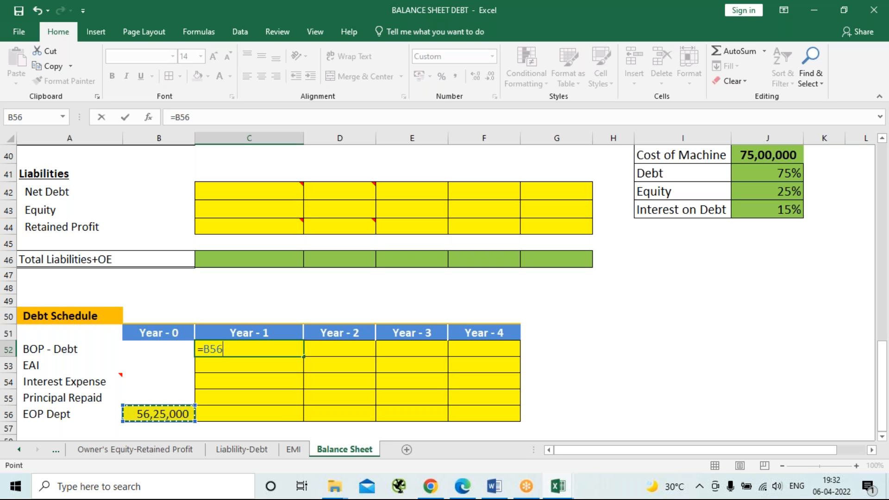
key(Return)
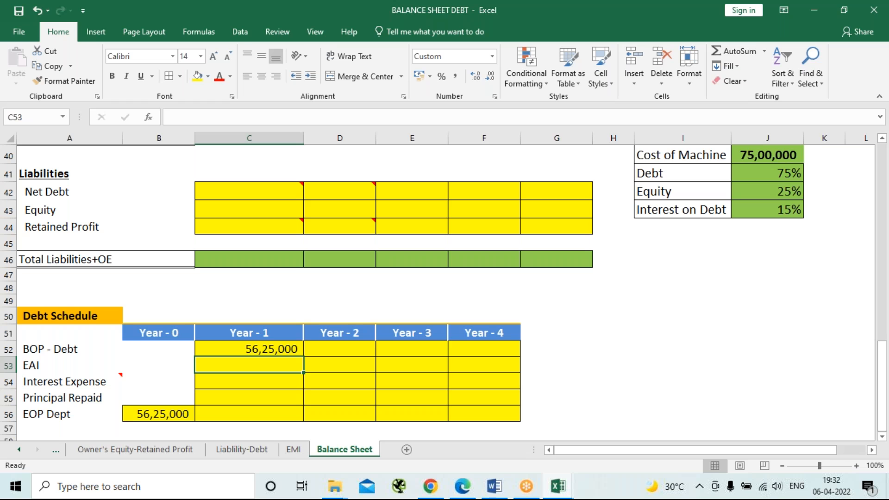
Calculate the Year-1 EAI in C53 with the PMT function, =-PMT(15%,4,5625000,0,0).
text(=)
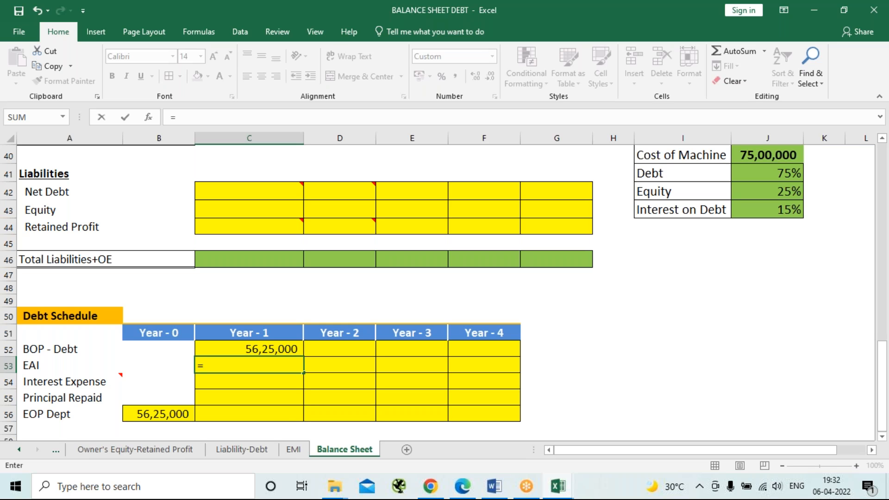
text(-pmt)
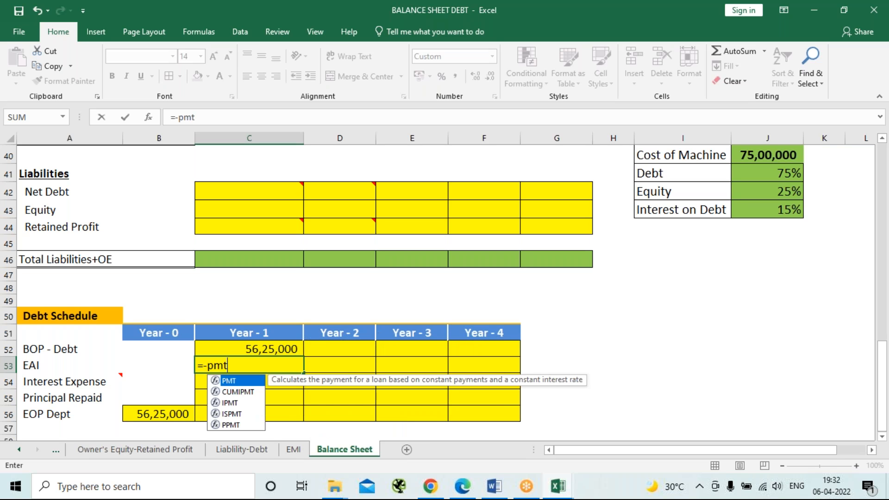
key(Tab)
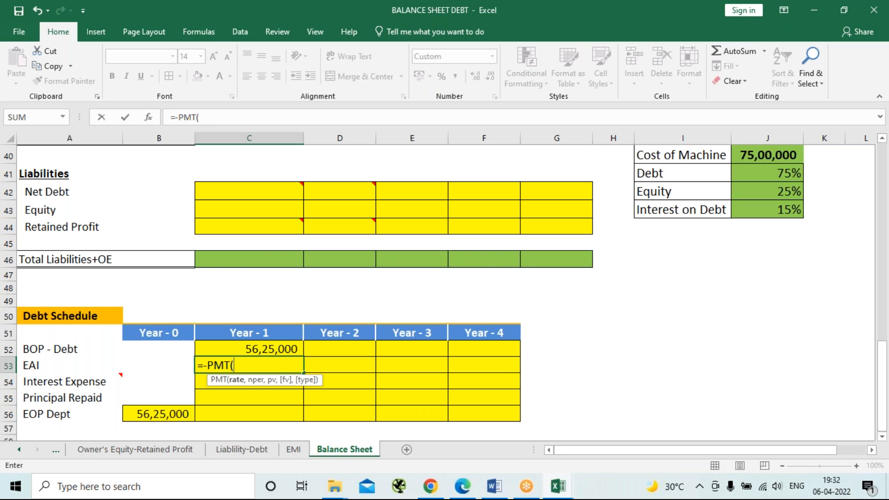
text(15%,)
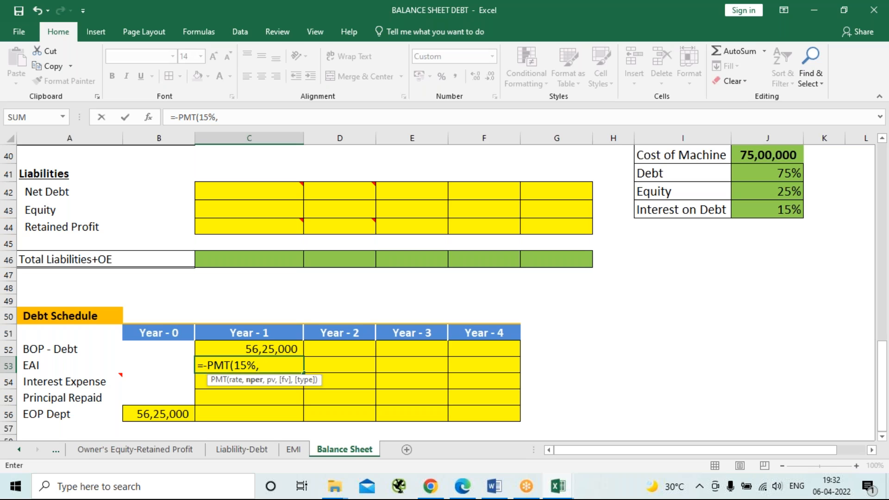
text(4,)
text(5625)
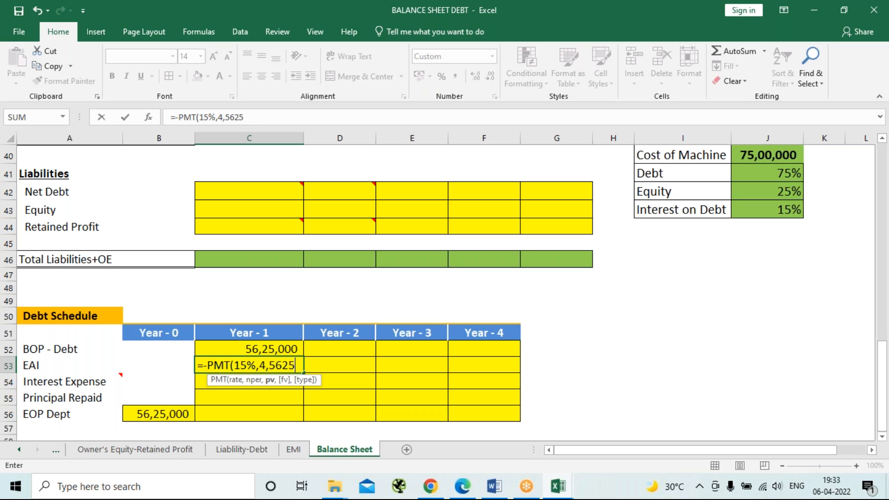
text(000,0)
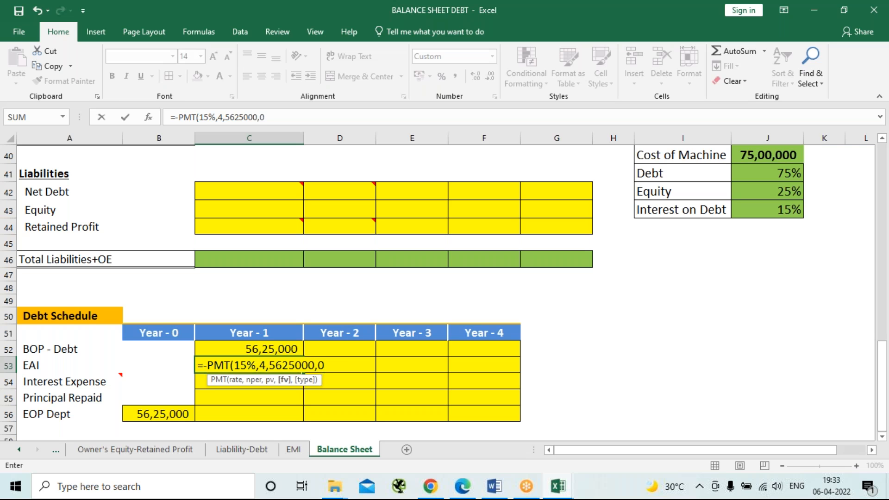
text(,0)
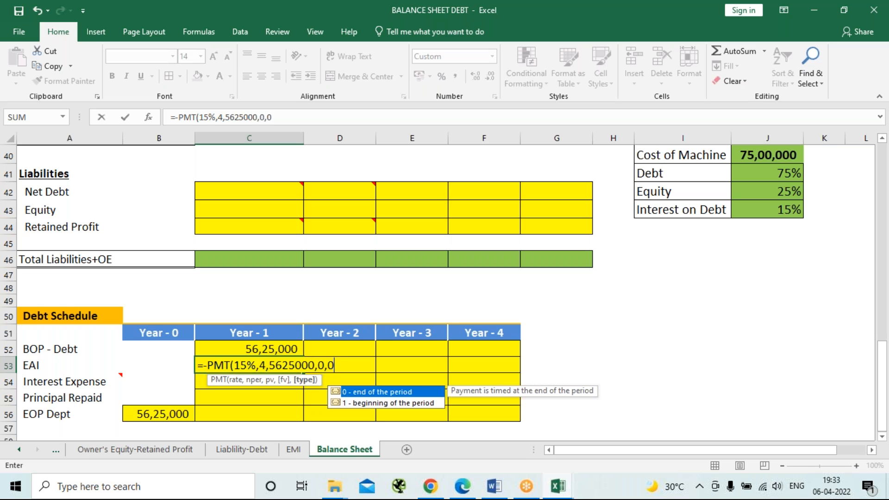
text())
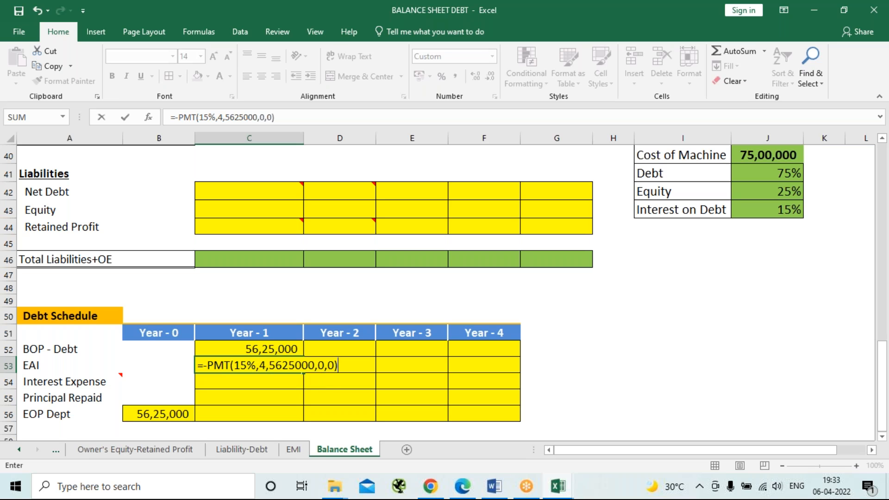
key(Return)
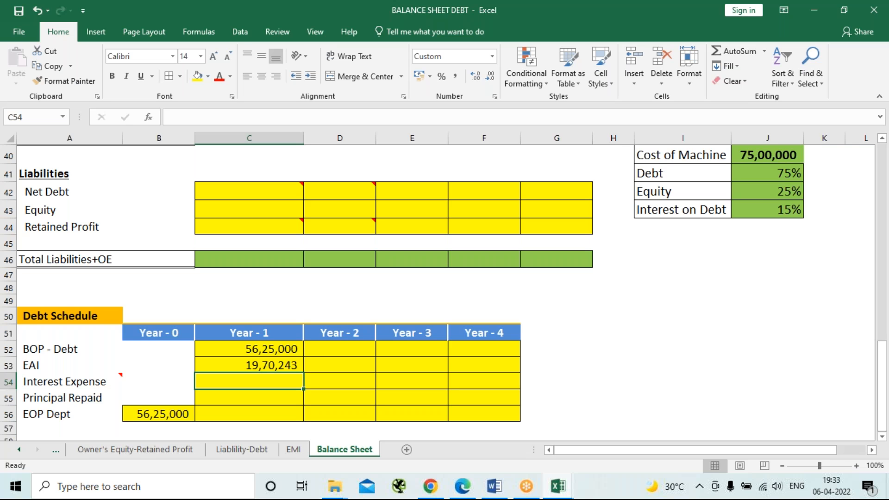
Calculate the Year-1 Interest Expense in C54 of the Debt Schedule with =C52*15%.
text(=)
key(Up)
key(Up)
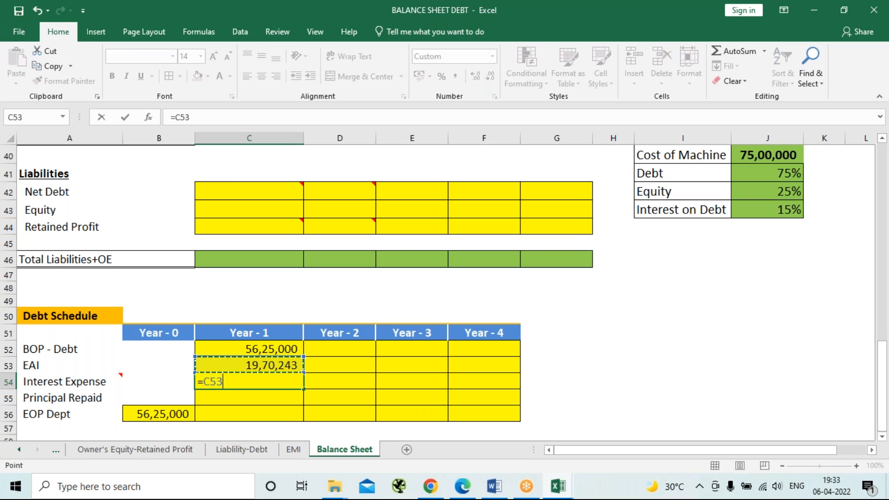
text(*)
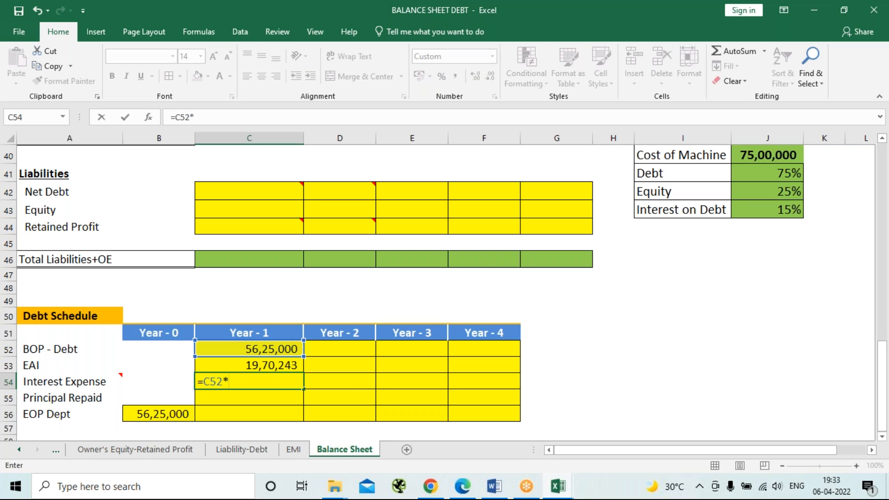
text(15%)
key(Return)
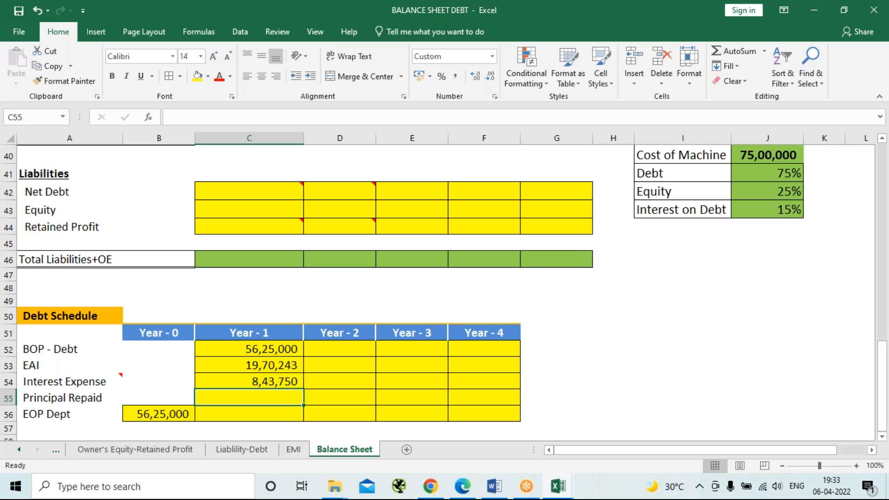
Calculate the Year-1 Principal Repaid in C55 as EAI minus interest with =C53-C54.
text(=)
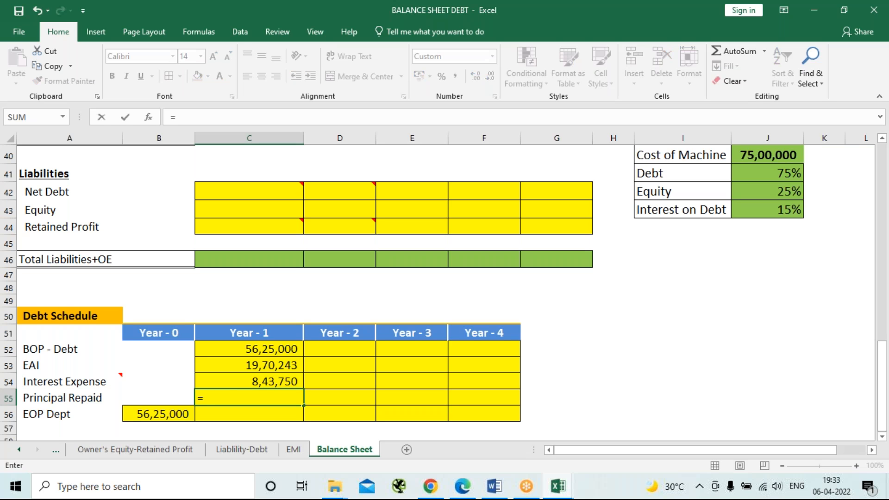
key(Up)
key(Up)
text(-)
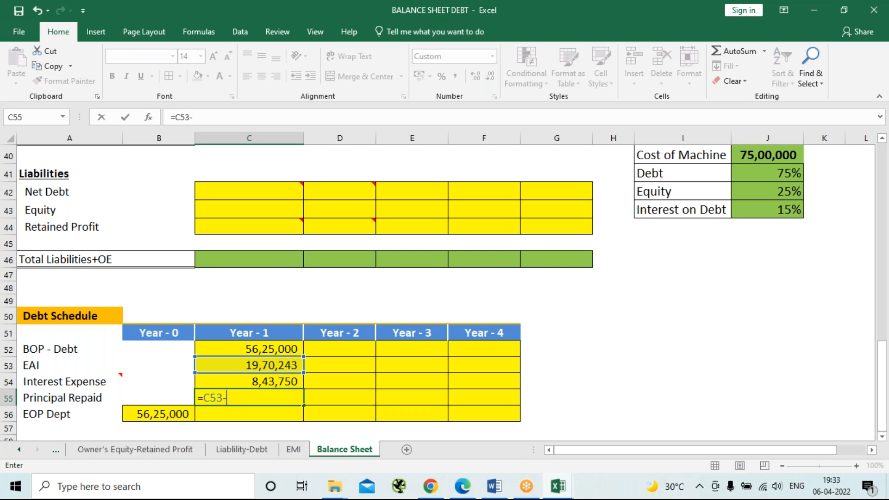
key(Up)
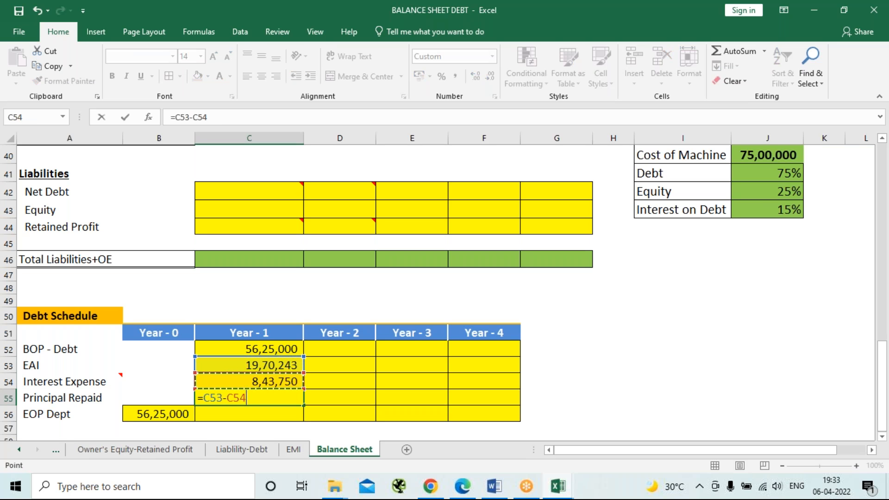
key(Return)
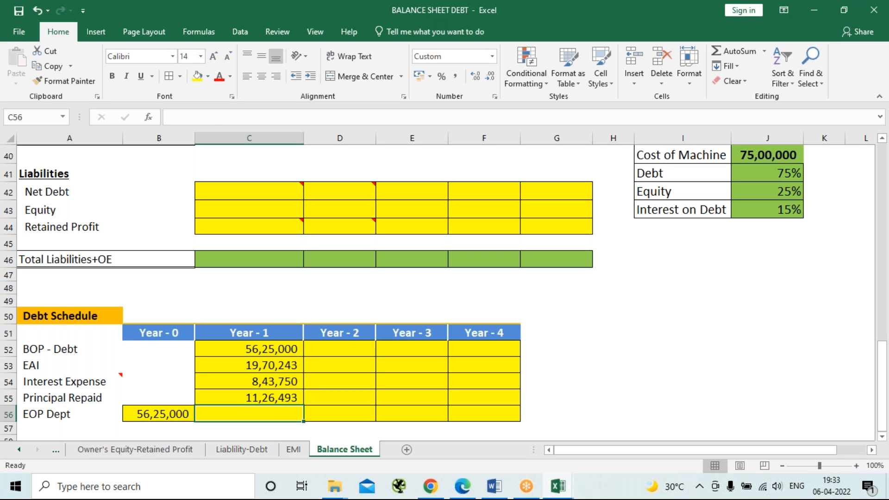
Calculate the Year-1 EOP debt in C56 as BOP debt minus principal repaid with =C52-C55.
text(=)
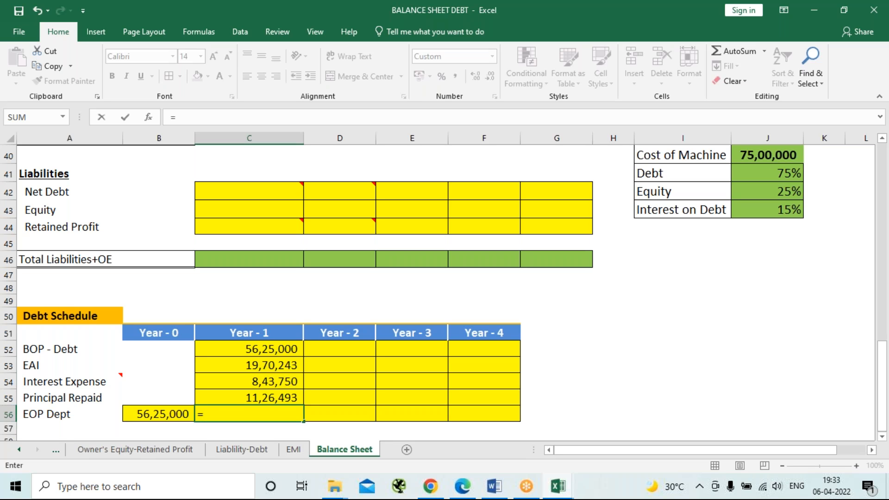
key(Up)
key(Up)
key(Up)
key(Up)
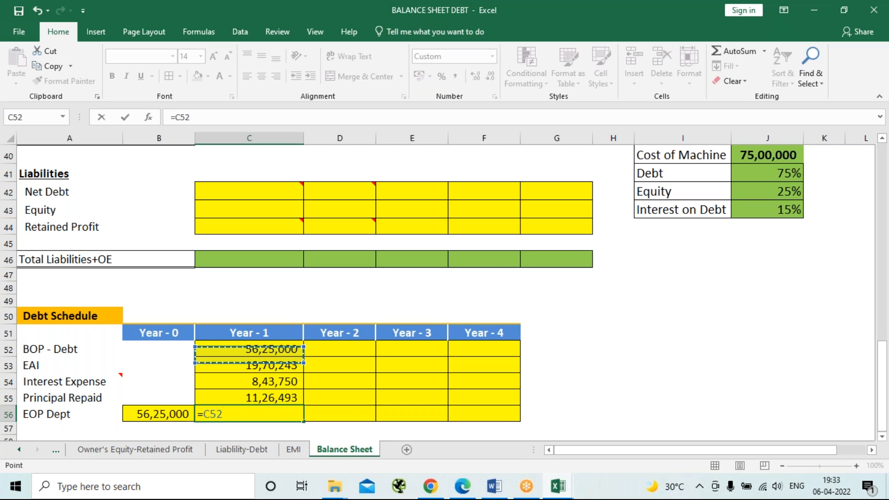
text(-)
key(Up)
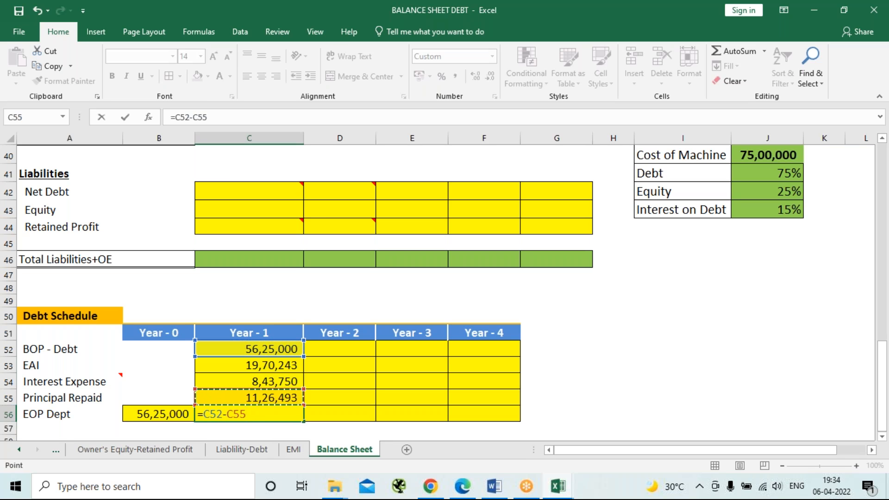
key(Return)
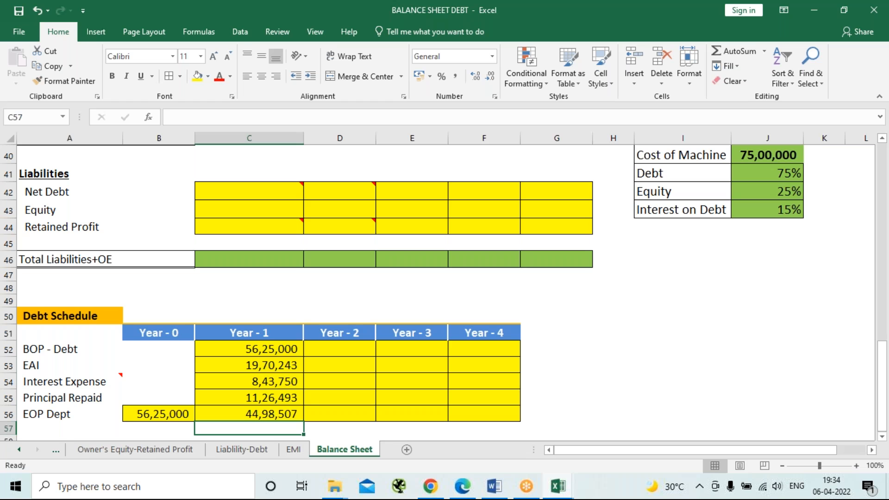
Fill the Year-1 Debt Schedule formulas in C52:C56 across to Year-4 in column F, and save the workbook.
drag(250, 345, 252, 412)
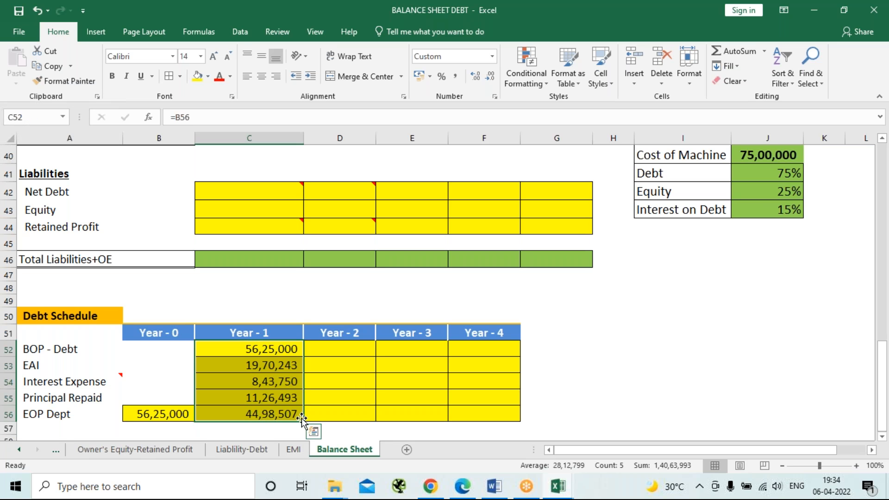
drag(305, 421, 517, 400)
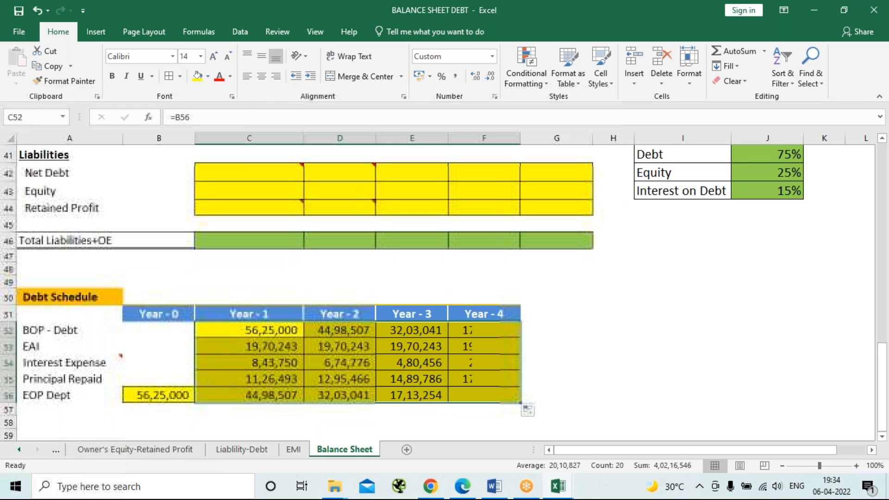
click(587, 351)
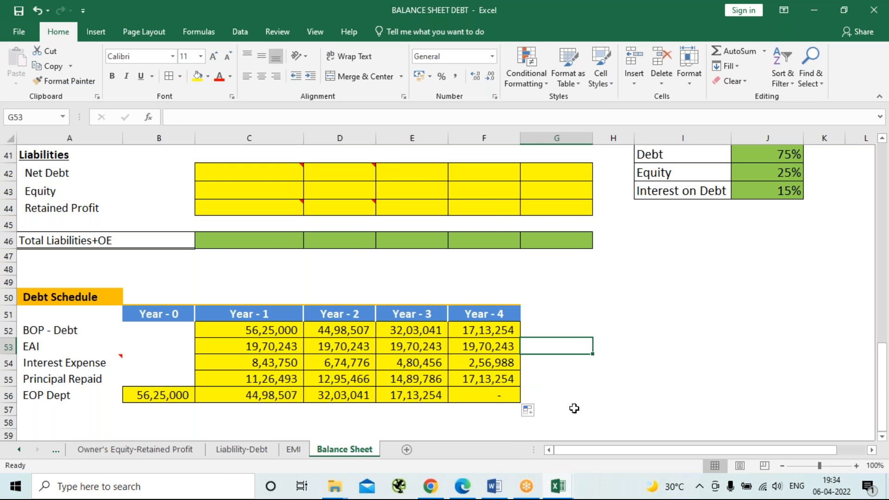
click(506, 395)
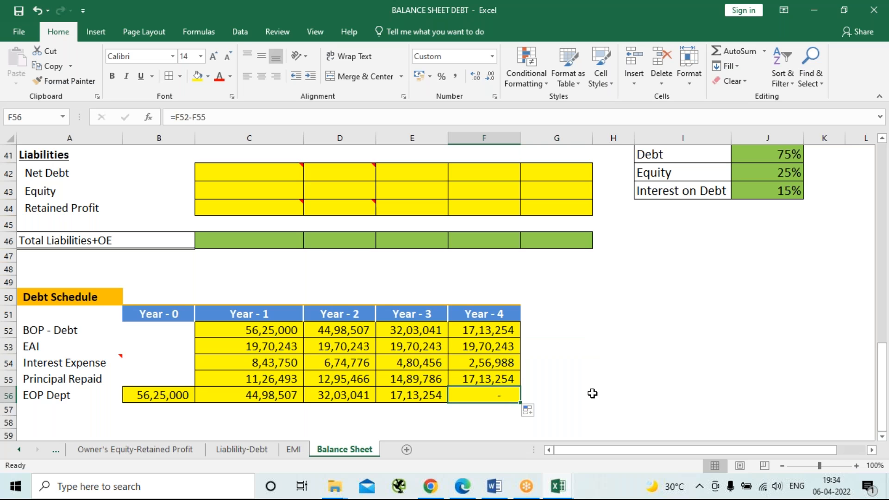
key(ctrl+s)
Link the Year-0 Net Debt in C42 of the Liabilities to the Year-0 EOP debt with =B56.
mouse_move(266, 180)
click(269, 174)
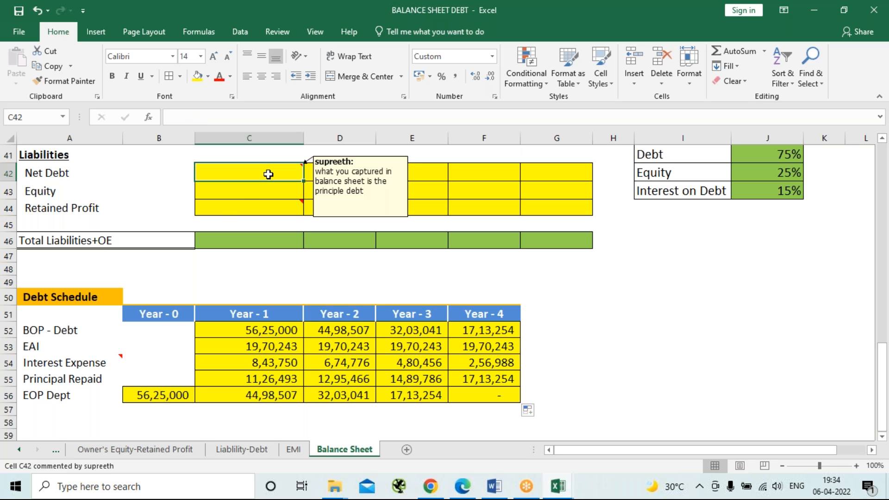
text(=)
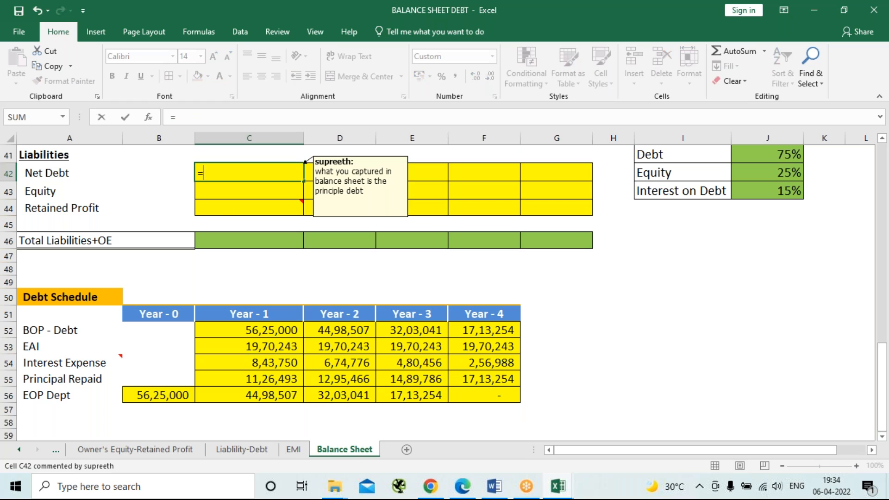
click(159, 398)
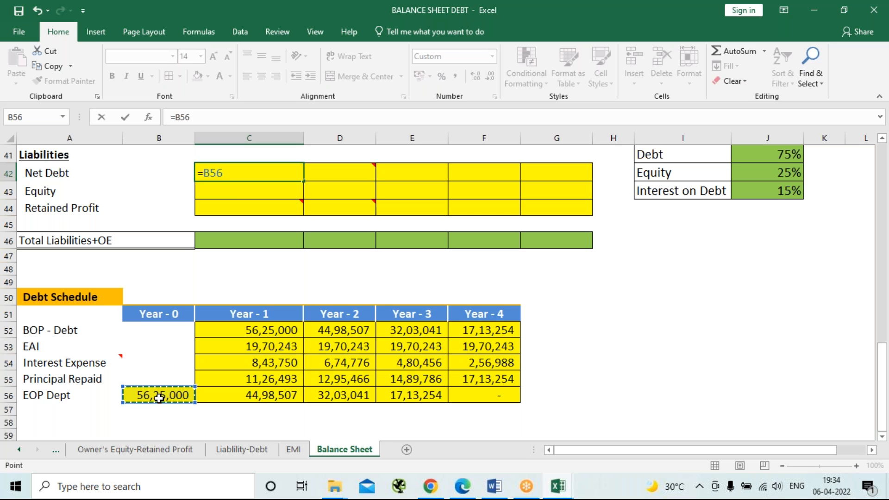
key(Return)
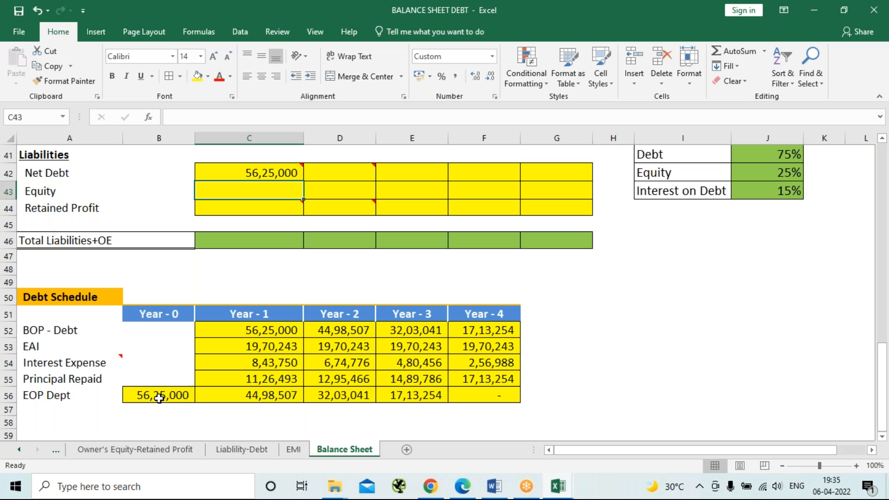
Fill the Net Debt formula from C42 across to Year-4 in G42.
scroll(159, 398, up, 3)
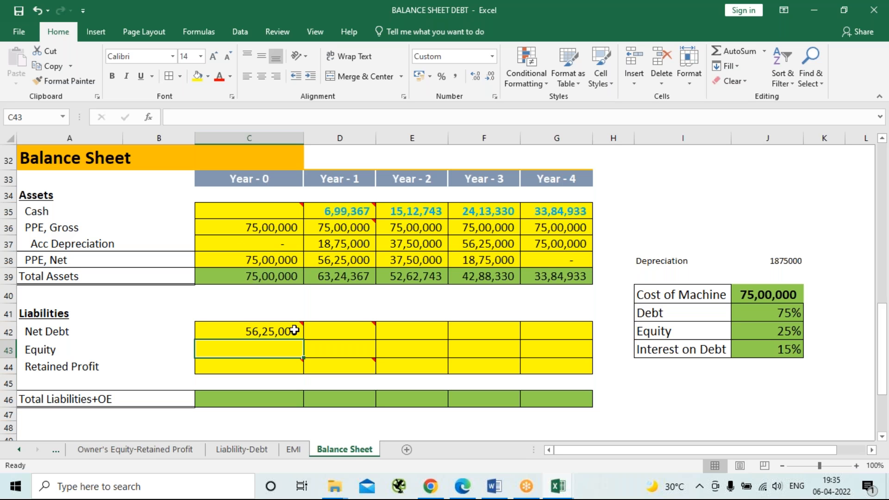
scroll(301, 369, up, 10)
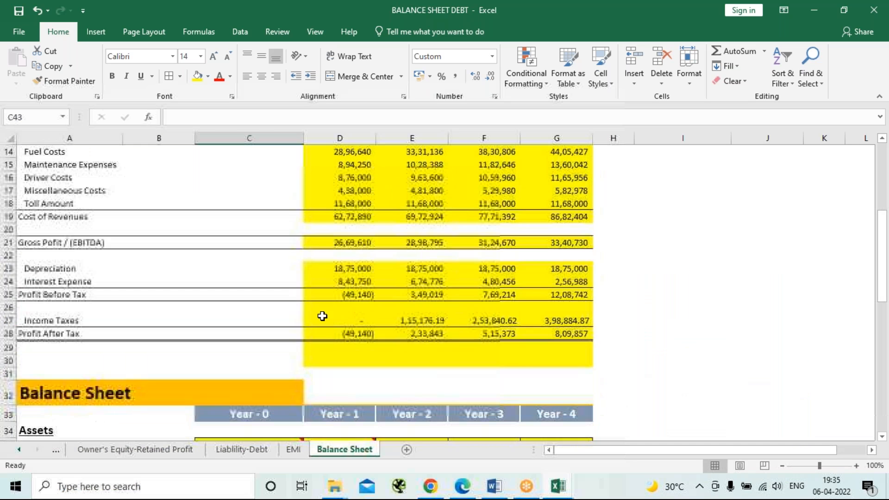
scroll(327, 331, up, 1)
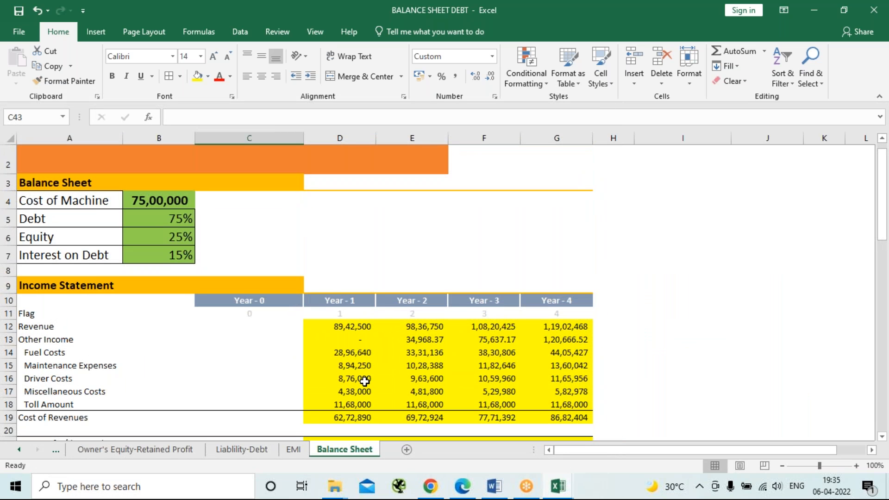
scroll(365, 381, down, 5)
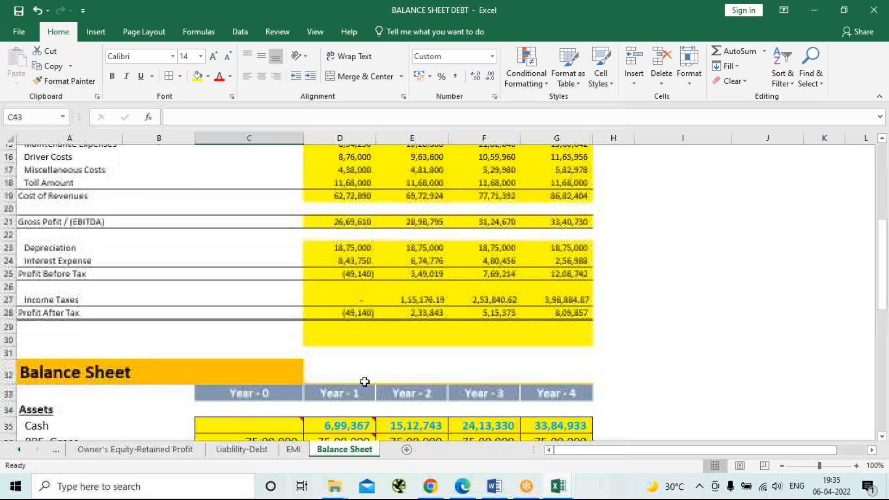
scroll(365, 382, down, 6)
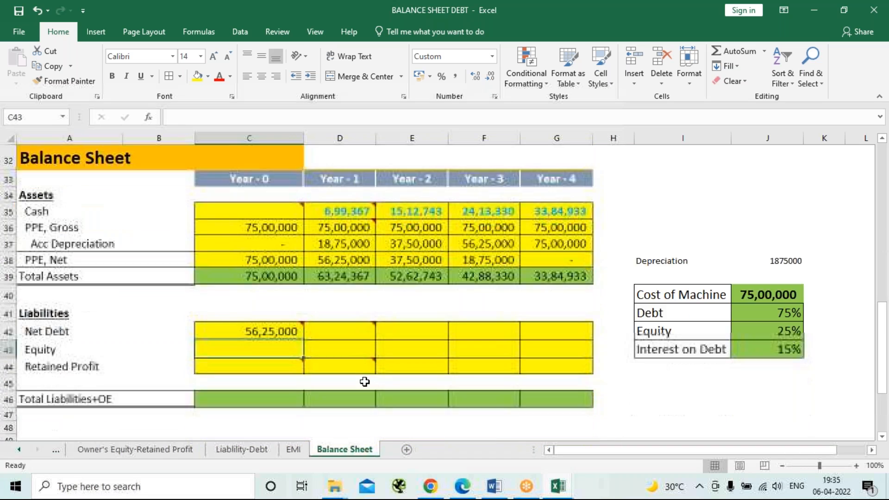
scroll(365, 381, down, 1)
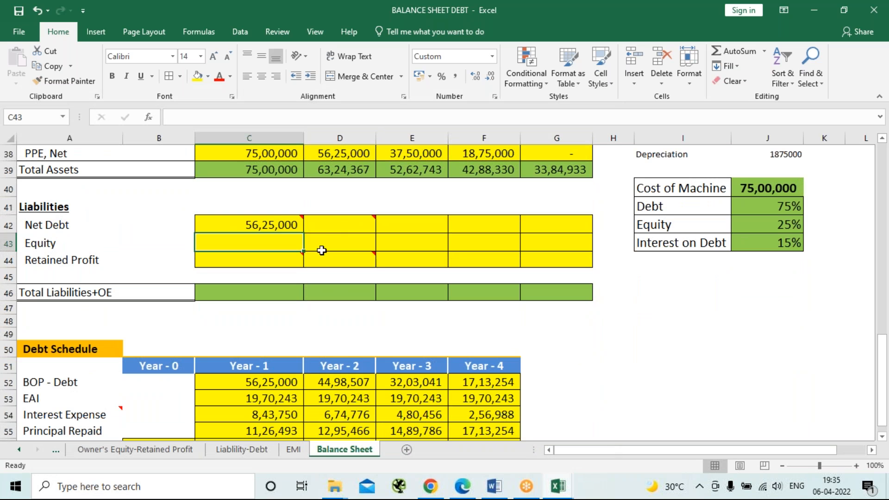
click(335, 222)
scroll(385, 291, down, 1)
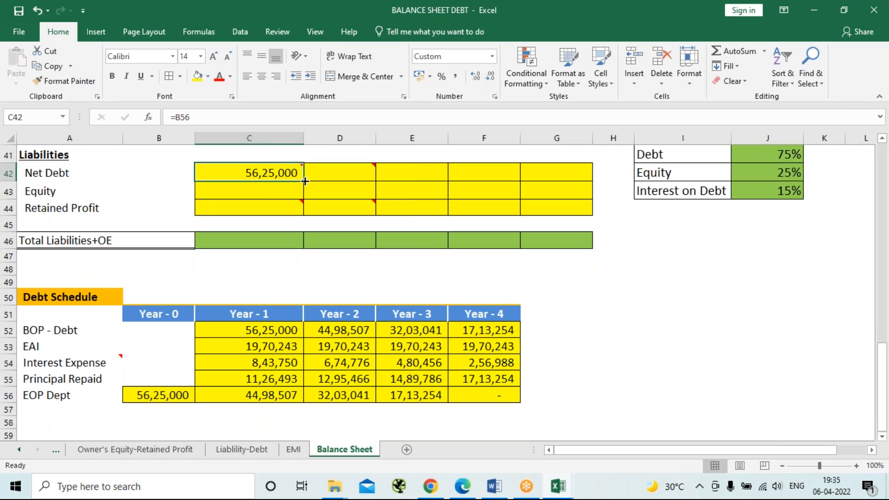
drag(304, 181, 571, 182)
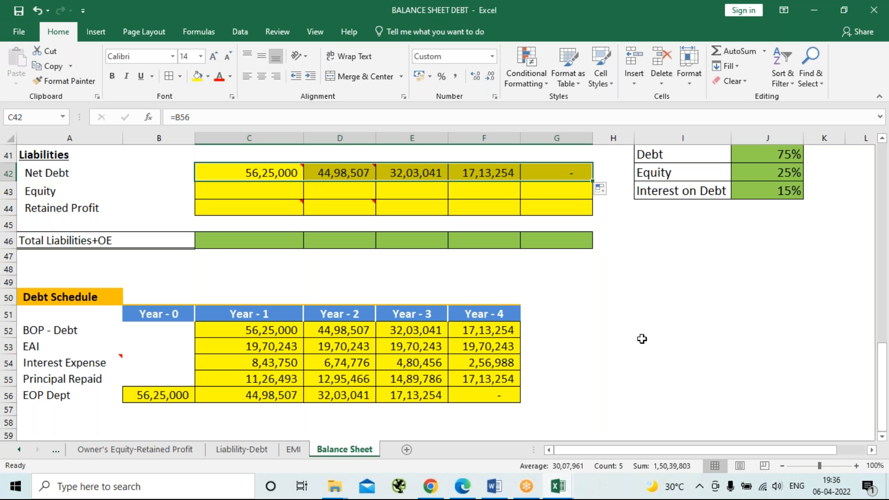
click(636, 373)
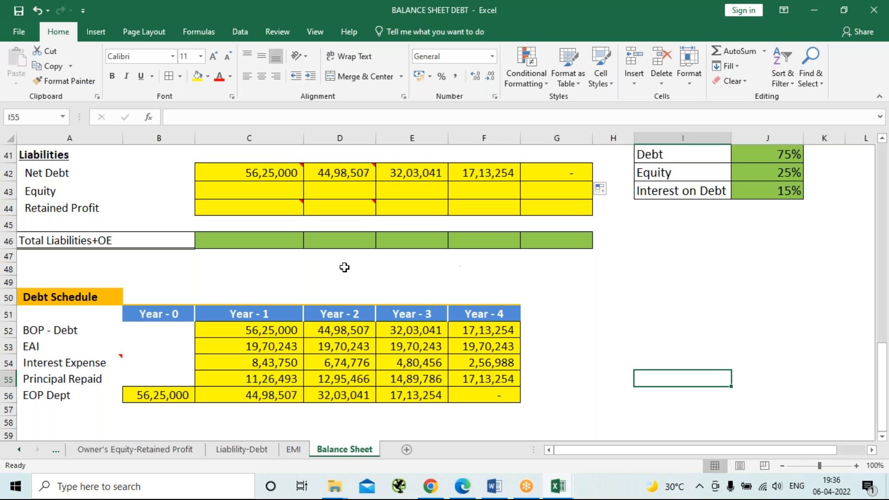
Calculate the Year-0 Equity in C43 of the Liabilities with =7500000*25%.
click(288, 190)
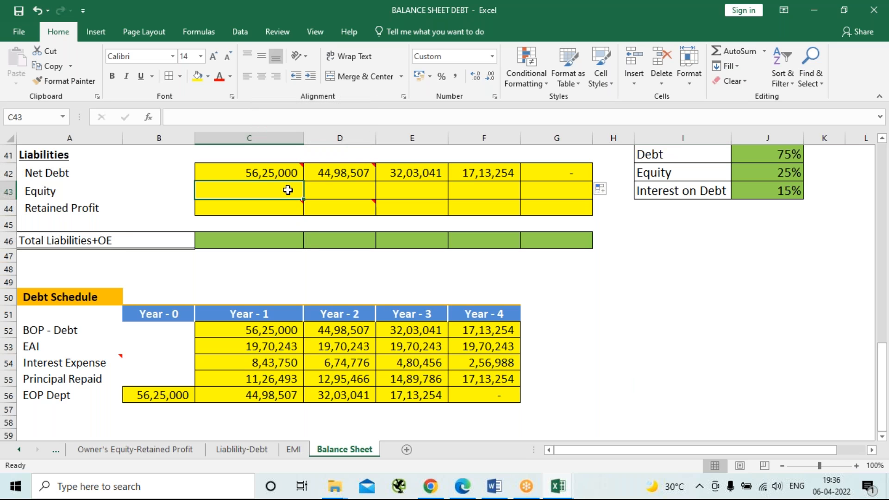
text(=)
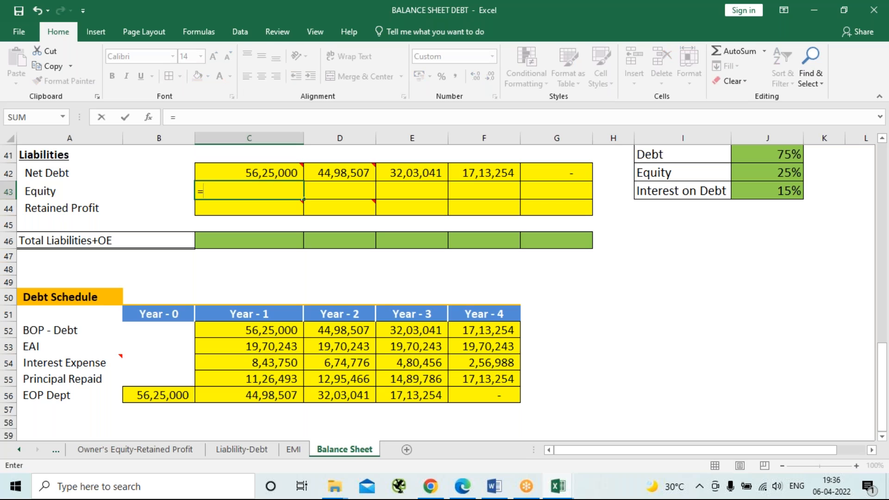
text(750000)
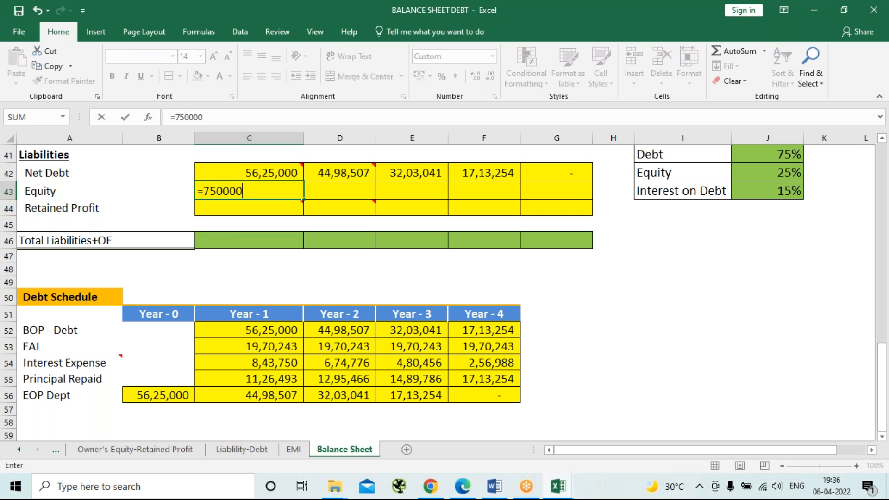
text(0*25%)
key(Return)
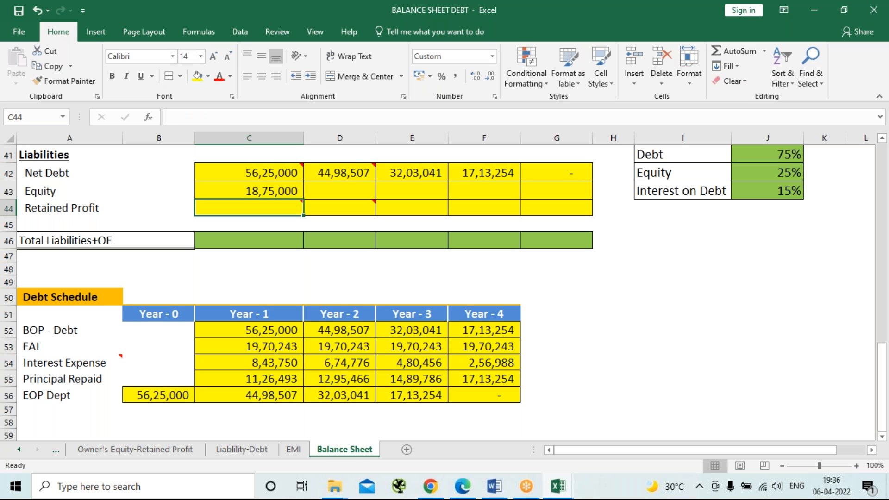
Fill the Equity formula from C43 across to Year-4 in G43.
key(Up)
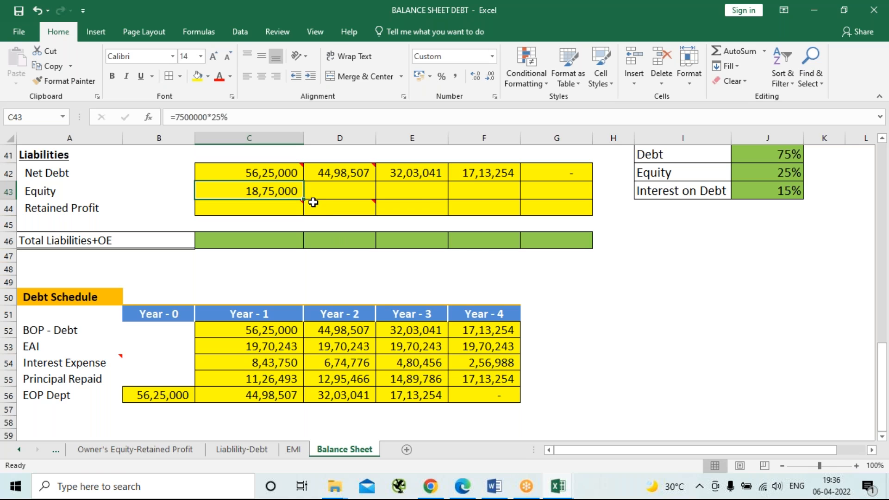
drag(305, 200, 581, 201)
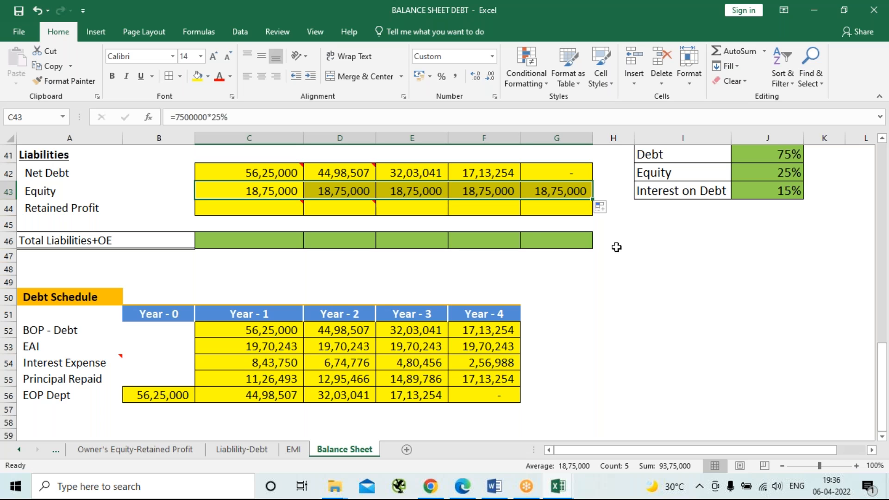
click(276, 191)
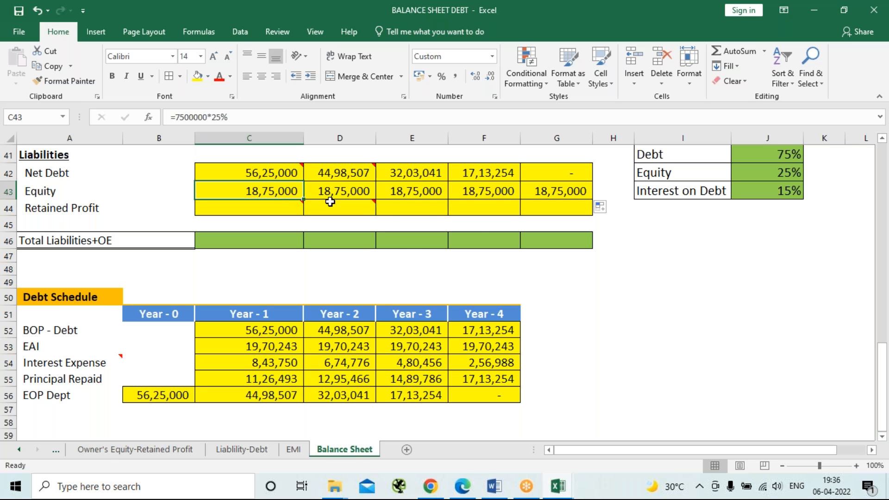
Enter 0 as the Year-0 Retained Profit in C44 of the Liabilities.
mouse_move(330, 204)
click(240, 209)
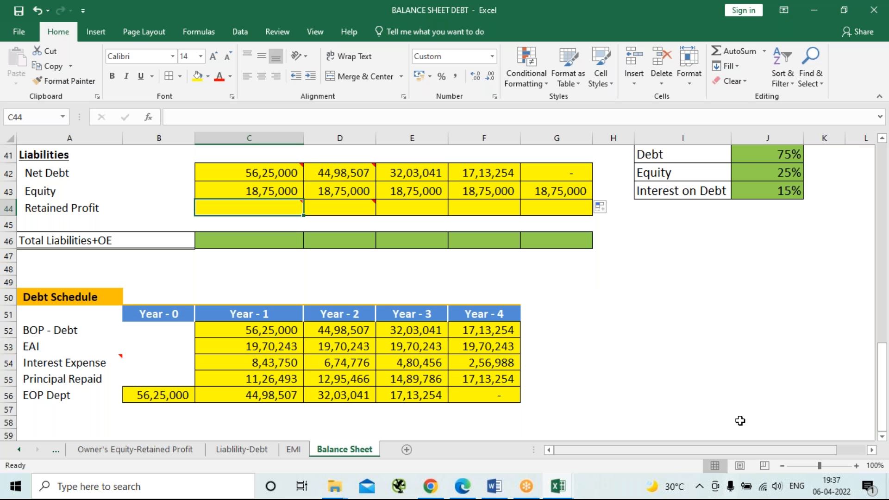
scroll(743, 409, up, 2)
scroll(744, 407, up, 2)
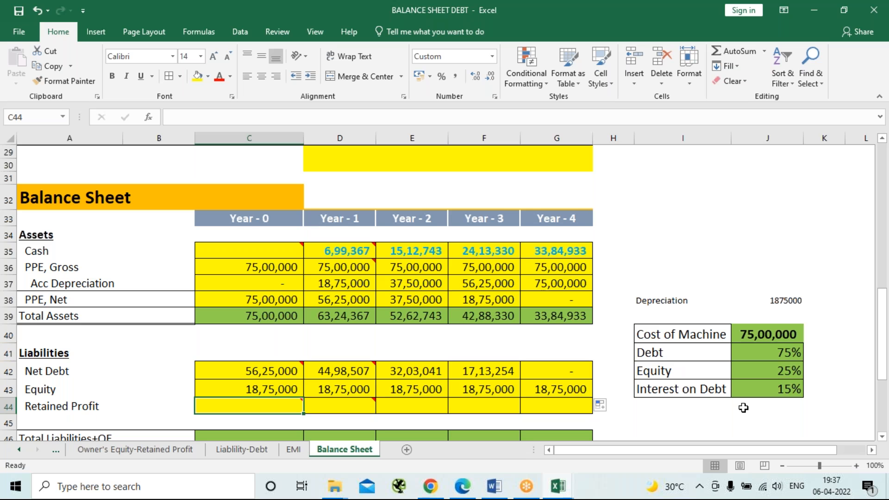
click(783, 465)
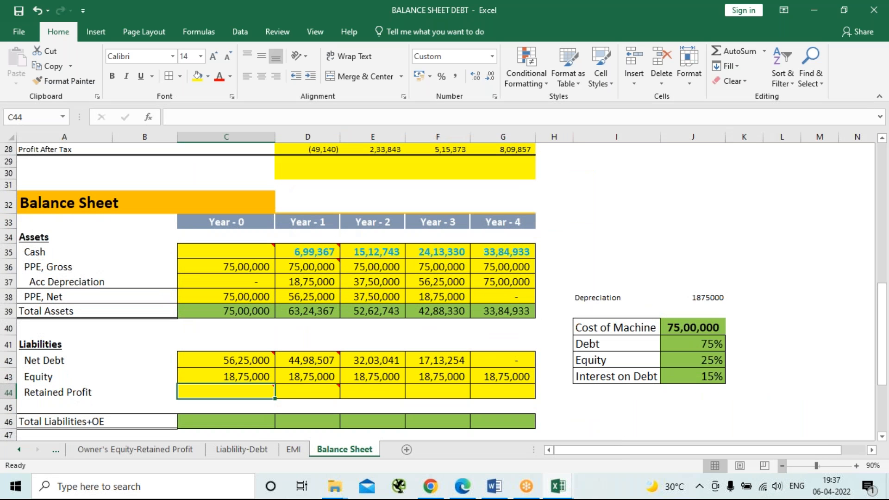
scroll(709, 236, up, 1)
scroll(710, 236, down, 1)
mouse_move(257, 393)
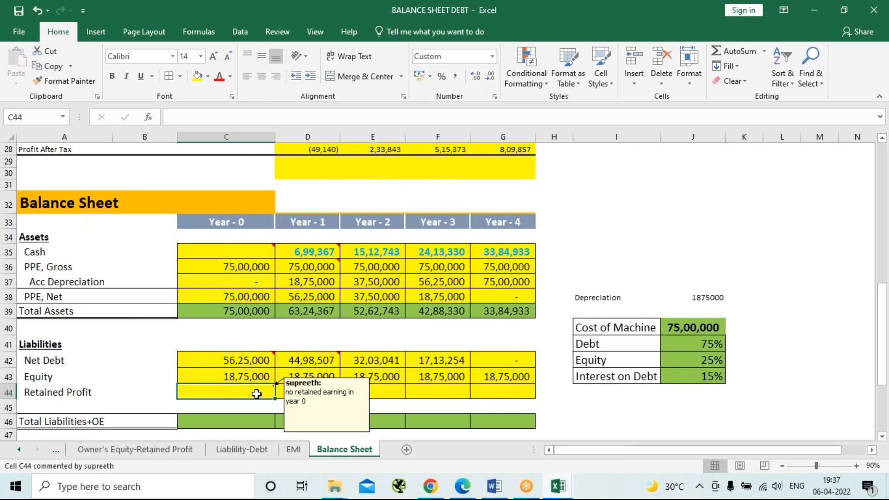
text(0)
key(Tab)
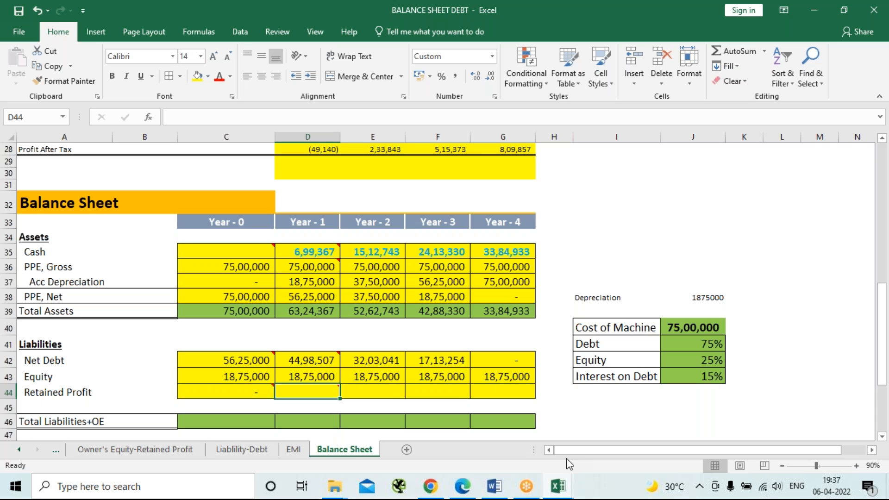
Calculate the Year-1 Retained Profit in D44 as Profit After Tax plus the prior year's retained profit with =D28+C44.
text(=)
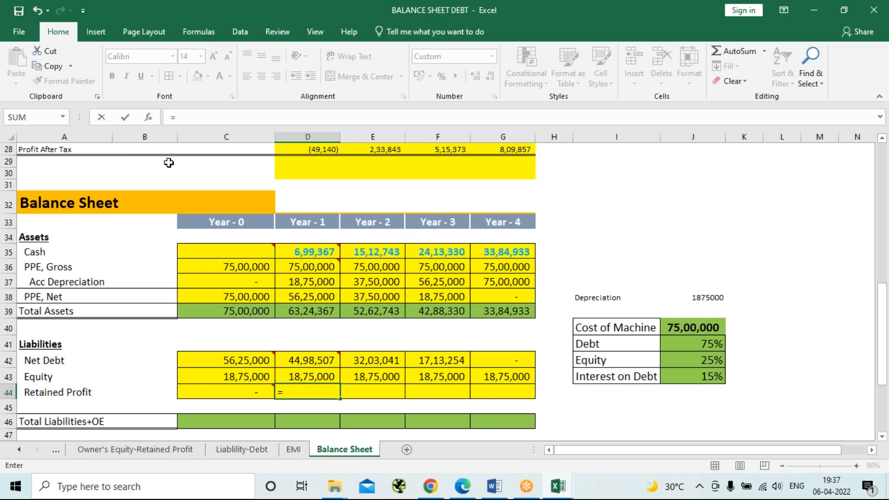
click(319, 149)
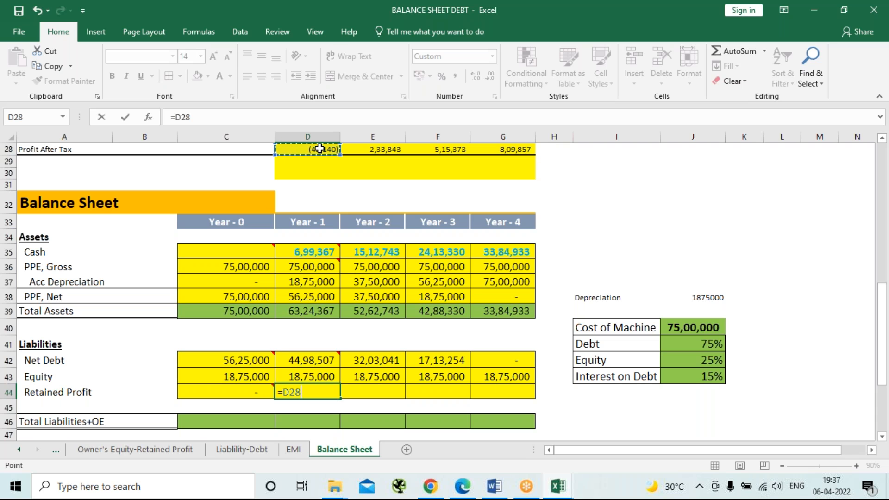
text(+)
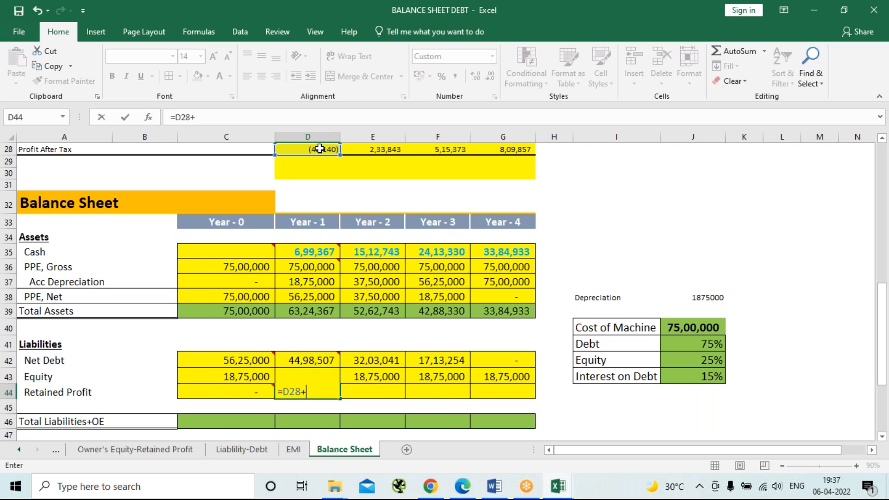
click(253, 394)
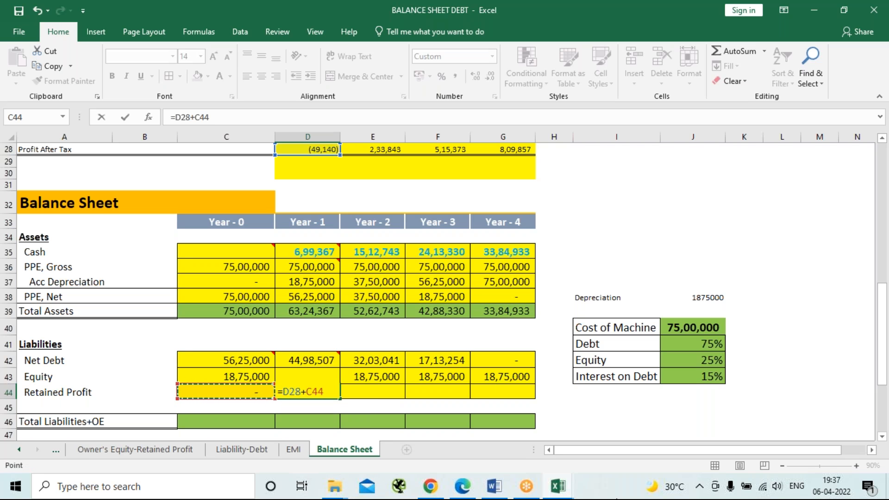
key(Return)
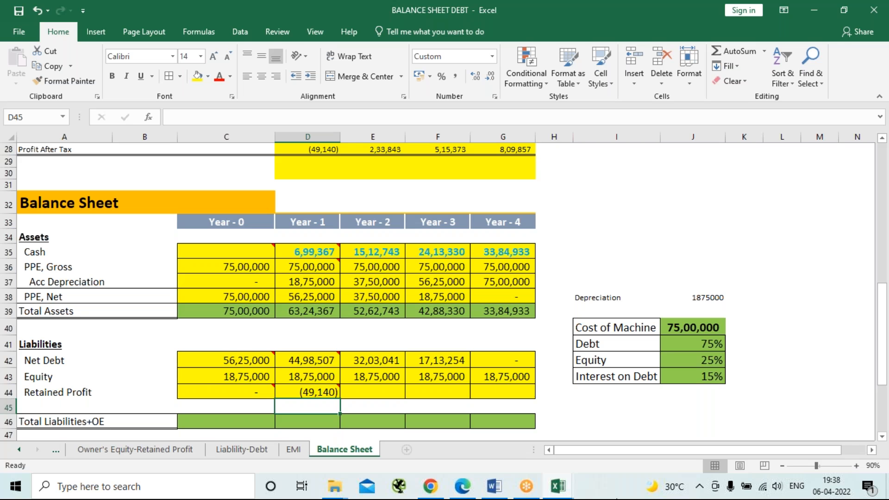
Calculate the Year-2 Retained Profit in E44 with =E28+D44.
click(371, 391)
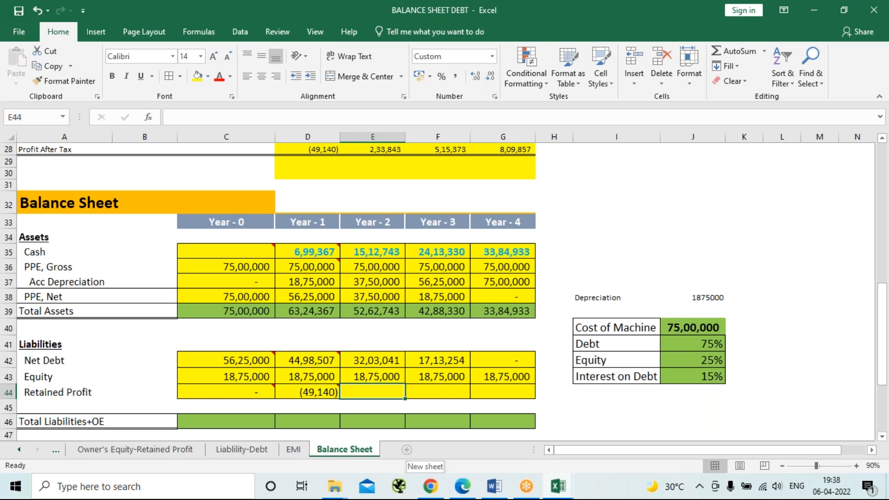
text(=)
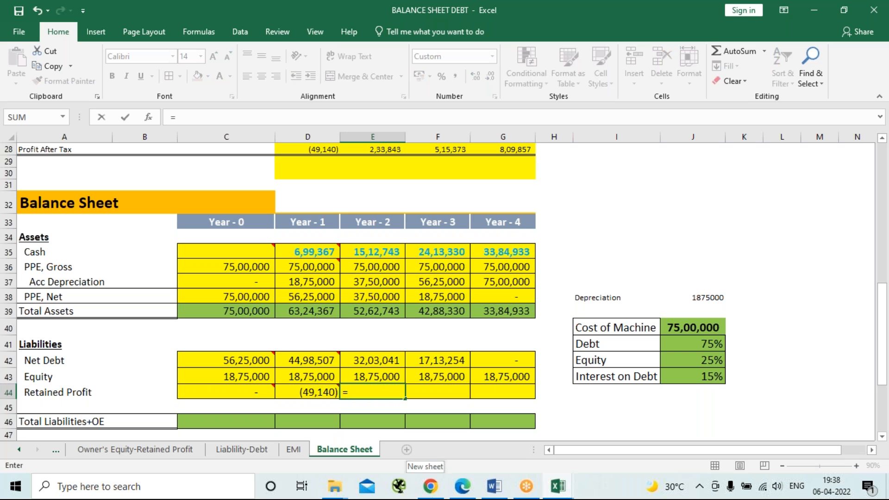
click(377, 149)
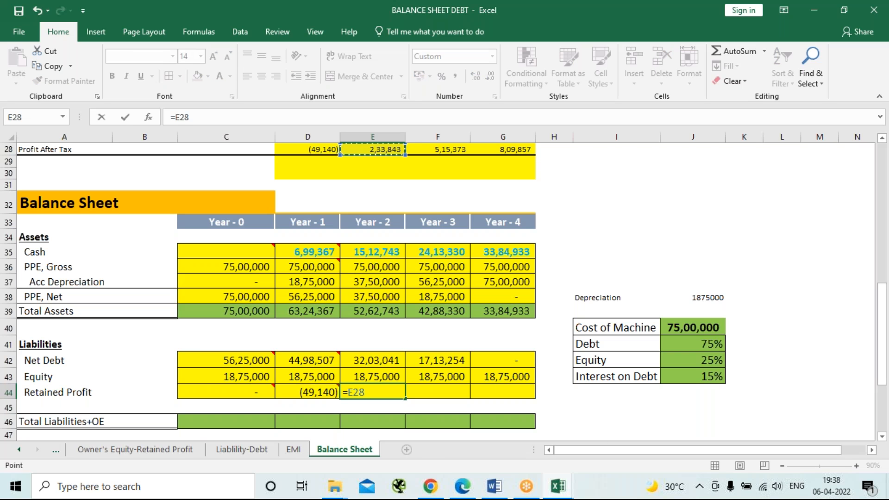
mouse_move(653, 498)
text(+)
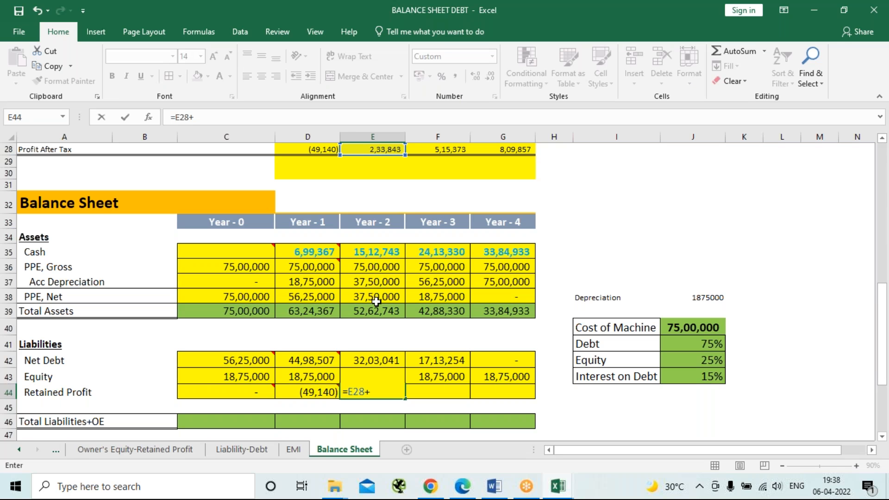
click(315, 397)
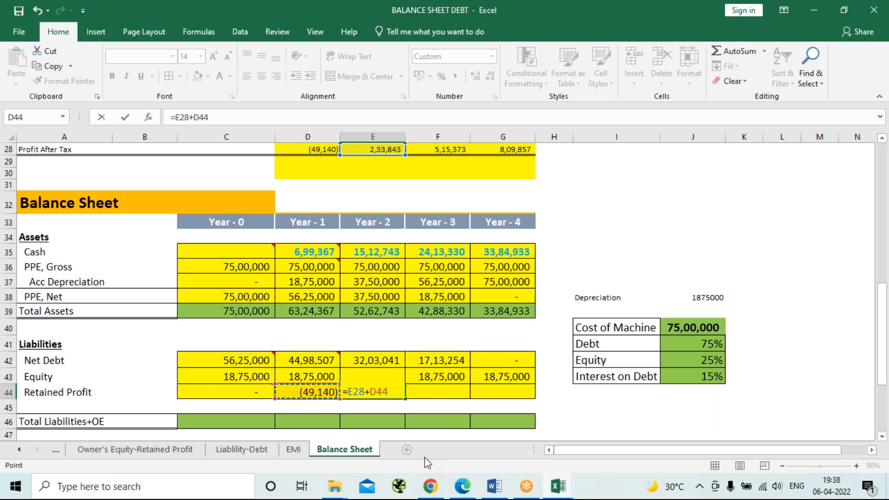
key(Return)
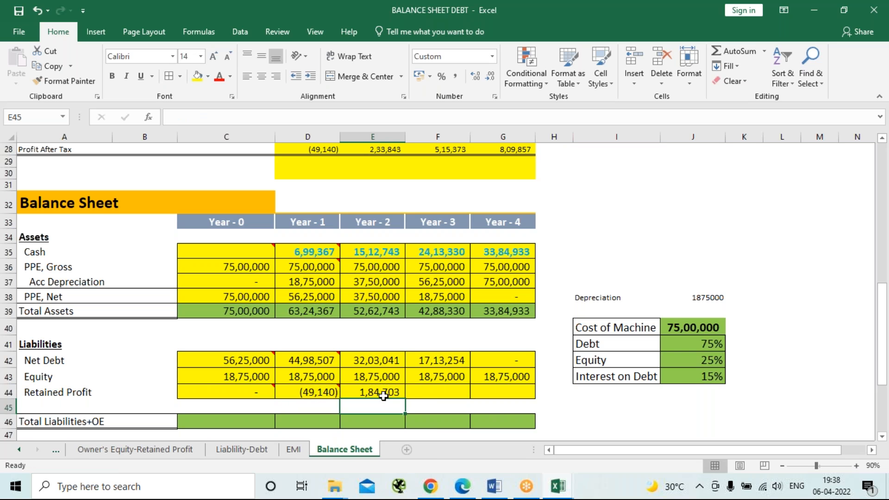
Calculate the Year-3 Retained Profit in F44 with =F28+E44.
click(420, 394)
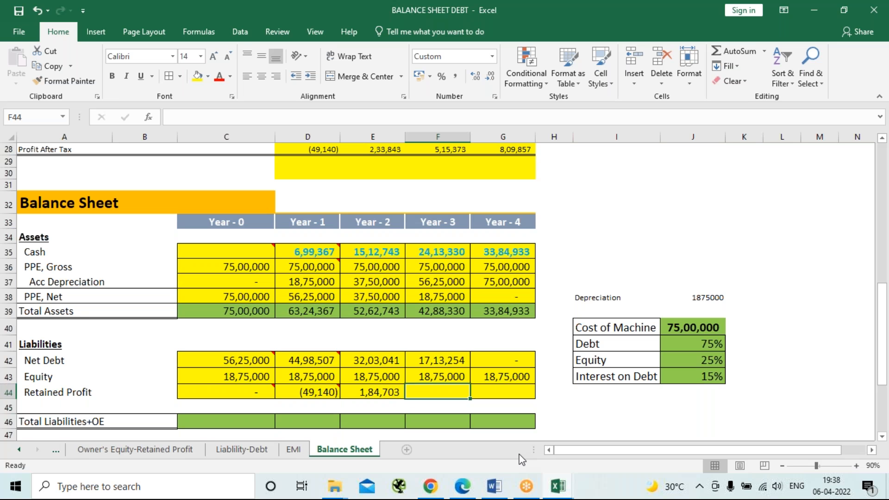
text(=)
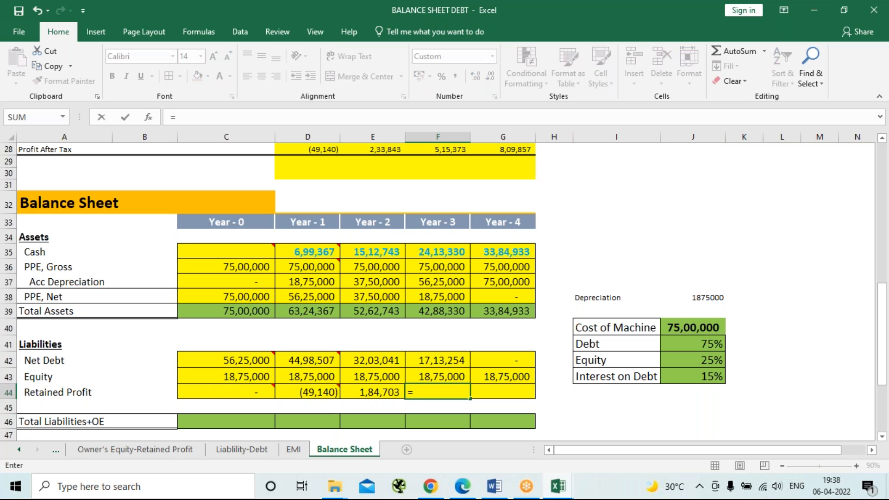
click(452, 149)
text(+)
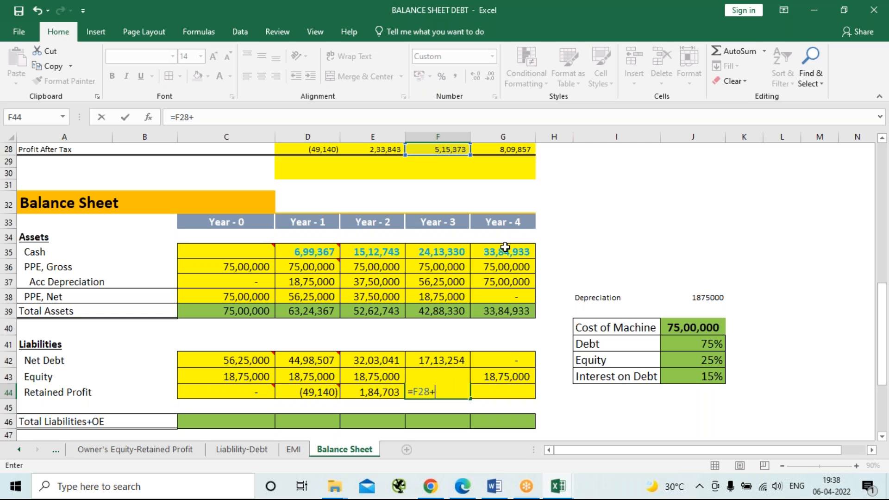
click(378, 394)
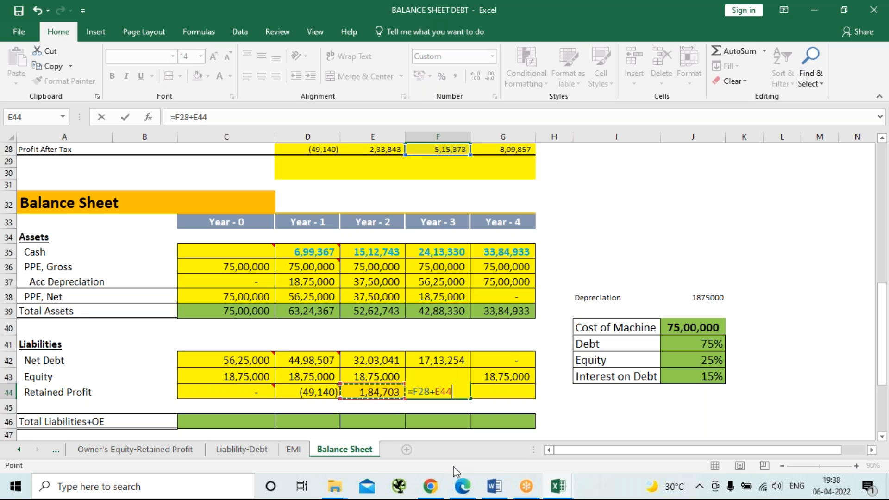
key(Return)
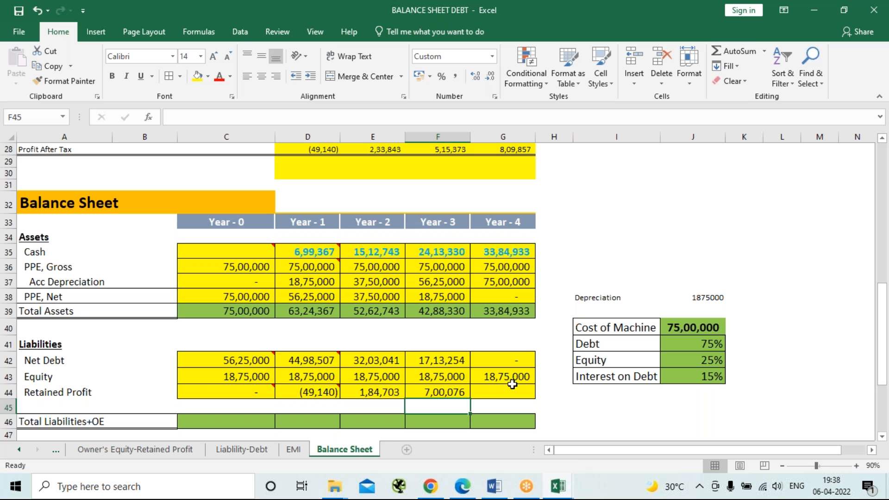
Calculate the Year-4 Retained Profit in G44 with =G28+F44.
click(496, 393)
text(=)
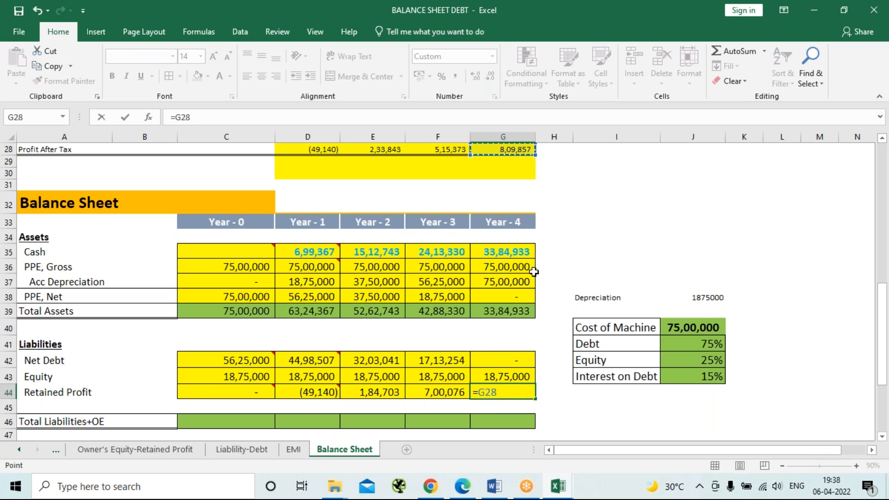
text(+)
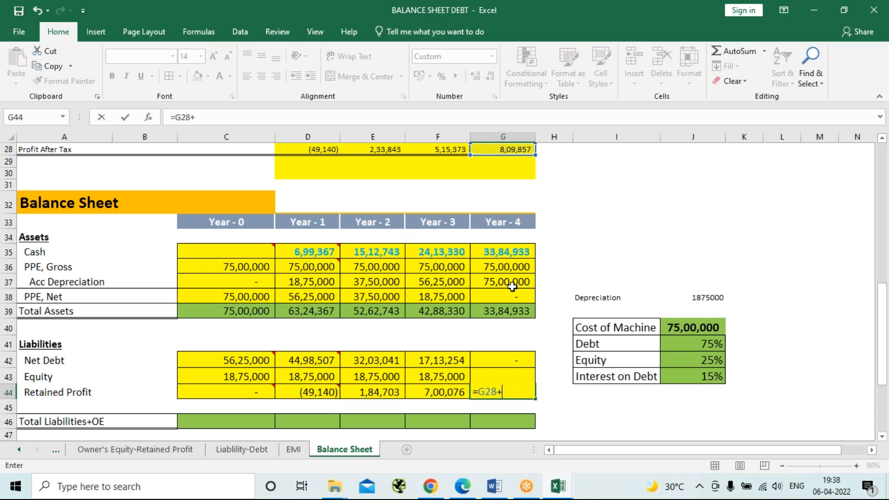
click(452, 393)
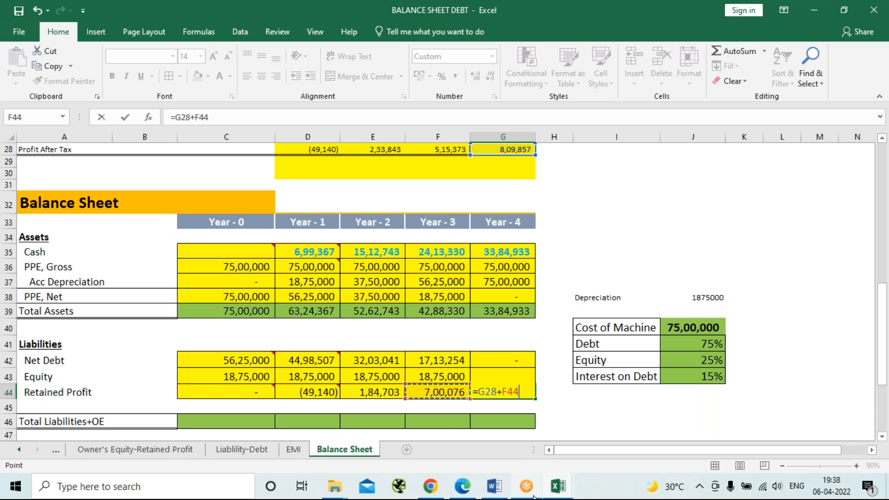
mouse_move(534, 497)
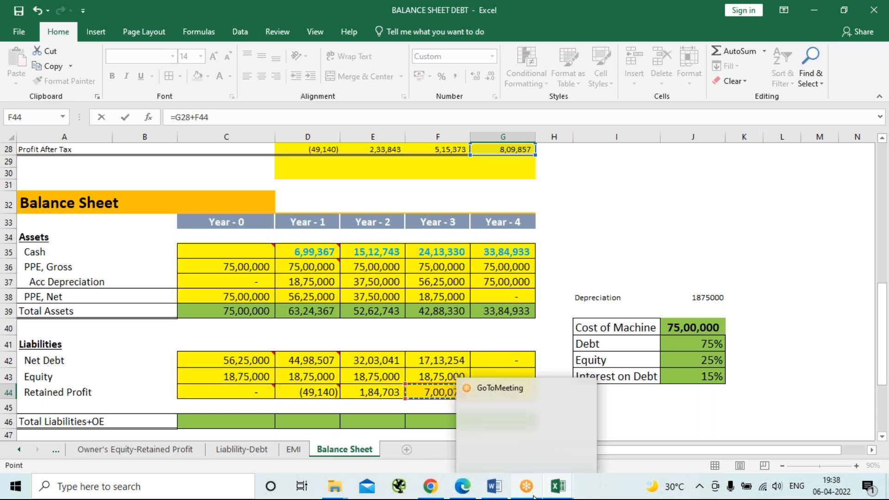
key(Return)
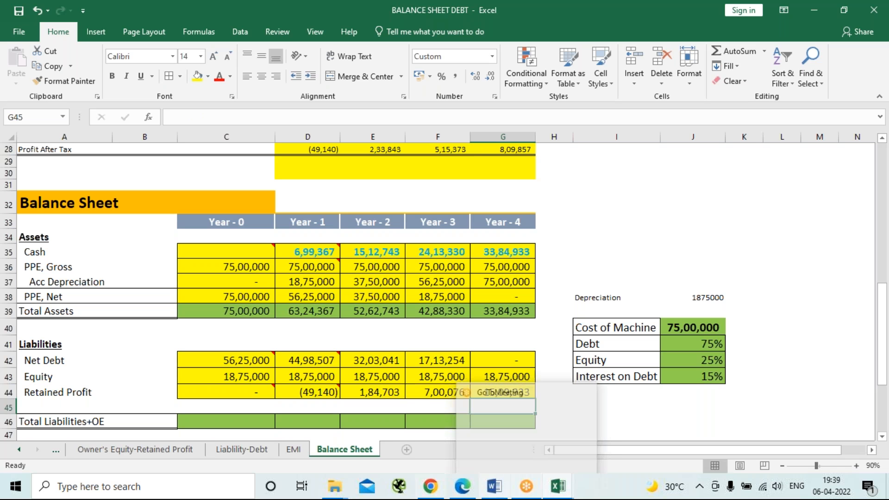
Total the Year-0 Net Debt, Equity and Retained Profit in the Total Liabilities+OE cell C46 with =SUM(C42:C44).
scroll(156, 332, down, 1)
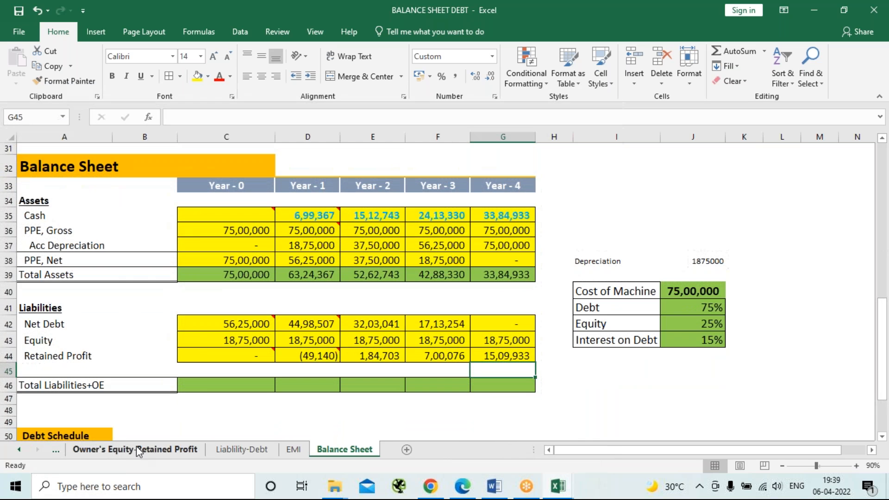
click(212, 384)
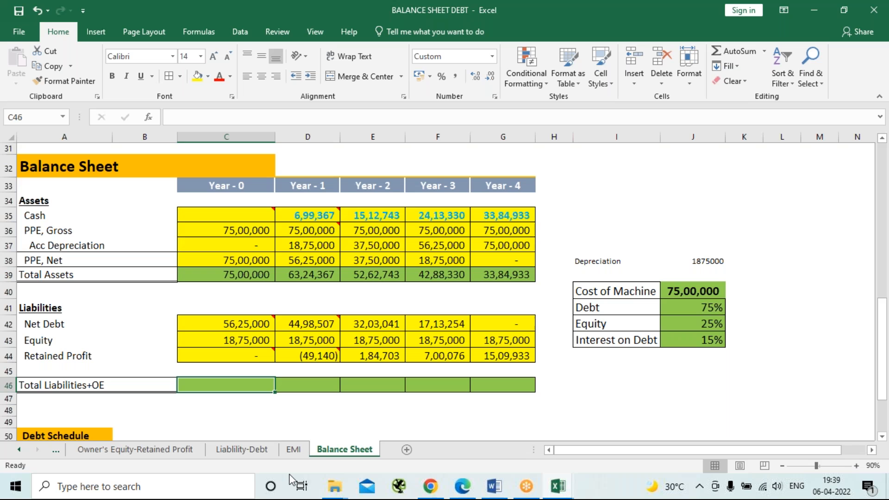
text(=)
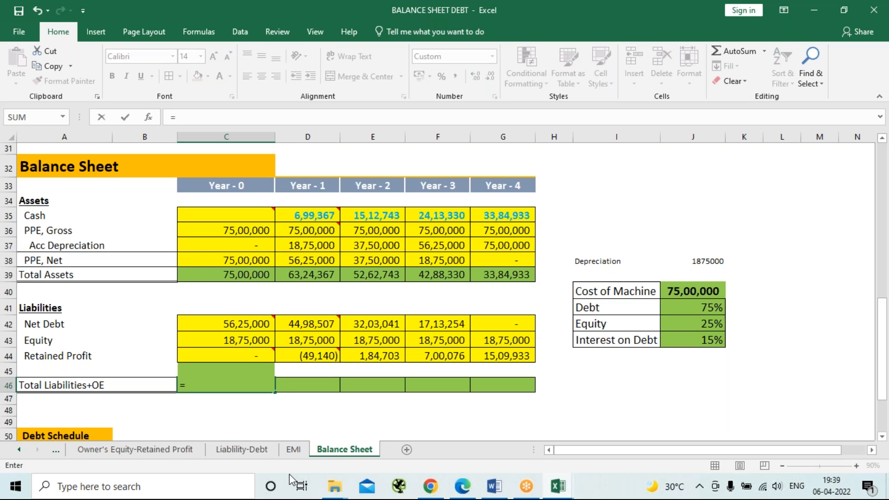
text(sum)
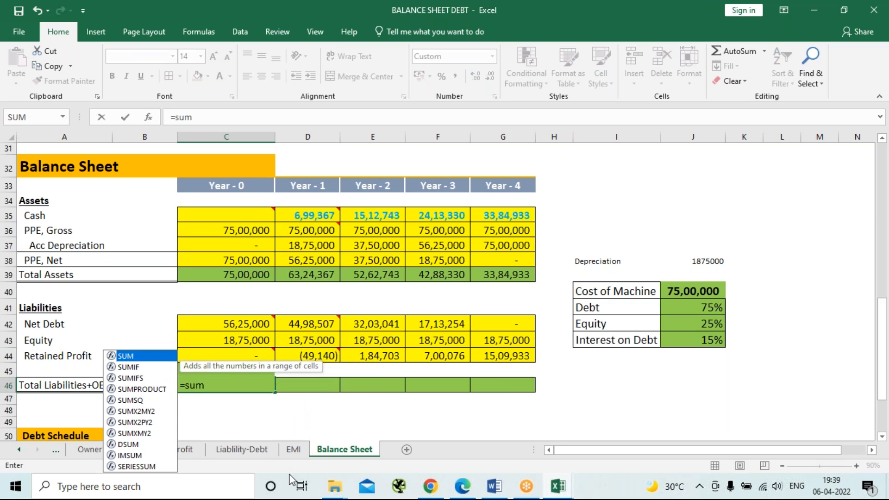
key(Tab)
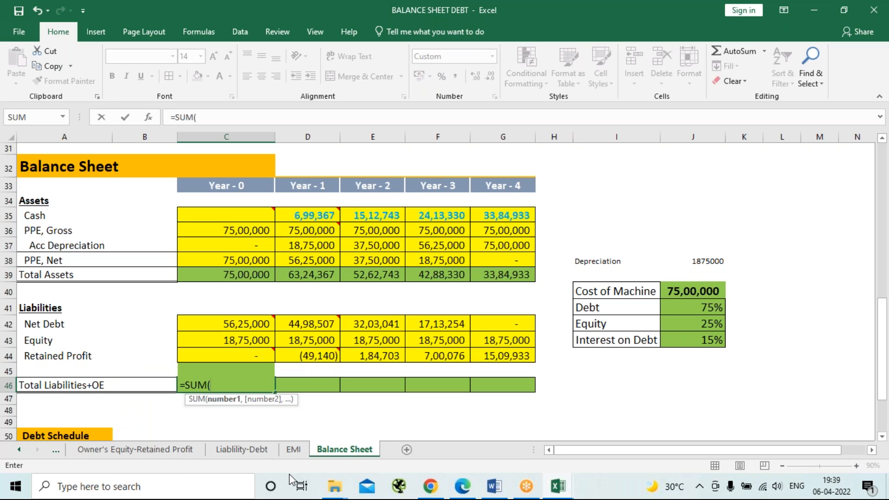
click(247, 321)
drag(247, 321, 248, 349)
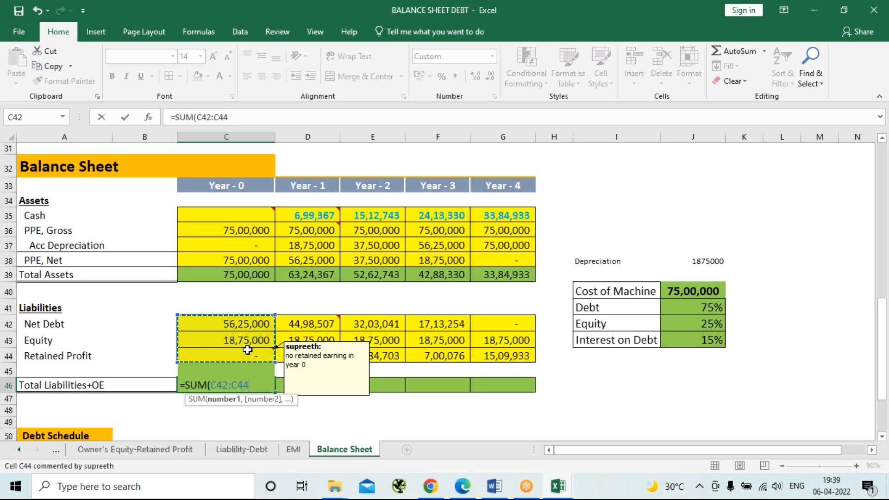
text())
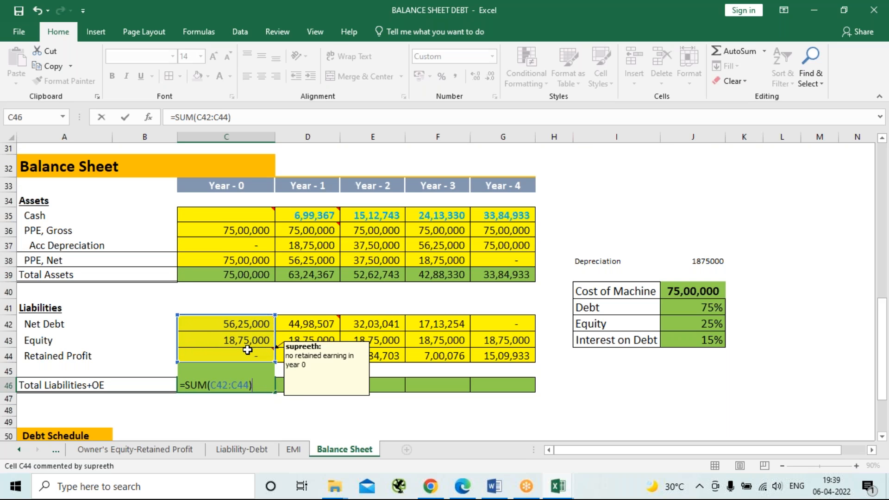
key(Return)
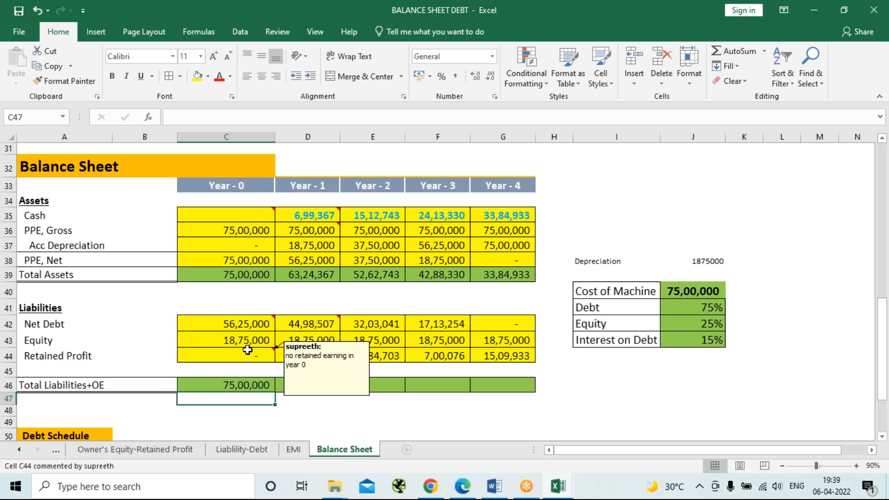
click(256, 386)
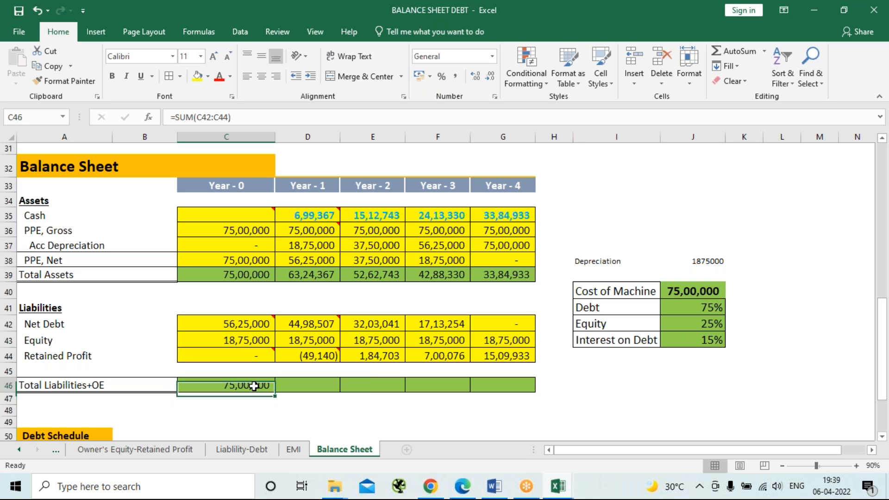
Fill the Total Liabilities+OE formula from C46 across D46:G46 for Year-1 through Year-4.
drag(277, 395, 529, 396)
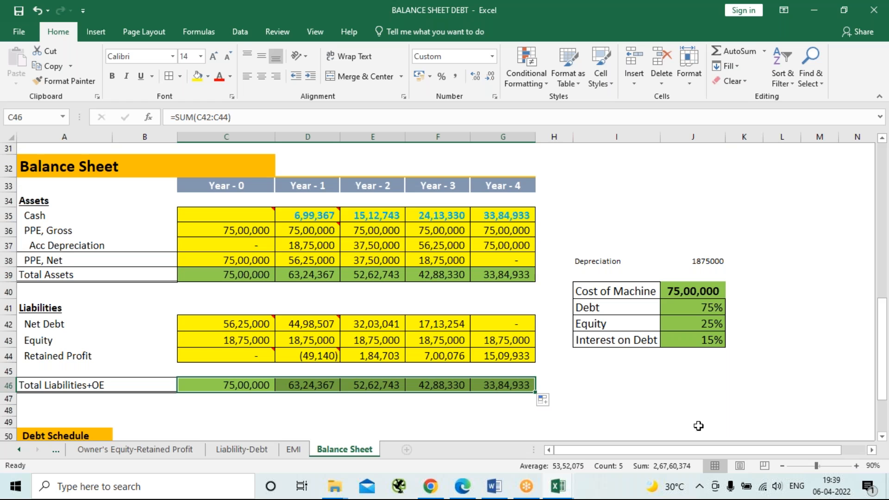
Enter a Year-0 balance check in C47 with =C39-C46, subtracting Total Liabilities+OE from Total Assets.
click(222, 398)
mouse_move(447, 498)
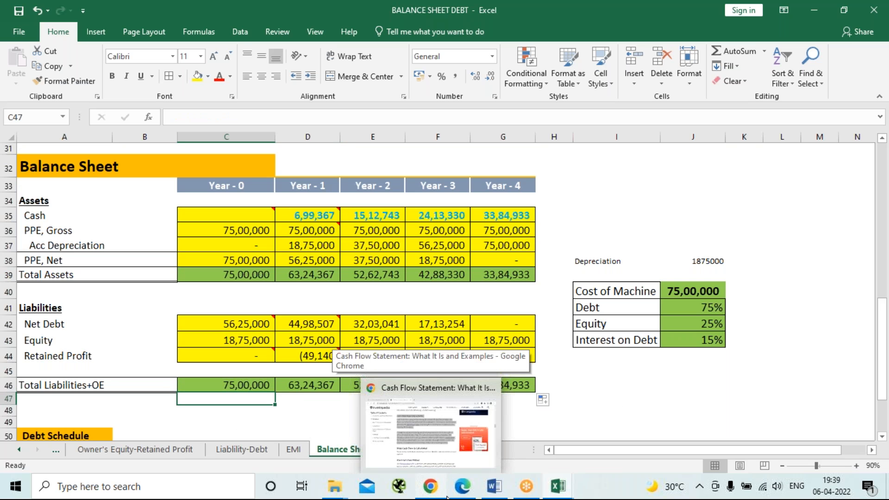
text(=)
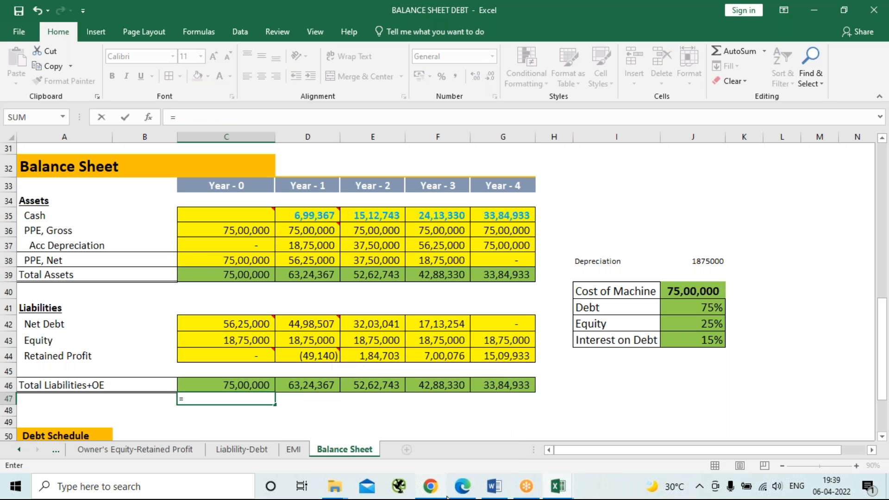
click(207, 276)
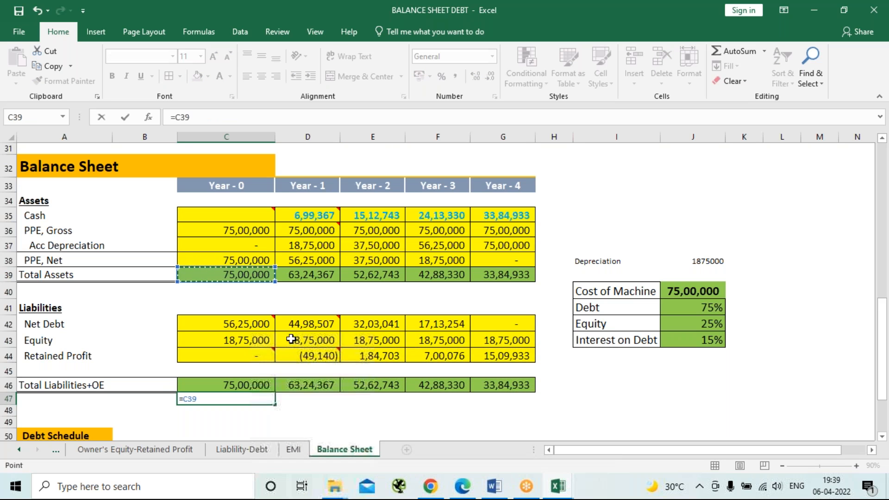
text(-)
click(235, 385)
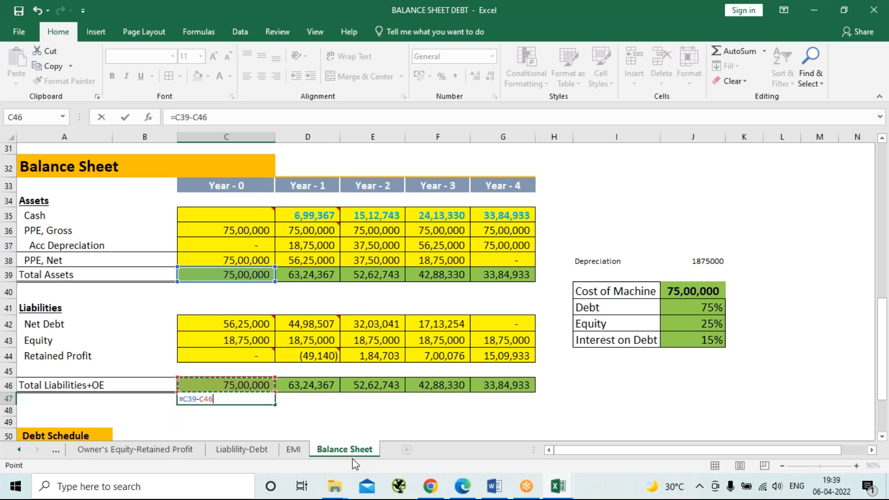
key(Return)
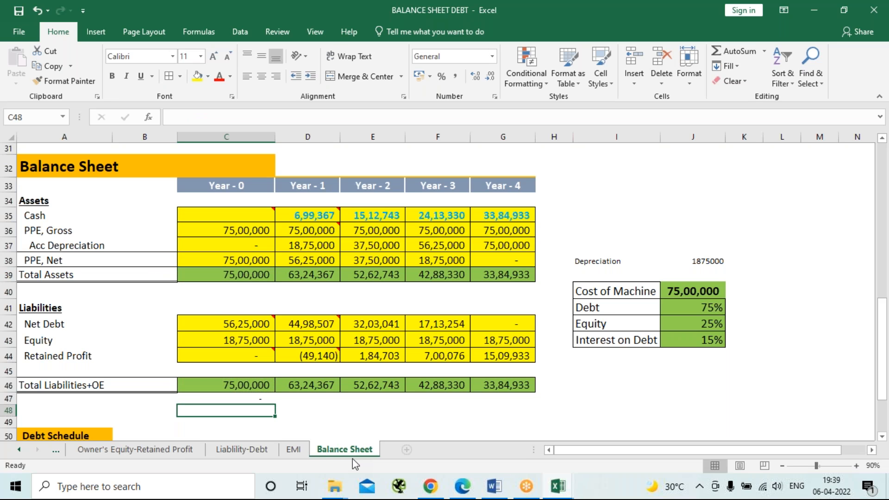
Fill the balance check formula from C47 across D47:G47 for the remaining years.
click(263, 398)
drag(275, 405, 518, 411)
click(621, 399)
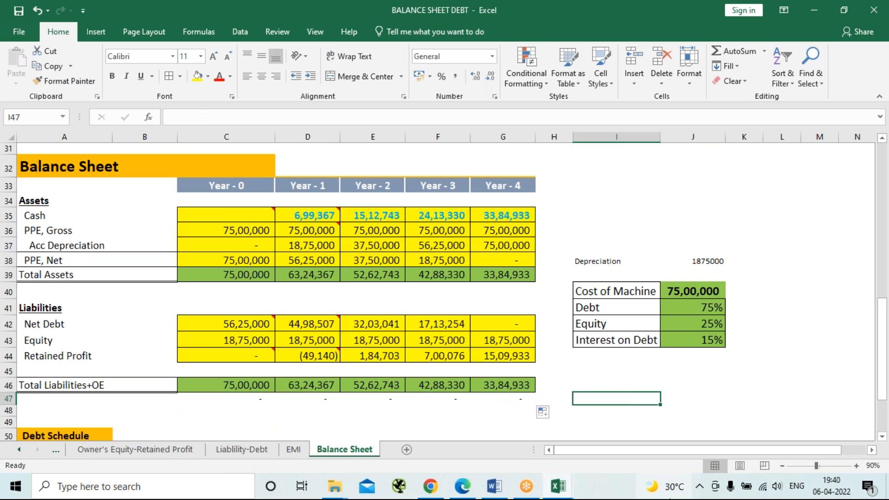
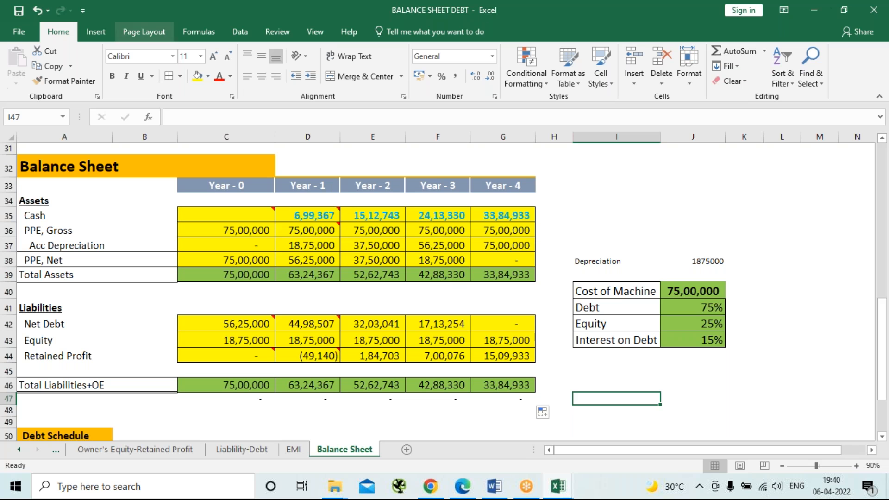
Review the balance sheet, debt schedule and income statement, and look at the Case #2 debt schedule on the Liablility-Debt sheet.
scroll(258, 363, up, 8)
scroll(259, 365, down, 13)
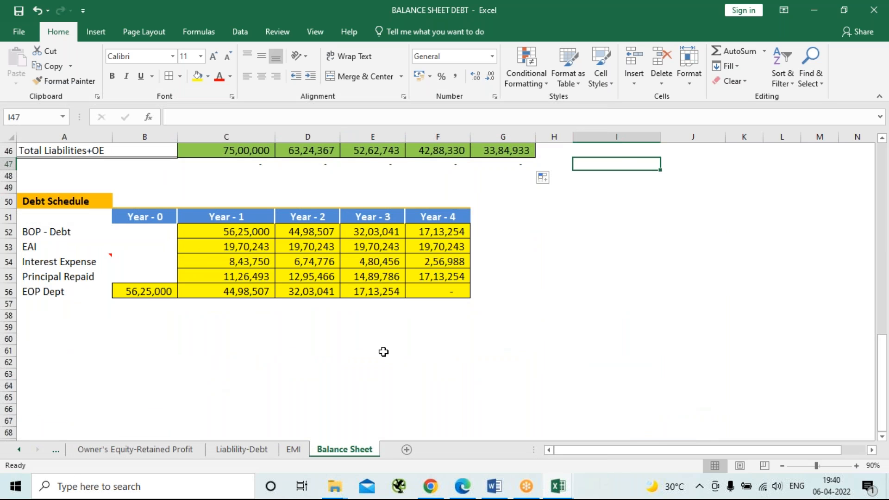
scroll(384, 352, up, 4)
scroll(384, 352, up, 9)
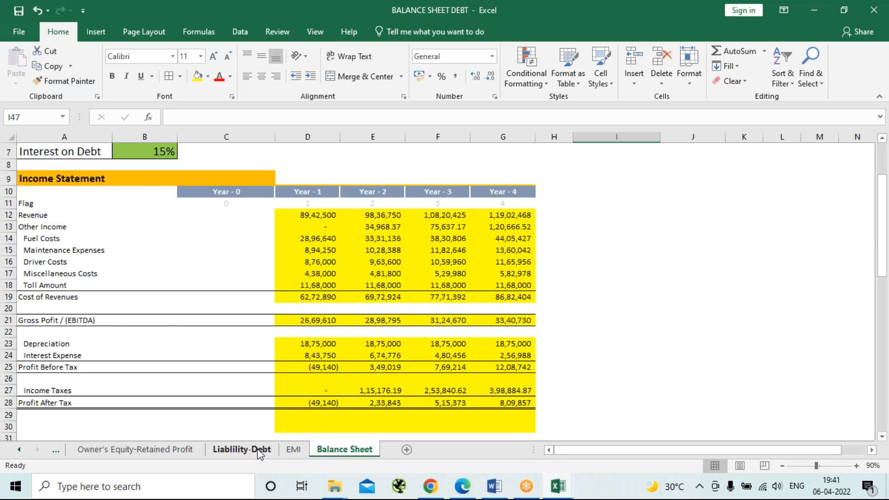
click(242, 449)
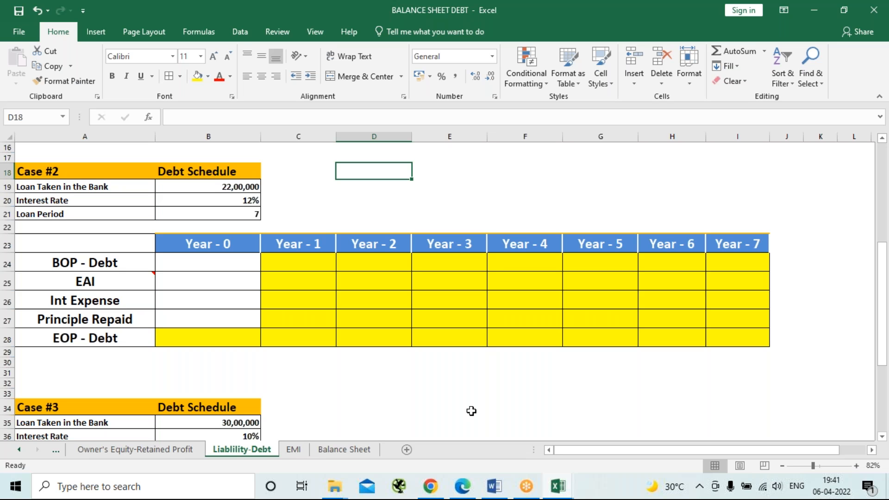
Switch to the FM Explanation document in Word and read the operating, investing and financing sections of the cash flow statement notes.
click(494, 487)
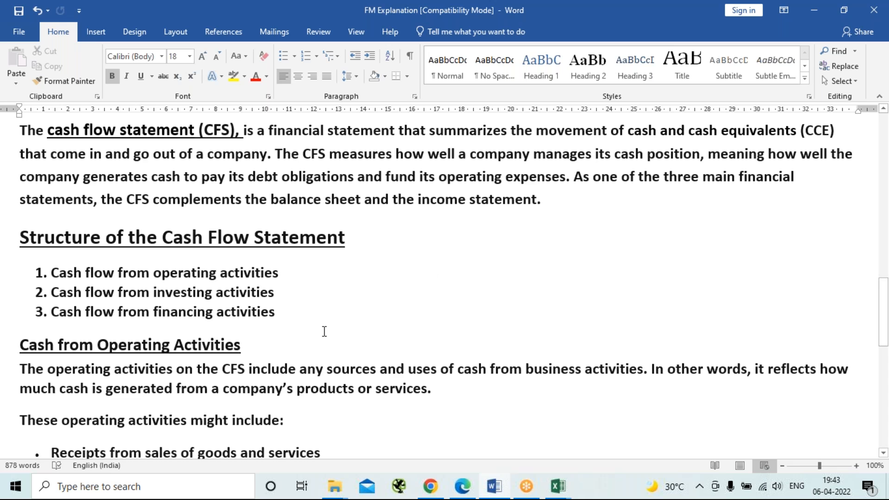
scroll(324, 331, down, 3)
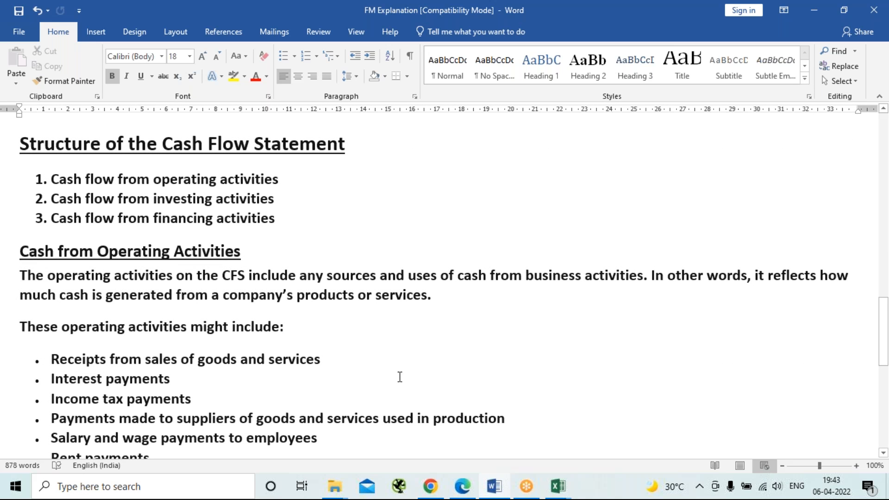
scroll(400, 377, down, 2)
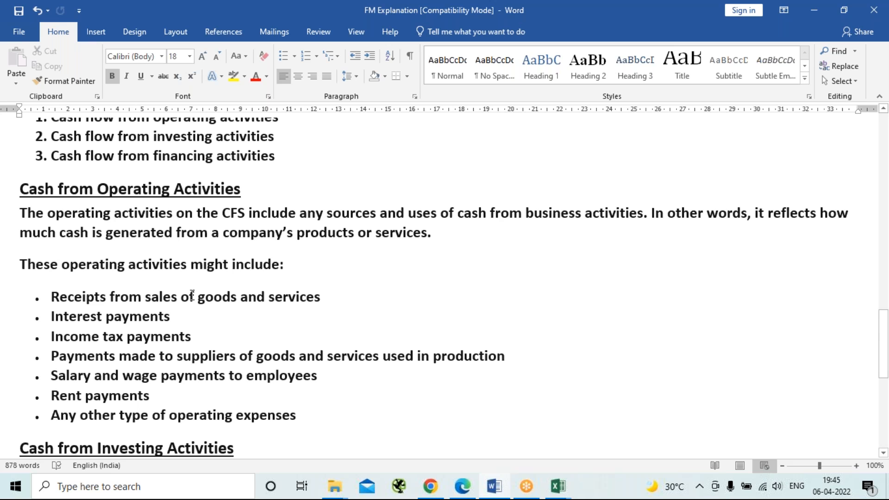
scroll(192, 294, down, 5)
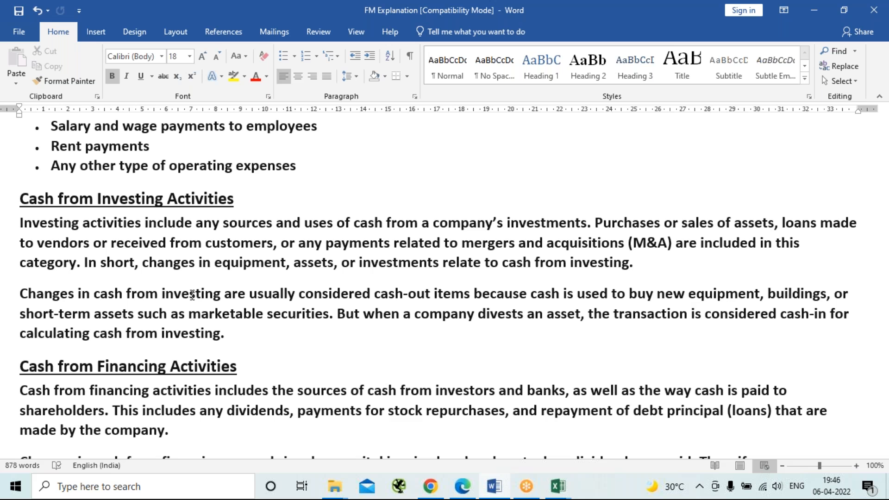
scroll(192, 295, down, 2)
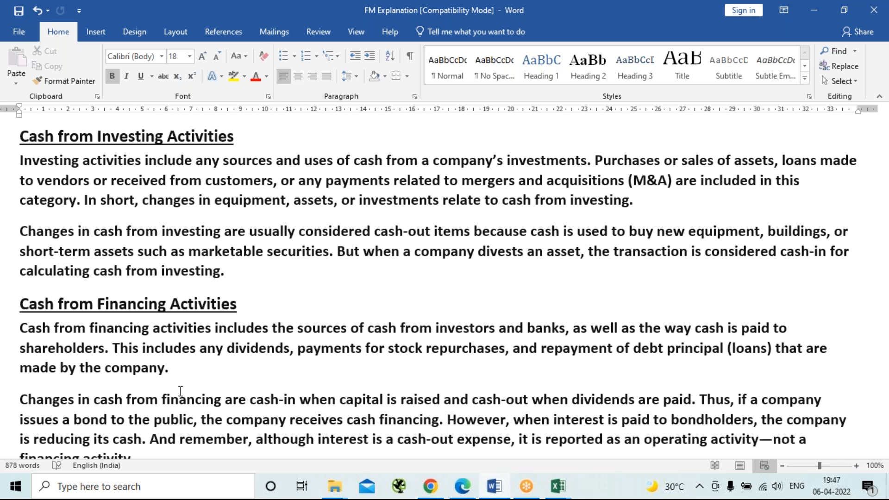
scroll(180, 391, down, 1)
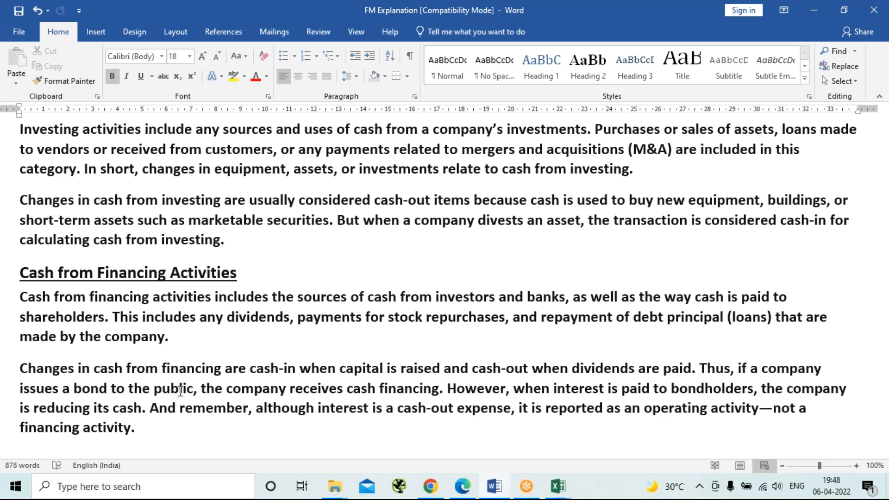
Close the BALANCE SHEET DEBT workbook in Excel with its changes saved, and close the BALANCE SHEET workbook.
click(560, 497)
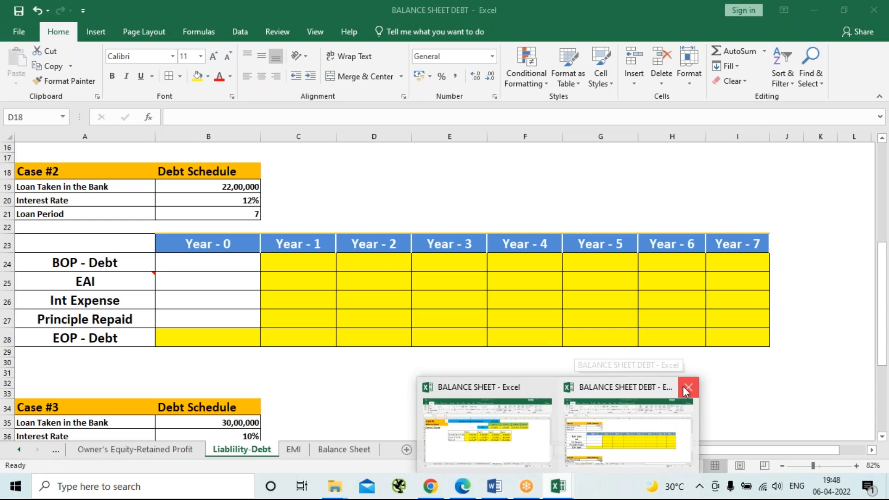
click(648, 392)
key(ctrl+w)
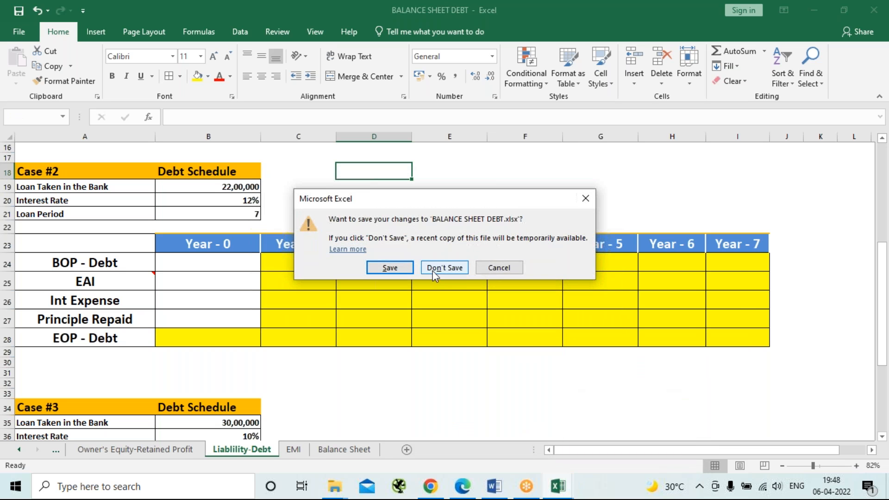
click(401, 268)
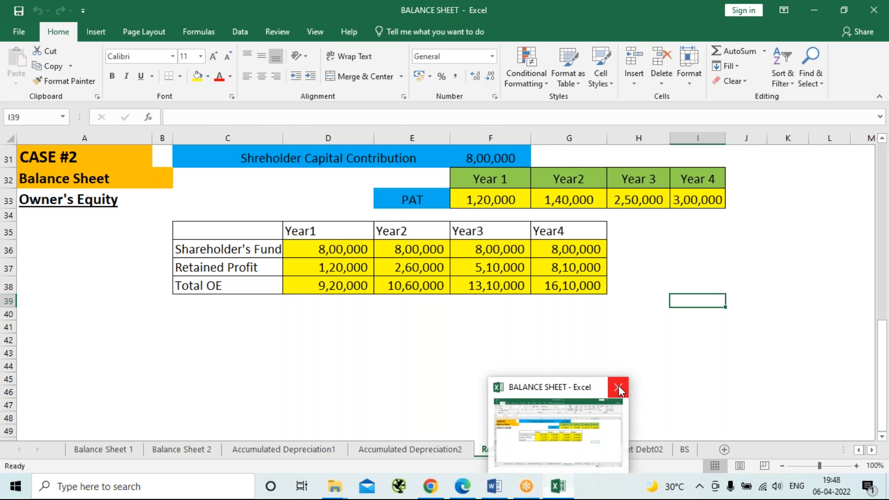
click(618, 388)
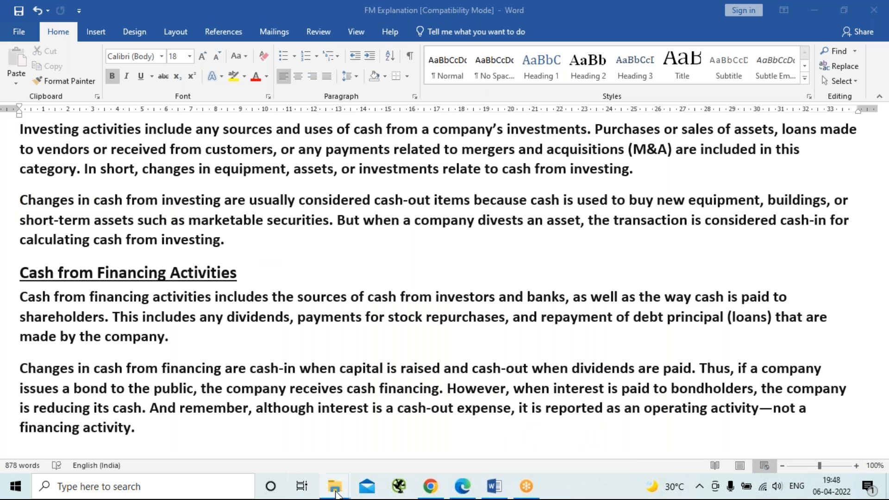
Open the CASH FLOW STATEMENT workbook from the MCC FM NOTES folder and look over the Cash Flow2 sheet.
mouse_move(334, 487)
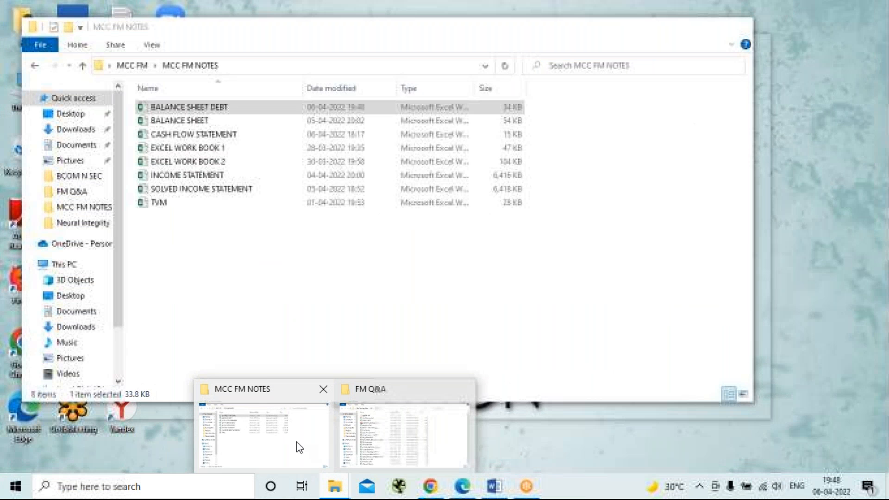
click(296, 442)
click(170, 137)
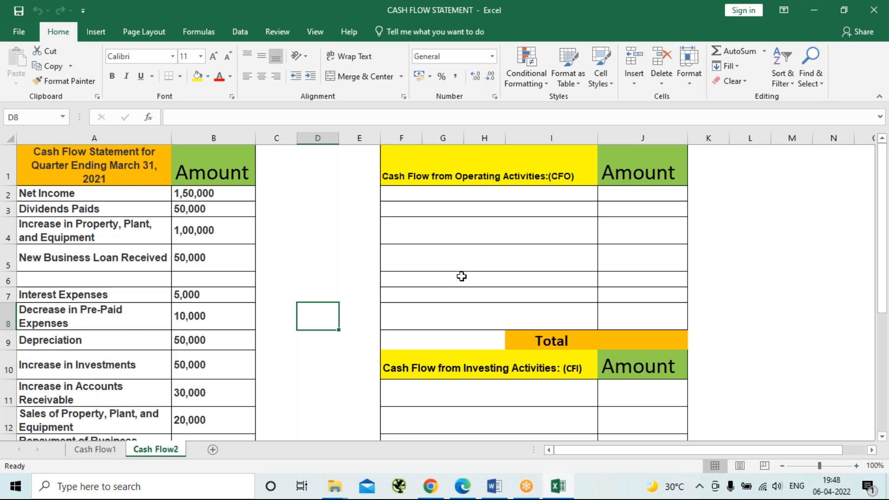
scroll(462, 276, down, 3)
scroll(462, 277, up, 2)
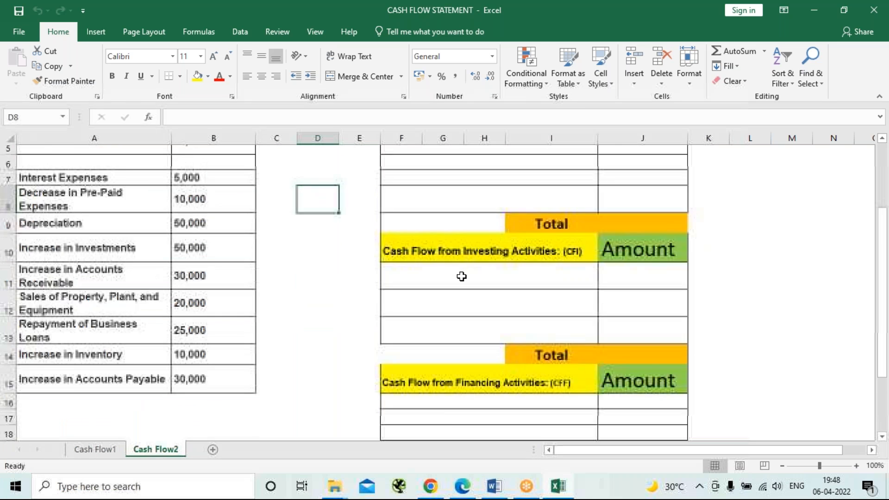
scroll(461, 277, up, 2)
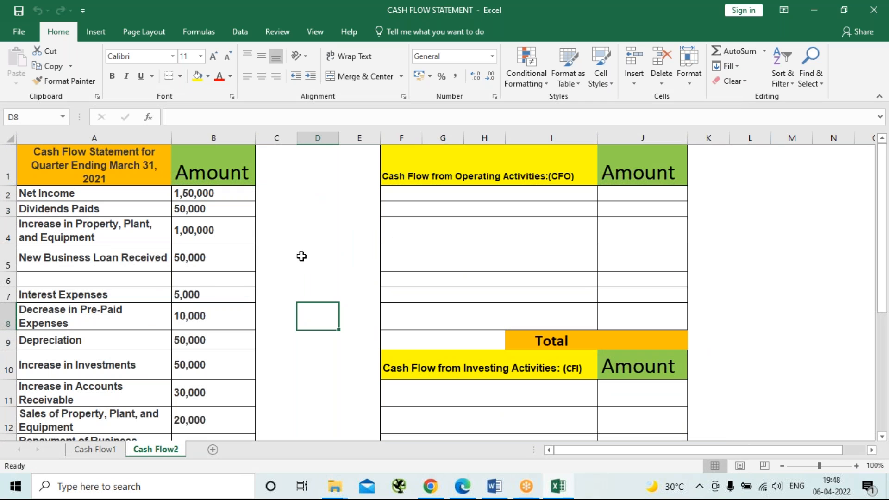
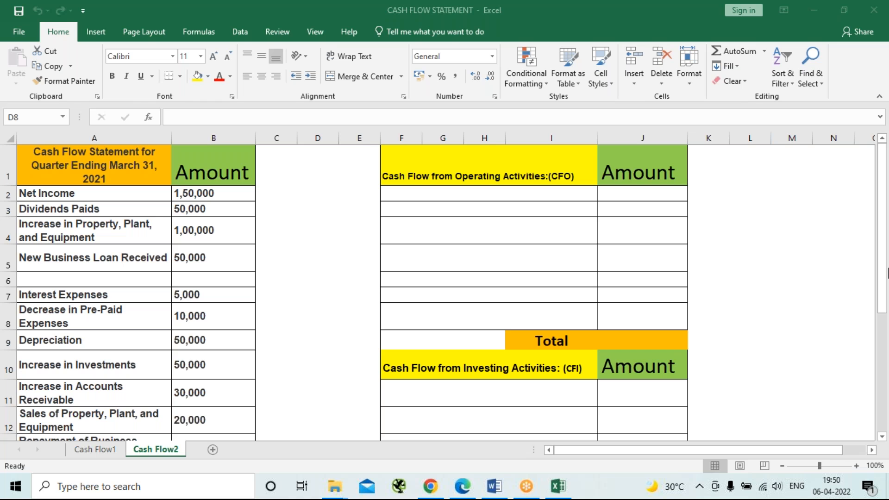
Switch to the Cash Flow1 sheet and select the first empty row under Cash Flow from Operating Activities.
click(82, 453)
click(81, 452)
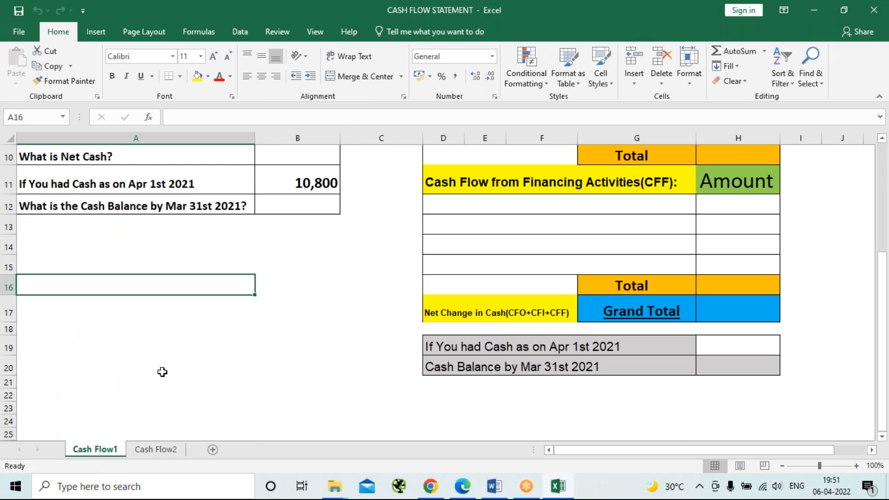
scroll(183, 349, up, 1)
scroll(182, 350, up, 3)
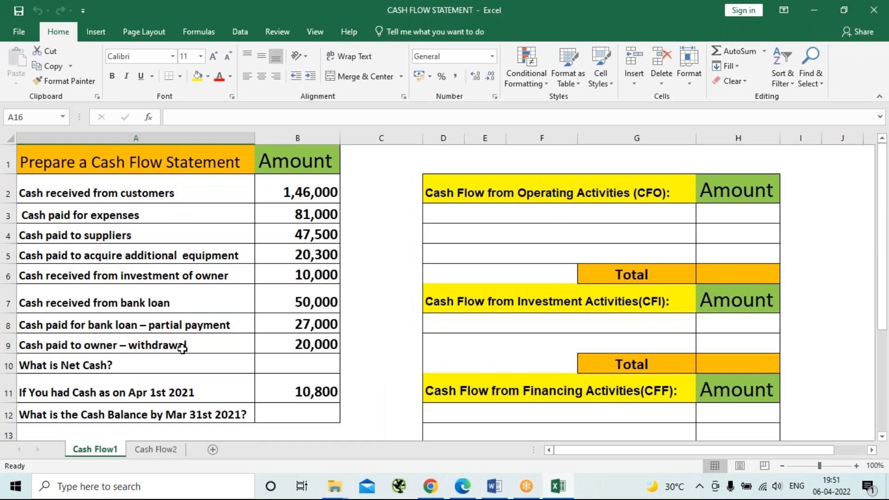
click(586, 212)
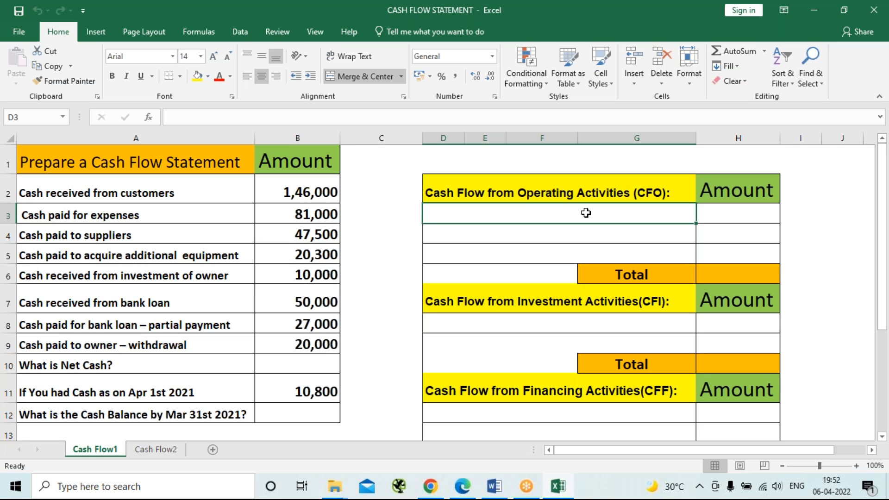
click(154, 194)
shift+click(268, 199)
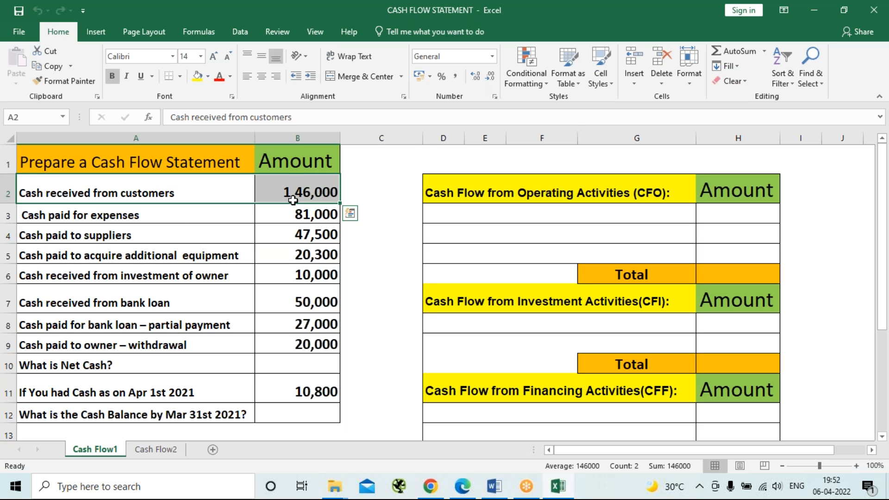
key(ctrl+c)
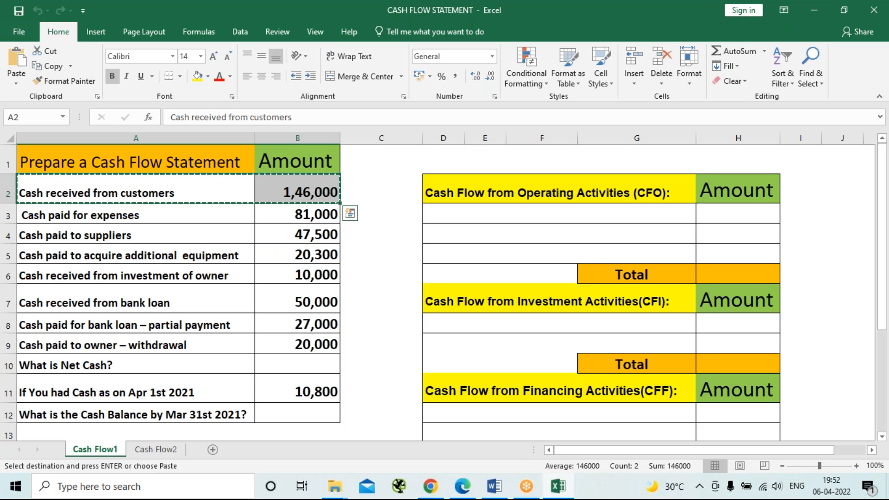
click(499, 215)
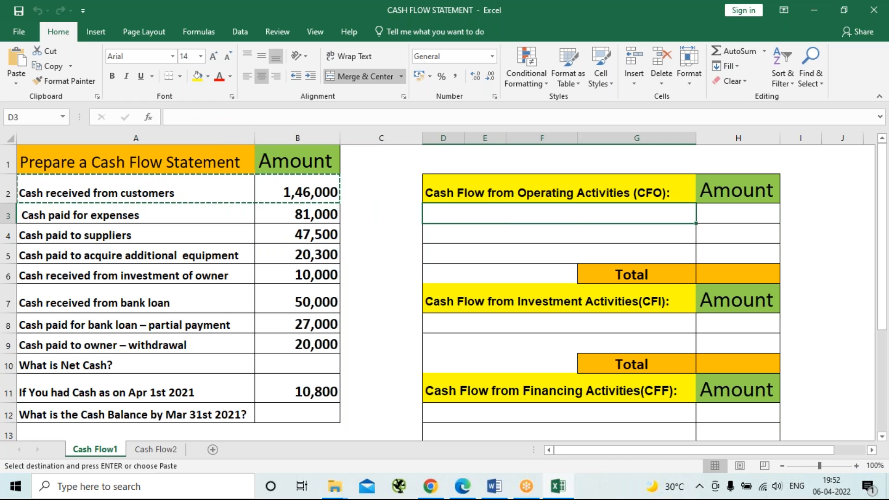
key(ctrl+v)
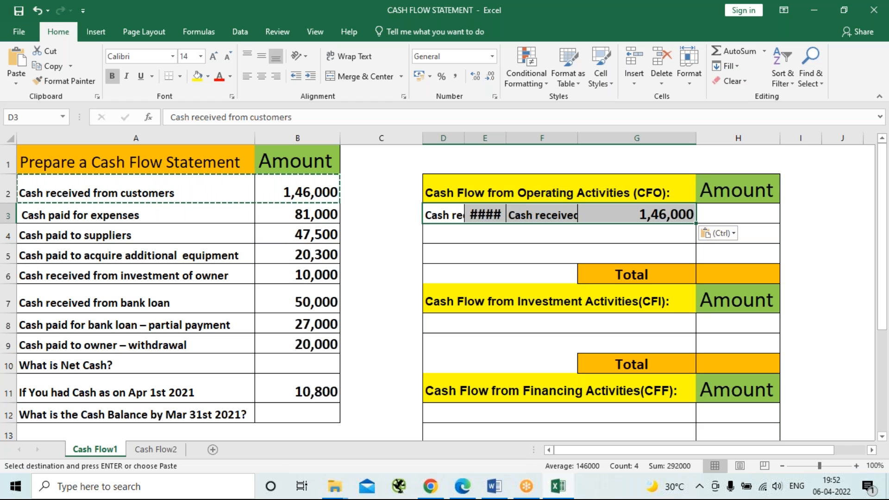
key(ctrl+z)
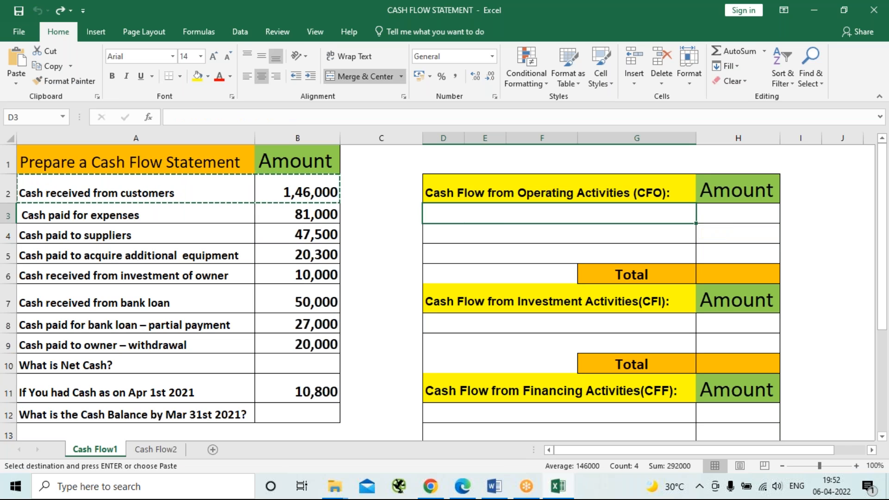
Copy the label "Cash received from customers" into the first operating activities row, D3, and enter 146000 as its amount.
click(217, 193)
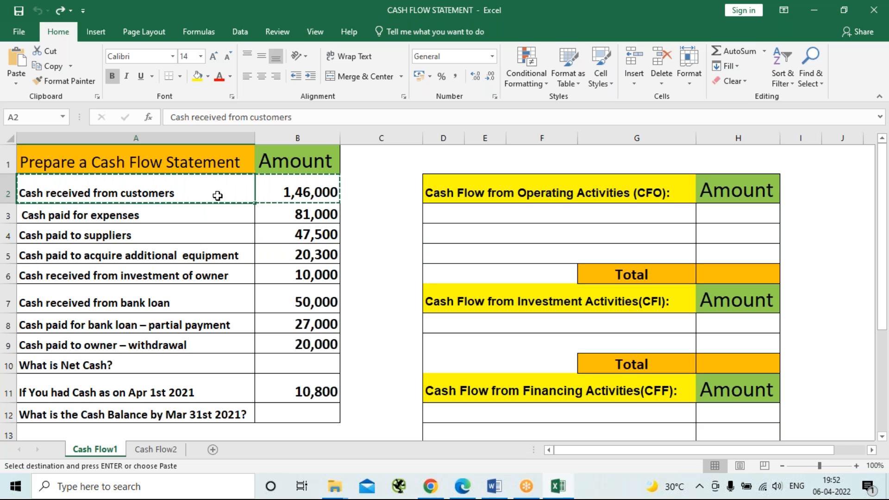
click(501, 219)
key(ctrl+v)
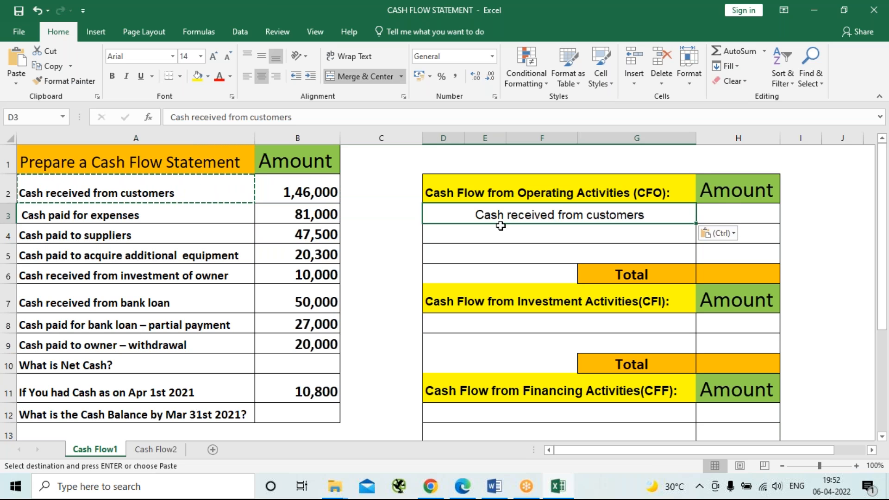
click(724, 214)
click(303, 193)
key(ctrl+c)
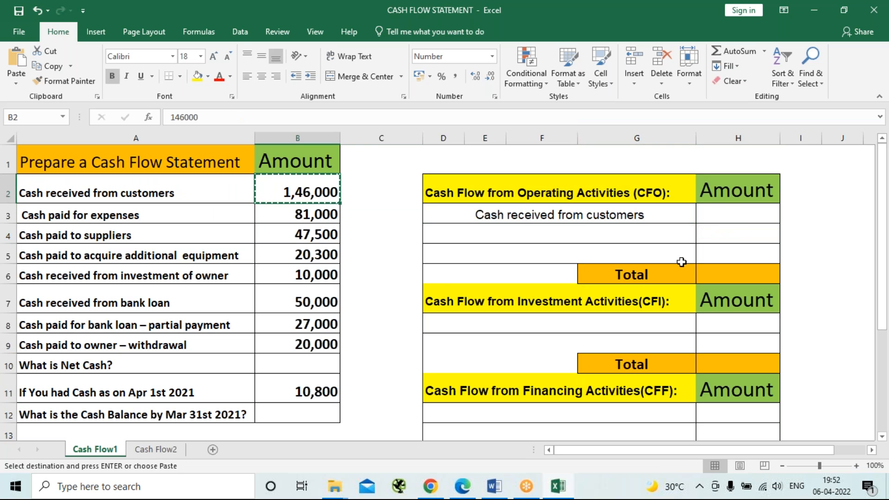
click(734, 215)
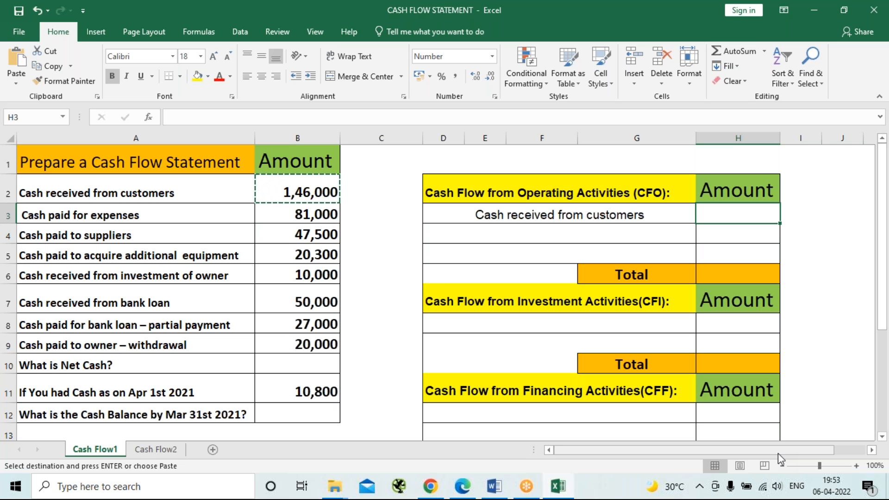
text(14)
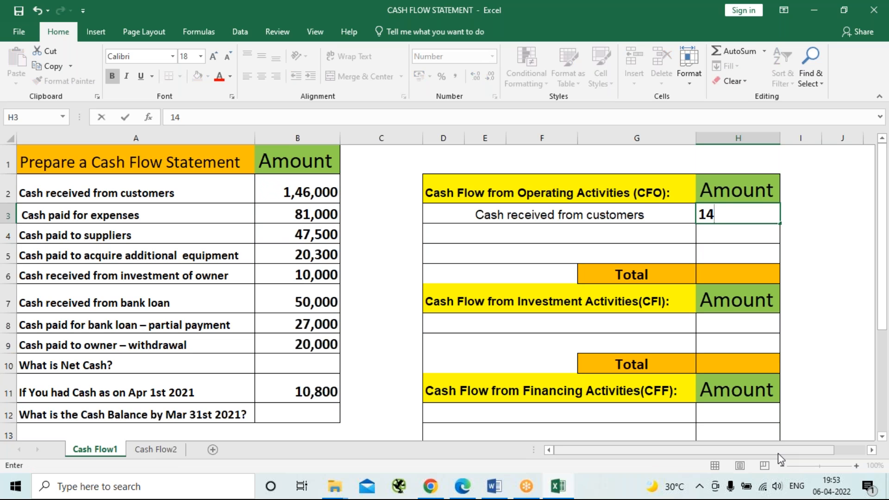
text(6000)
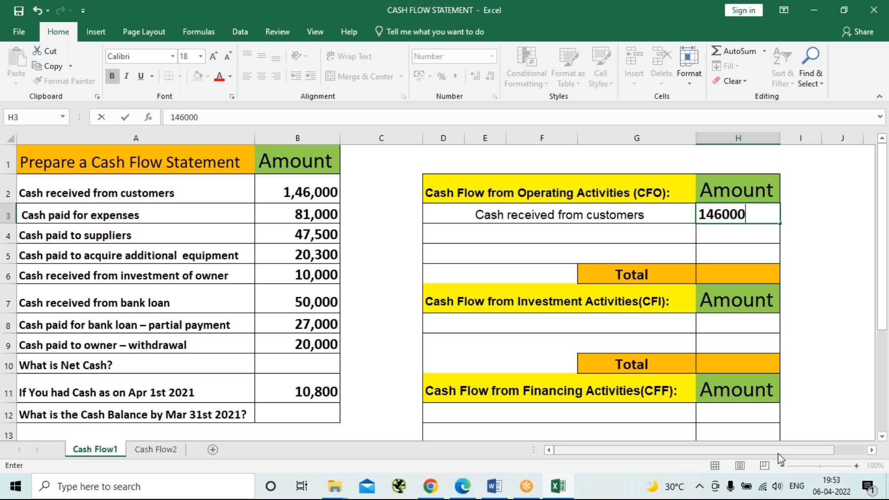
key(Return)
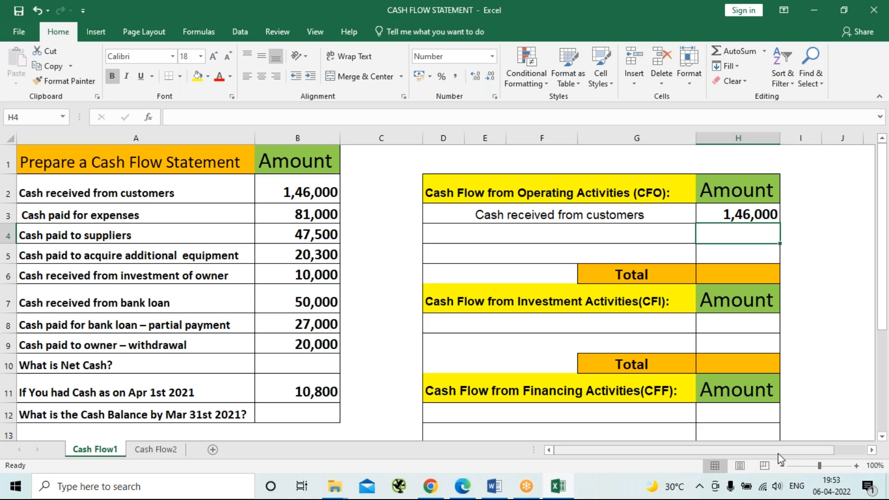
Copy the label "Cash paid for expenses" into the second operating activities row, D4, and enter -81000 as its amount.
key(Left)
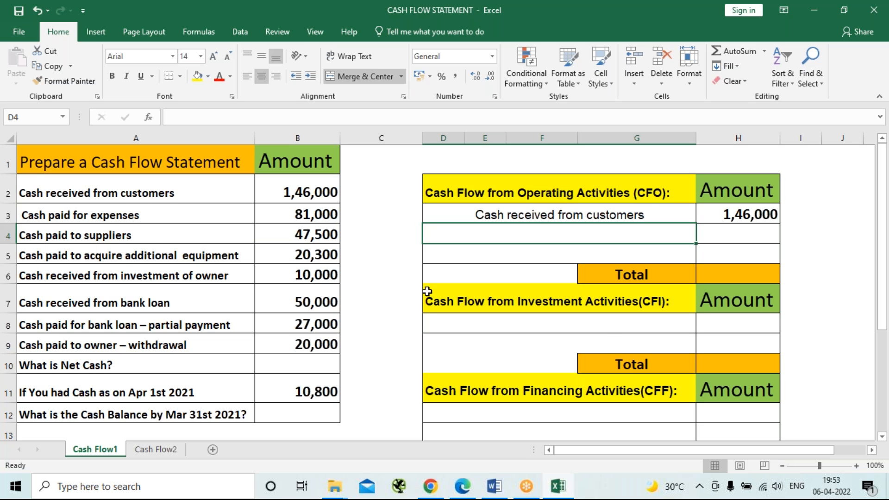
click(167, 207)
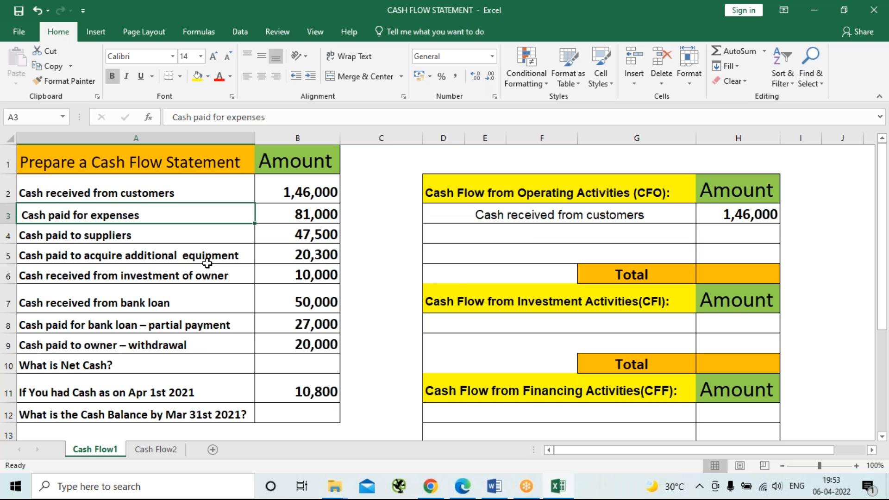
key(ctrl+c)
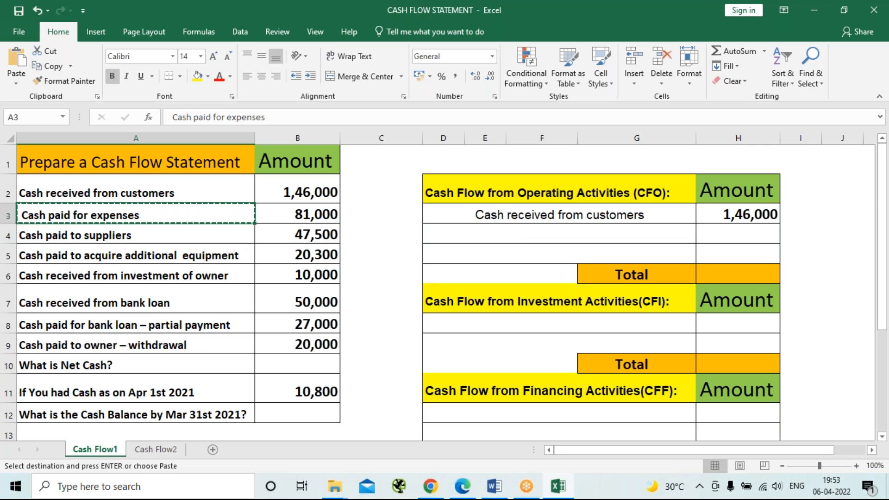
click(499, 236)
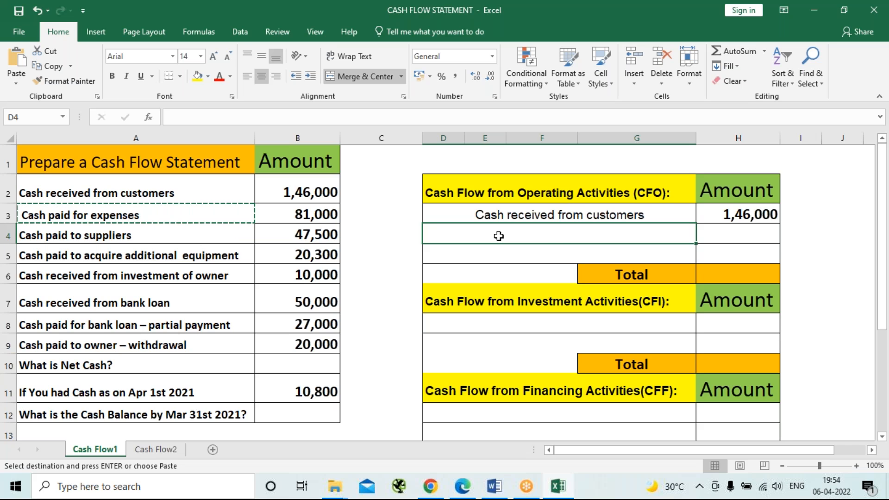
key(ctrl+v)
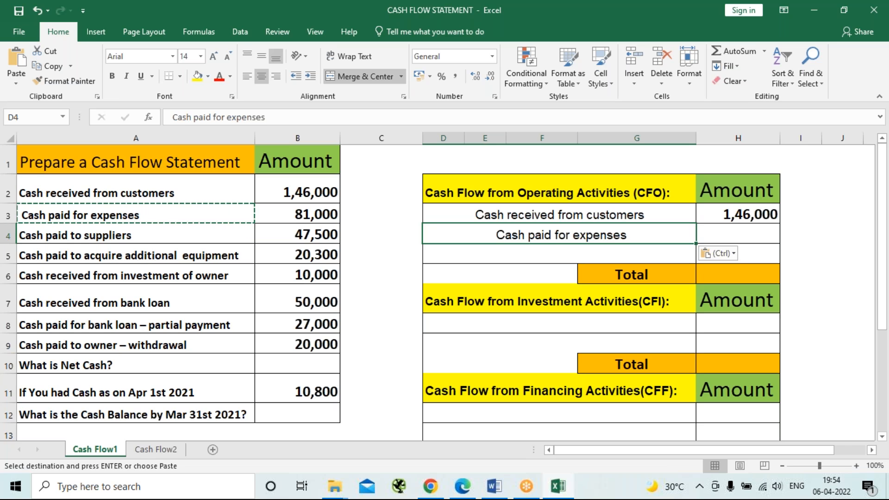
click(765, 234)
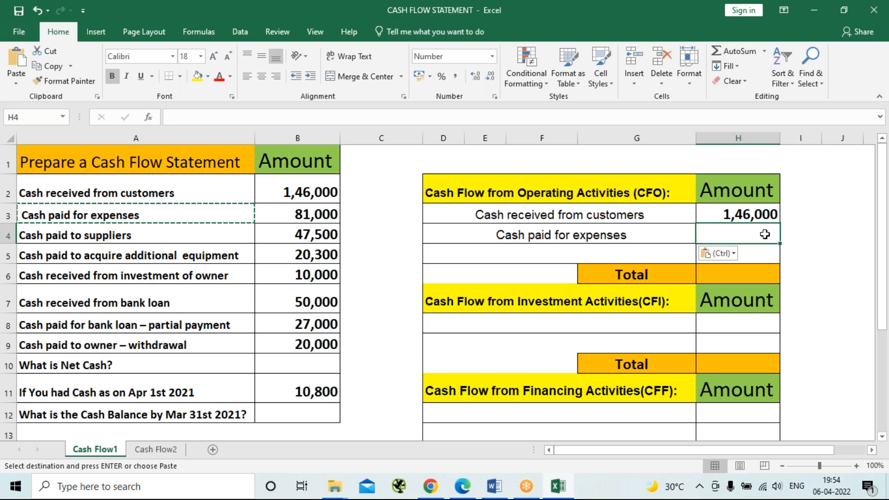
text(-)
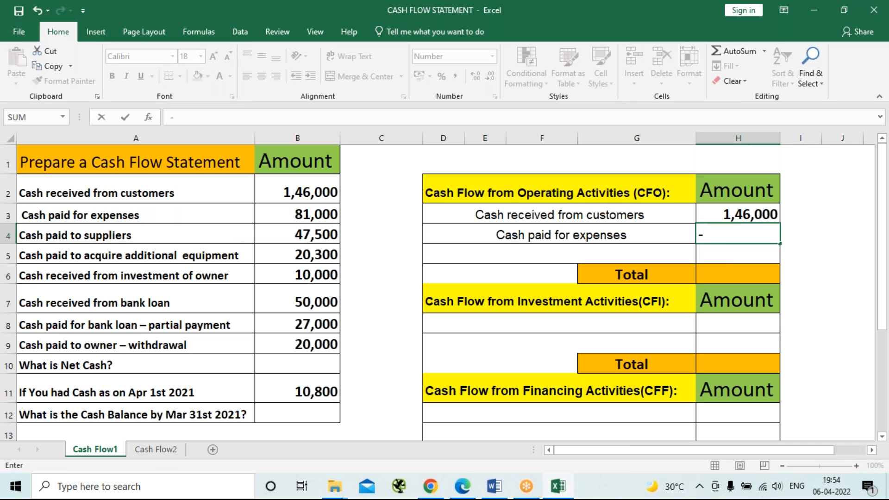
text(81000)
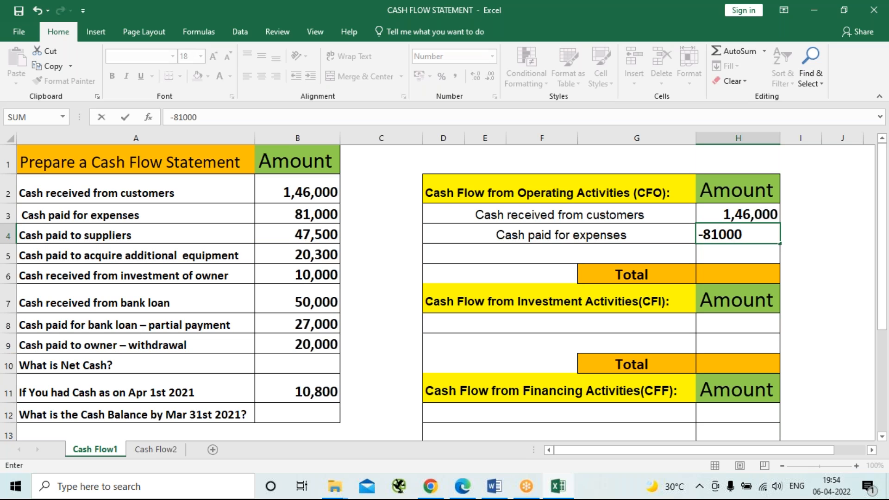
key(Return)
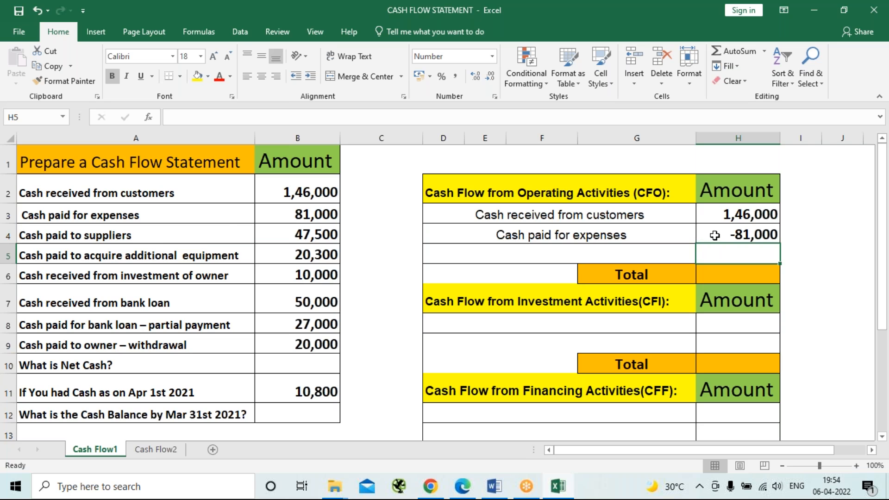
Copy the label "Cash paid to suppliers" into the third operating activities row, D5, and enter -47500 as its amount.
click(153, 236)
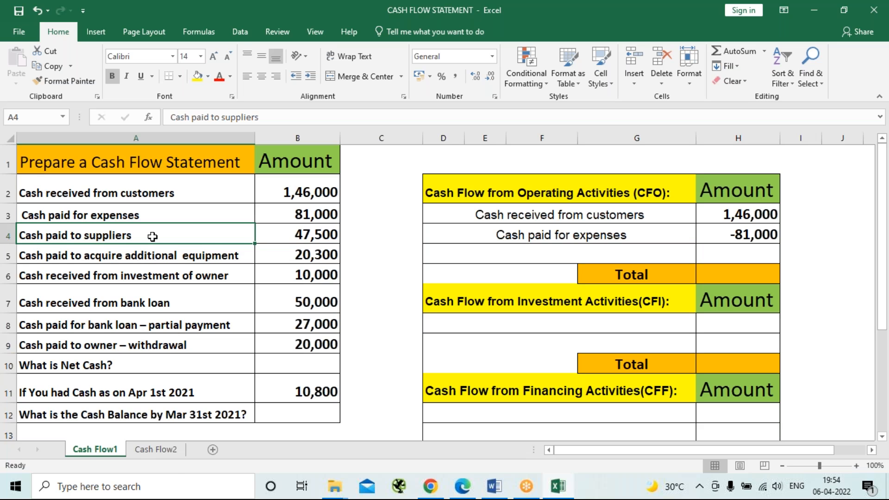
key(ctrl+c)
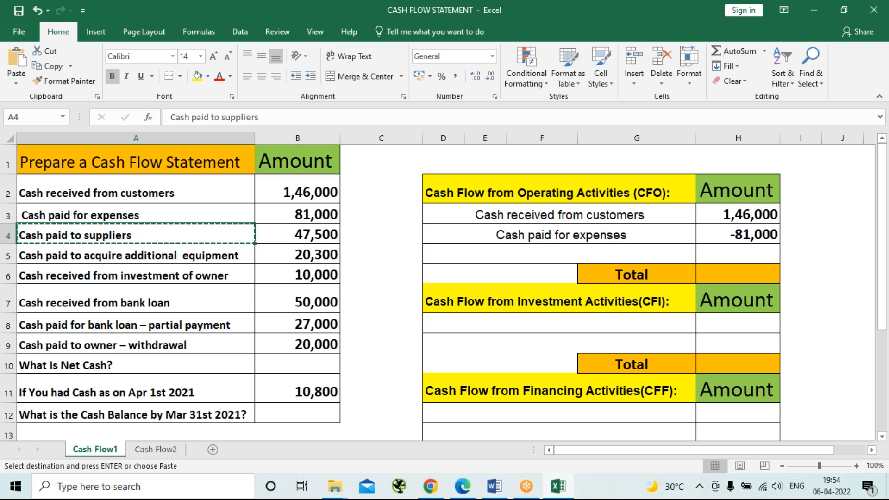
click(489, 258)
key(ctrl+v)
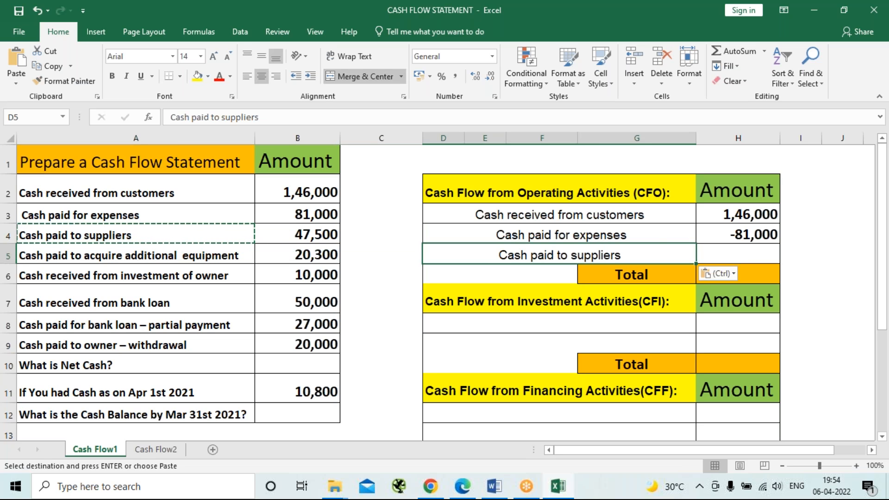
click(738, 249)
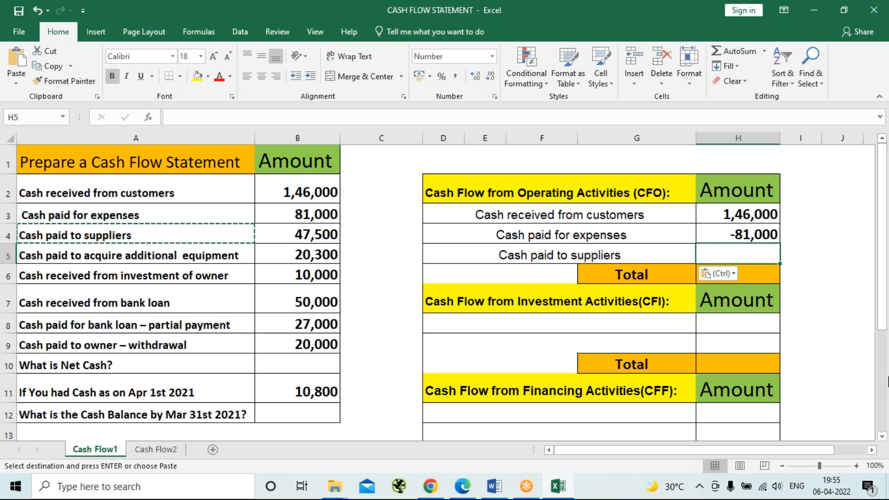
text(-47500)
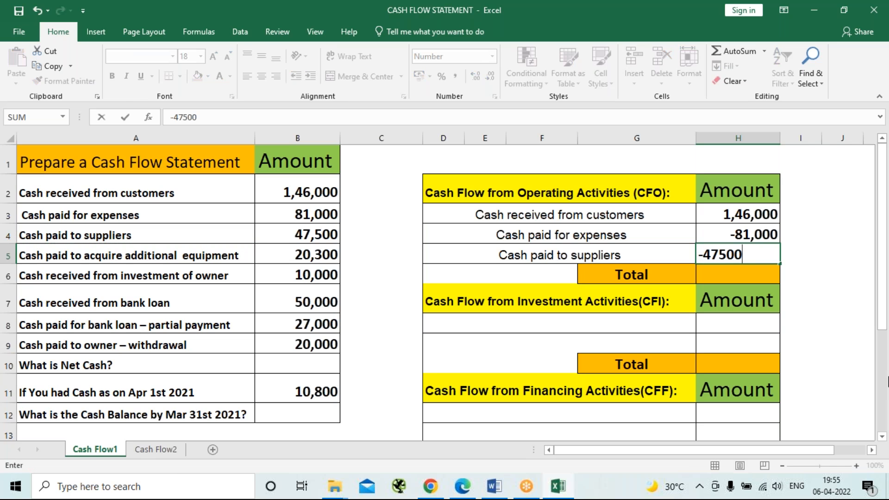
key(Return)
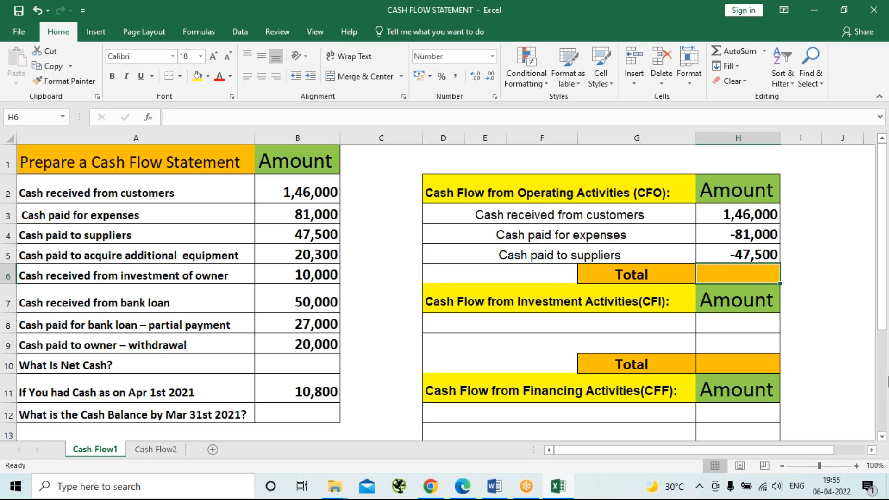
Total the operating activities in H6 with the formula =SUM(H3:H5).
text(=)
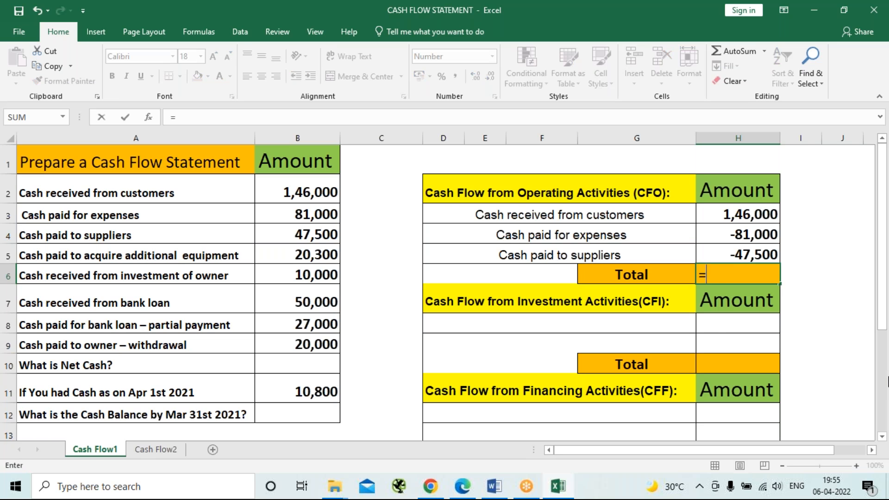
text(sum)
key(Tab)
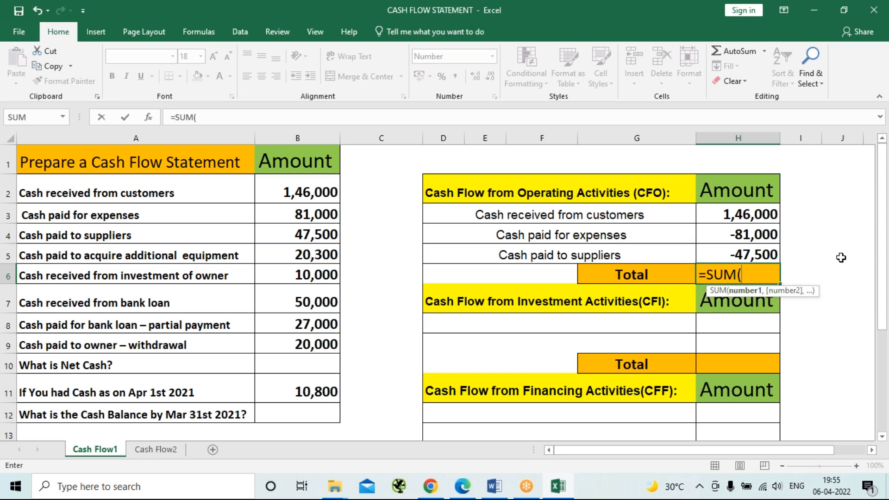
drag(758, 219, 757, 258)
text())
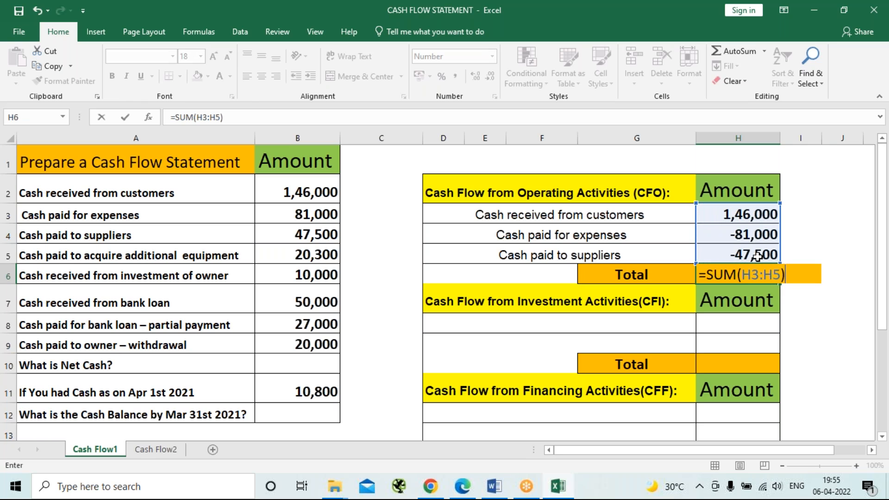
key(Return)
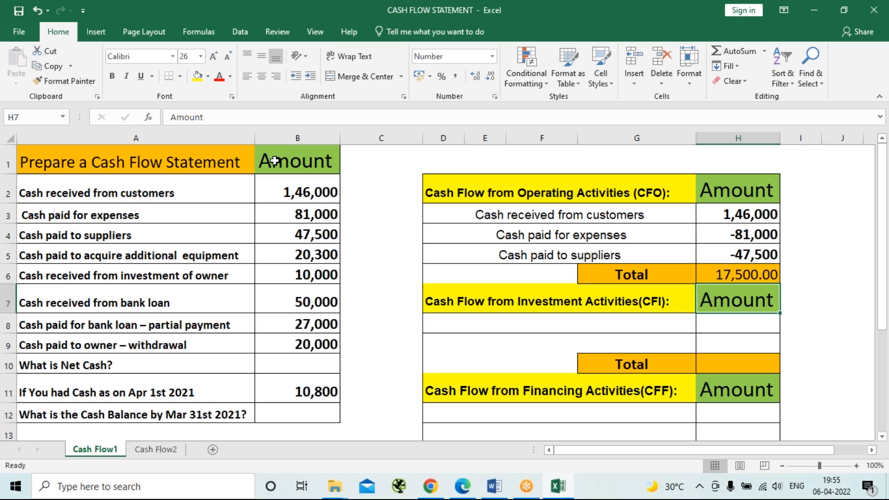
Copy the label "Cash paid to acquire additional equipment" into the first investment activities row, D8, and enter -20300 as its amount.
click(132, 257)
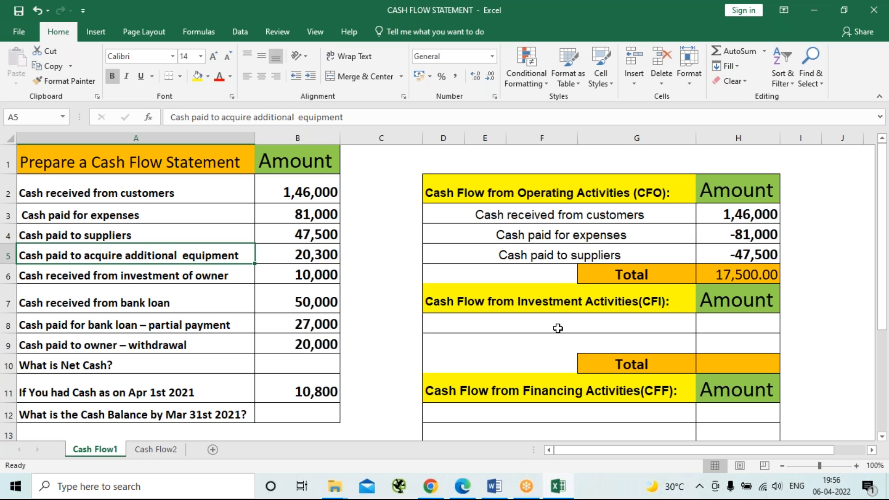
key(ctrl+c)
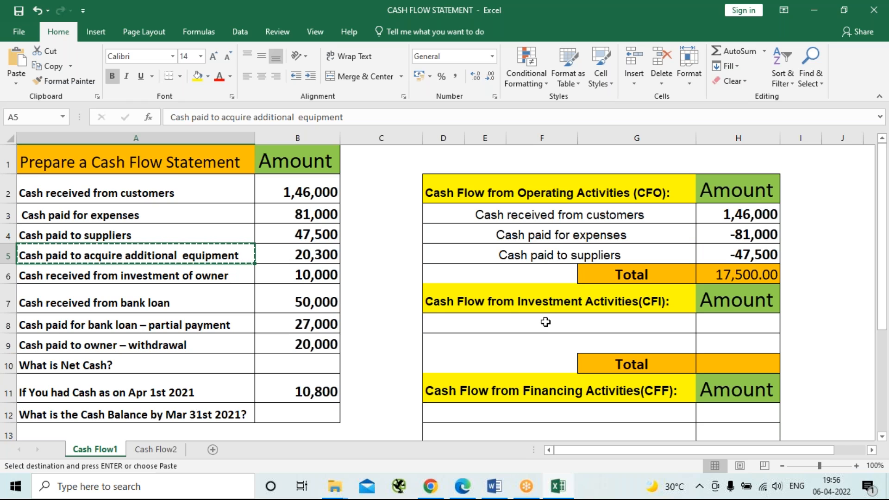
click(546, 322)
key(ctrl+v)
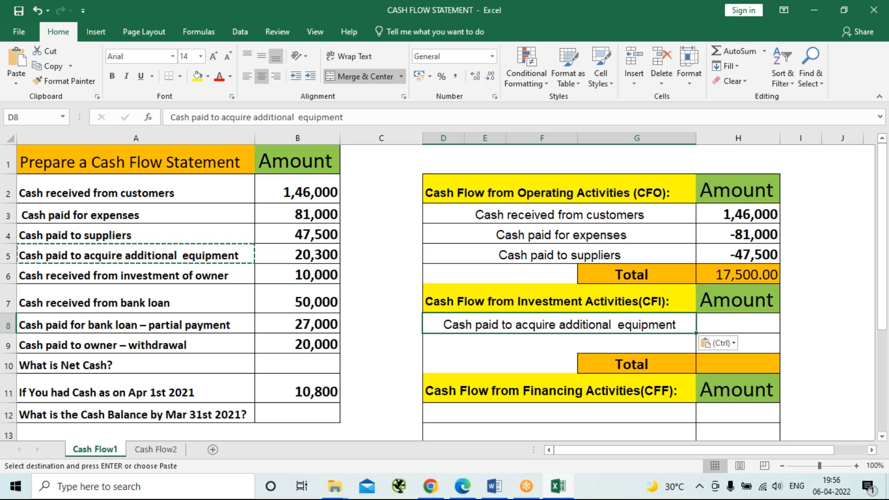
click(763, 323)
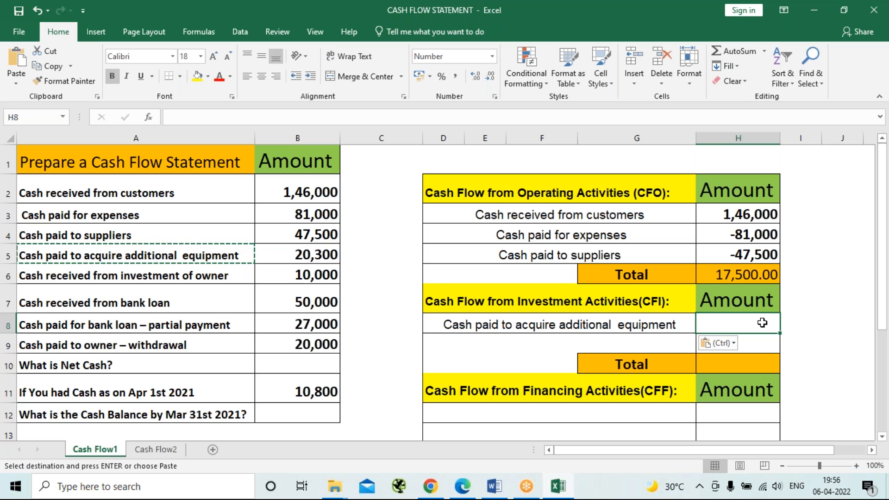
text(20)
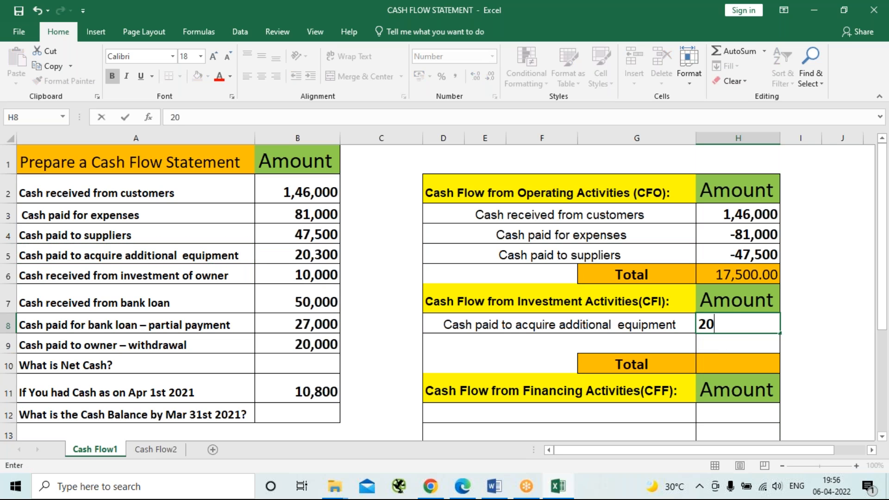
key(BackSpace)
key(BackSpace)
text(-)
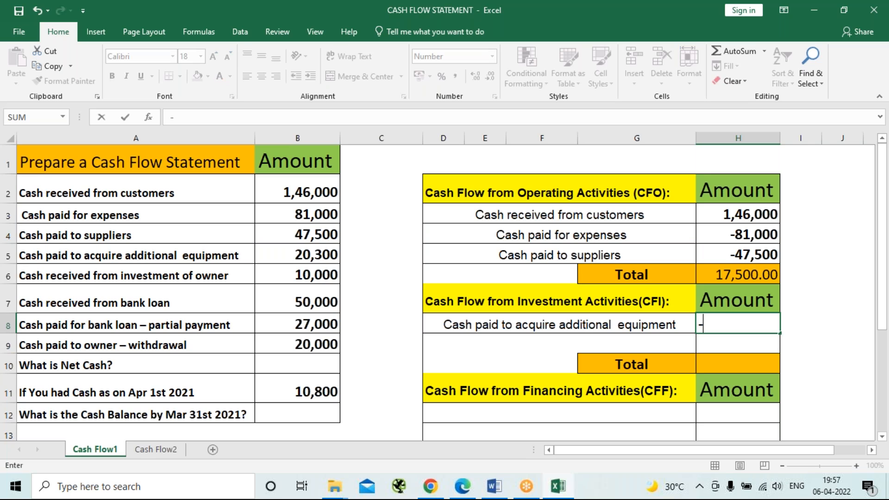
text(20300)
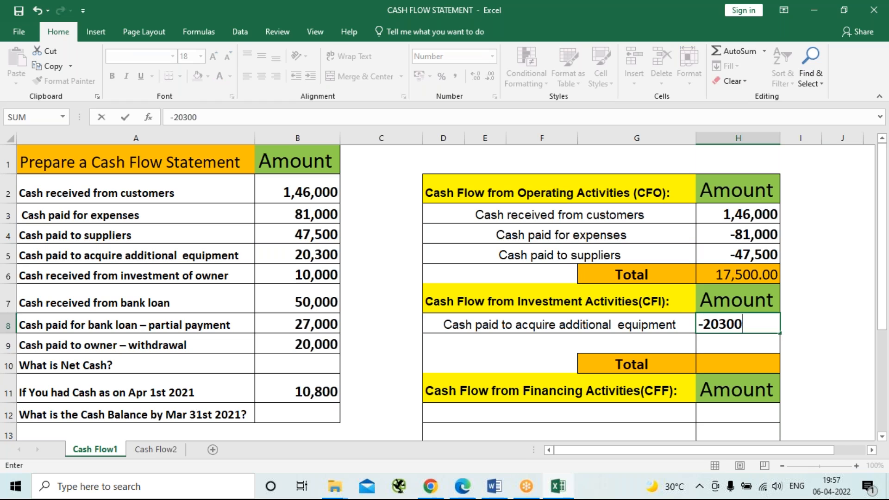
key(Return)
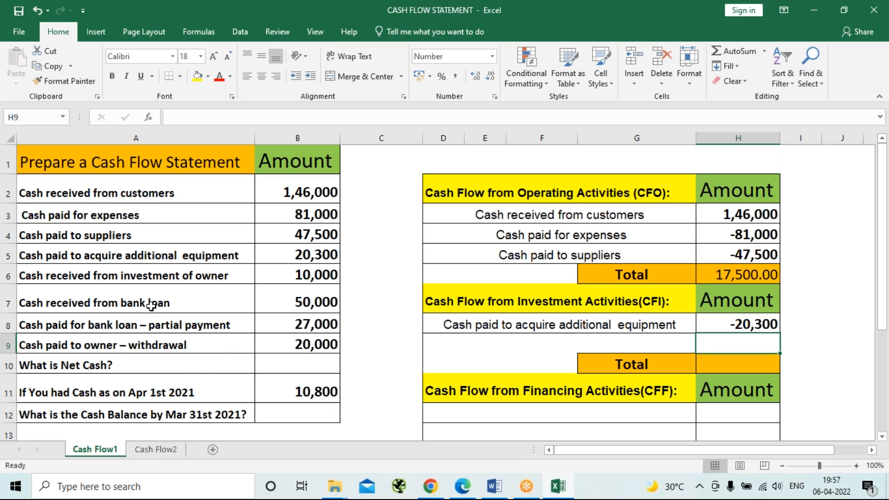
Copy the label "Cash received from investment of owner" into the first financing activities row, D12, and enter 10000 as its amount.
click(135, 276)
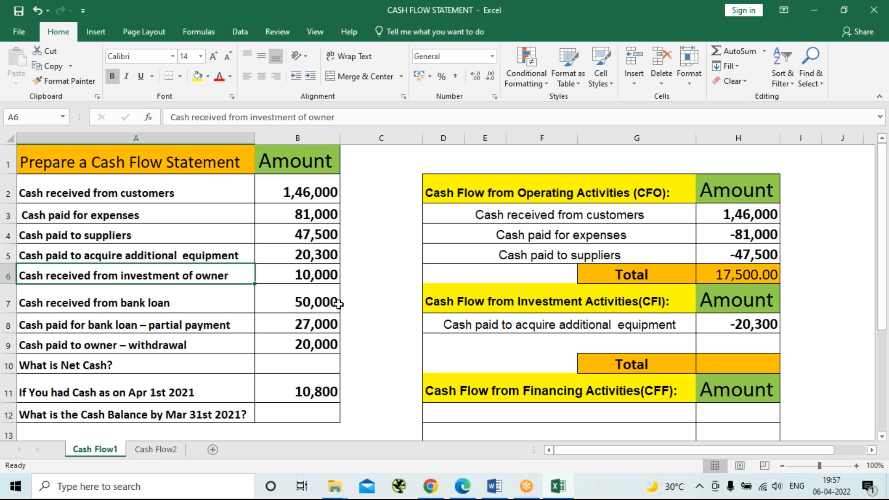
key(ctrl+c)
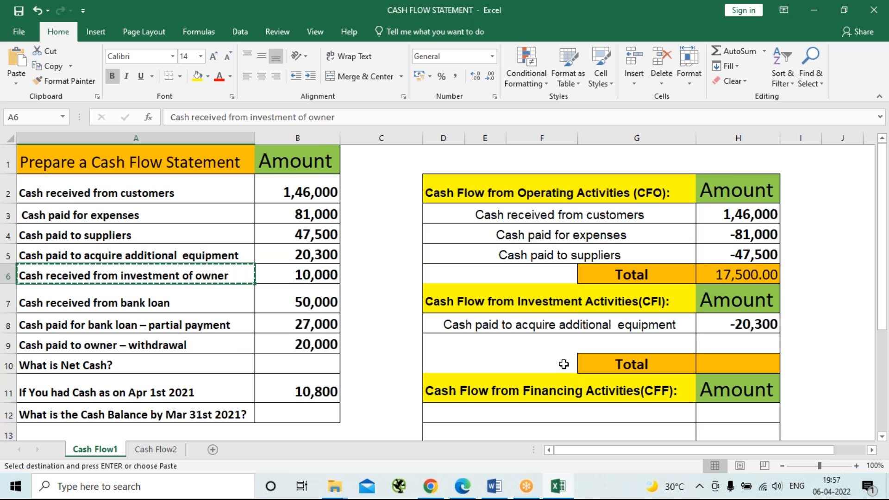
scroll(566, 359, down, 1)
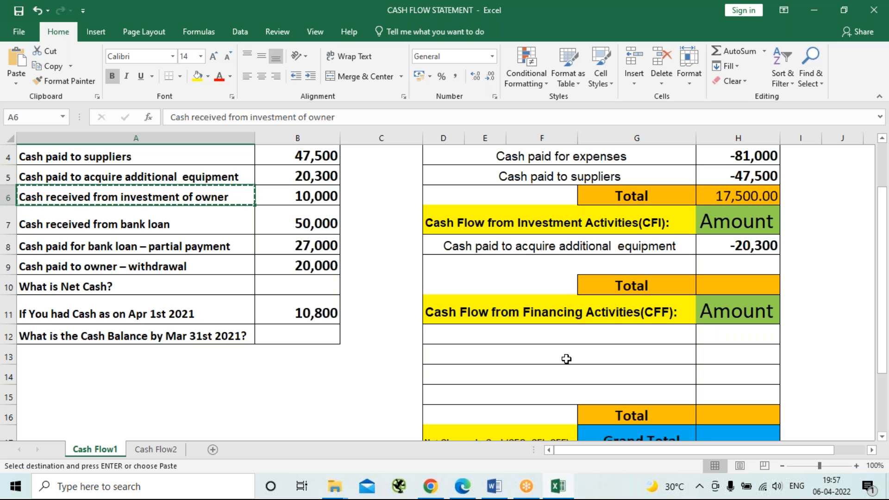
click(571, 334)
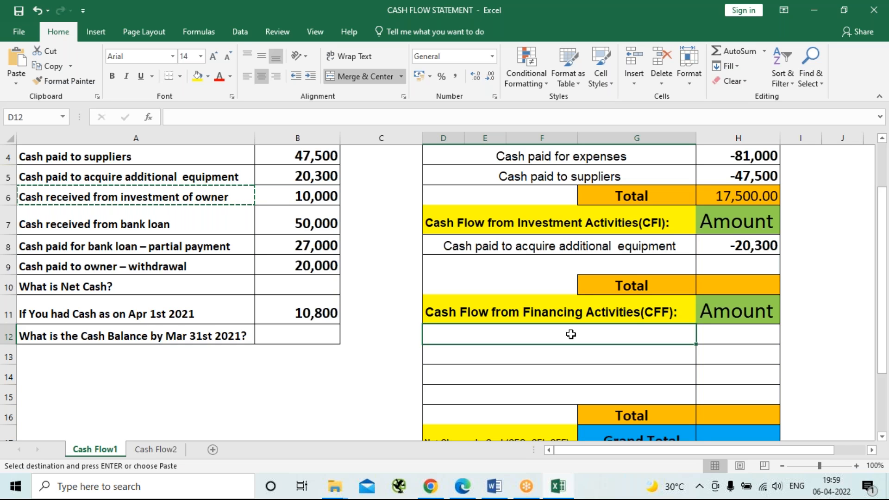
key(ctrl+v)
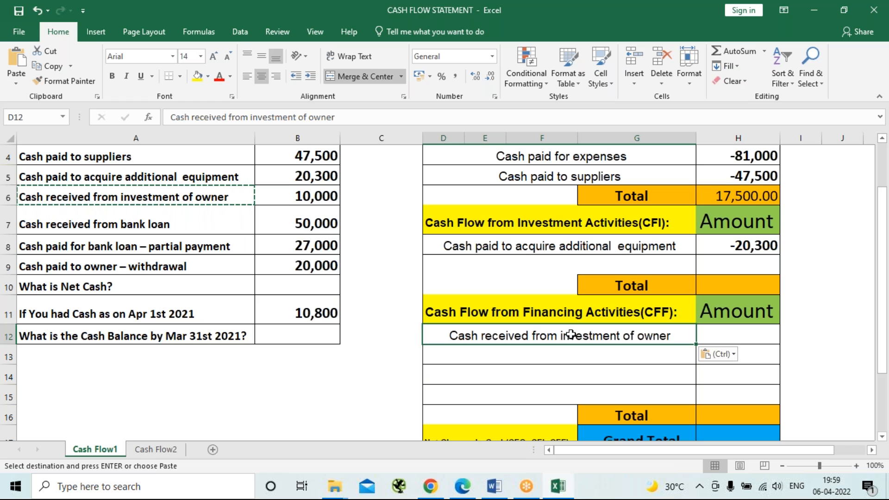
key(Tab)
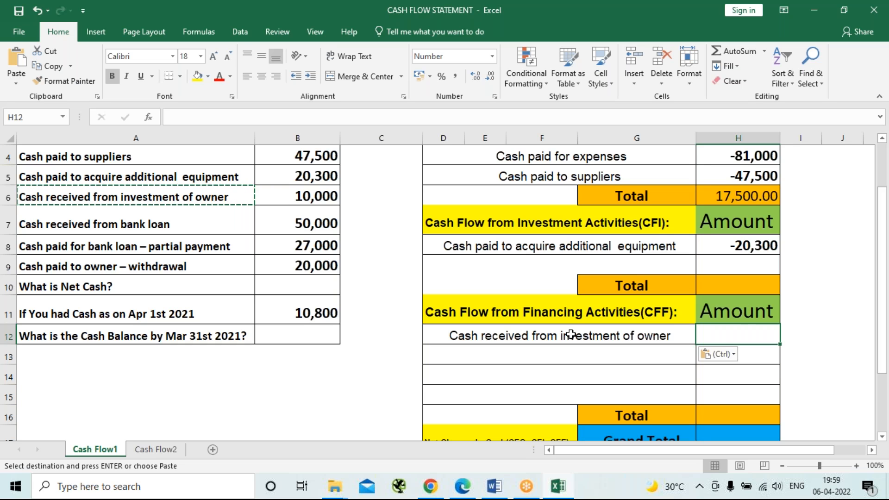
text(10,0)
text(0000)
key(Return)
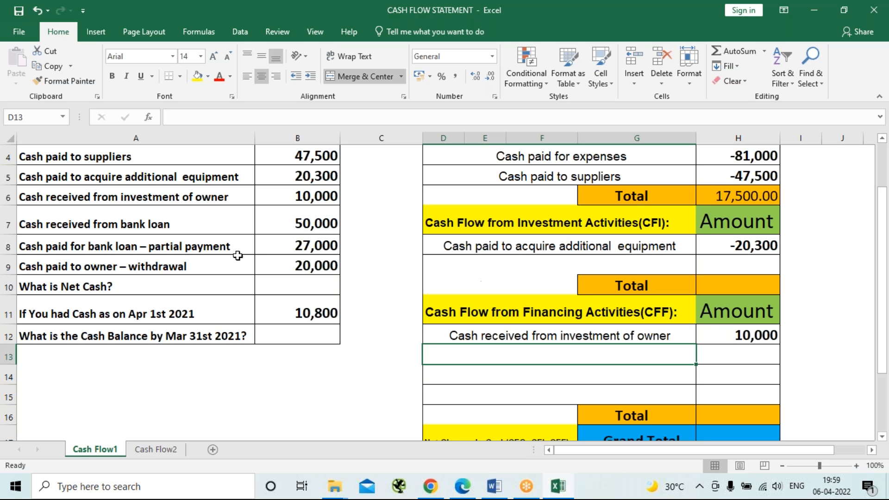
Copy the label "Cash received from bank loan" into the second financing activities row, D13, and enter 50000 as its amount.
click(96, 224)
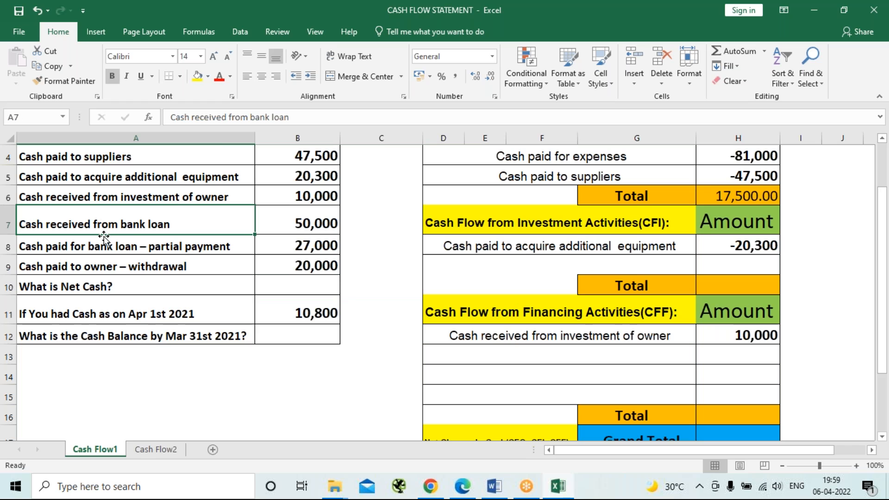
key(ctrl+c)
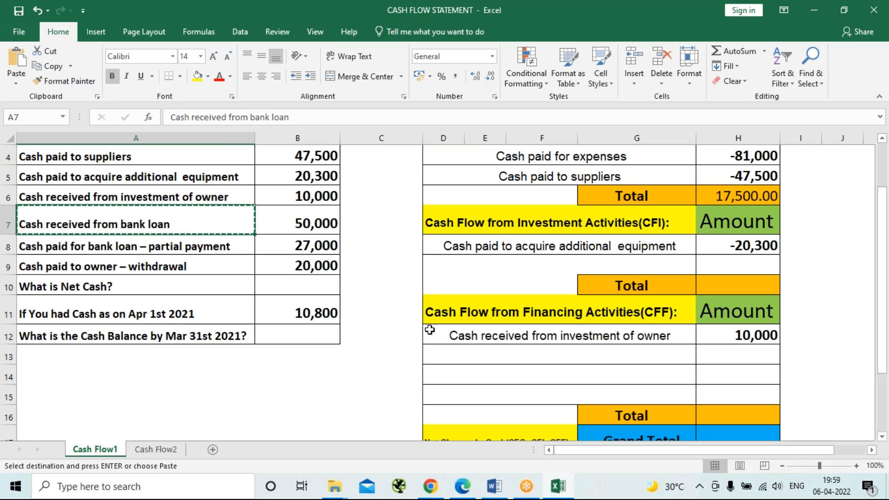
click(468, 357)
key(ctrl+v)
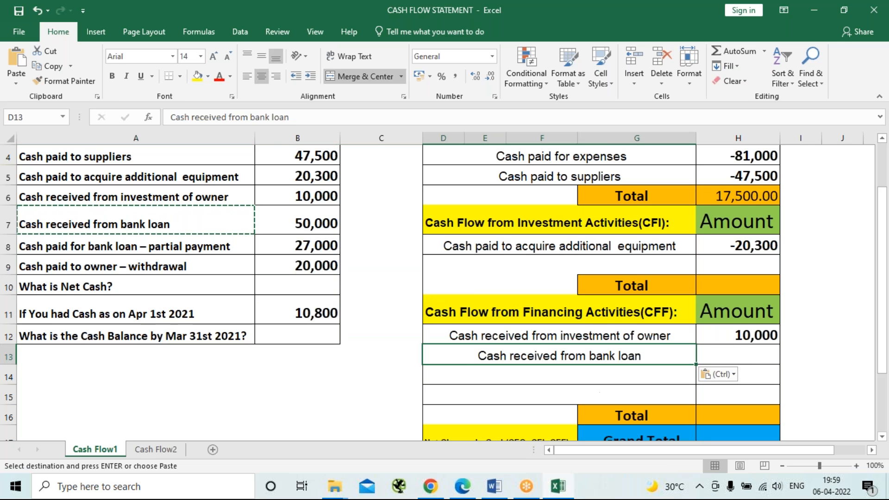
click(729, 359)
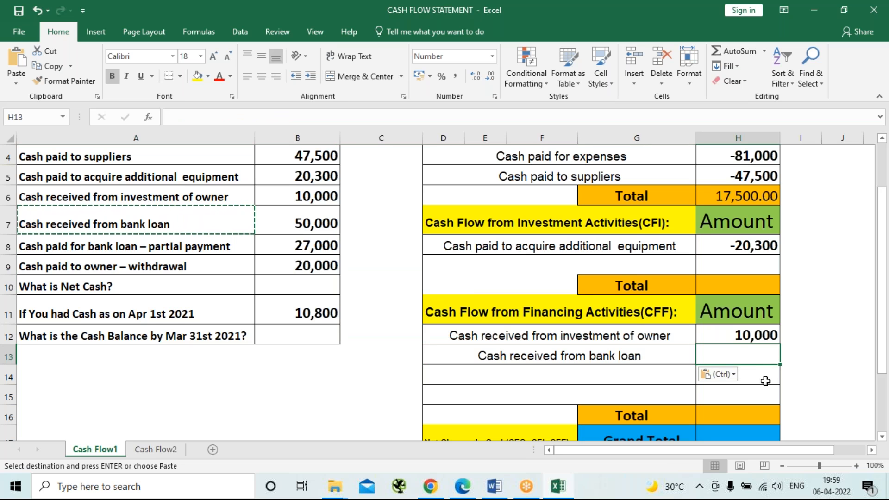
text(50,00)
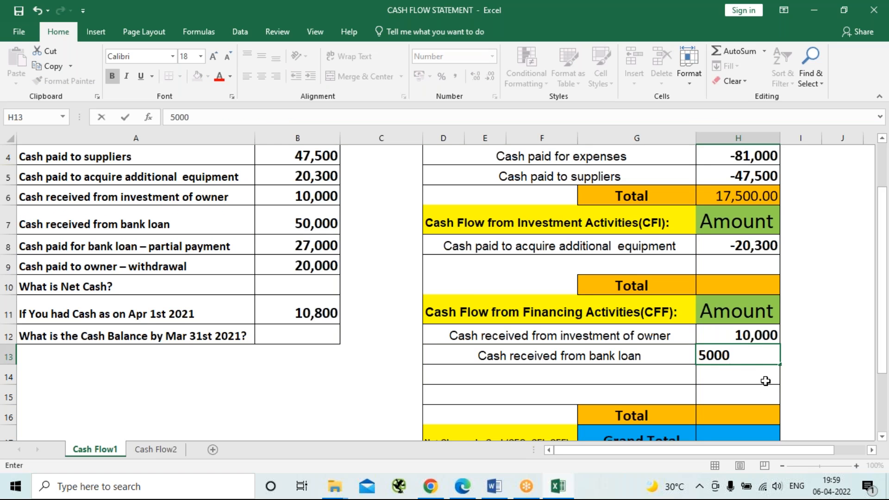
text(0)
key(ctrl+Return)
click(765, 381)
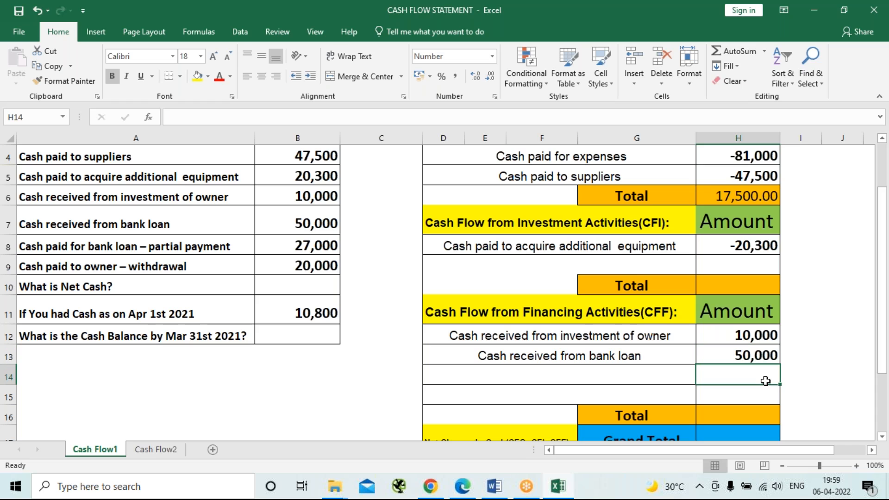
Copy the label "Cash paid for bank loan – partial payment" into the third financing activities row, D14, and enter -27000 as its amount.
click(129, 246)
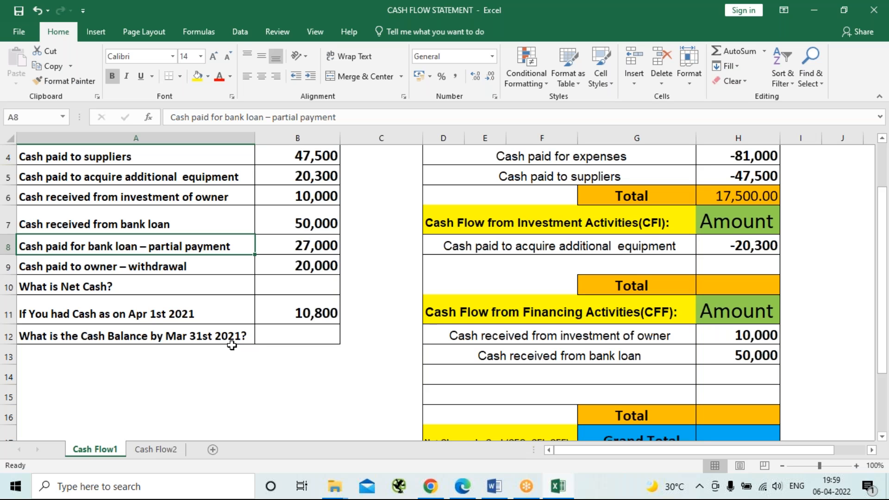
key(ctrl+c)
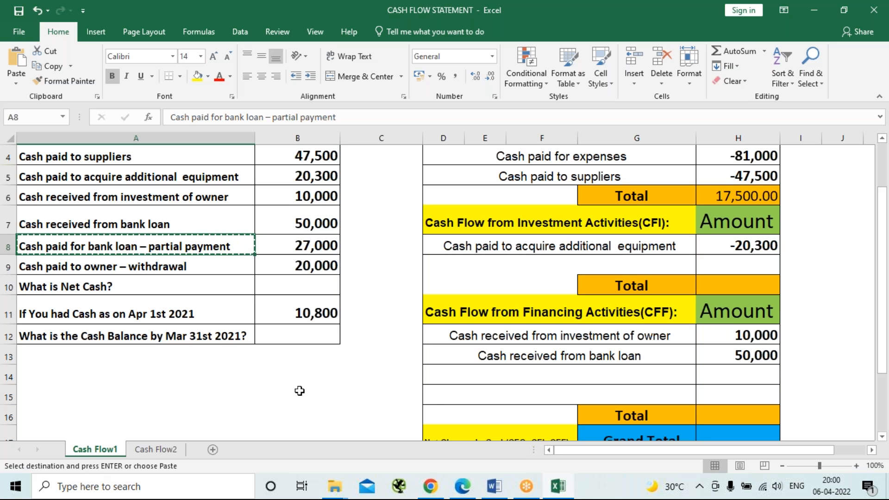
click(449, 382)
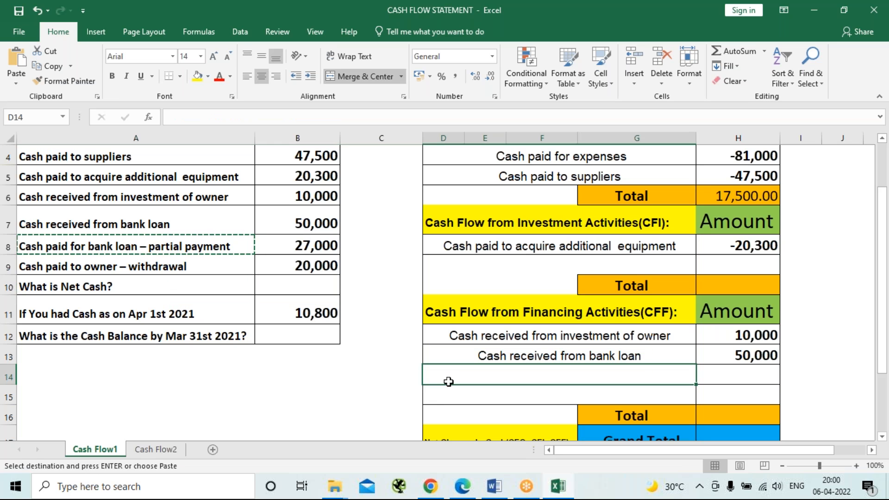
key(ctrl+v)
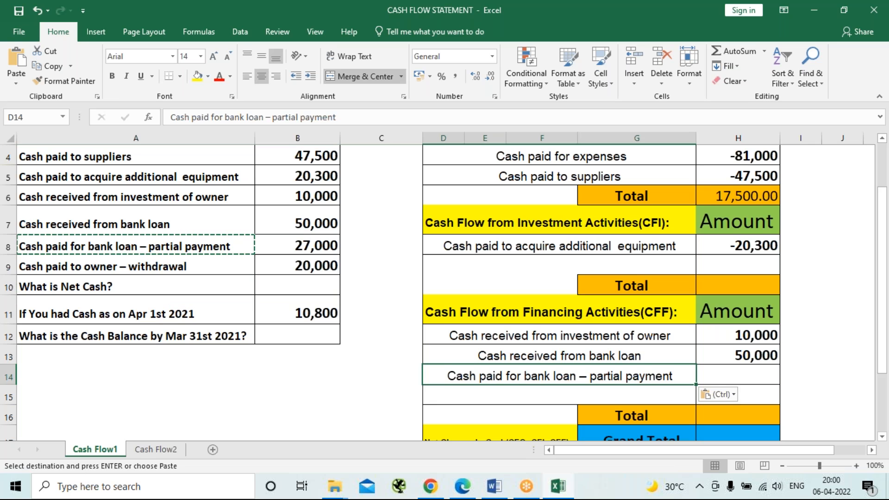
click(752, 378)
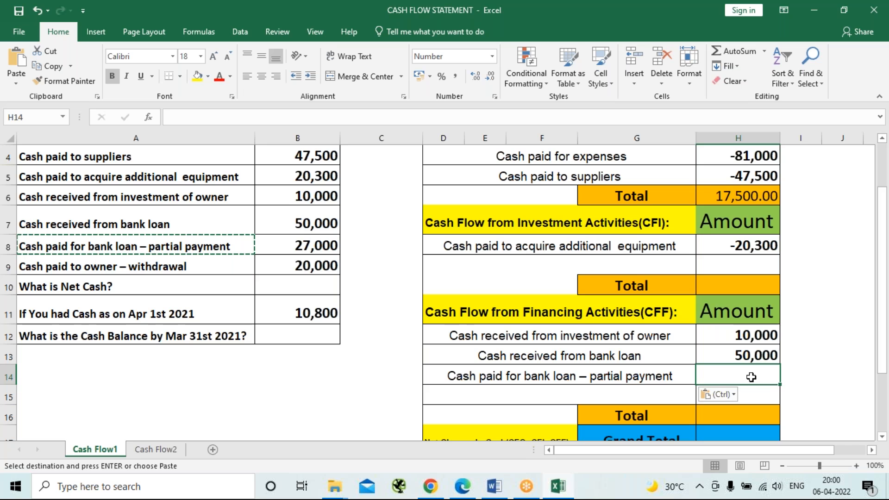
text(-27)
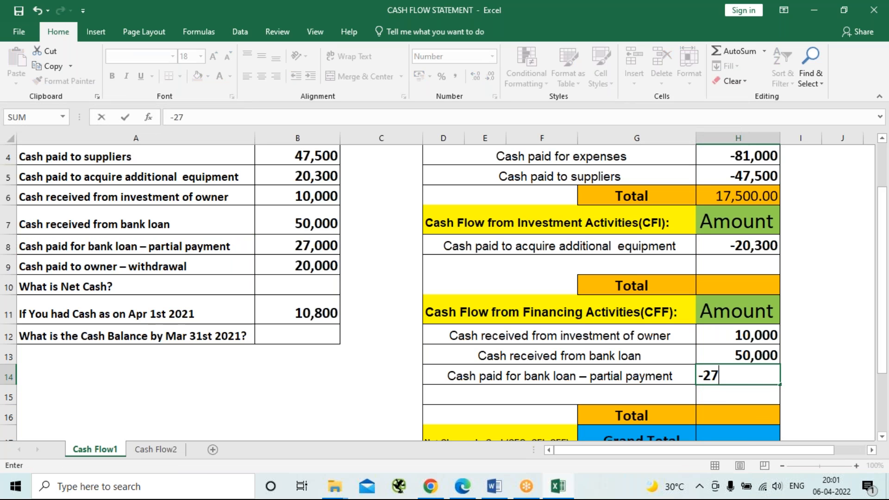
text(,000)
key(Return)
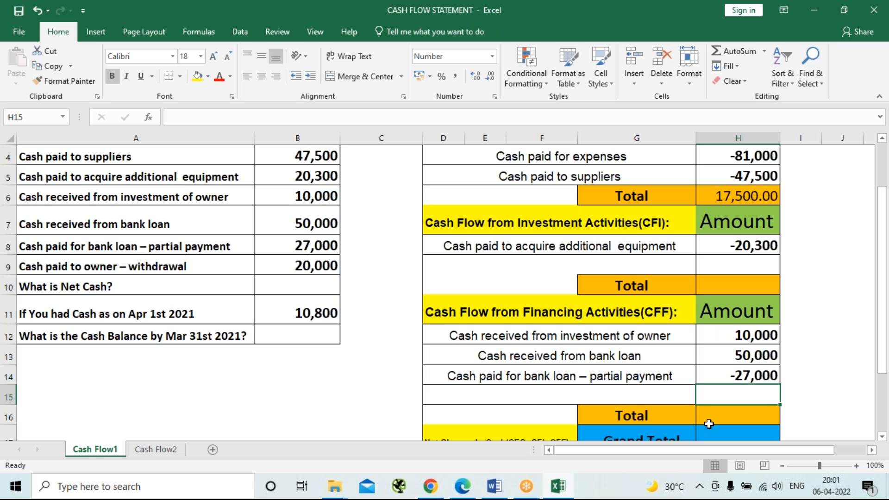
Copy the label "Cash paid to owner – withdrawal" into the fourth financing activities row, D15, and enter -20000 as its amount.
key(Left)
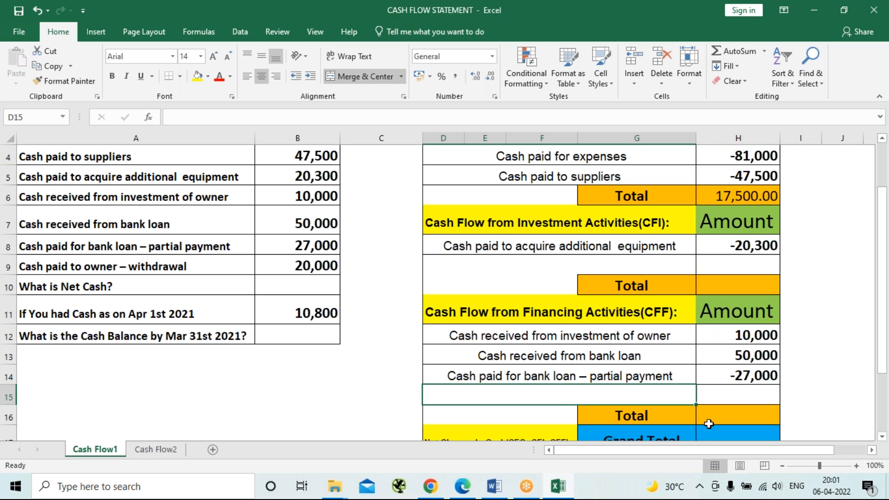
click(138, 265)
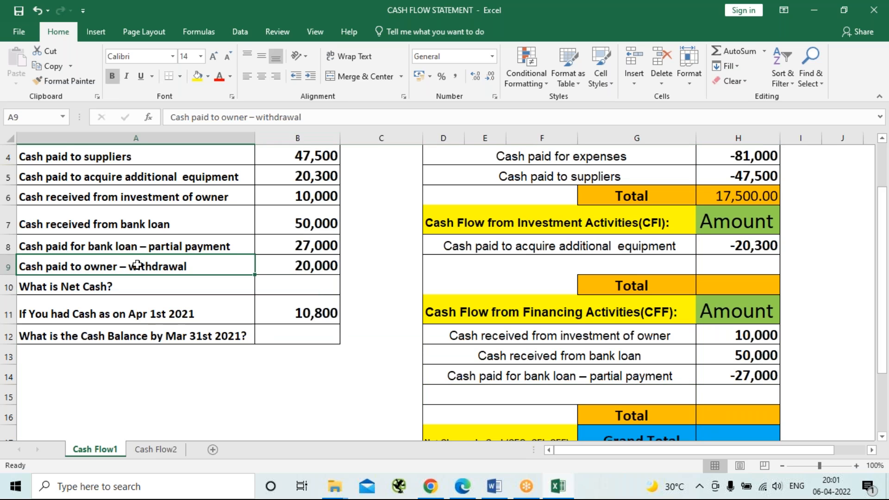
key(ctrl+c)
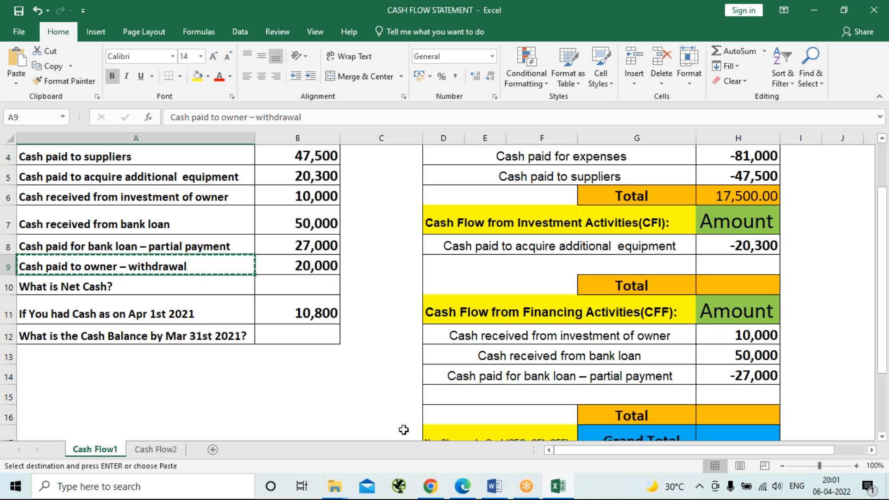
click(453, 398)
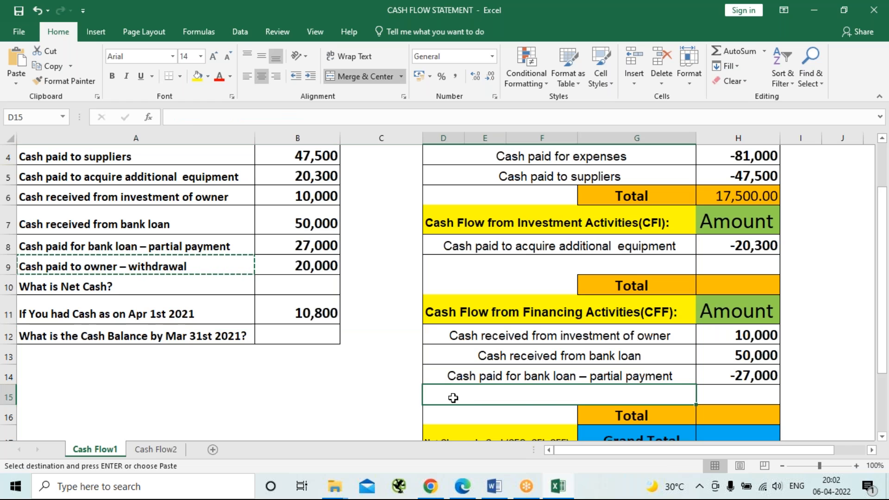
key(ctrl+v)
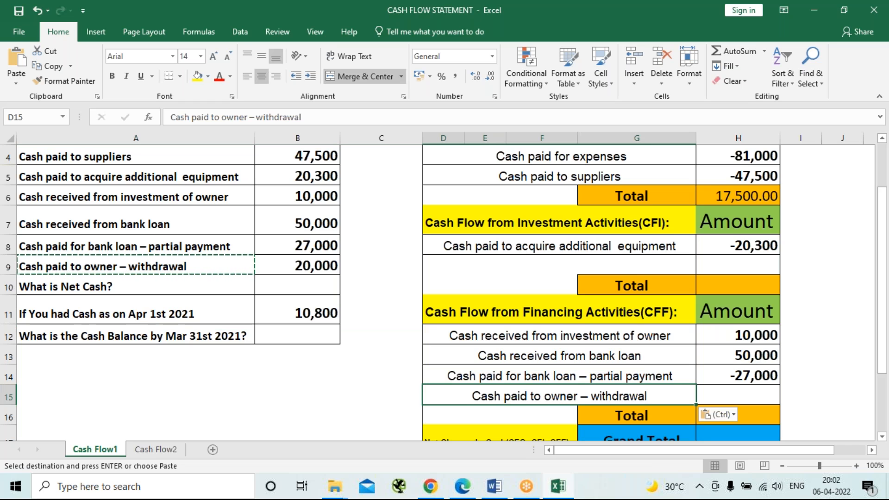
click(743, 397)
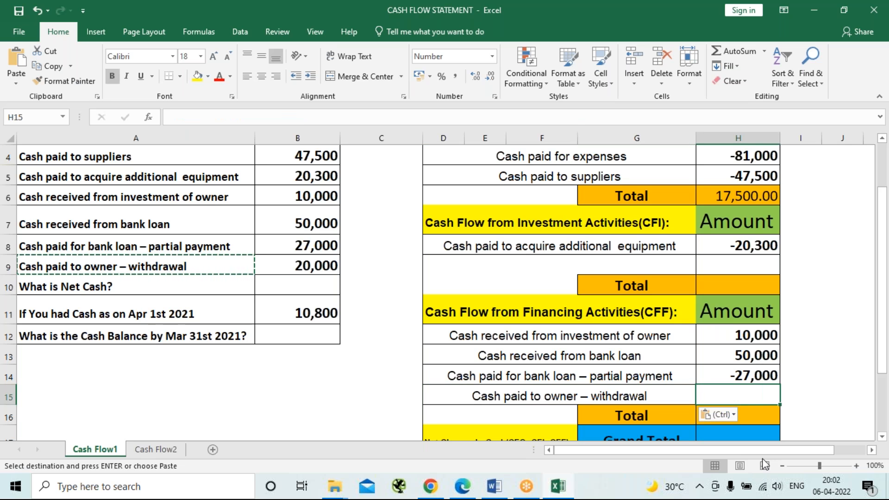
text(-20,000)
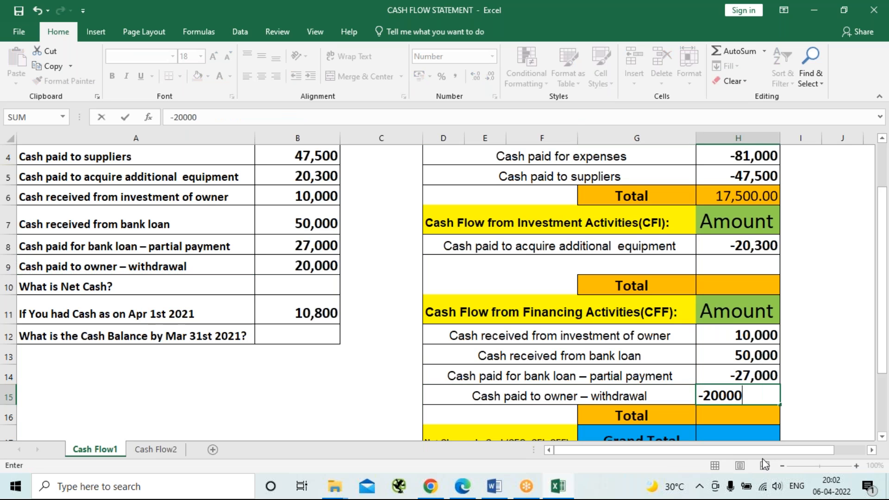
key(Return)
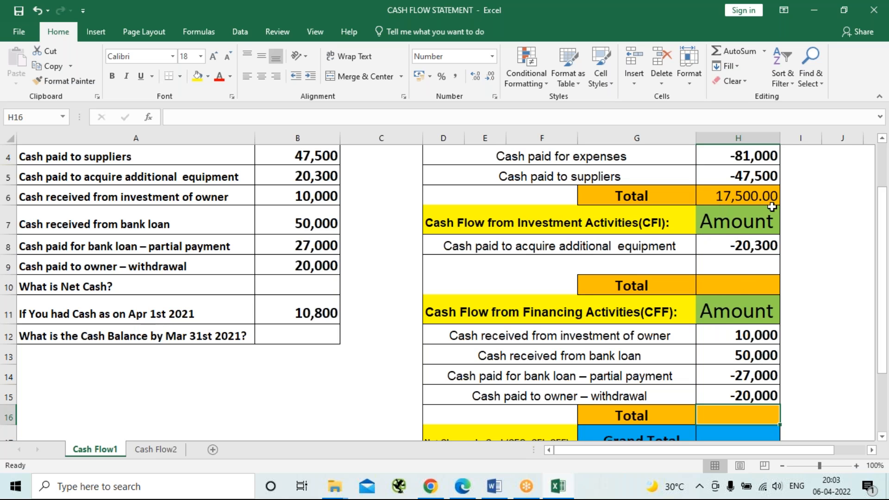
Fill the investment activities total in H10 with the formula =H8.
click(739, 282)
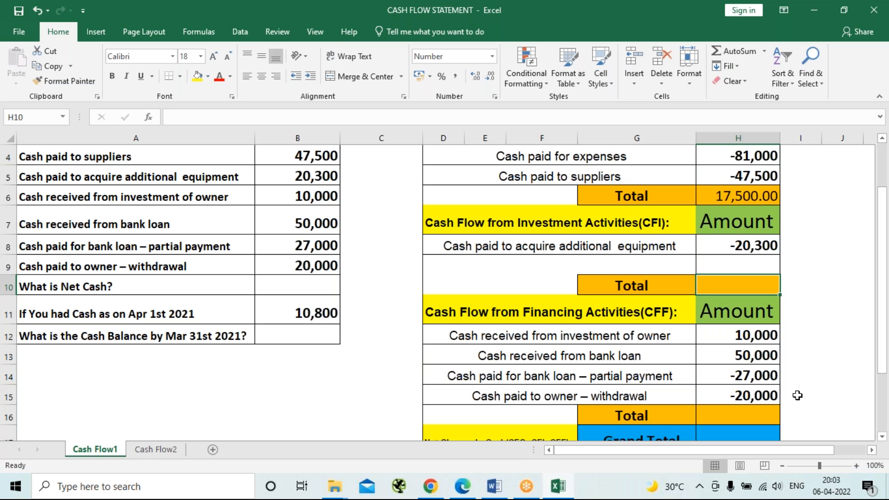
text(=)
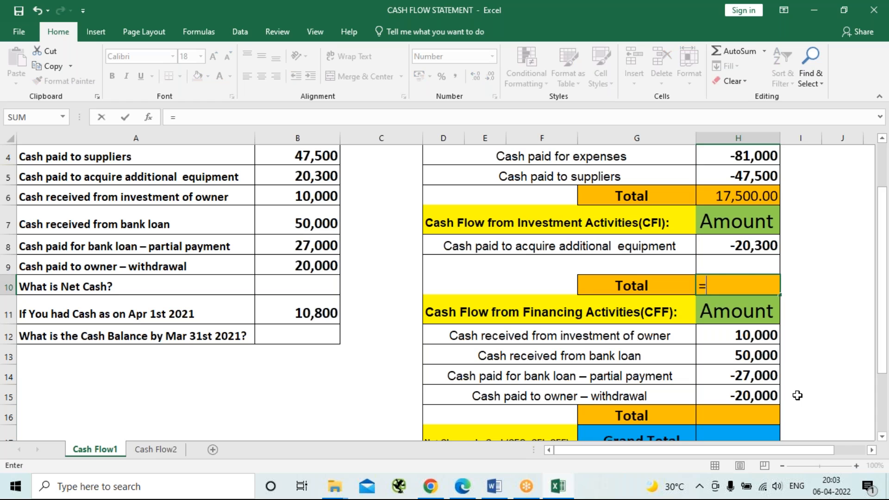
key(Up)
key(Up)
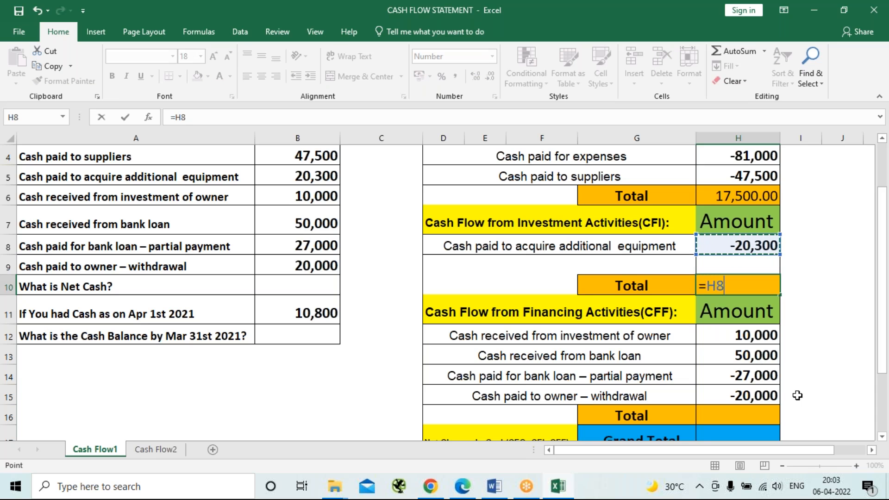
key(Return)
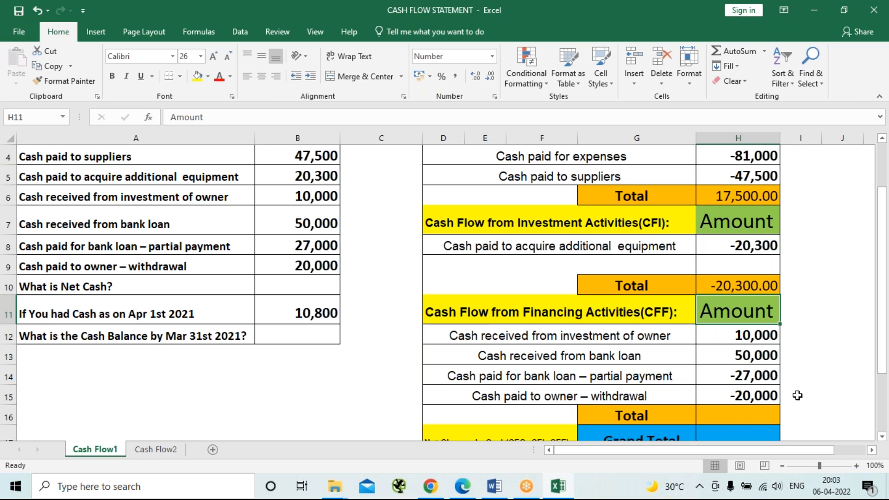
Total the financing activities amounts in H16 with the formula =SUM(H12:H15).
click(735, 422)
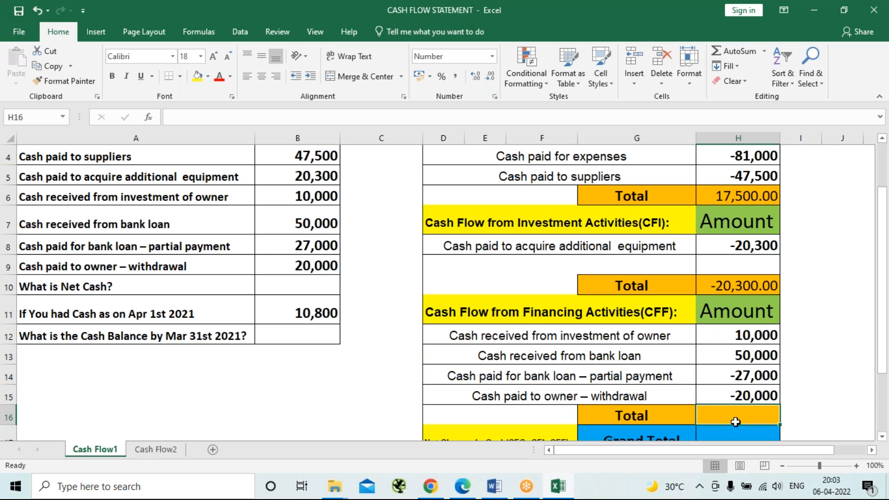
text(=)
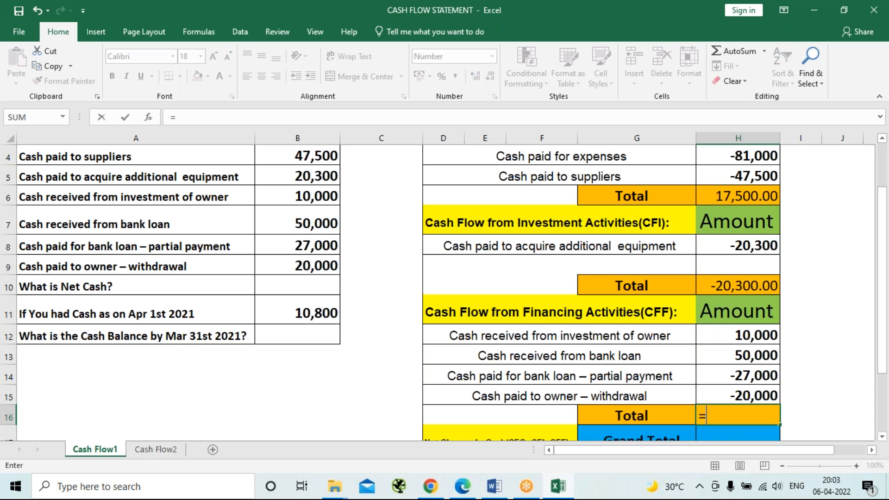
text(sum)
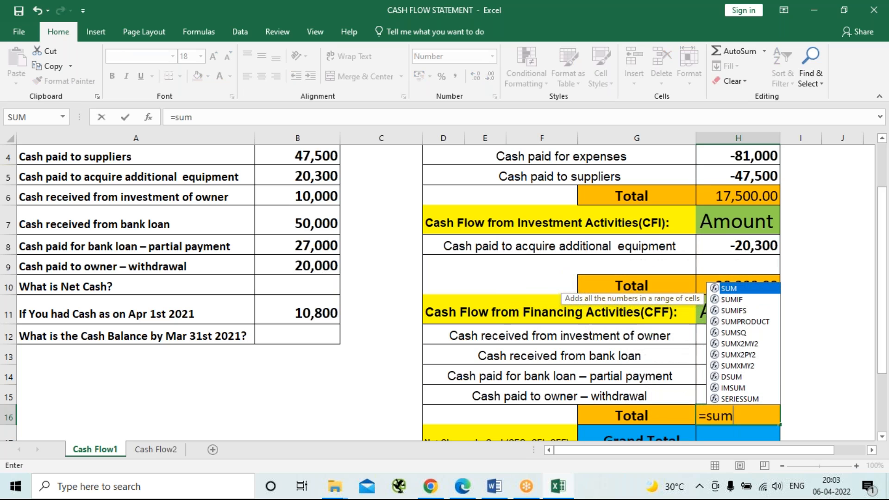
key(Tab)
key(Up)
key(Up)
key(Up)
key(Up)
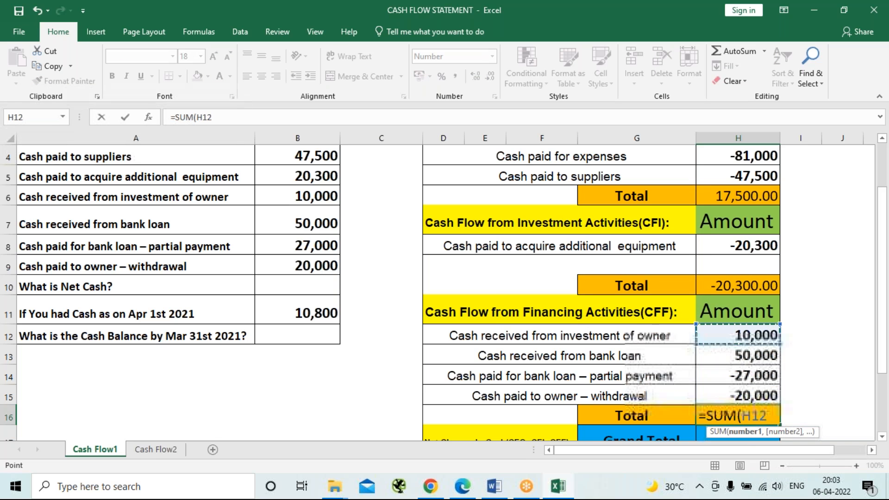
key(shift+Down)
key(shift+Down)
key(shift+Down)
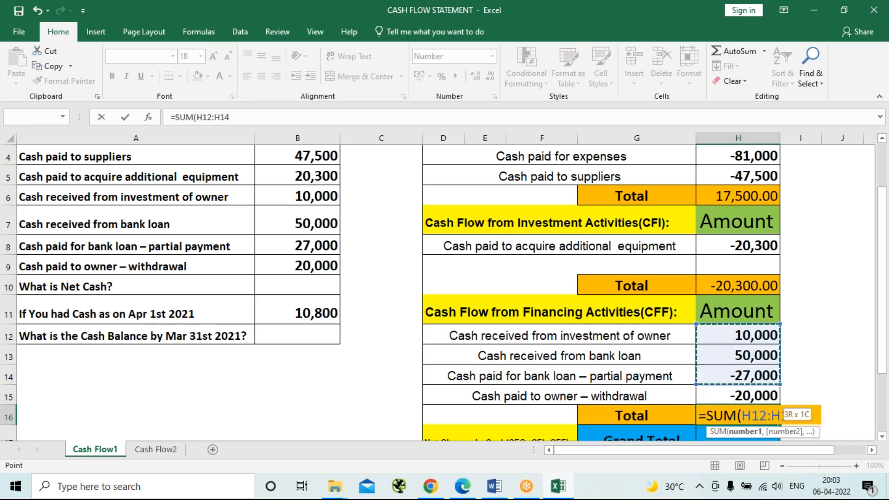
text())
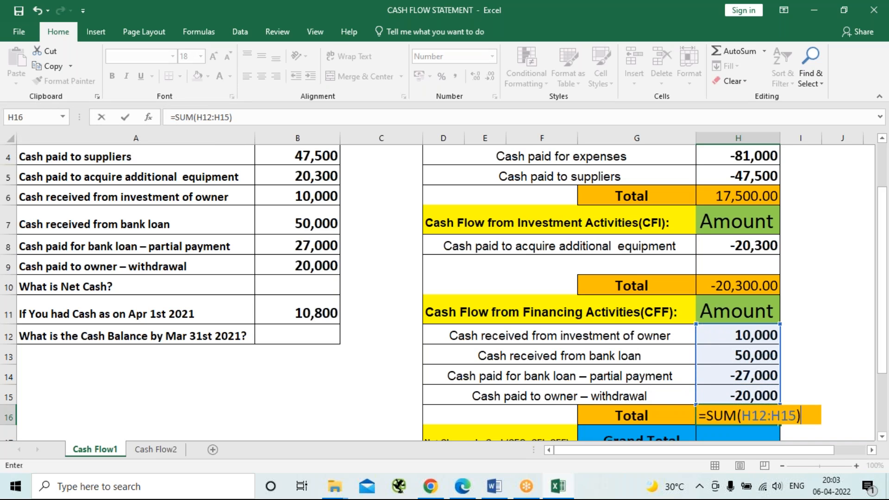
key(Return)
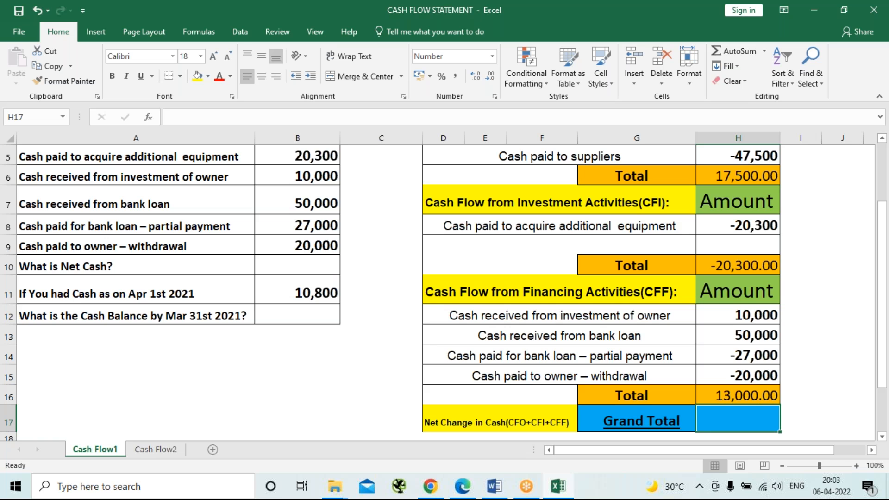
Calculate the net change in cash in the Grand Total cell H17 by adding the three section totals with =H6+H10+H16.
text(=)
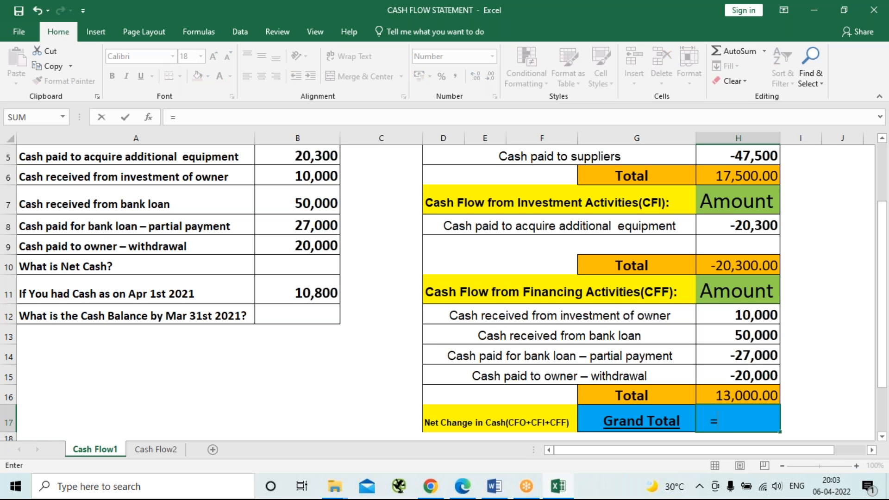
click(730, 176)
text(+)
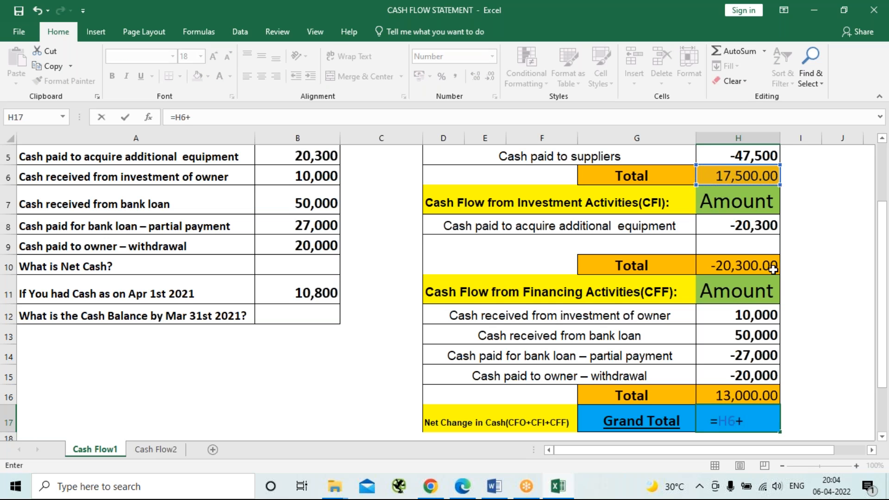
click(760, 263)
text(+)
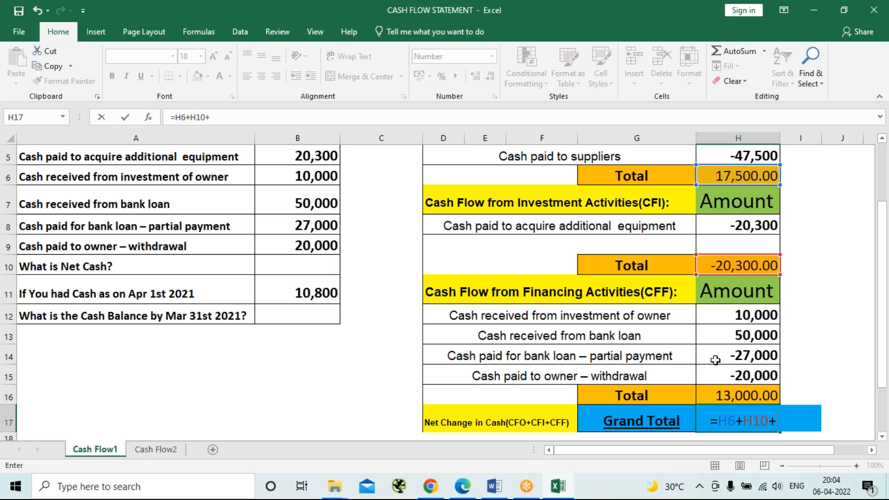
click(751, 396)
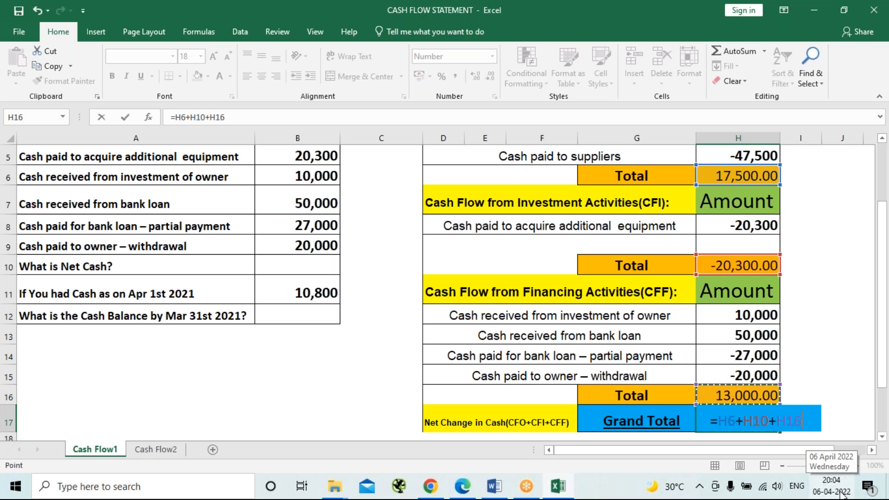
key(Return)
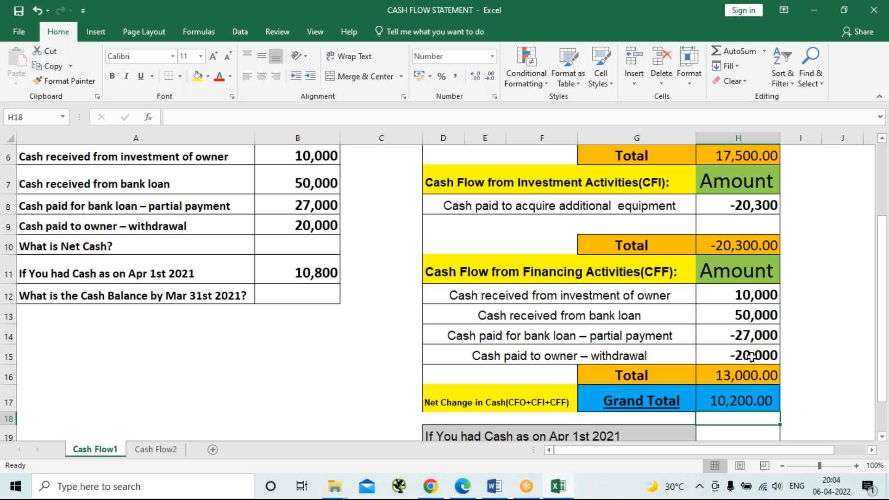
Enter 10800 in H19 as the cash held on Apr 1st 2021.
scroll(715, 357, down, 1)
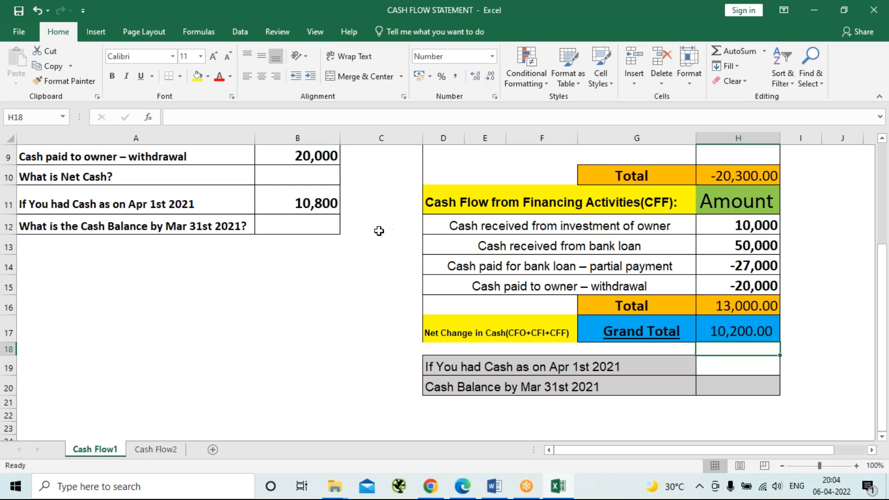
click(745, 368)
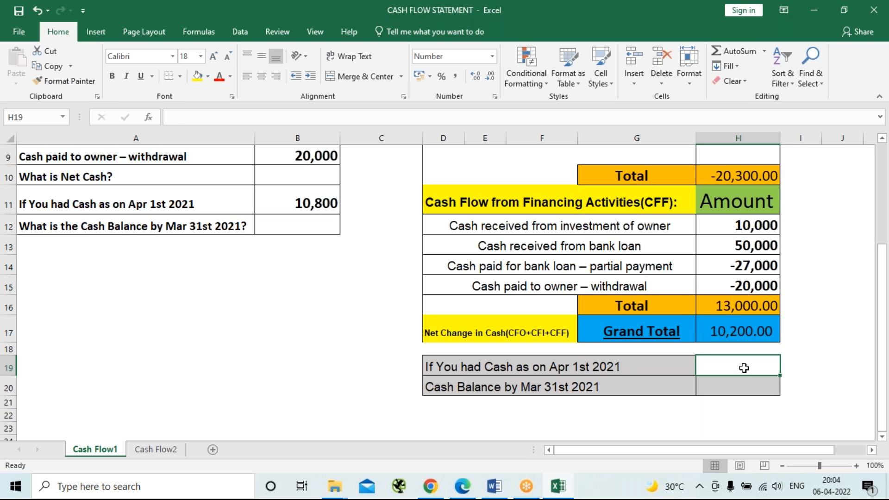
text(10800)
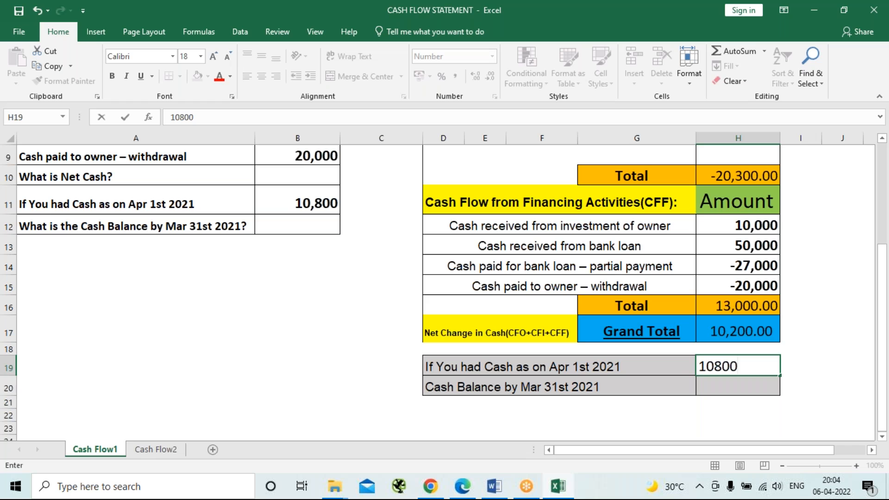
key(Return)
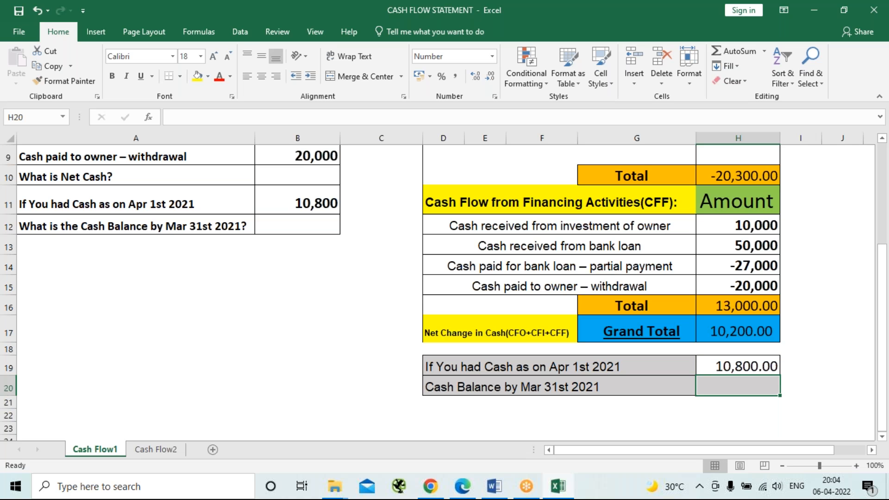
Reword the closing balance label in D20 to "Cash Balance as on Mar 31st 2021".
double_click(518, 387)
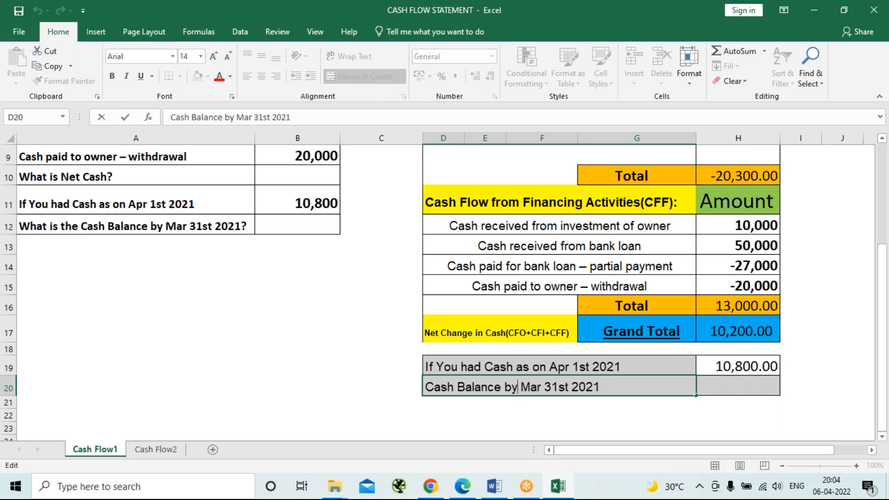
key(BackSpace)
key(BackSpace)
text(as om)
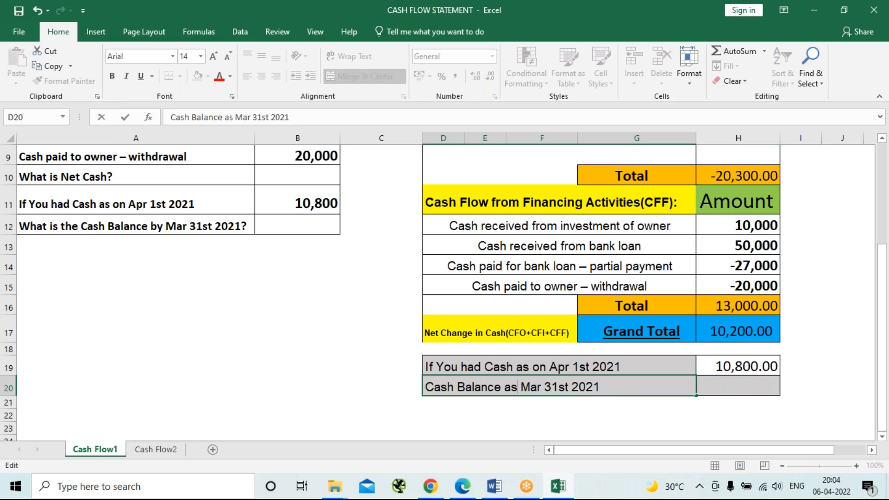
key(BackSpace)
text(n)
key(ctrl+Return)
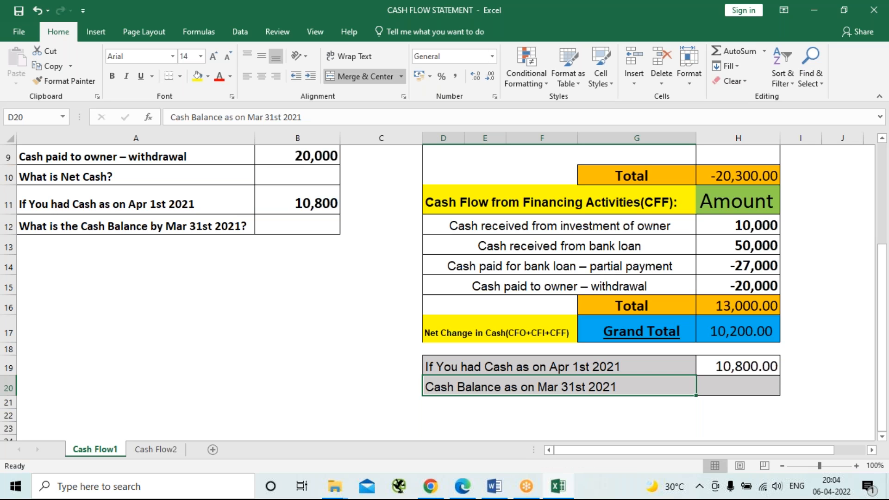
Calculate the closing cash balance in H20 by adding the grand total and the opening cash with =H17+H19.
click(745, 384)
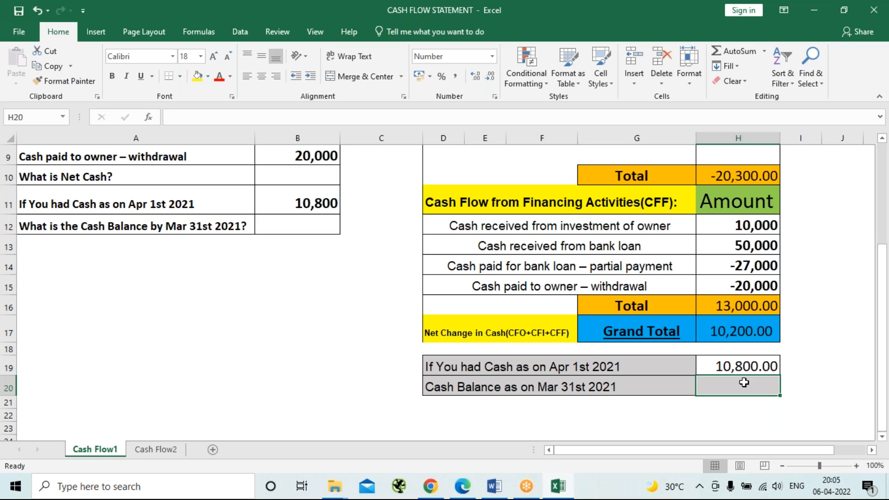
text(=)
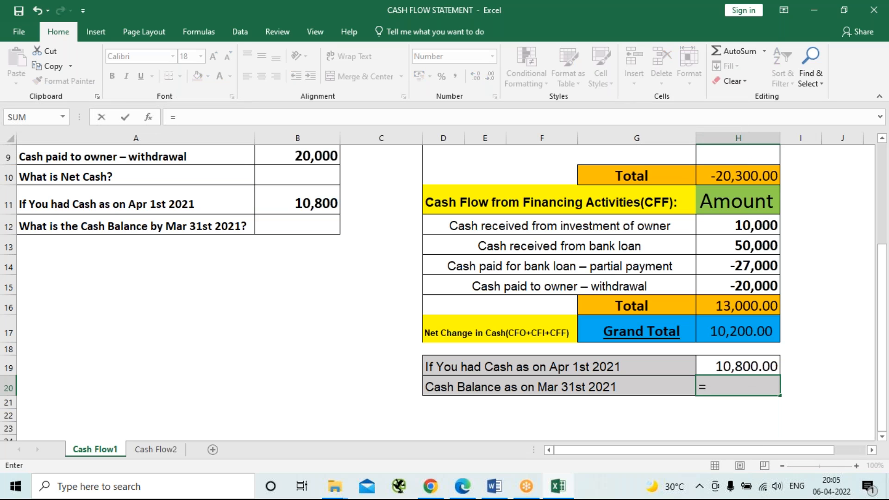
key(Up)
key(Up)
key(Up)
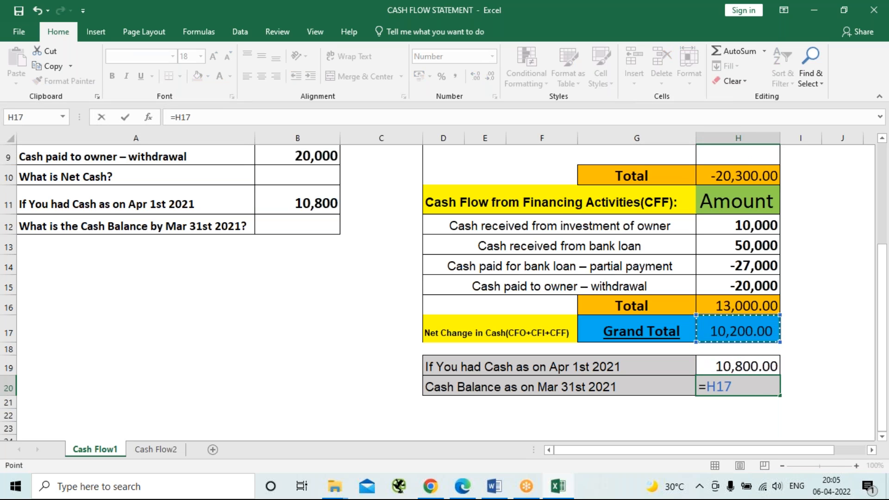
text(+)
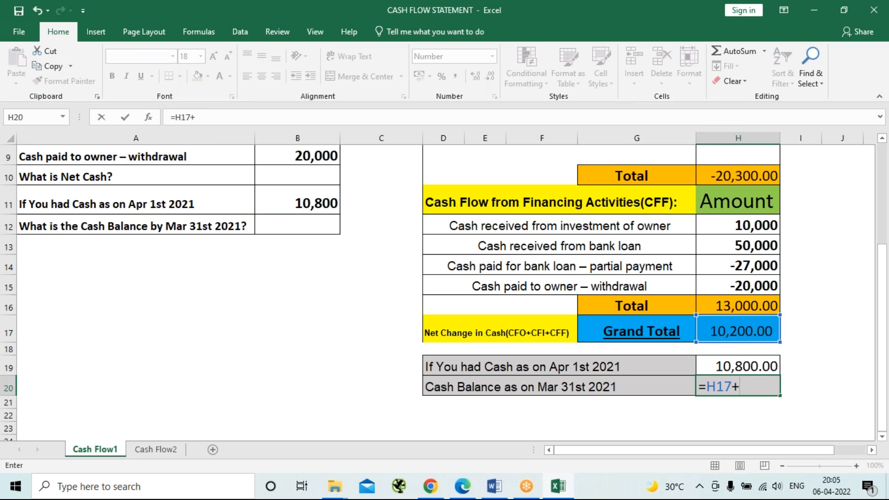
key(Up)
key(Return)
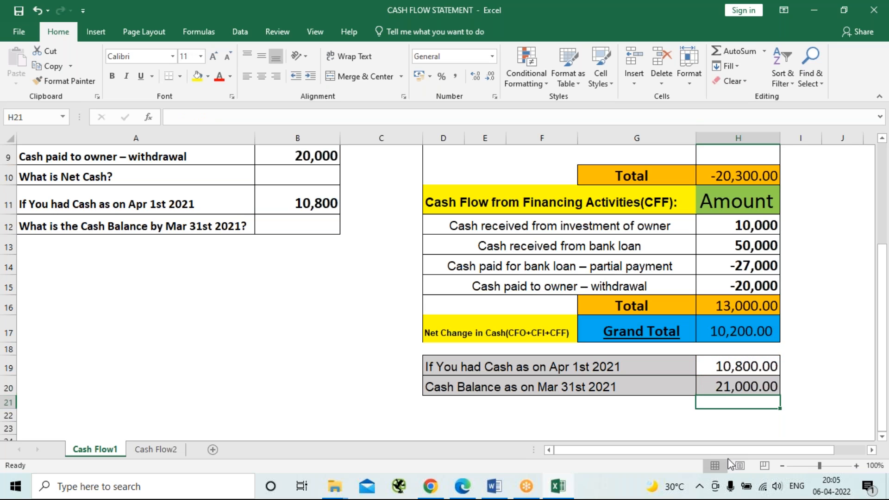
Leave the finished statement and open the Cash Flow2 sheet.
click(685, 428)
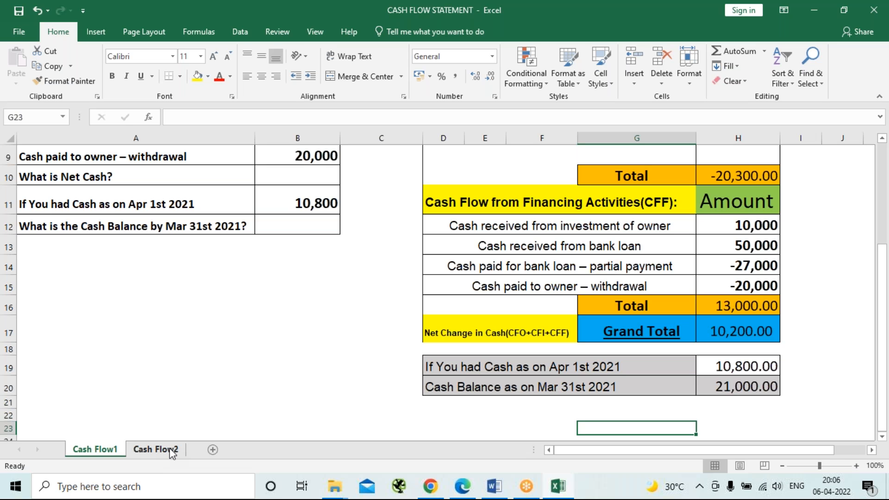
click(156, 450)
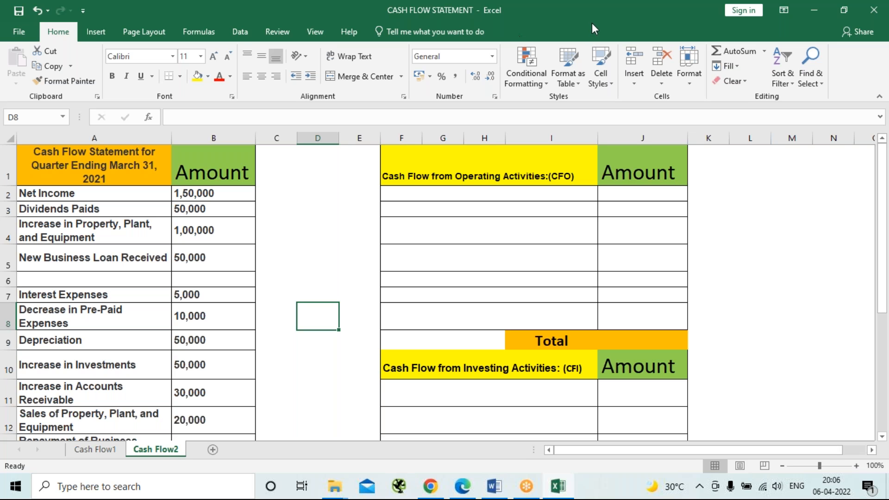
click(629, 20)
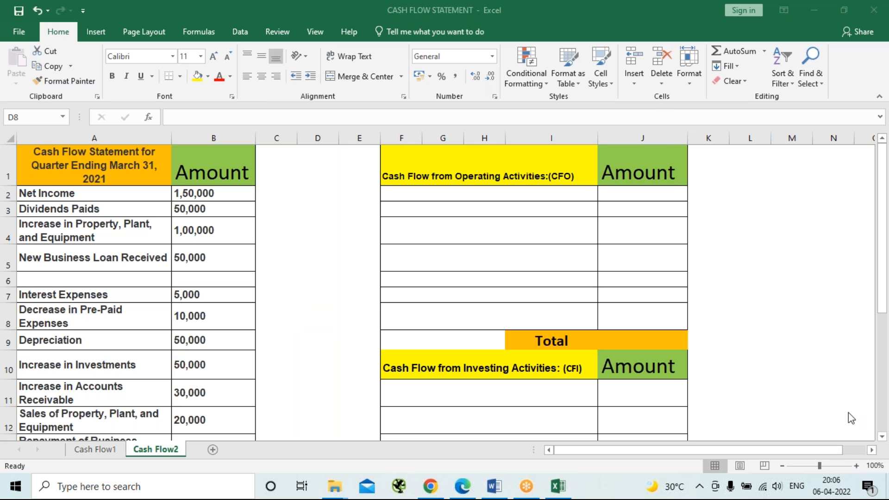